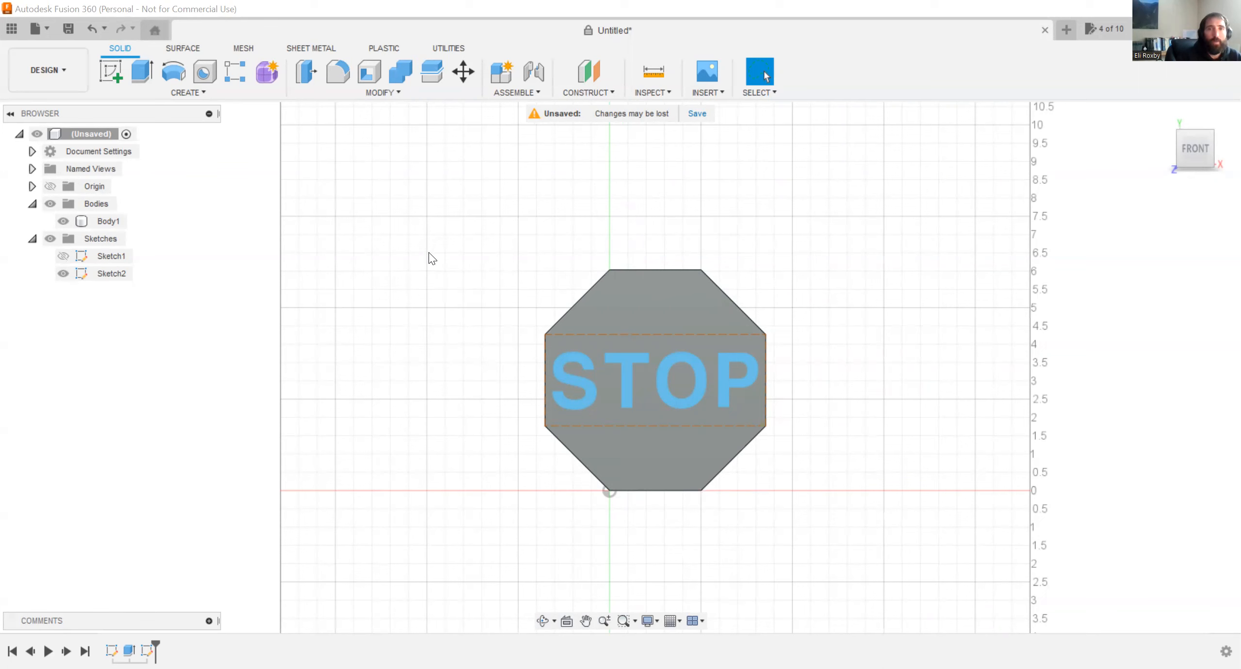
{"action": "middle_click_drag", "start_coordinate": [468, 249], "coordinate": [443, 275], "text": "shift"}
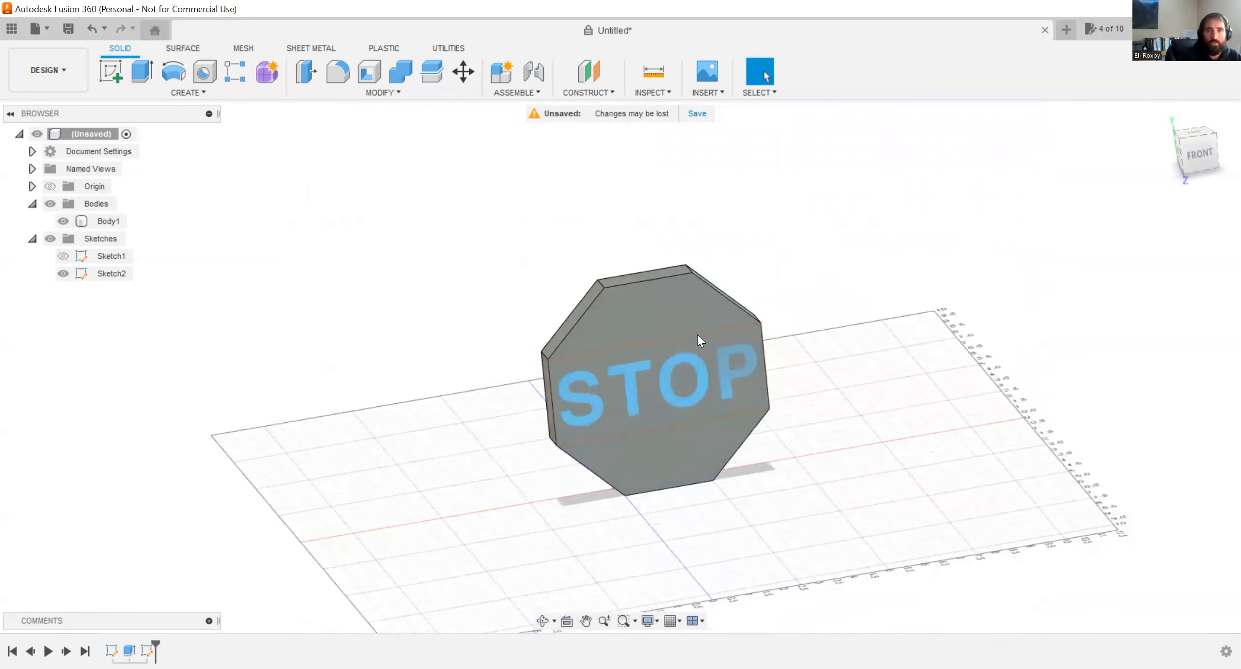
{"action": "left_click", "coordinate": [1196, 152]}
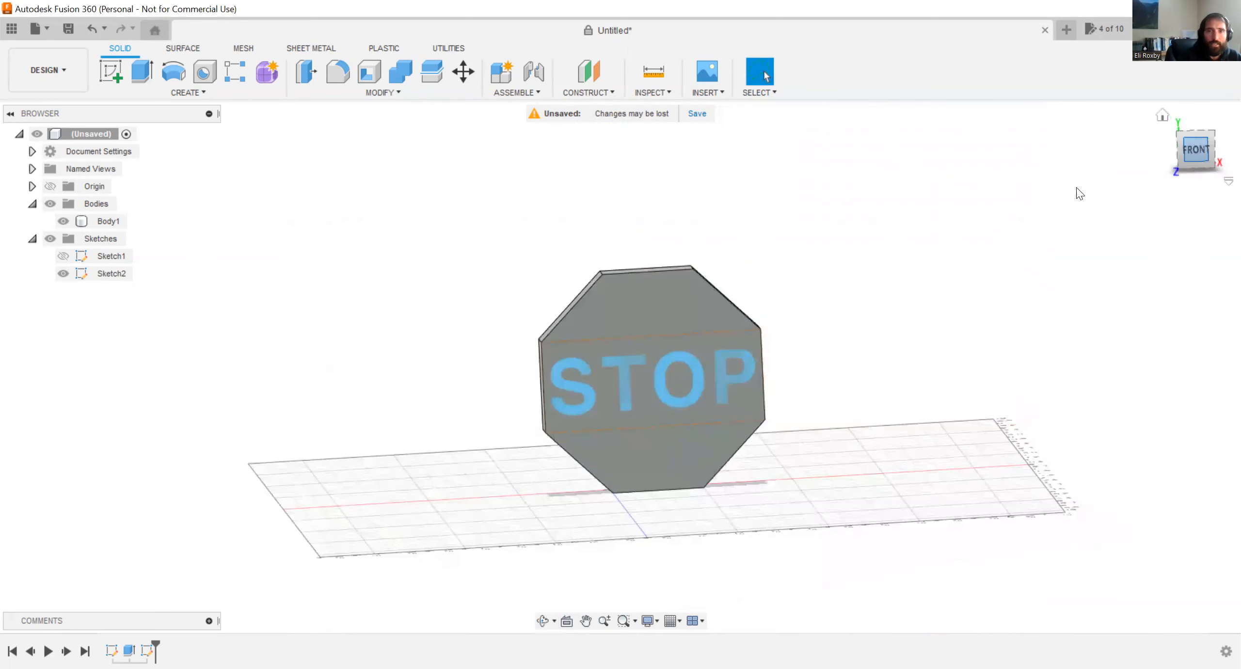
{"action": "scroll", "coordinate": [798, 322], "scroll_direction": "up", "scroll_amount": 3}
{"action": "scroll", "coordinate": [701, 233], "scroll_direction": "down", "scroll_amount": 3}
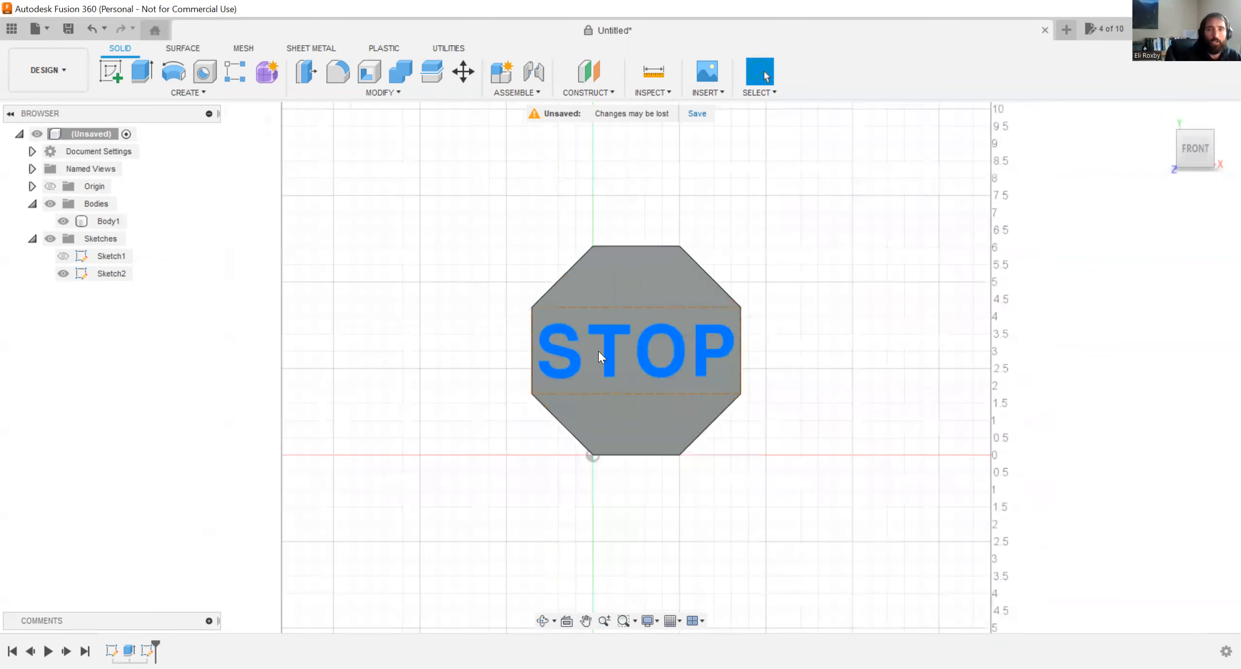
{"action": "scroll", "coordinate": [598, 351], "scroll_direction": "up", "scroll_amount": 2}
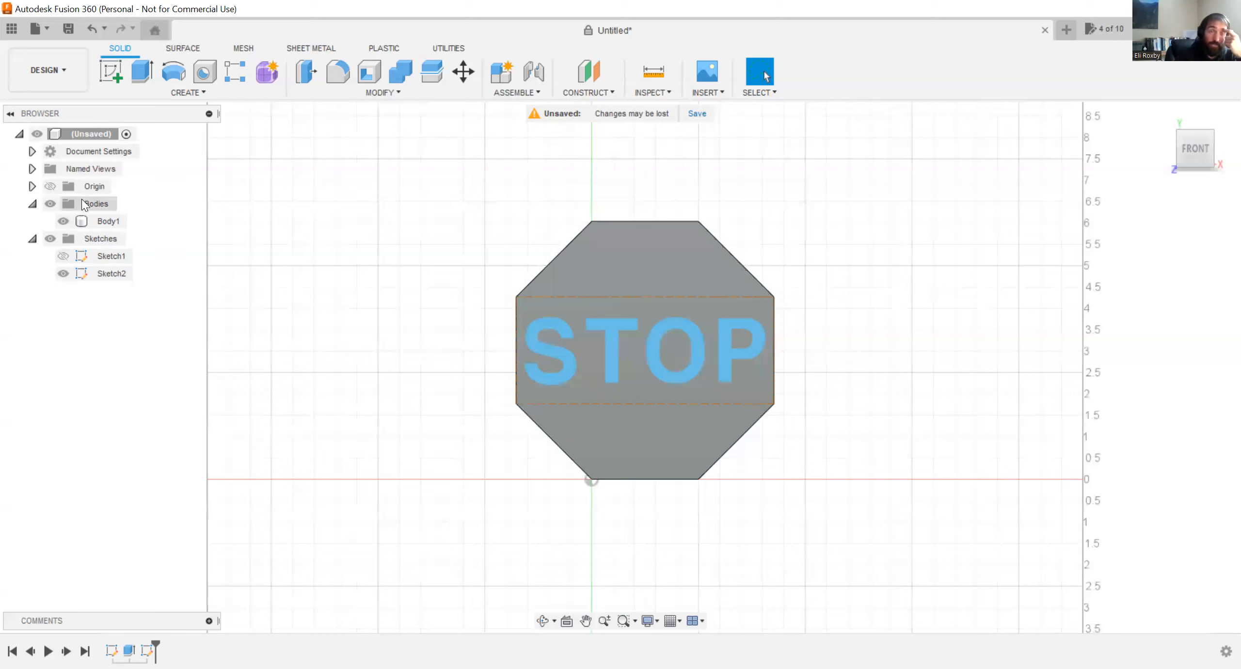
Switch to the Manufacture workspace and create a new machining setup for the stop sign.
{"action": "left_click", "coordinate": [52, 82]}
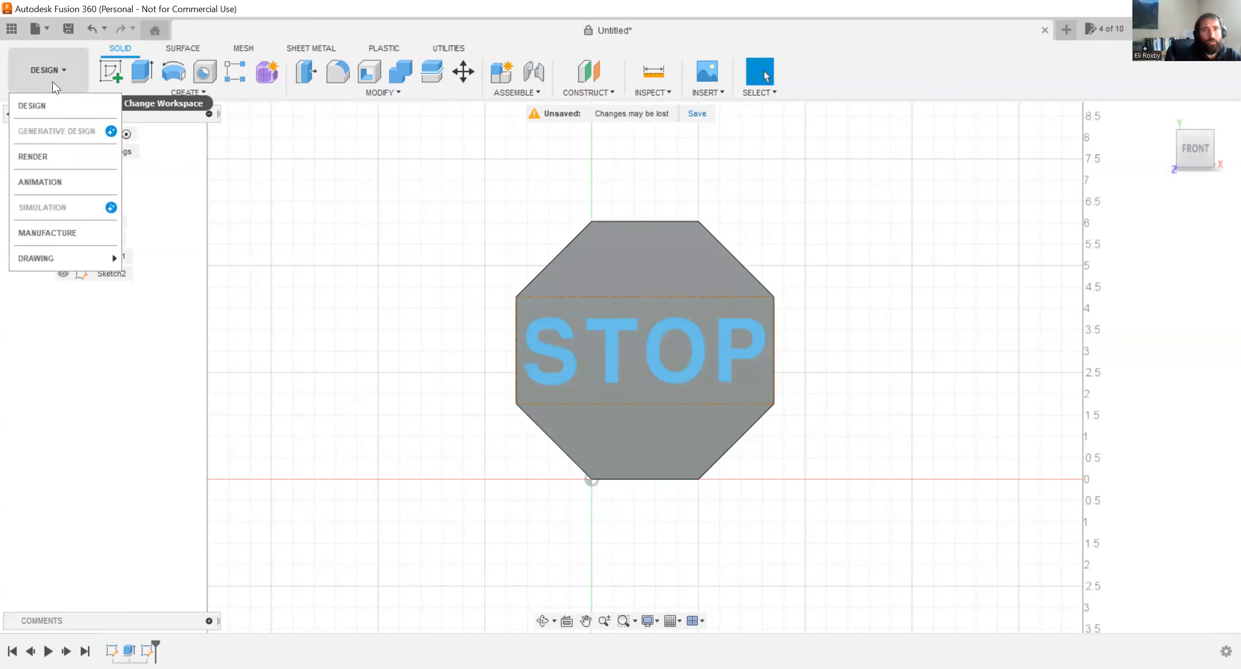
{"action": "left_click", "coordinate": [66, 228]}
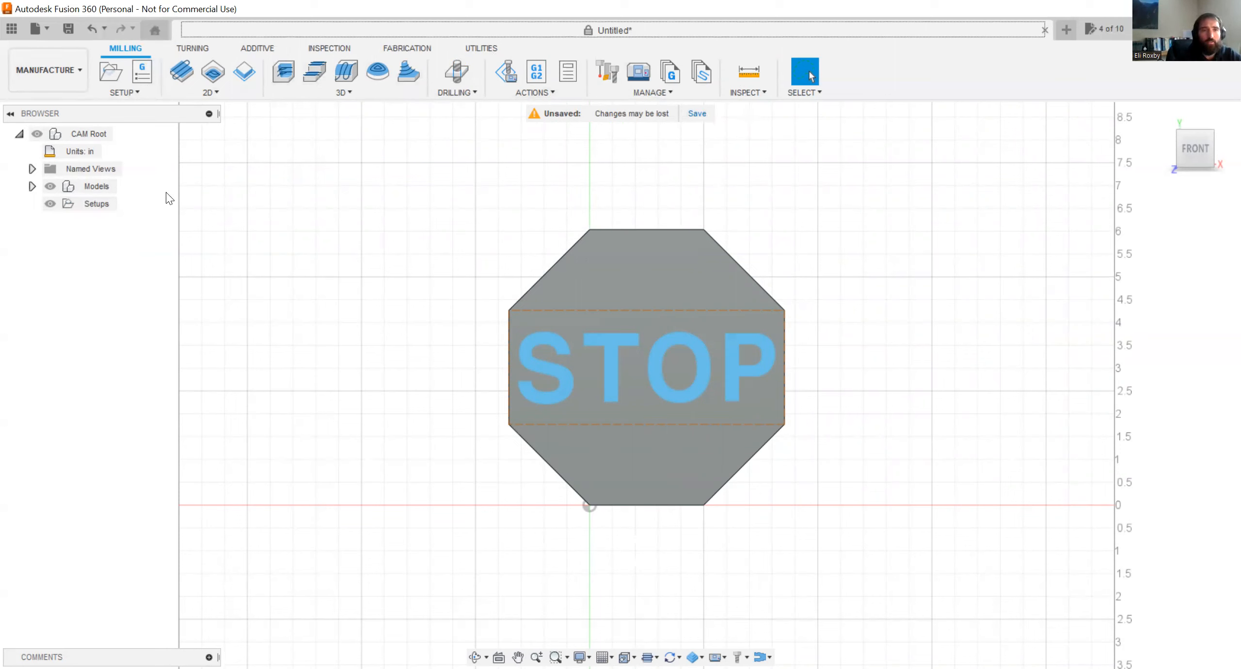
{"action": "right_click", "coordinate": [96, 208]}
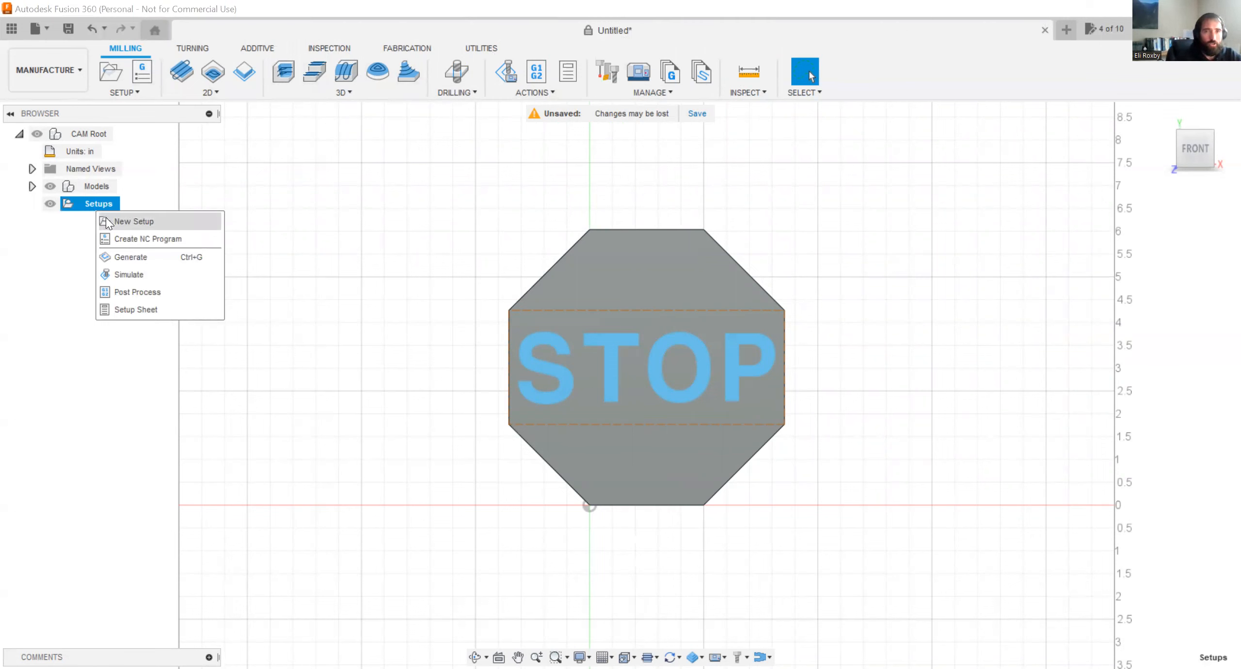
{"action": "right_click", "coordinate": [81, 199]}
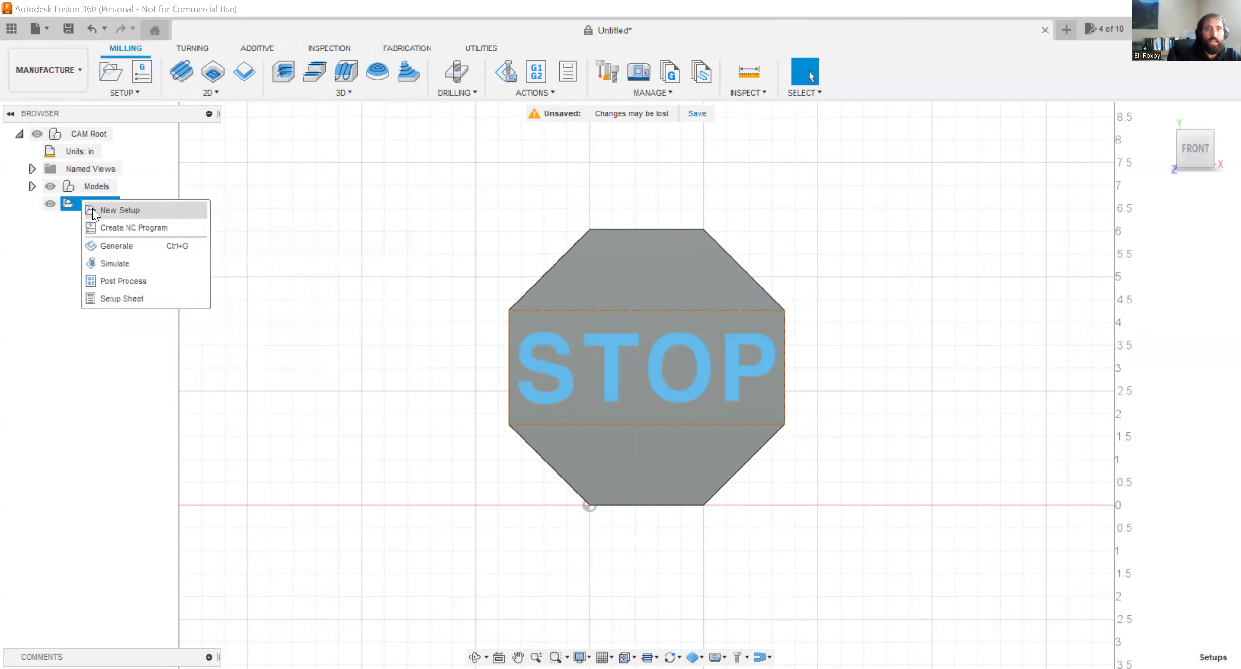
{"action": "left_click", "coordinate": [92, 210]}
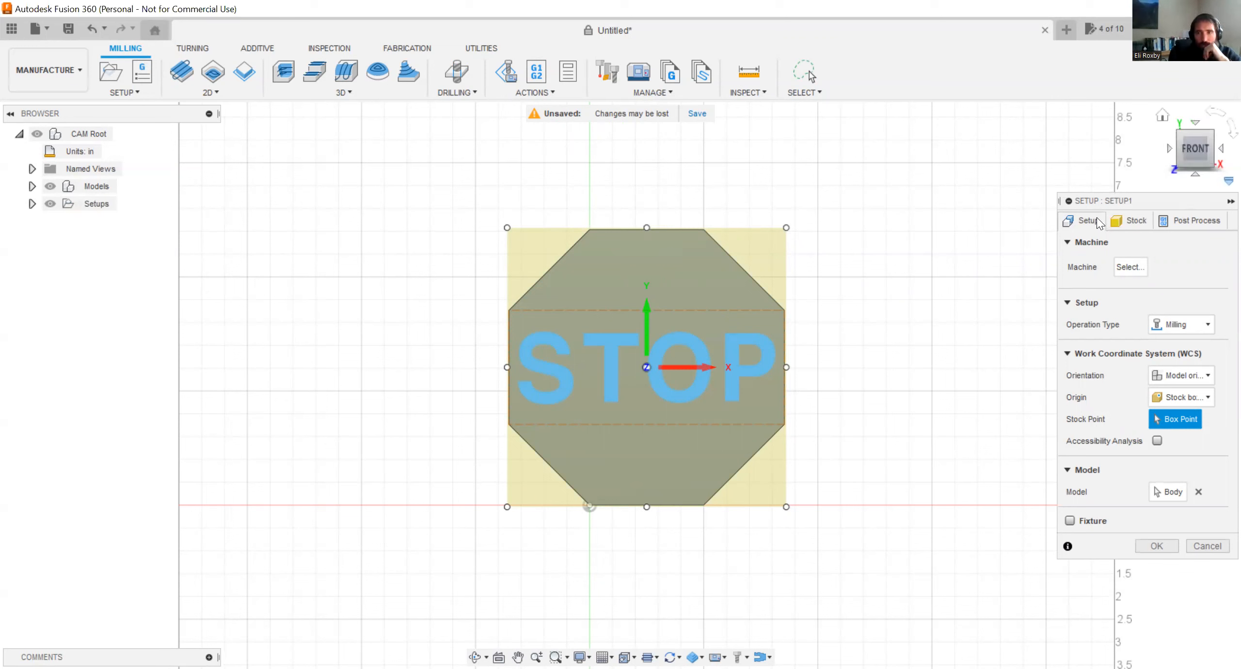
{"action": "left_click_drag", "start_coordinate": [1140, 202], "coordinate": [1056, 214]}
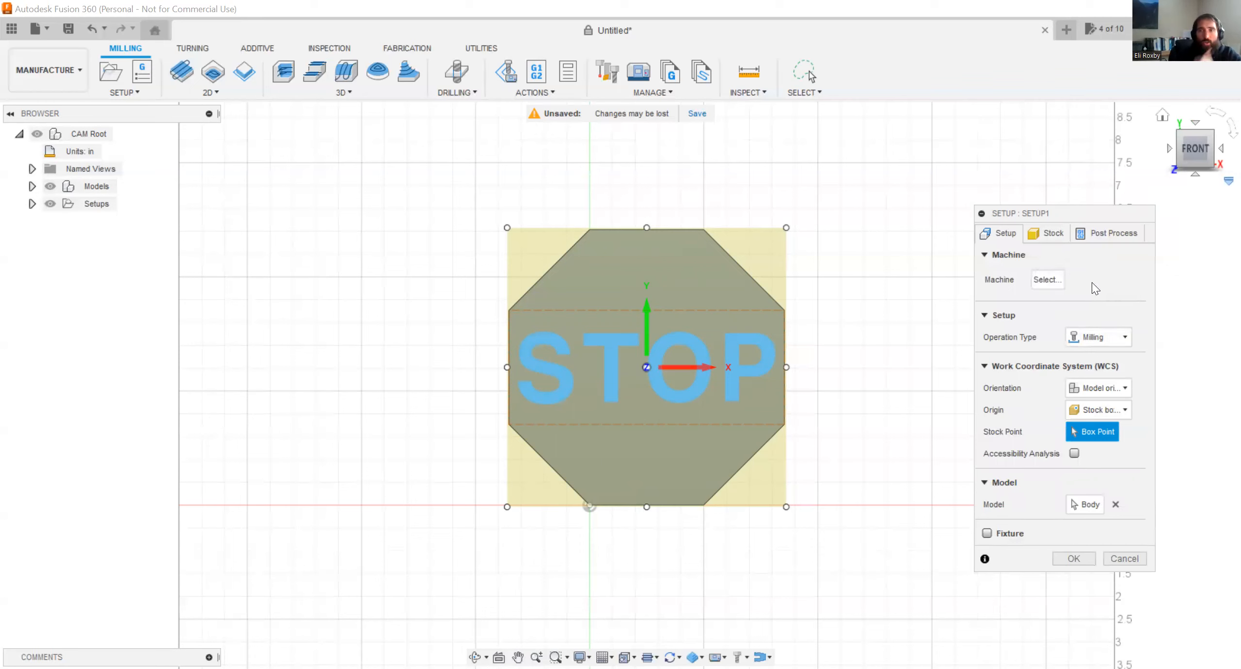
{"action": "left_click", "coordinate": [1089, 335]}
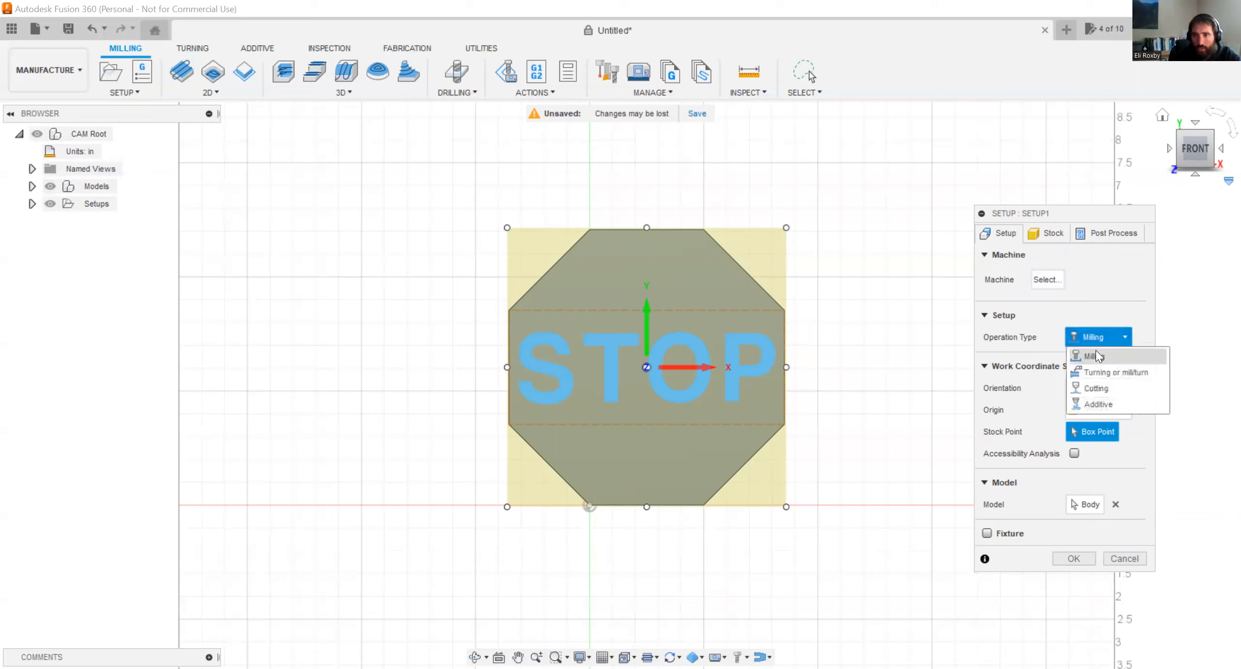
{"action": "left_click", "coordinate": [1112, 299]}
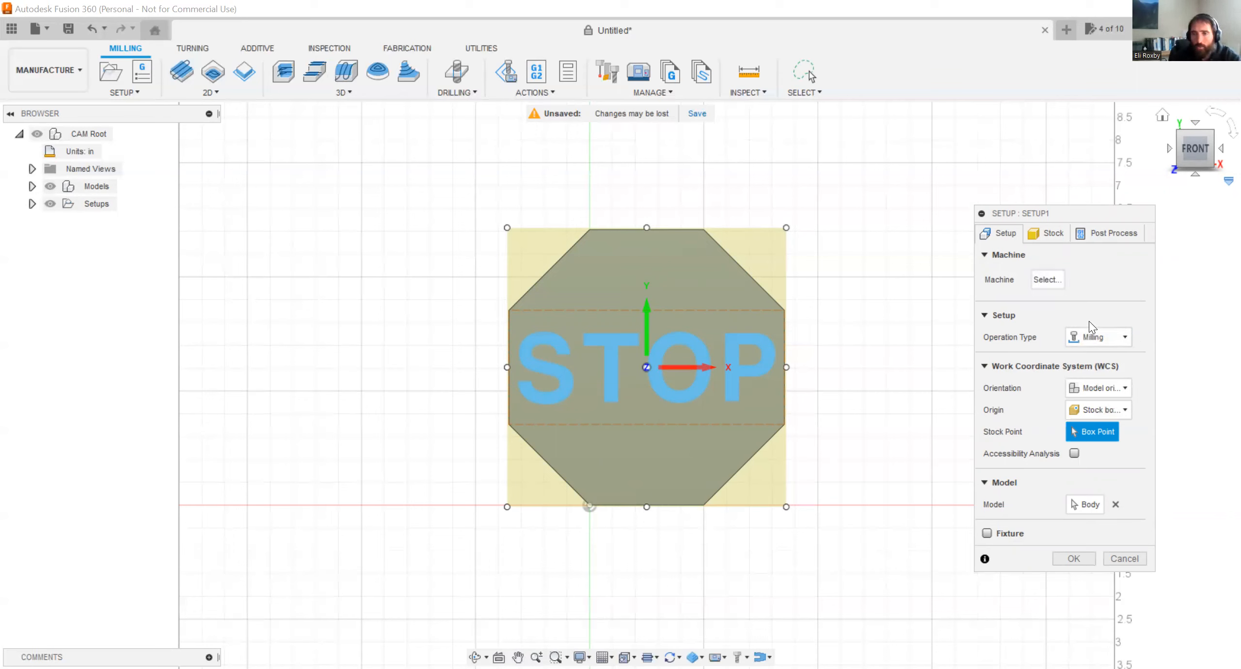
{"action": "left_click", "coordinate": [1103, 388]}
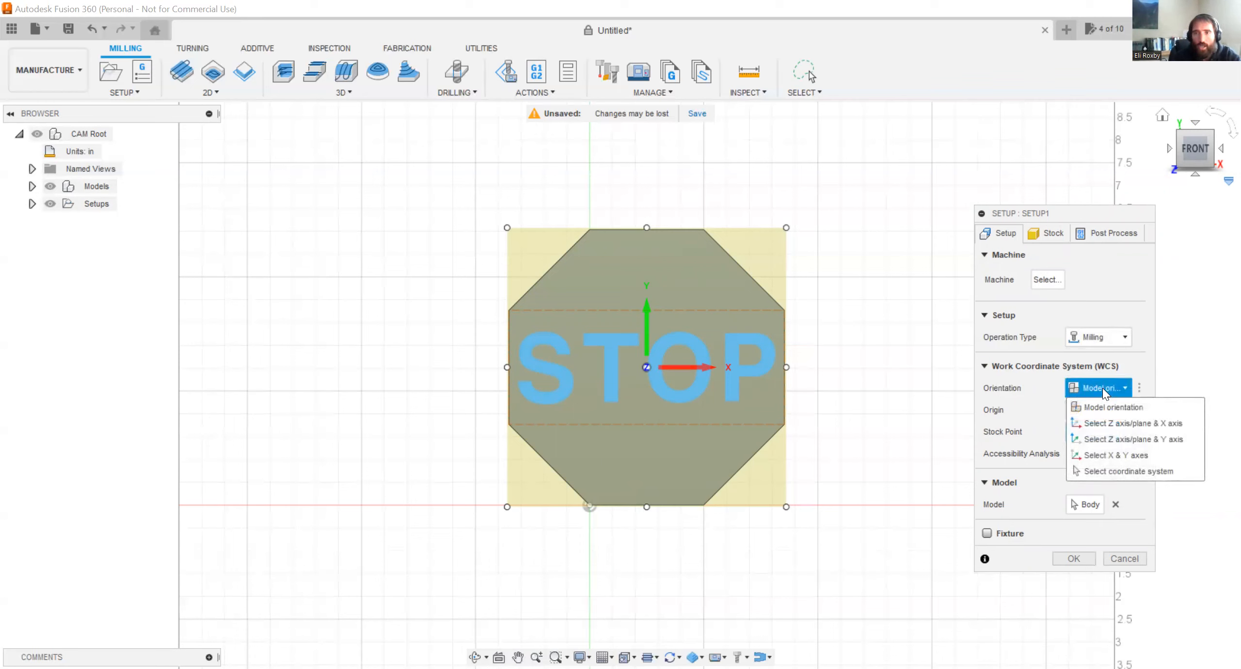
{"action": "left_click", "coordinate": [1103, 388]}
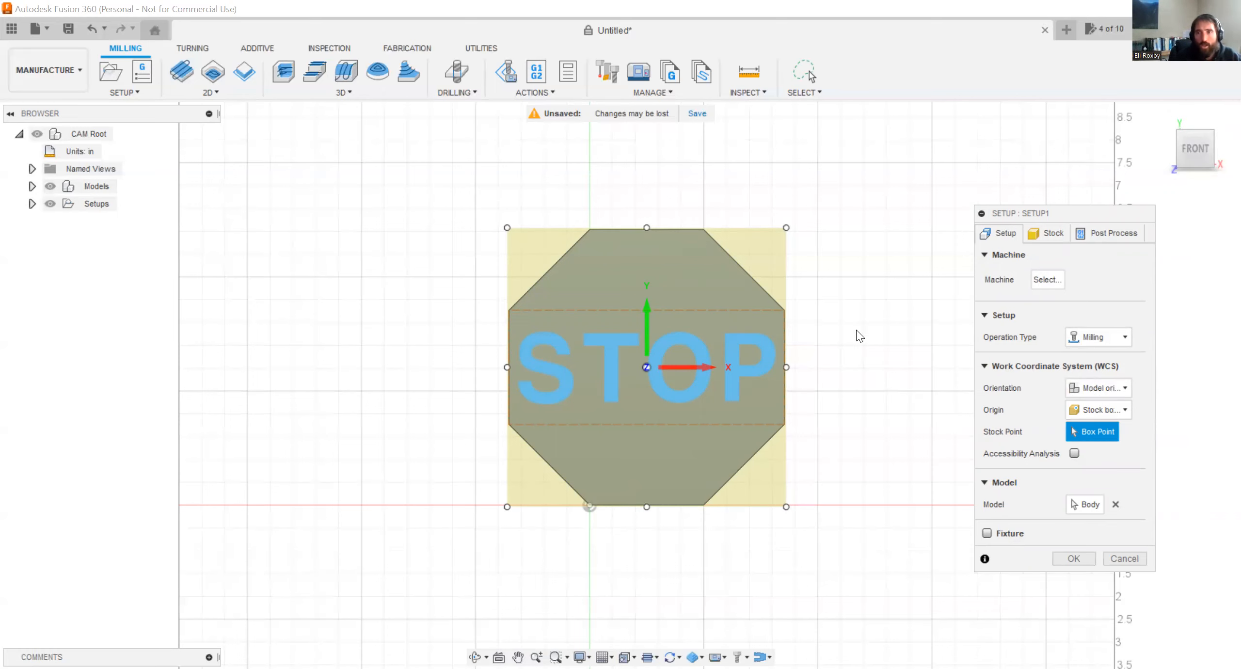
{"action": "middle_click_drag", "start_coordinate": [844, 322], "coordinate": [844, 339], "text": "shift"}
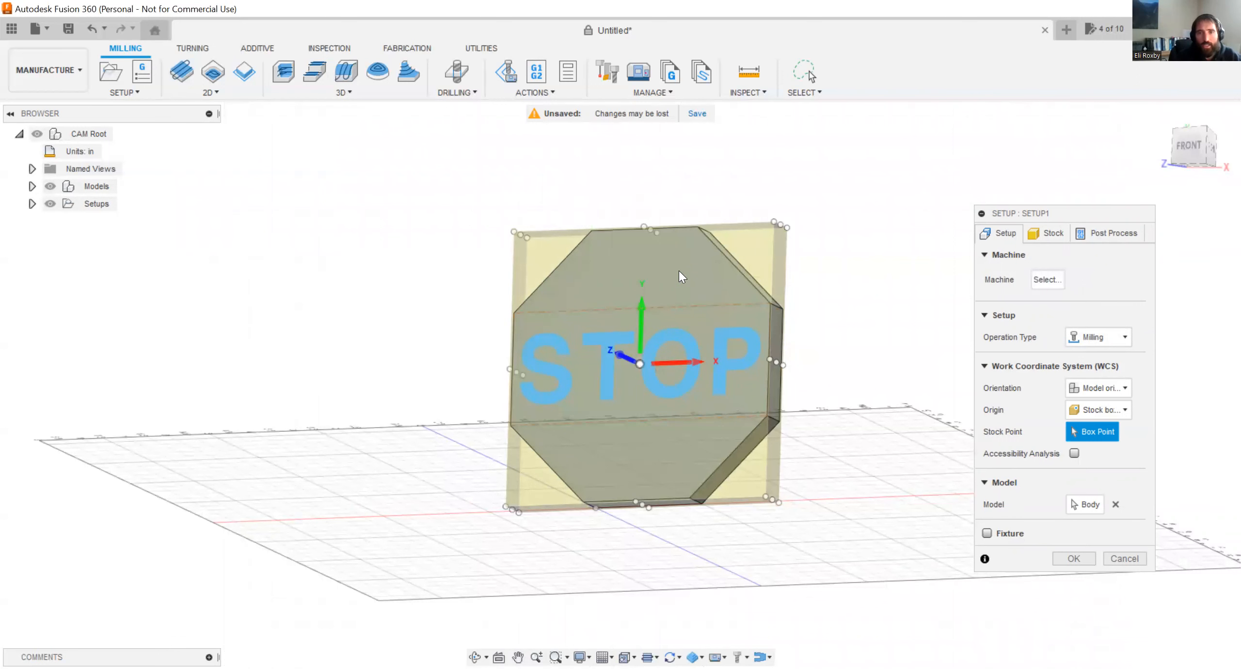
{"action": "scroll", "coordinate": [679, 276], "scroll_direction": "down", "scroll_amount": 1}
{"action": "scroll", "coordinate": [670, 314], "scroll_direction": "up", "scroll_amount": 2}
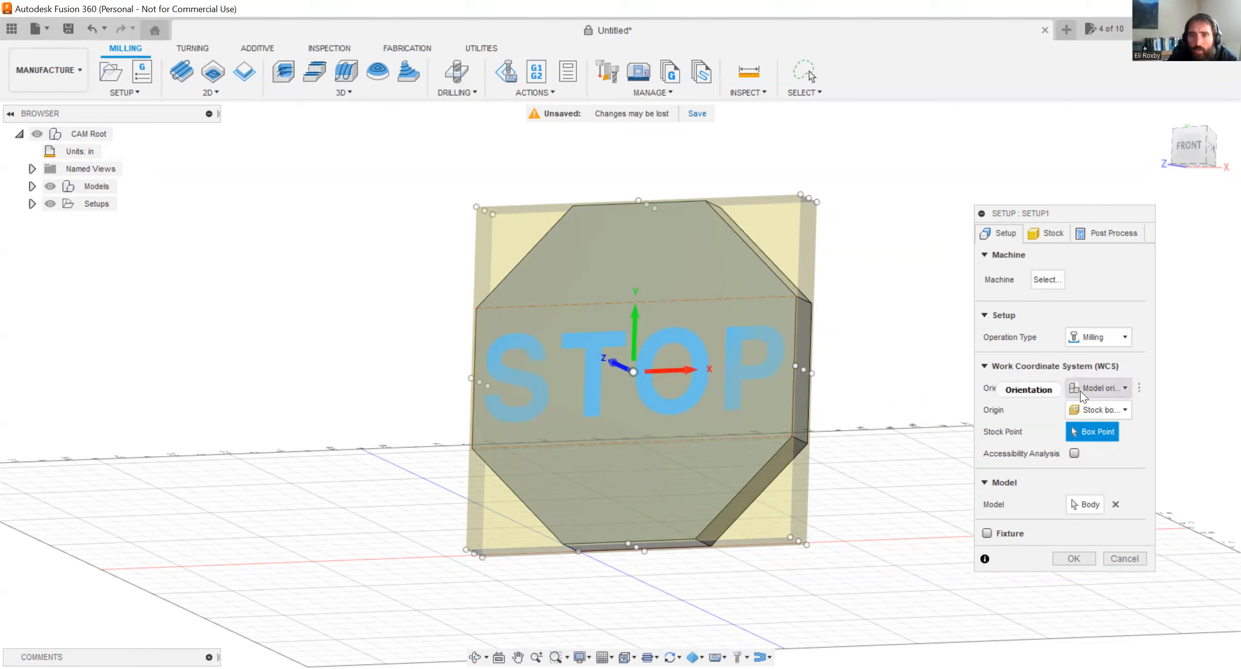
{"action": "left_click", "coordinate": [1095, 387]}
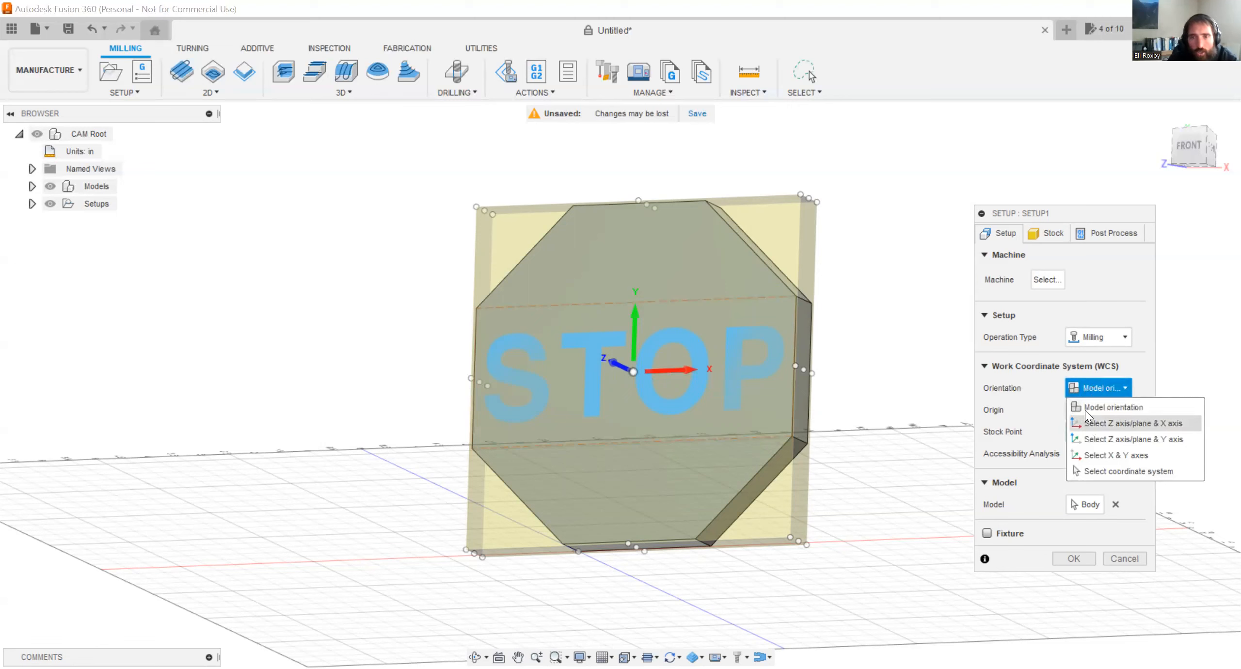
{"action": "left_click", "coordinate": [1089, 425]}
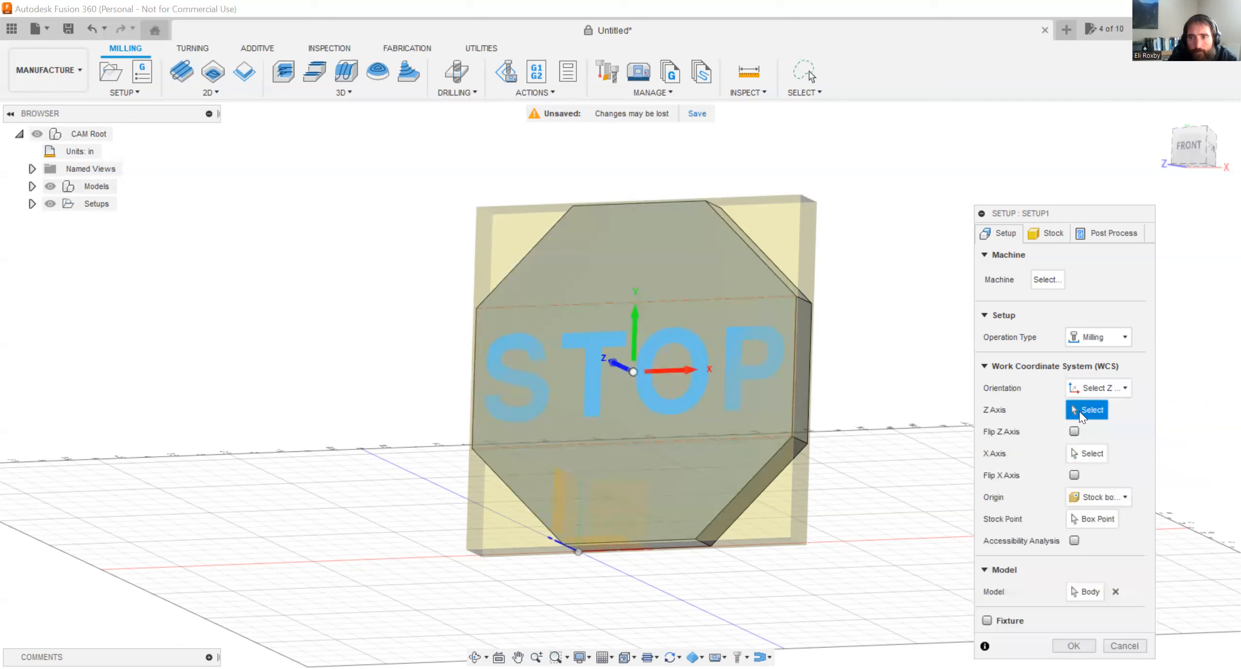
{"action": "left_click", "coordinate": [1096, 388]}
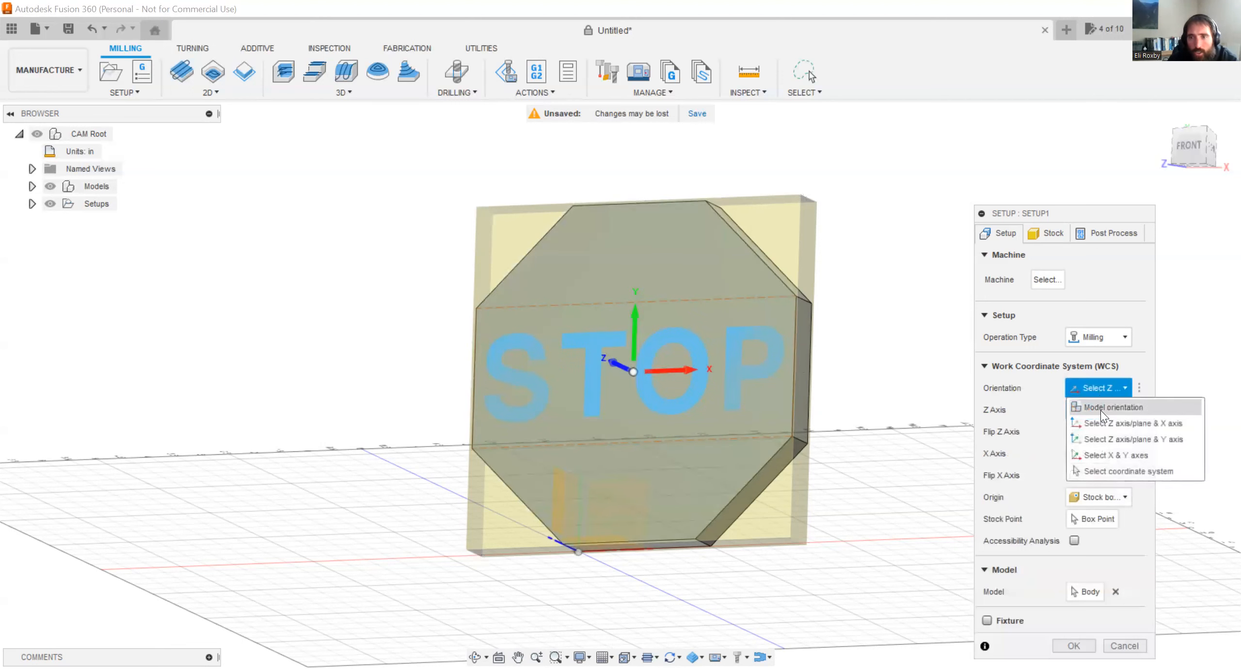
{"action": "left_click", "coordinate": [1100, 410]}
{"action": "left_click", "coordinate": [1103, 416]}
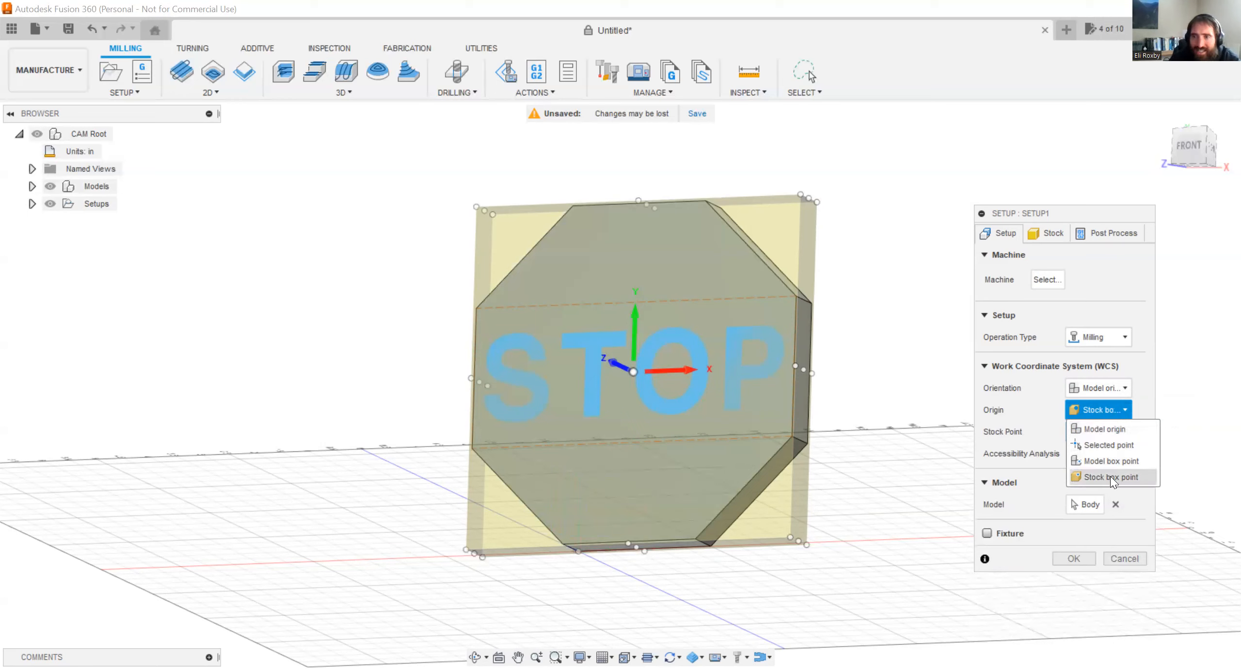
{"action": "left_click", "coordinate": [1107, 450]}
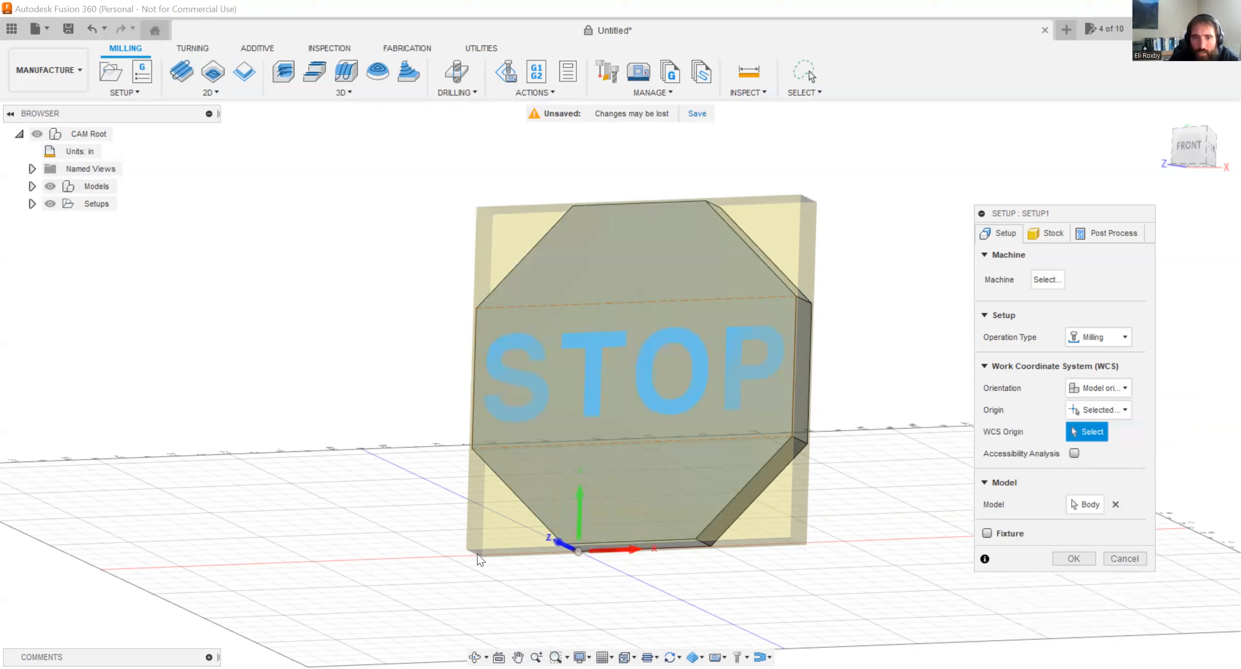
Place the setup origin on the stock box point at the front face's lower-left corner and select the octagonal sign as the model.
{"action": "left_click", "coordinate": [1081, 413]}
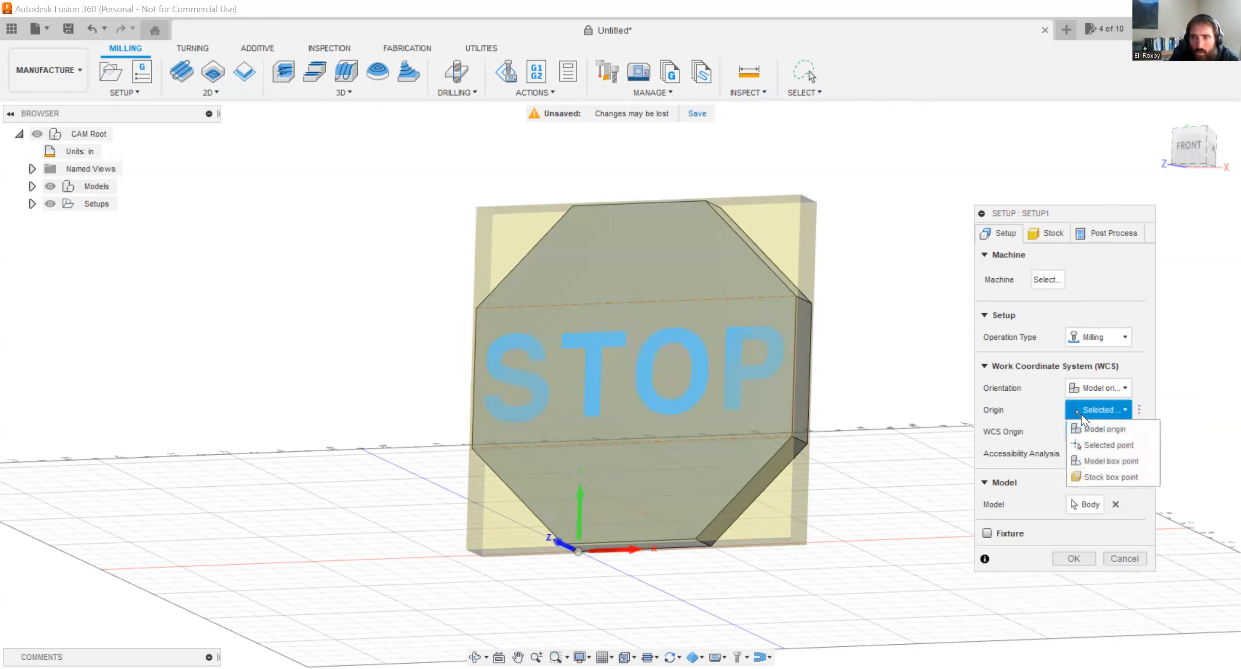
{"action": "left_click", "coordinate": [1112, 478]}
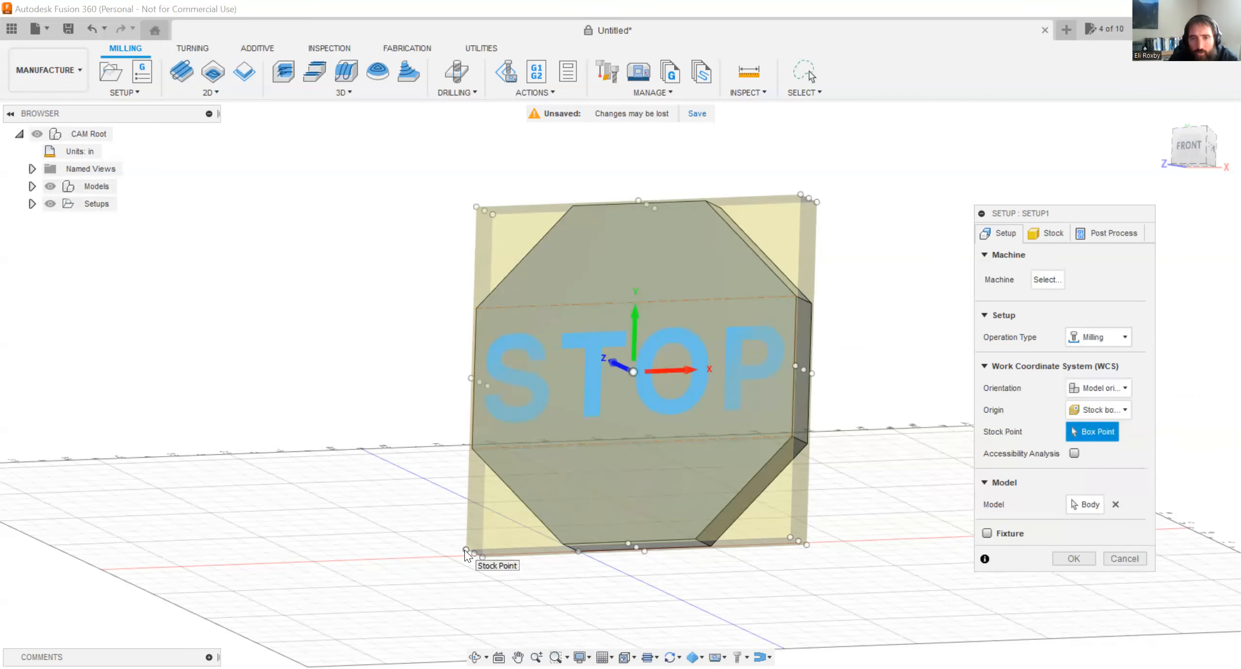
{"action": "left_click", "coordinate": [466, 552]}
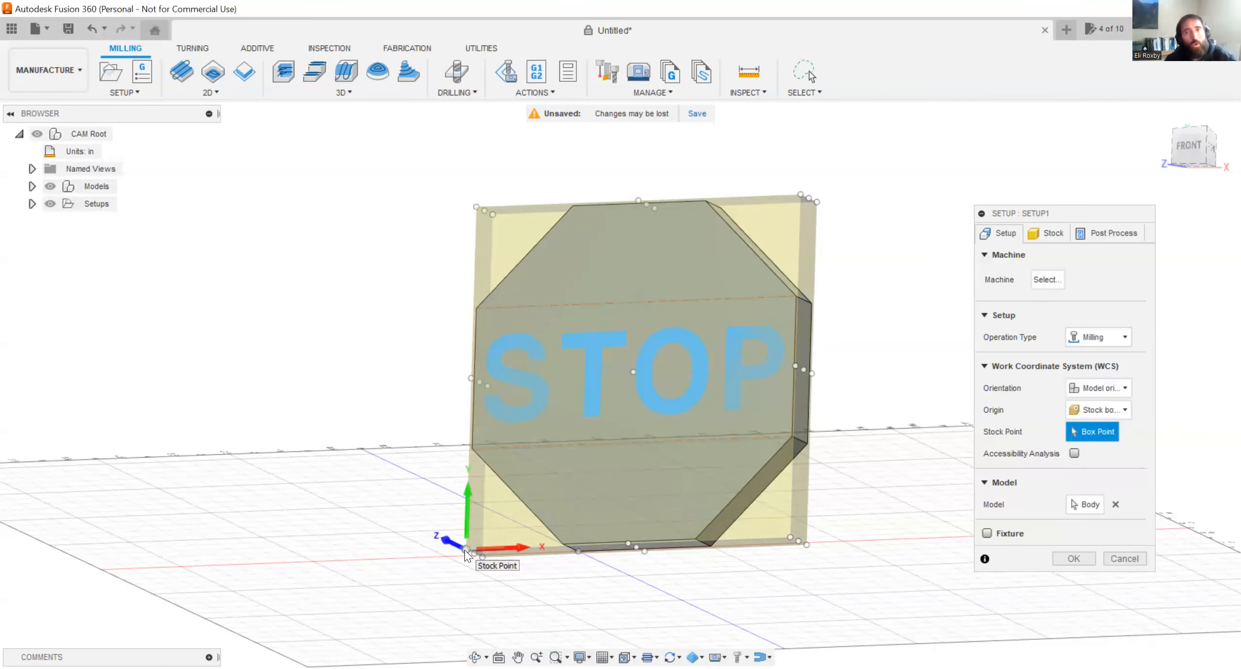
{"action": "middle_click_drag", "start_coordinate": [430, 410], "coordinate": [483, 394], "text": "shift"}
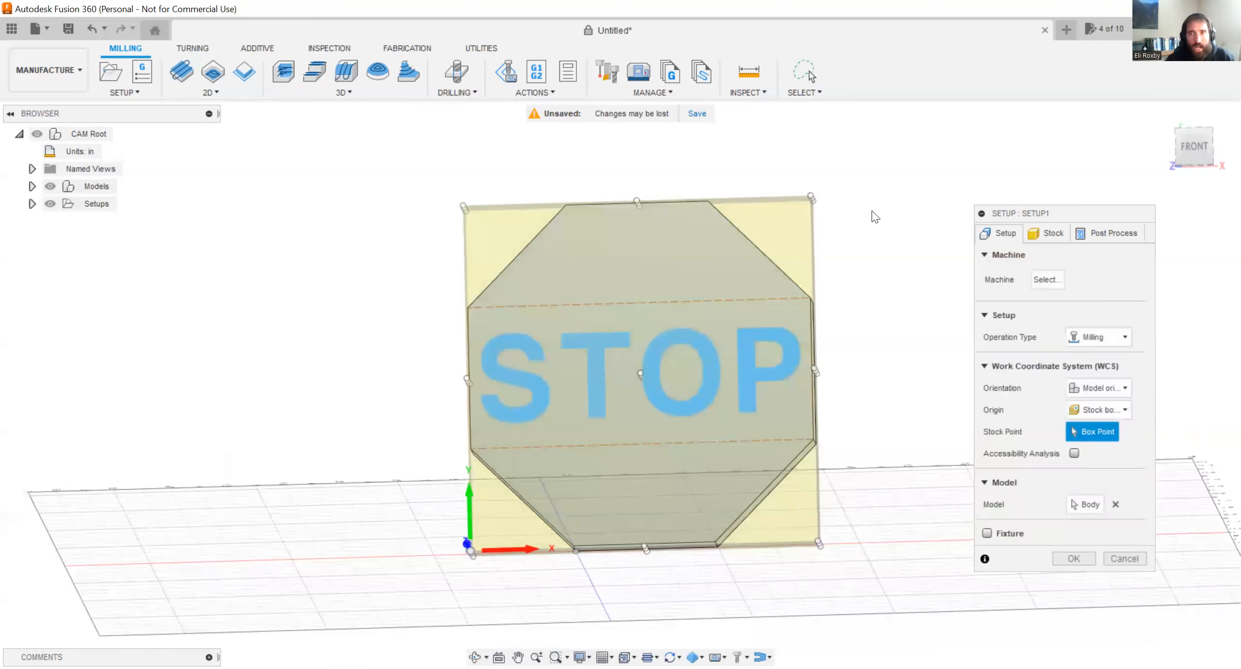
{"action": "left_click", "coordinate": [1195, 152]}
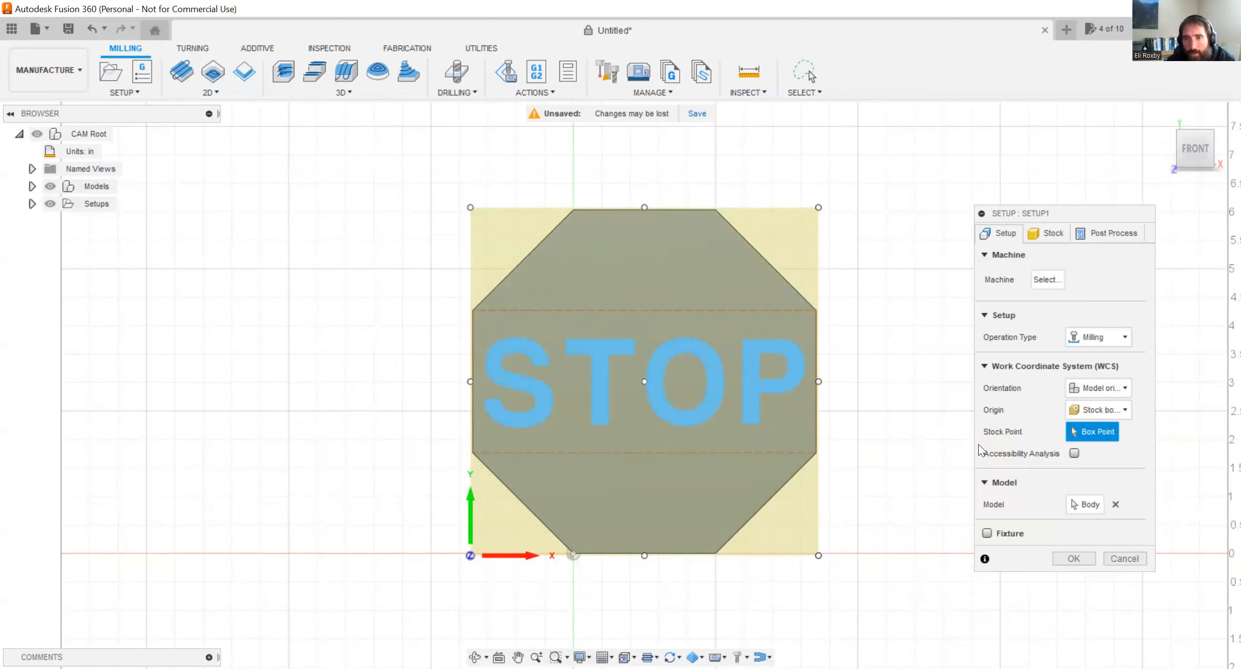
{"action": "left_click", "coordinate": [1090, 507]}
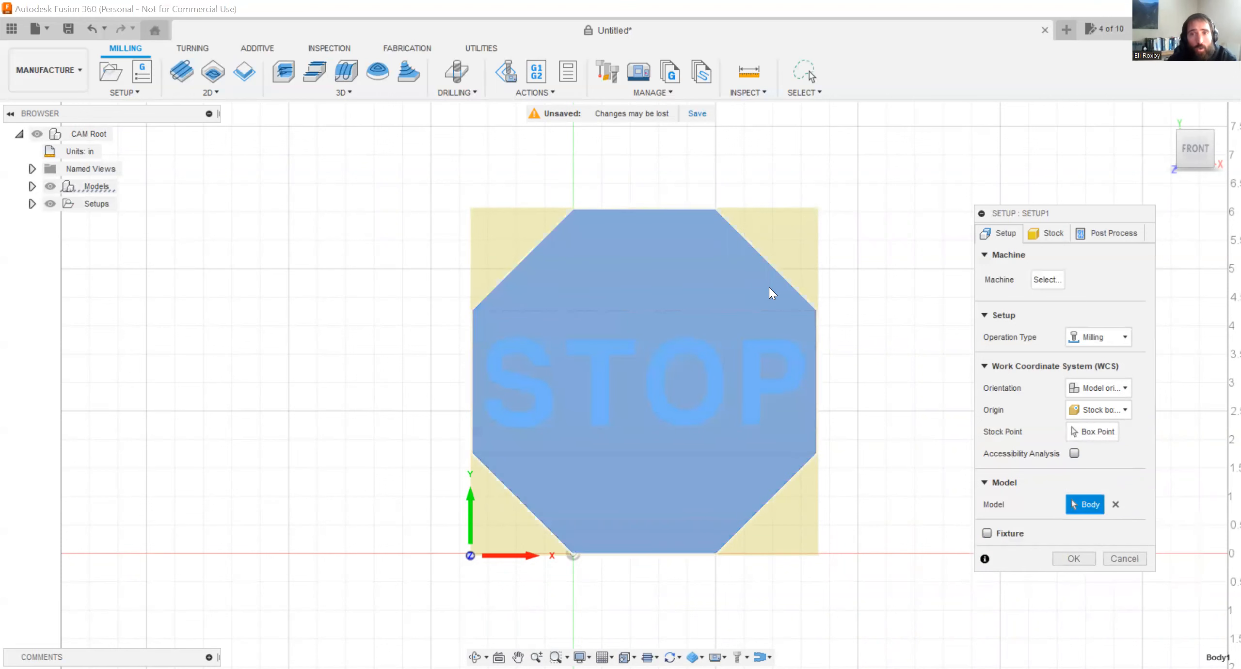
{"action": "left_click", "coordinate": [765, 309]}
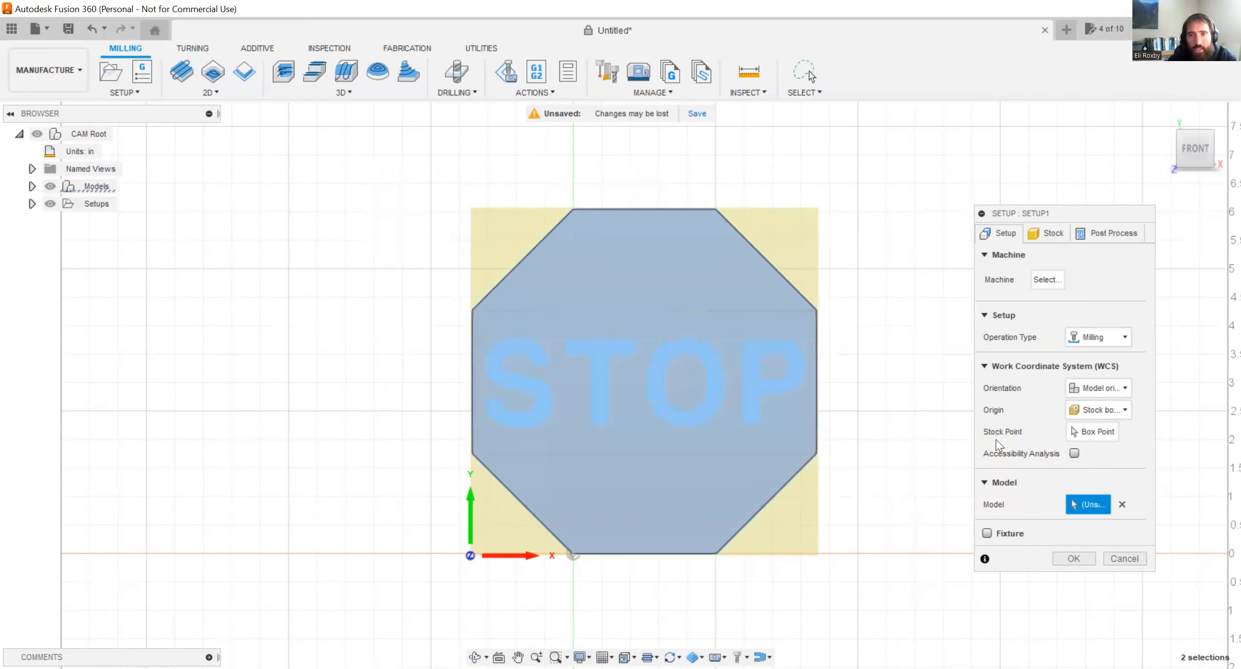
Define the stock as a fixed size box with an 8 in width, 8 in depth and .75 in height.
{"action": "left_click", "coordinate": [1043, 239]}
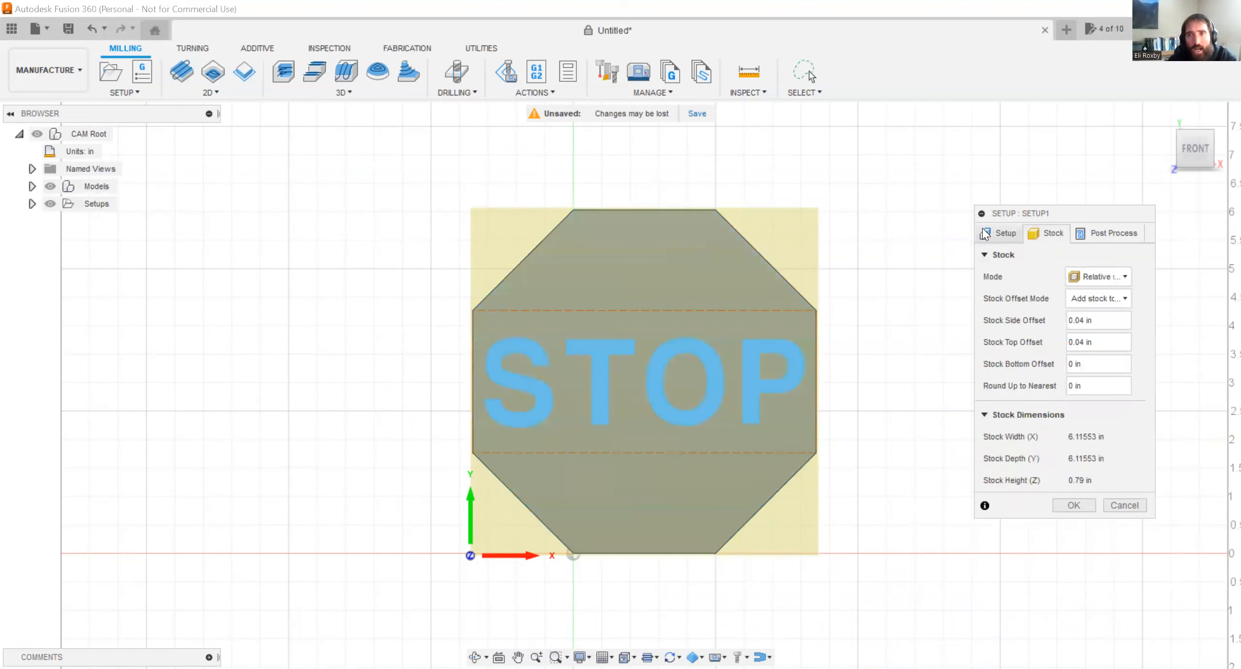
{"action": "left_click", "coordinate": [1097, 276]}
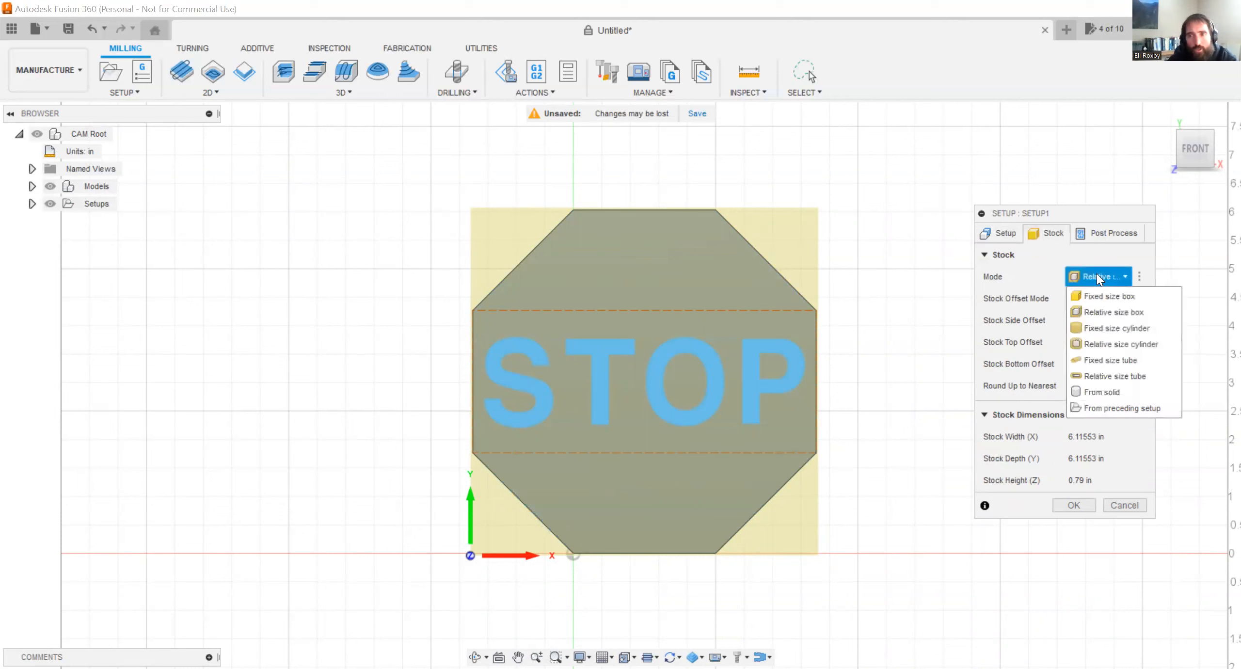
{"action": "left_click", "coordinate": [1114, 295]}
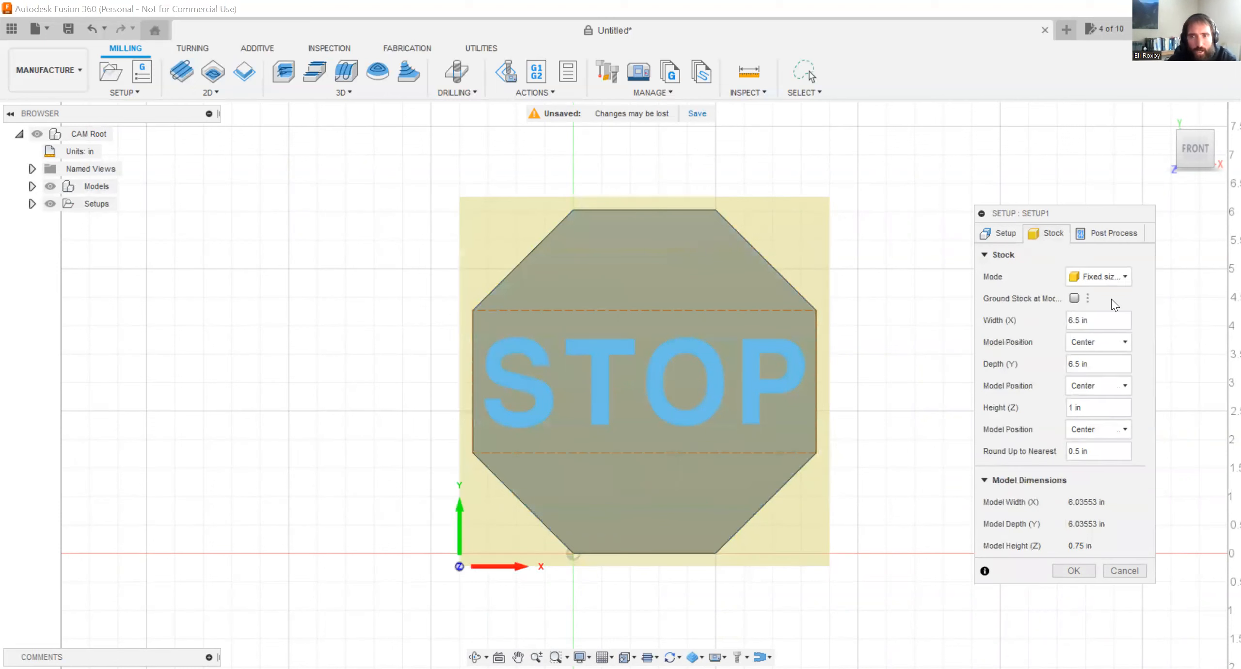
{"action": "left_click", "coordinate": [1104, 314]}
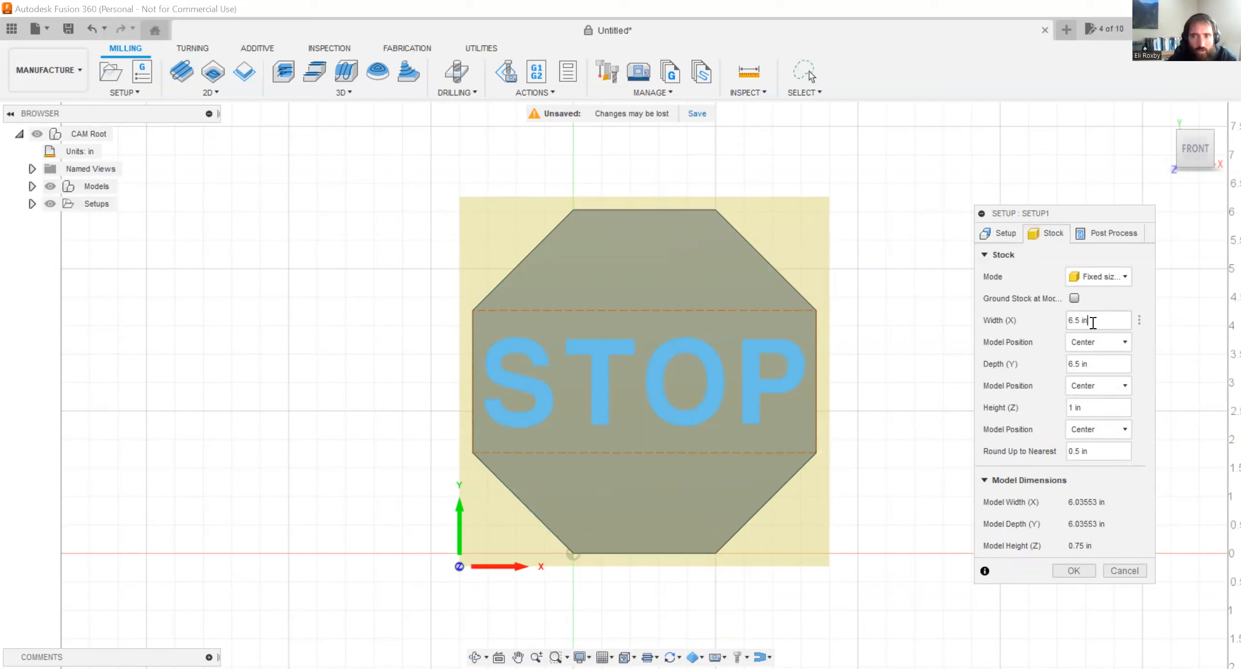
{"action": "left_click_drag", "start_coordinate": [1093, 322], "coordinate": [1054, 318]}
{"action": "type", "text": "8"}
{"action": "left_click", "coordinate": [1095, 365]}
{"action": "left_click_drag", "start_coordinate": [1096, 367], "coordinate": [1054, 364]}
{"action": "type", "text": "8"}
{"action": "left_click", "coordinate": [1096, 408]}
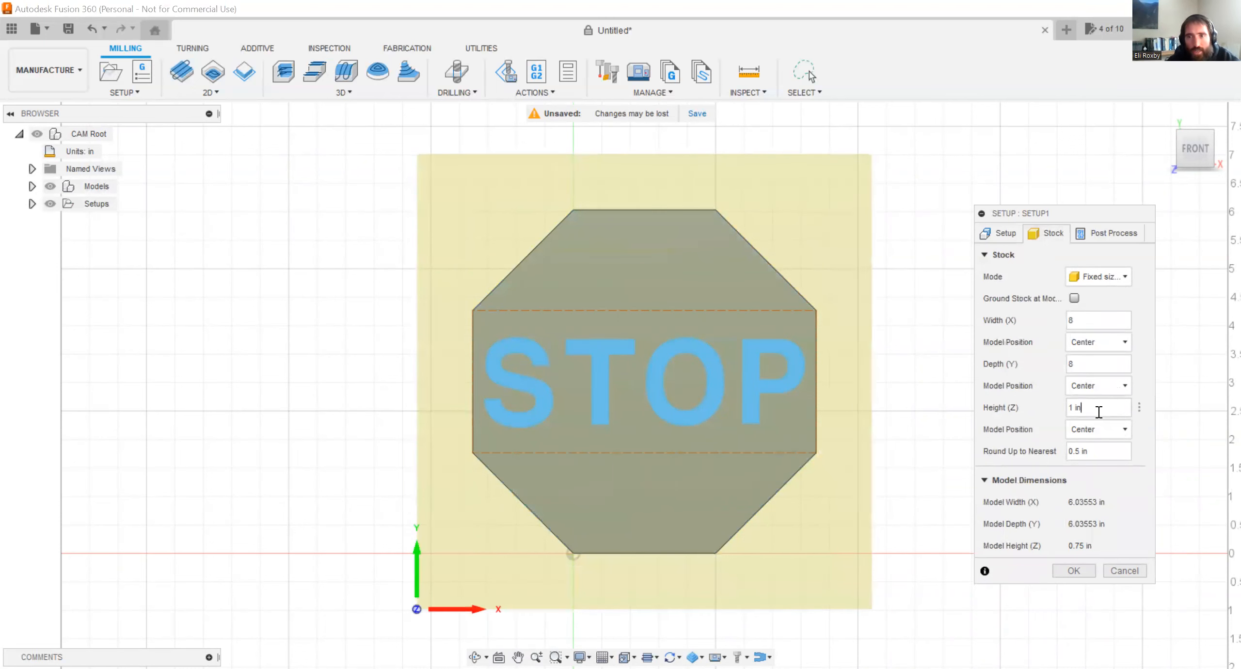
{"action": "type", "text": ".75"}
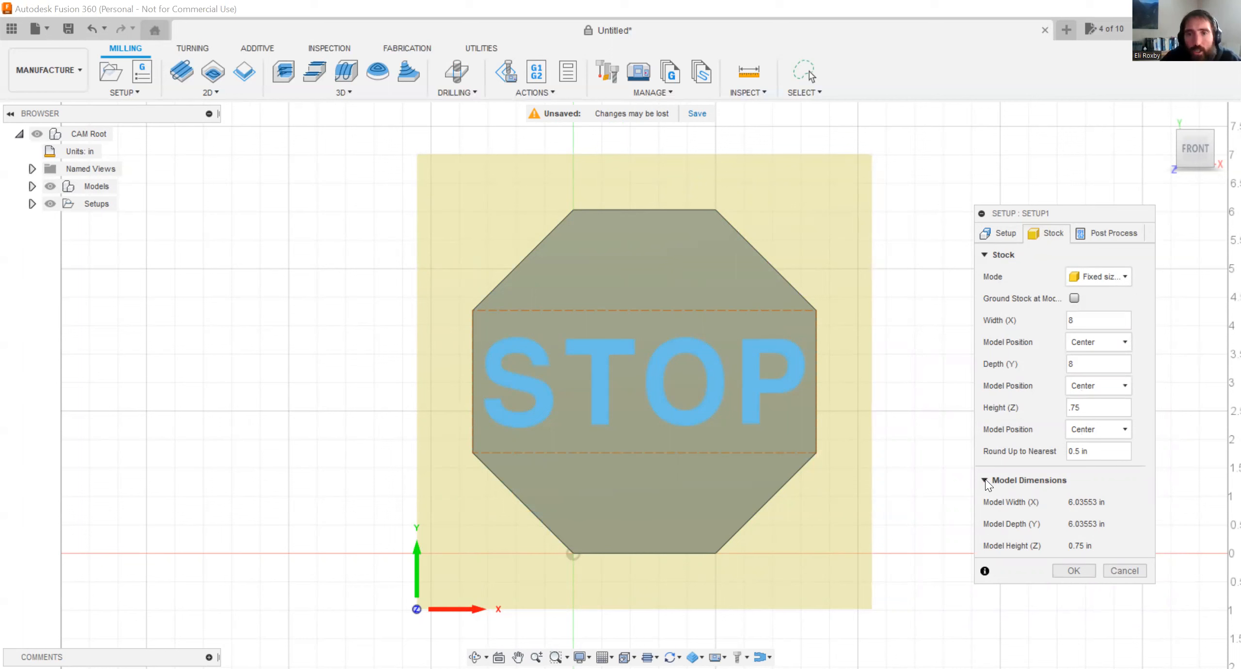
{"action": "left_click_drag", "start_coordinate": [1099, 410], "coordinate": [1061, 402]}
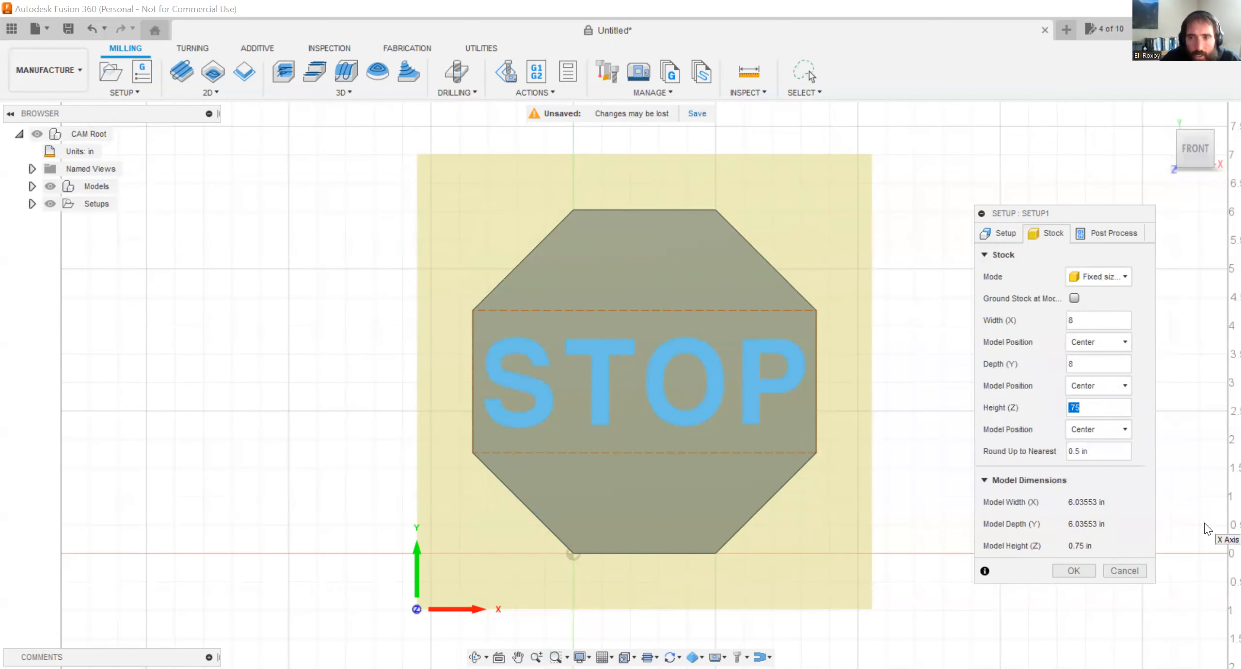
Check the setup's post-process, stock and work coordinate settings, and accept the milling setup.
{"action": "left_click", "coordinate": [1089, 404]}
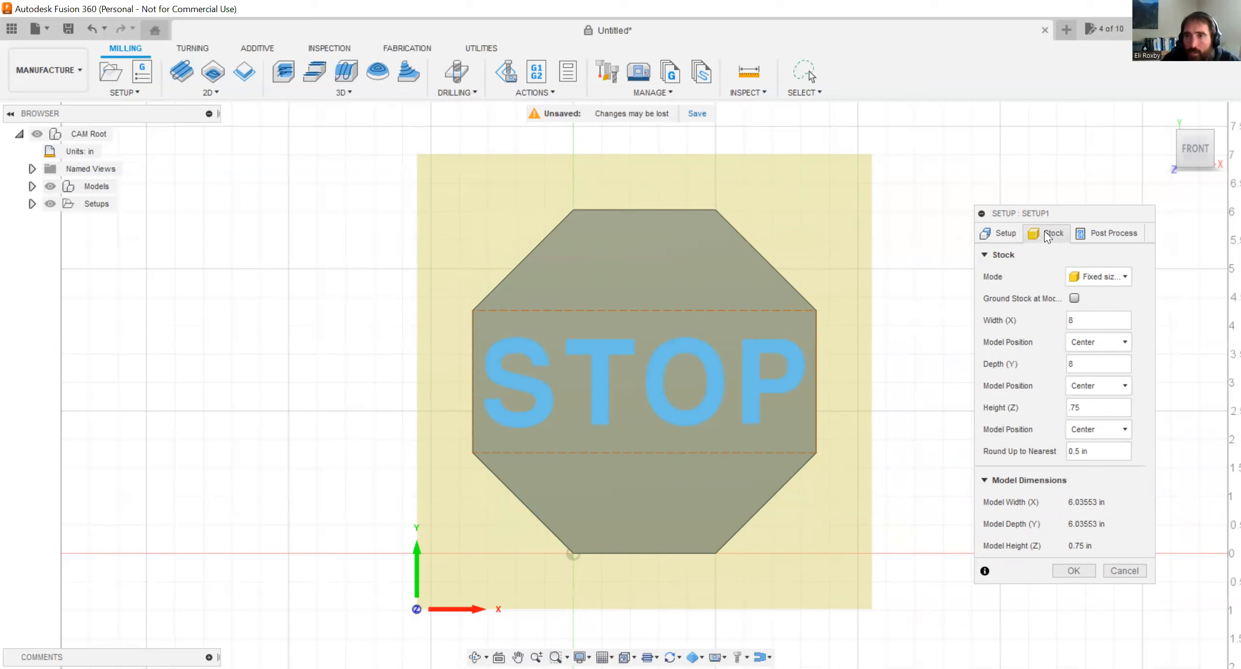
{"action": "left_click", "coordinate": [1084, 234]}
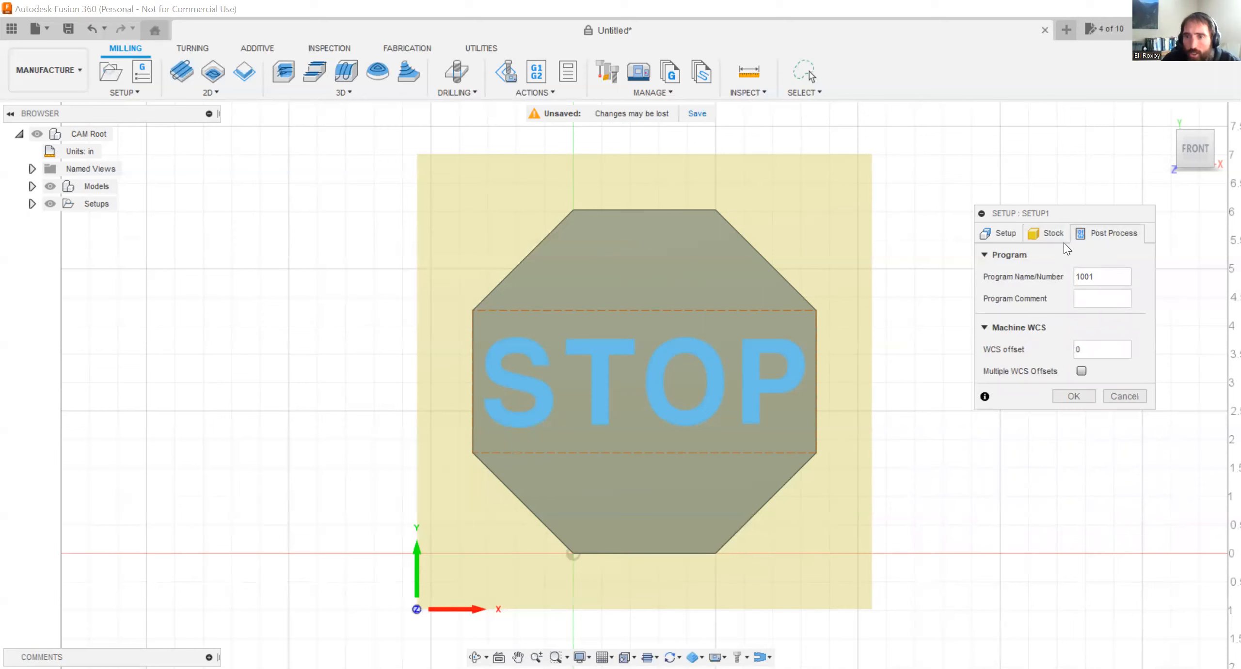
{"action": "left_click", "coordinate": [1040, 234]}
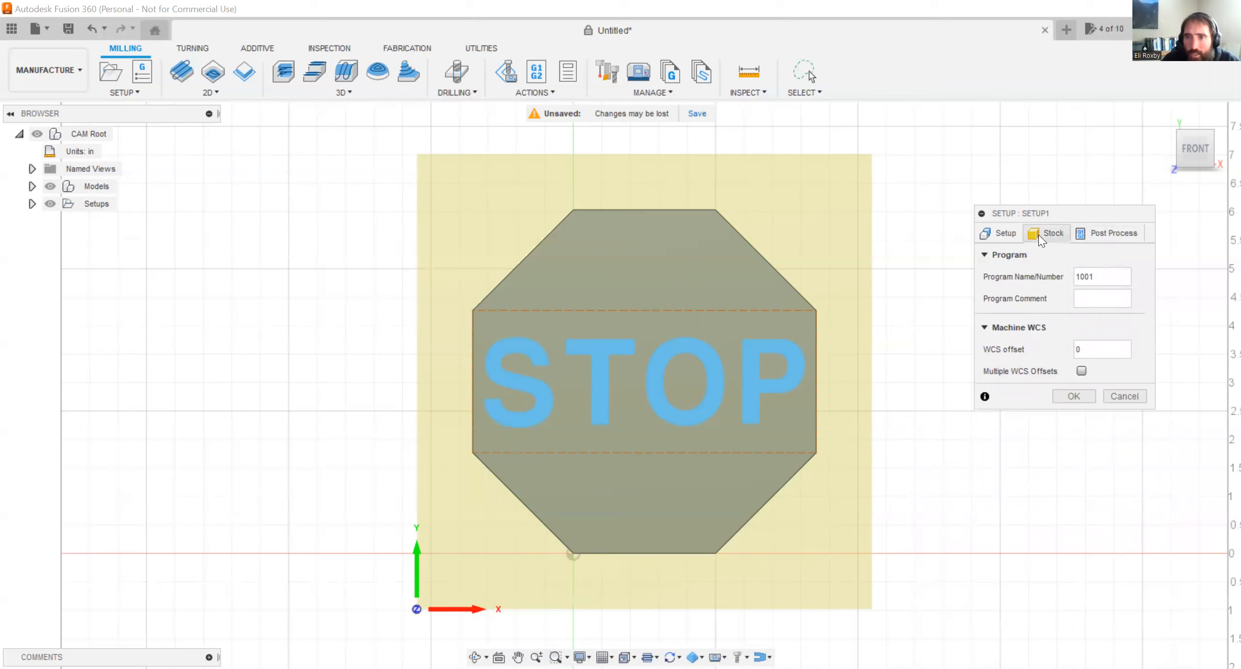
{"action": "left_click", "coordinate": [1000, 235]}
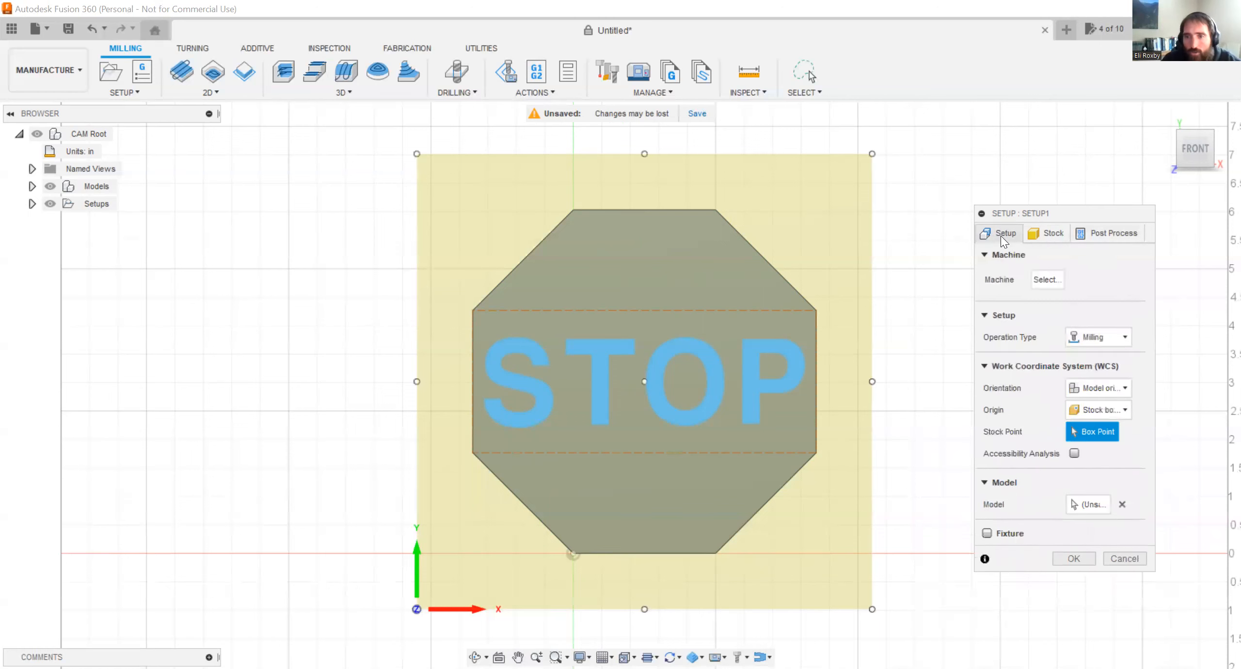
{"action": "left_click", "coordinate": [1073, 559]}
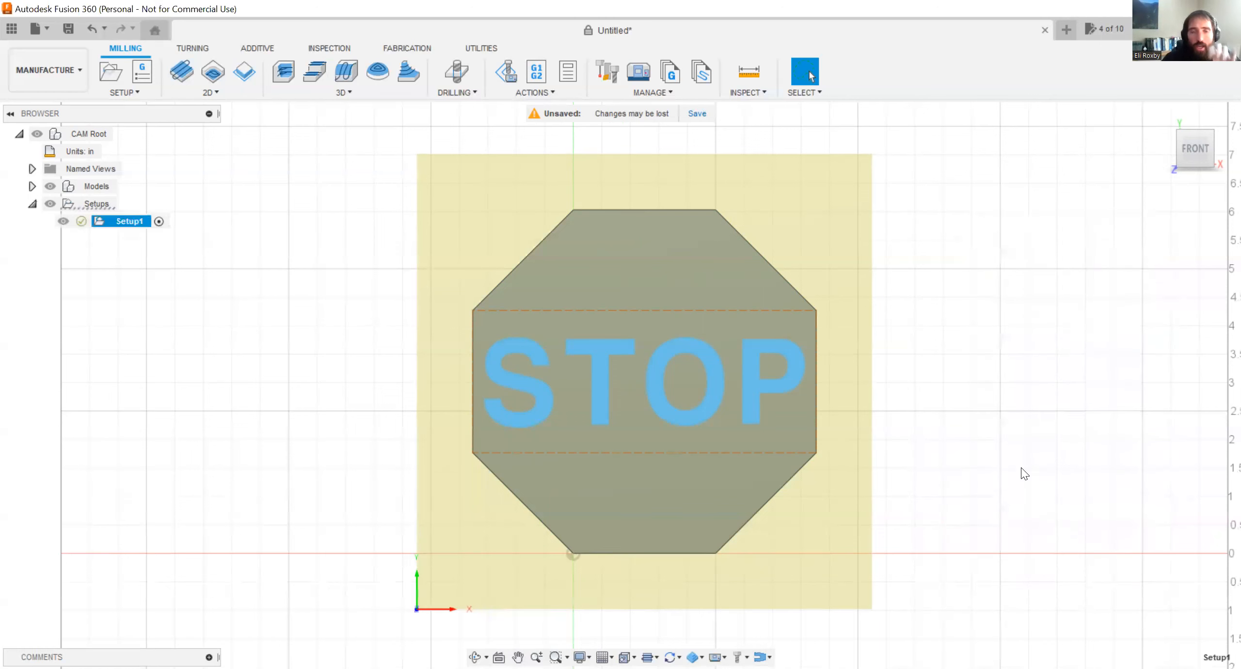
{"action": "mouse_move", "coordinate": [788, 332]}
{"action": "middle_mouse_down", "text": "shift"}
{"action": "mouse_move", "coordinate": [800, 240]}
{"action": "mouse_move", "coordinate": [796, 288]}
{"action": "mouse_move", "coordinate": [751, 253]}
{"action": "mouse_move", "coordinate": [787, 214]}
{"action": "mouse_move", "coordinate": [798, 237]}
{"action": "mouse_move", "coordinate": [759, 296]}
{"action": "mouse_move", "coordinate": [811, 328]}
{"action": "middle_mouse_up", "text": "shift"}
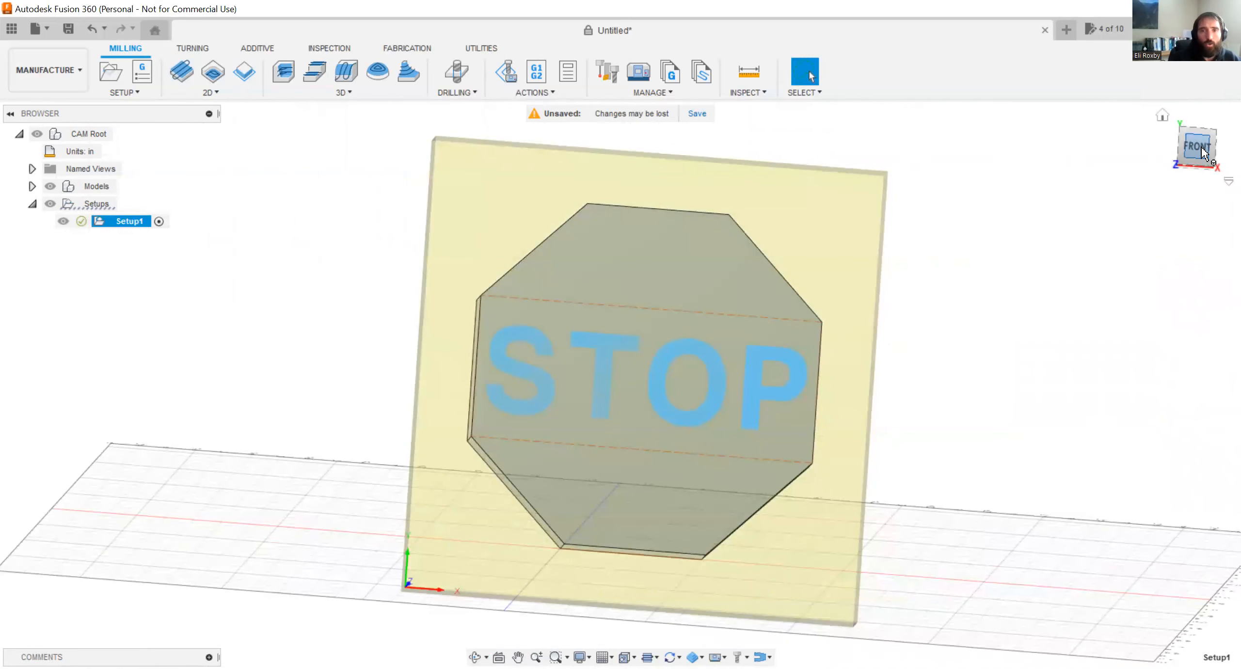
{"action": "middle_click_drag", "start_coordinate": [414, 495], "coordinate": [410, 346], "text": "shift"}
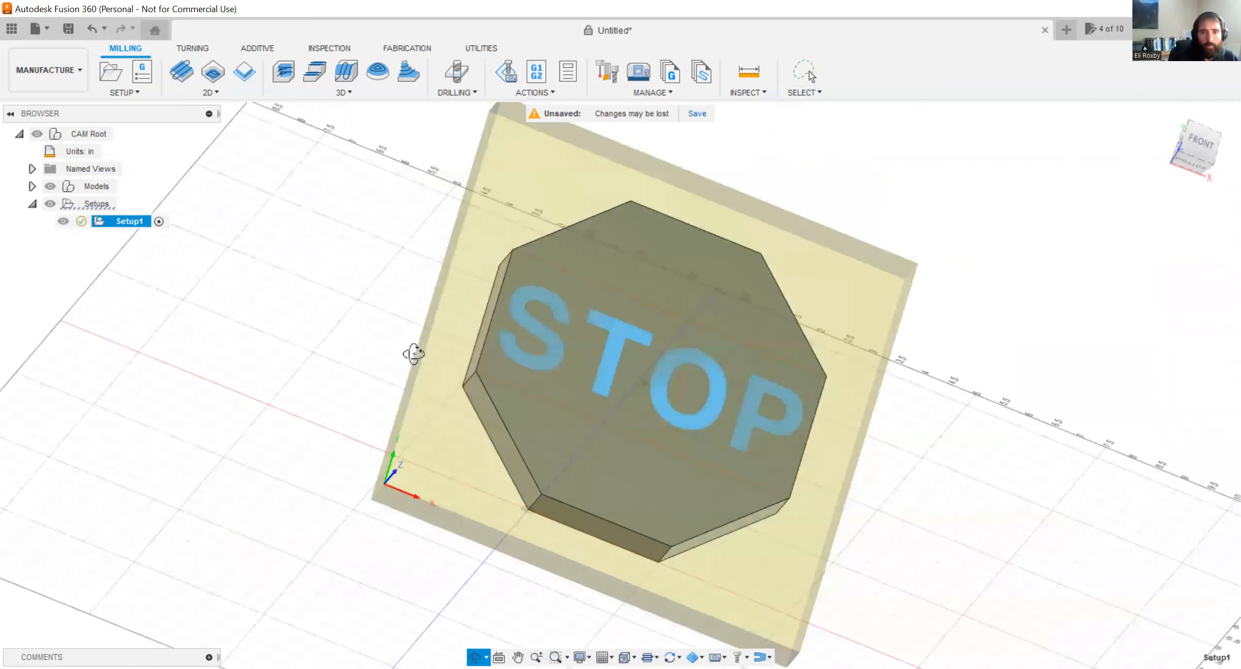
{"action": "left_click", "coordinate": [1197, 145]}
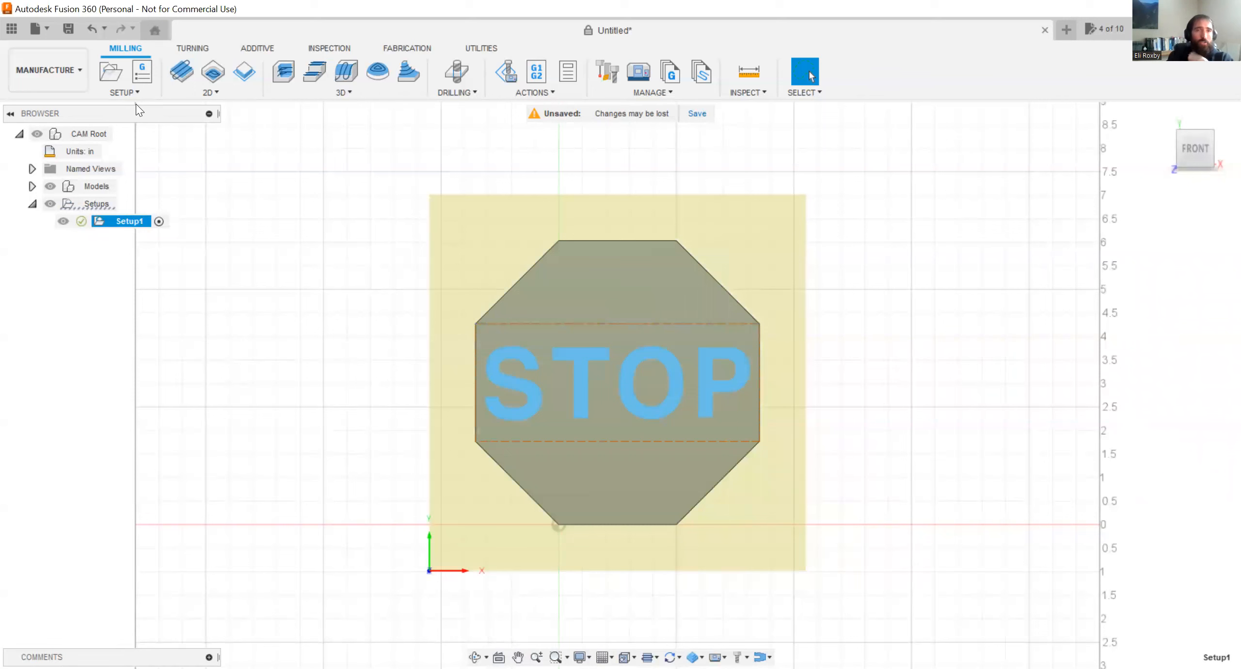
{"action": "left_click", "coordinate": [185, 93]}
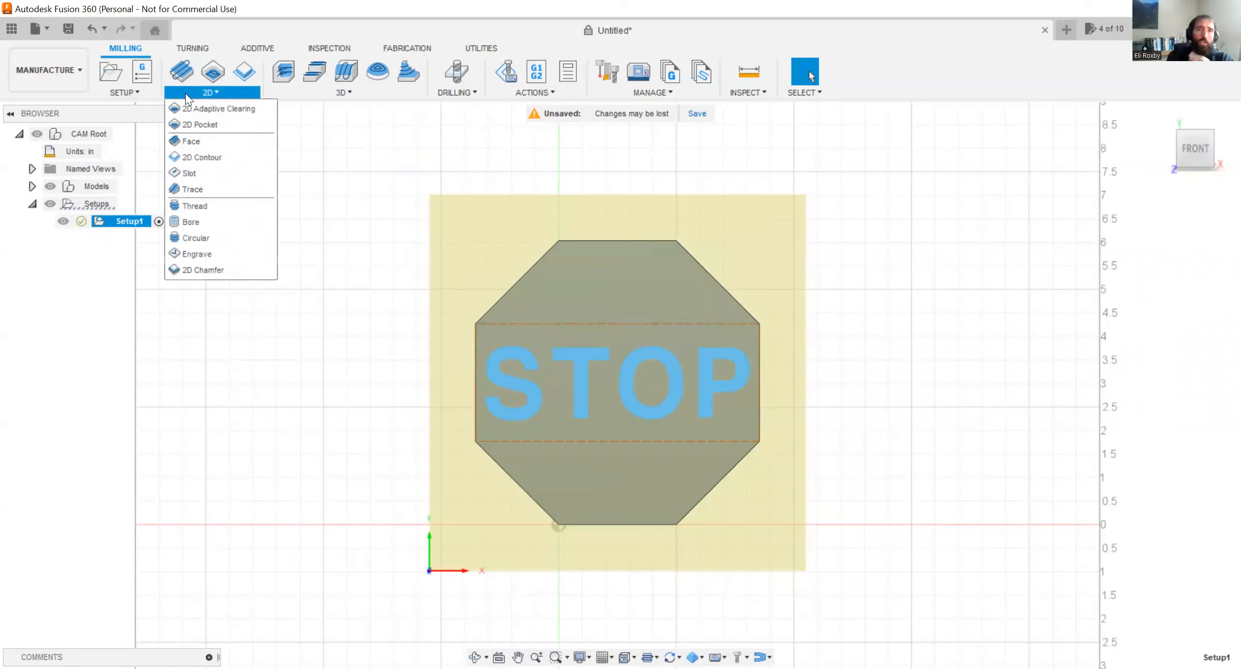
{"action": "left_click", "coordinate": [185, 93]}
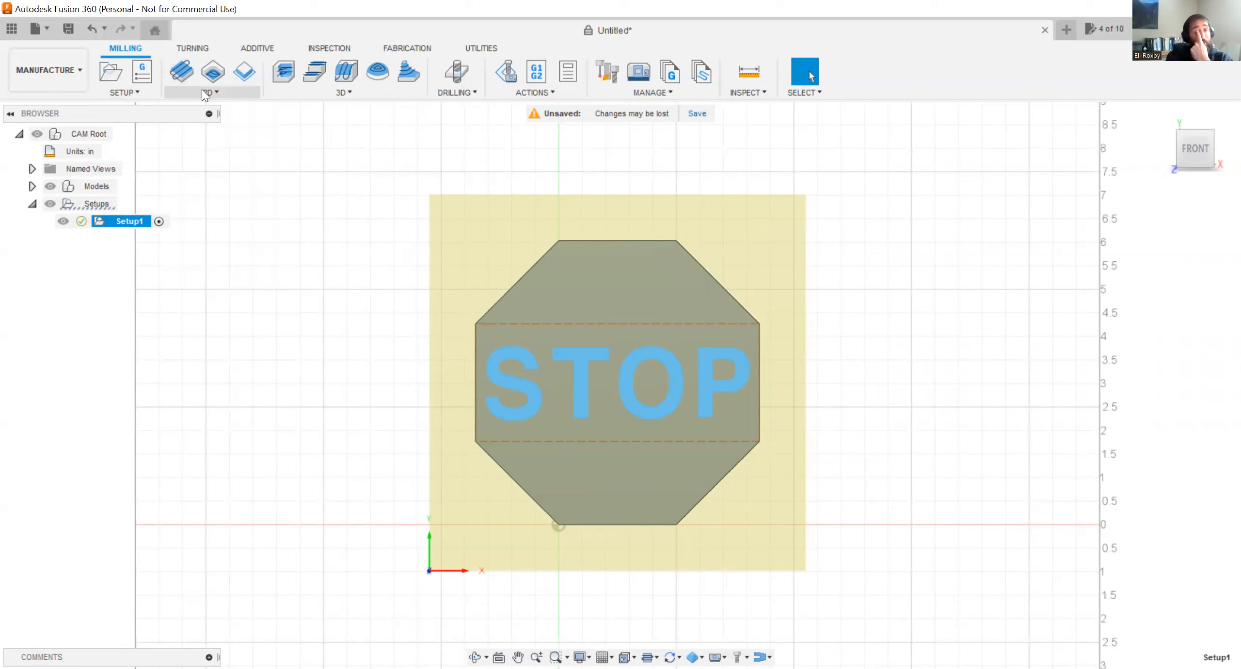
{"action": "left_click", "coordinate": [203, 91]}
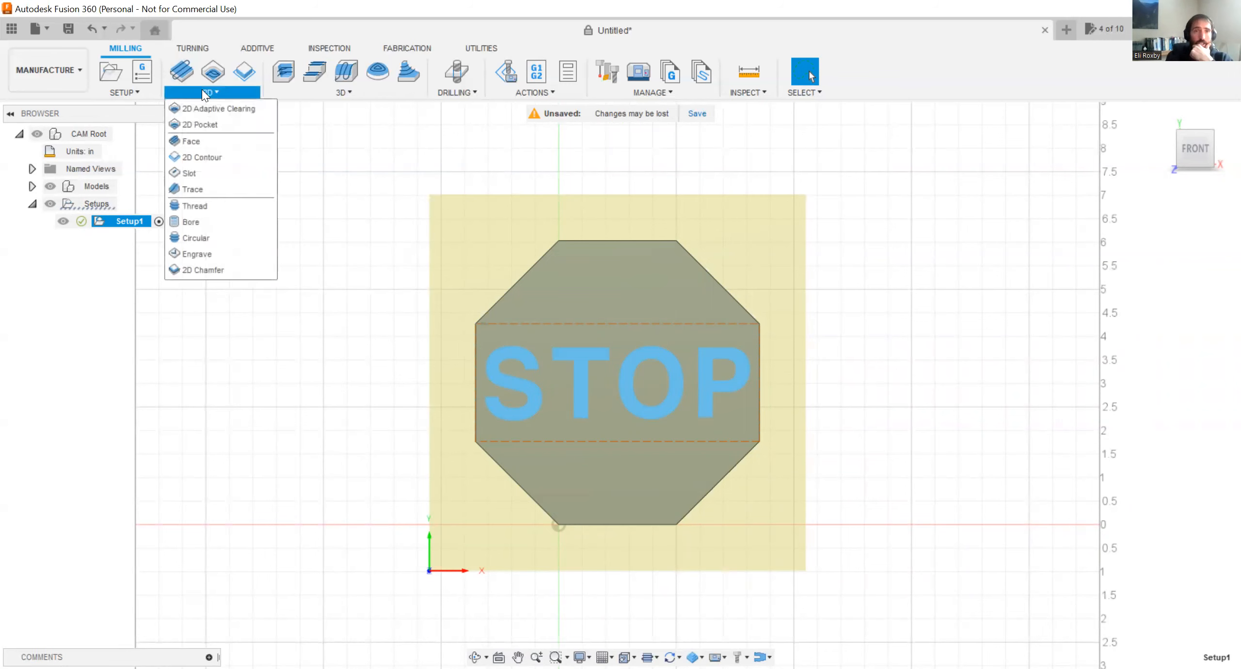
{"action": "left_click", "coordinate": [207, 190]}
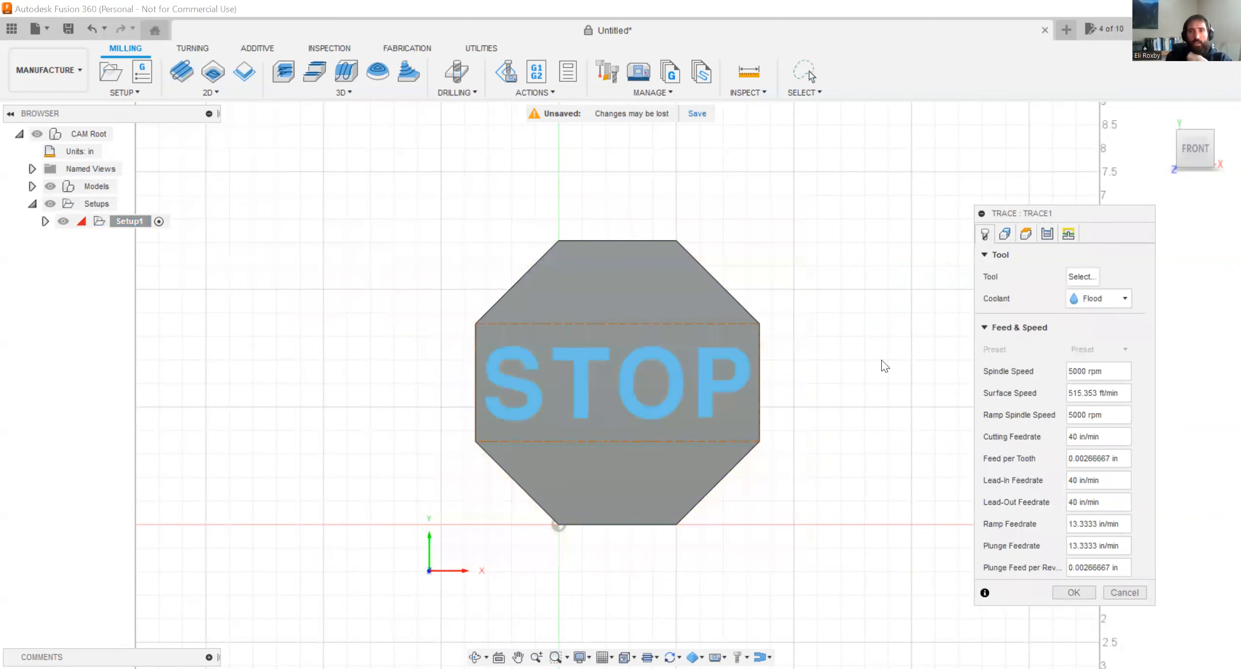
{"action": "left_click", "coordinate": [1074, 279]}
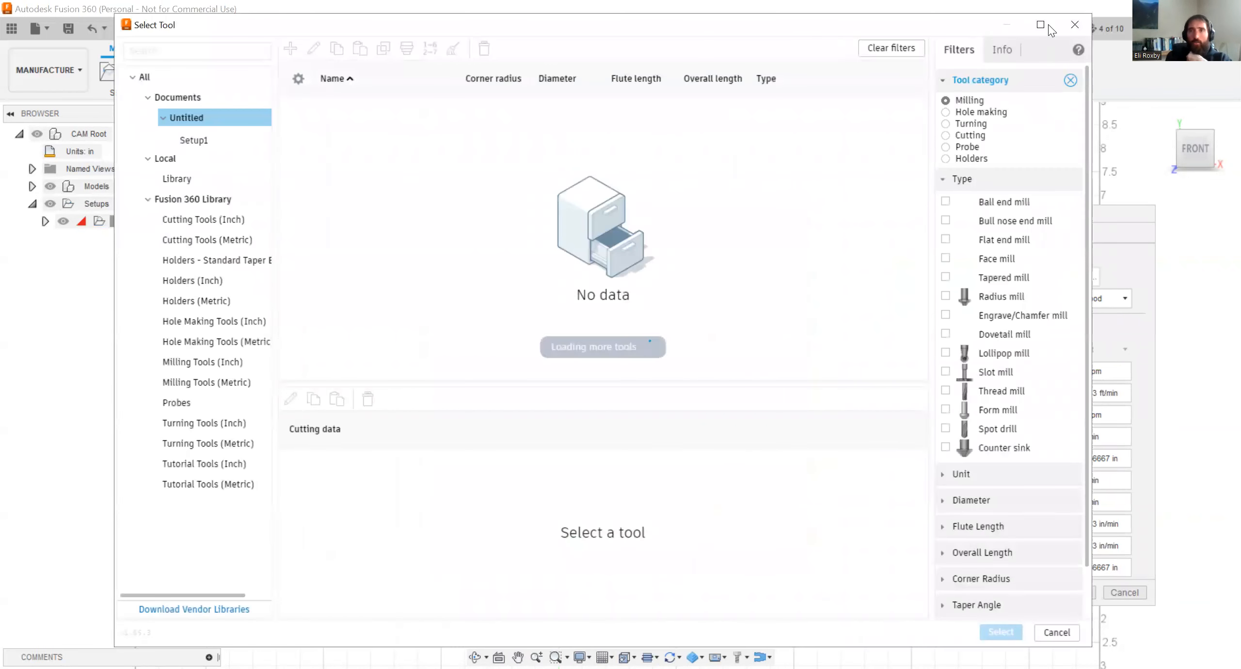
{"action": "left_click", "coordinate": [1066, 25]}
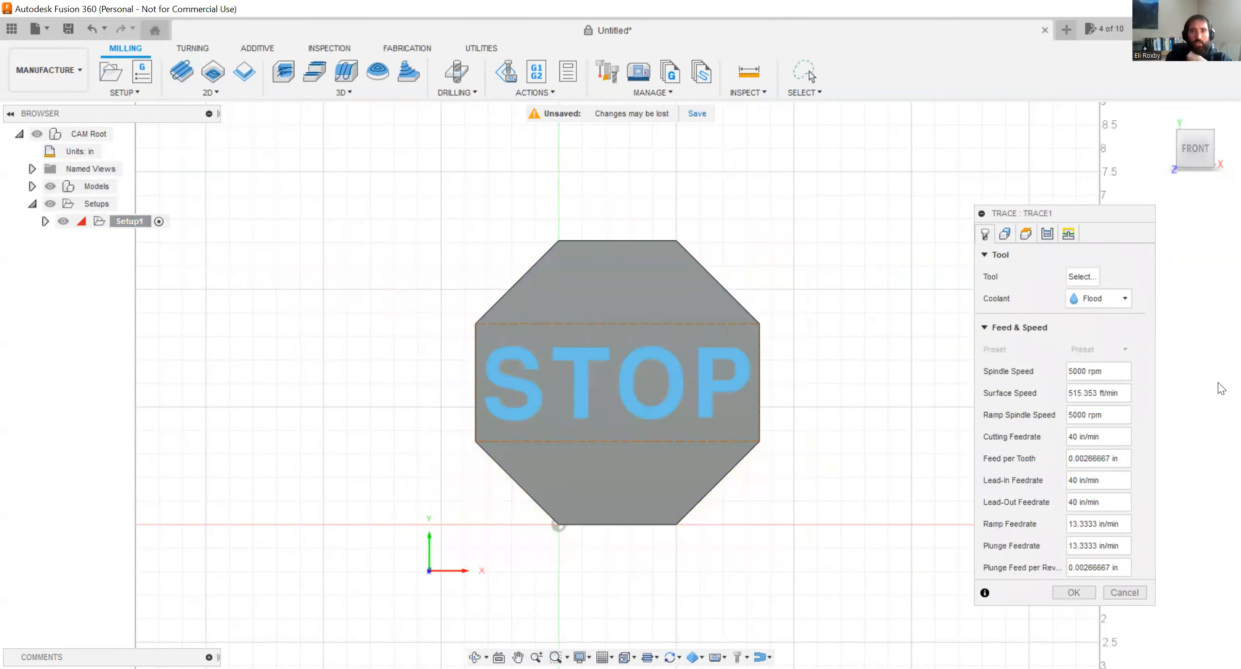
{"action": "left_click", "coordinate": [1124, 593]}
Start a 2D Trace toolpath and filter the Fusion 360 Library tools to engrave/chamfer mills.
{"action": "left_click", "coordinate": [225, 92]}
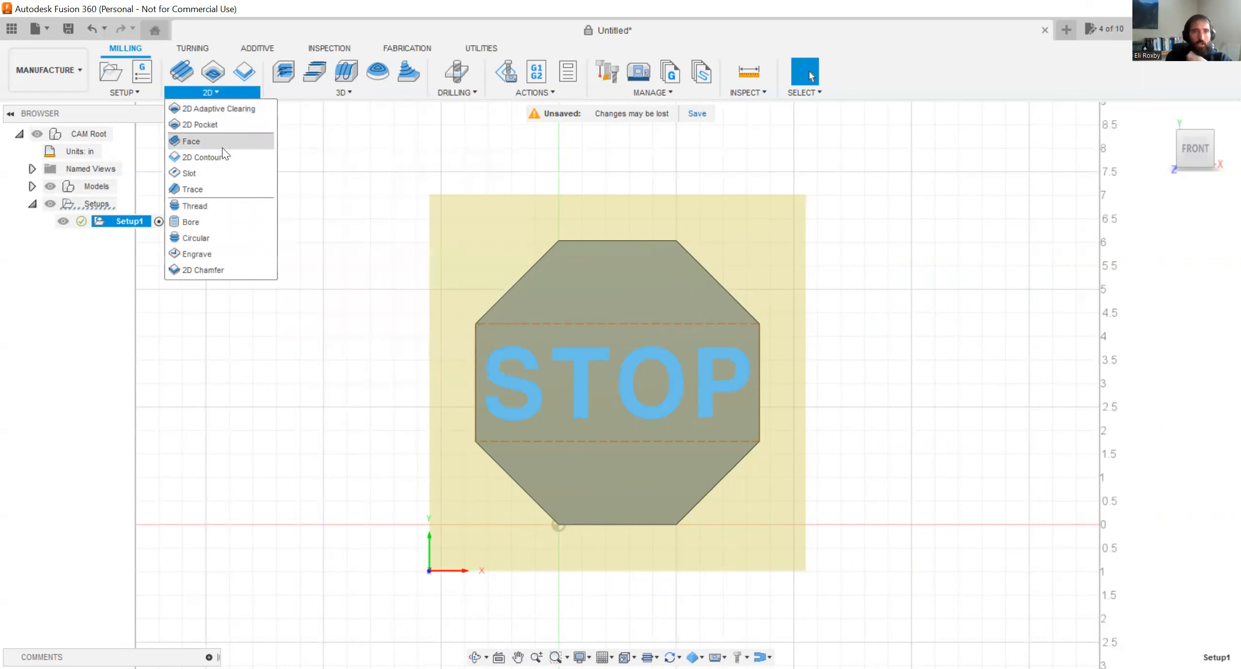
{"action": "left_click", "coordinate": [193, 189]}
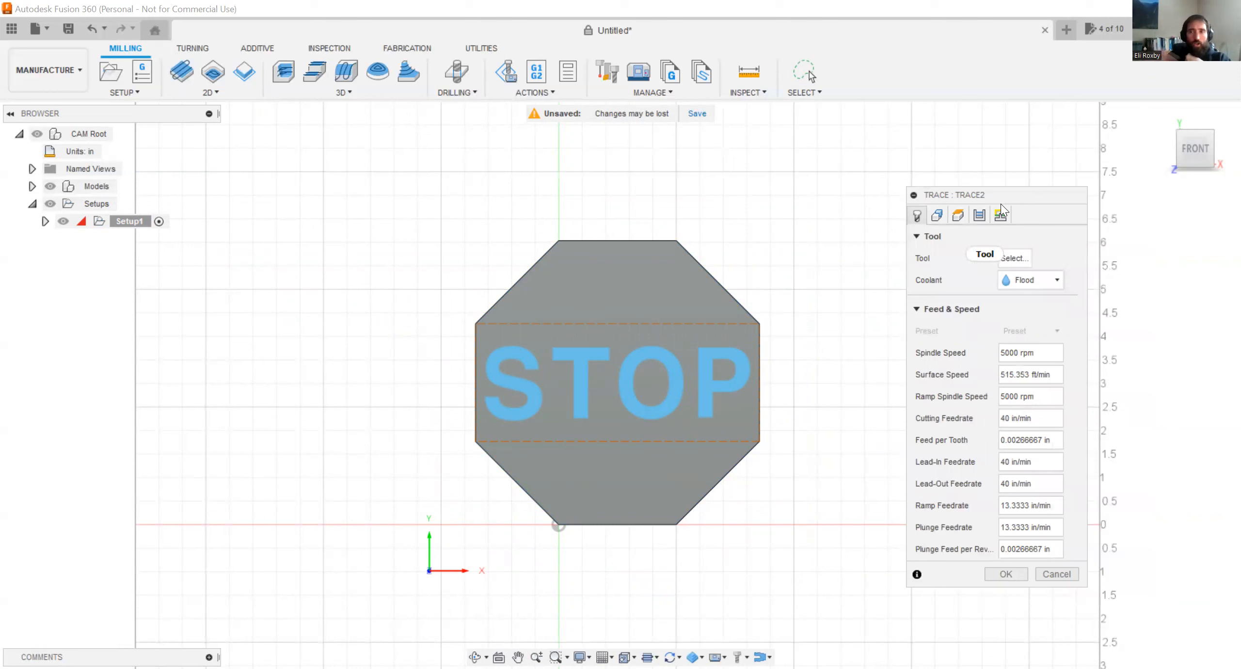
{"action": "left_click", "coordinate": [1023, 258]}
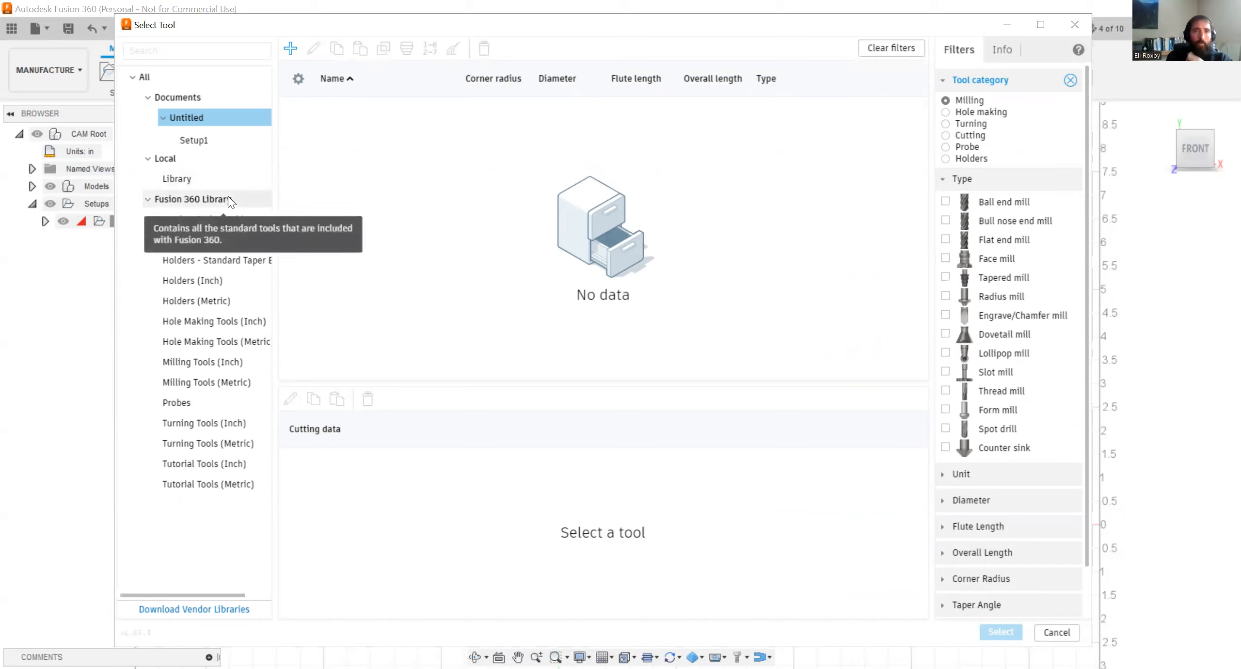
{"action": "left_click", "coordinate": [197, 199]}
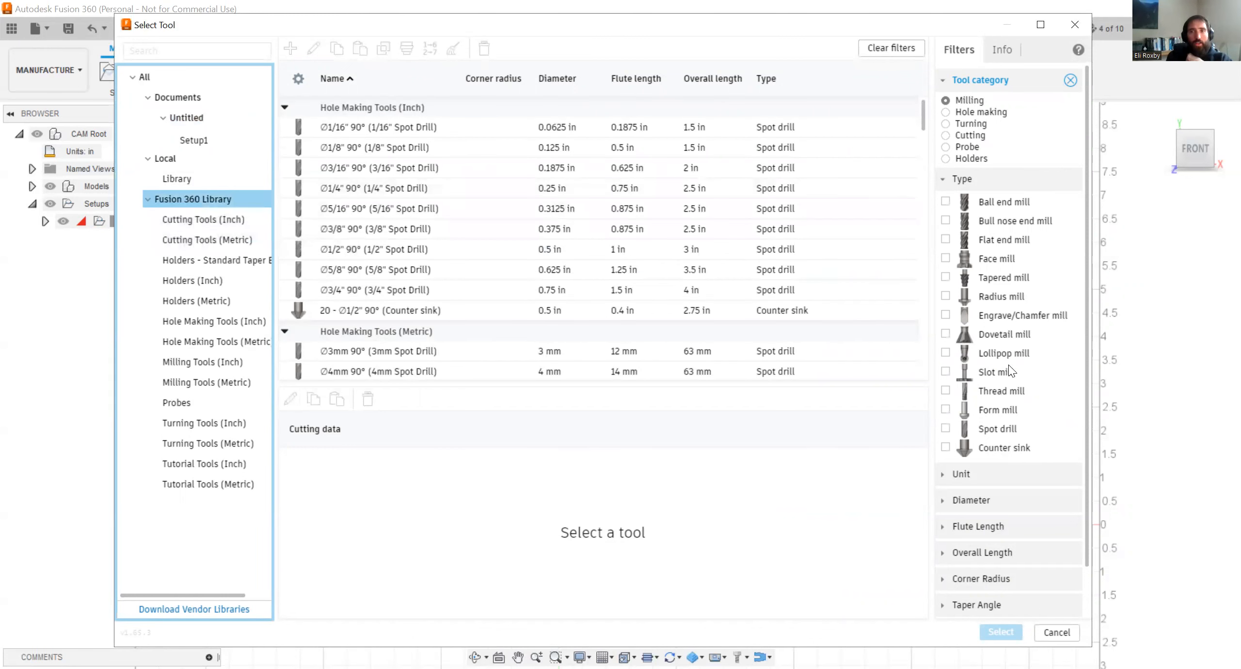
{"action": "left_click", "coordinate": [945, 315]}
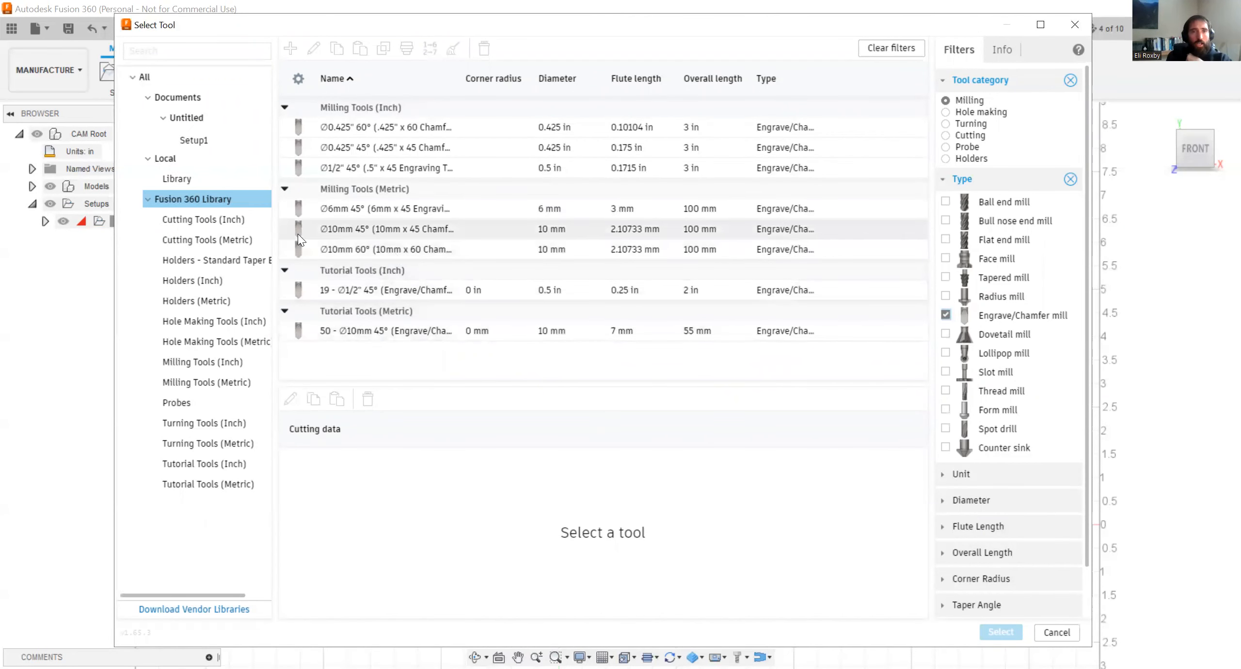
Compare the engrave/chamfer mills and assign the inch 1/2" 45° (.5" x 45 Engraving Tool) to the trace toolpath.
{"action": "left_click", "coordinate": [315, 231]}
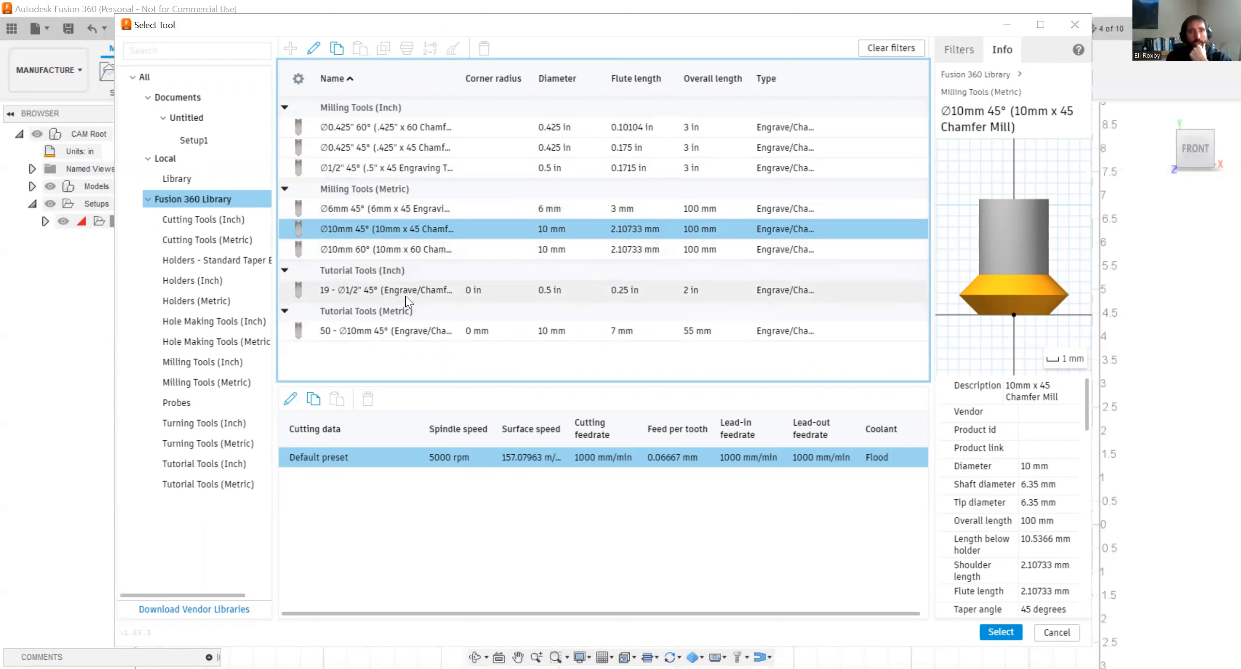
{"action": "left_click", "coordinate": [374, 173]}
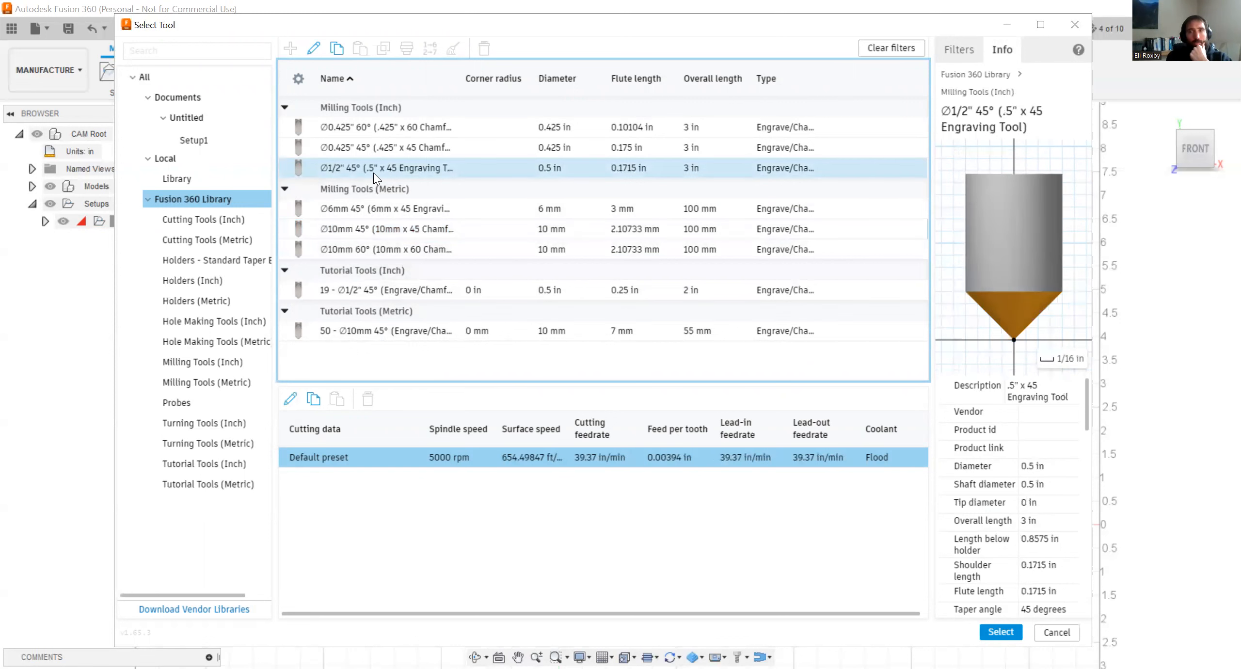
{"action": "left_click", "coordinate": [370, 148]}
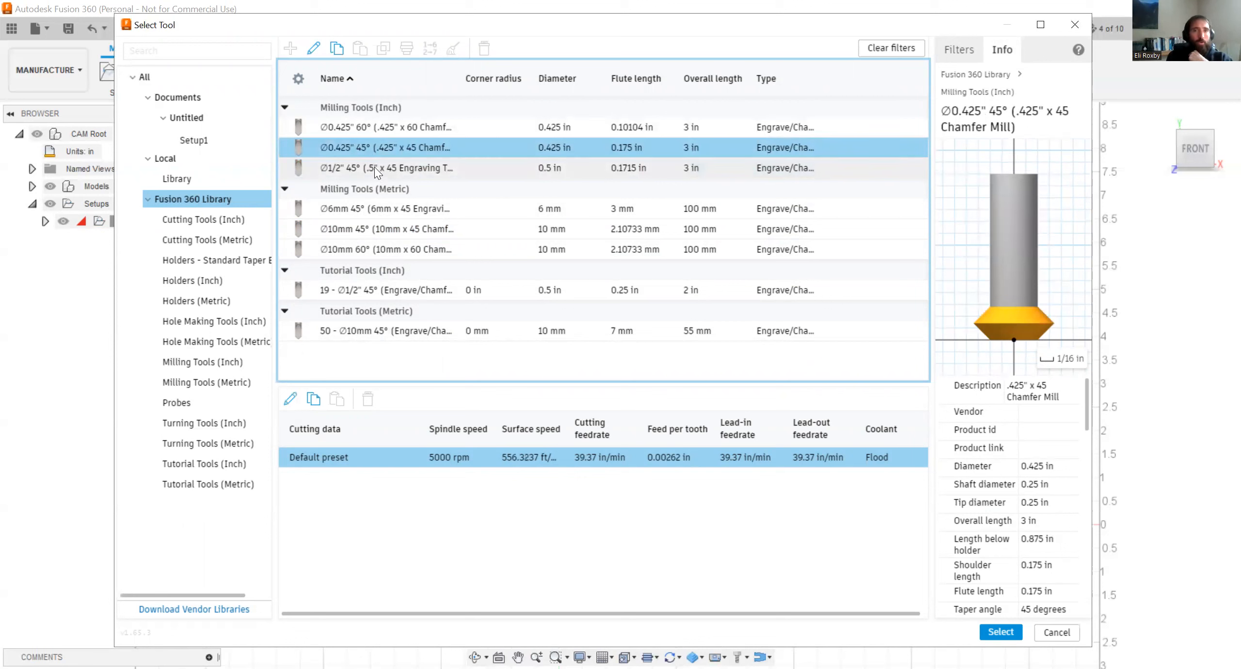
{"action": "left_click", "coordinate": [374, 167]}
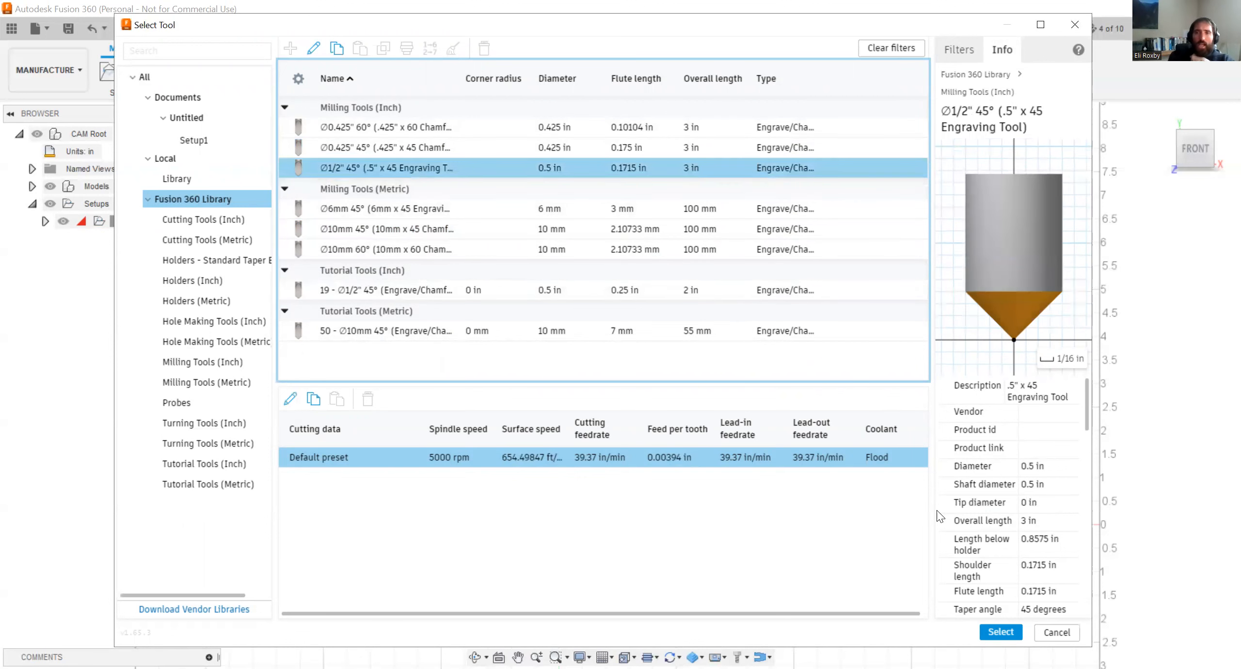
{"action": "left_click", "coordinate": [1000, 632]}
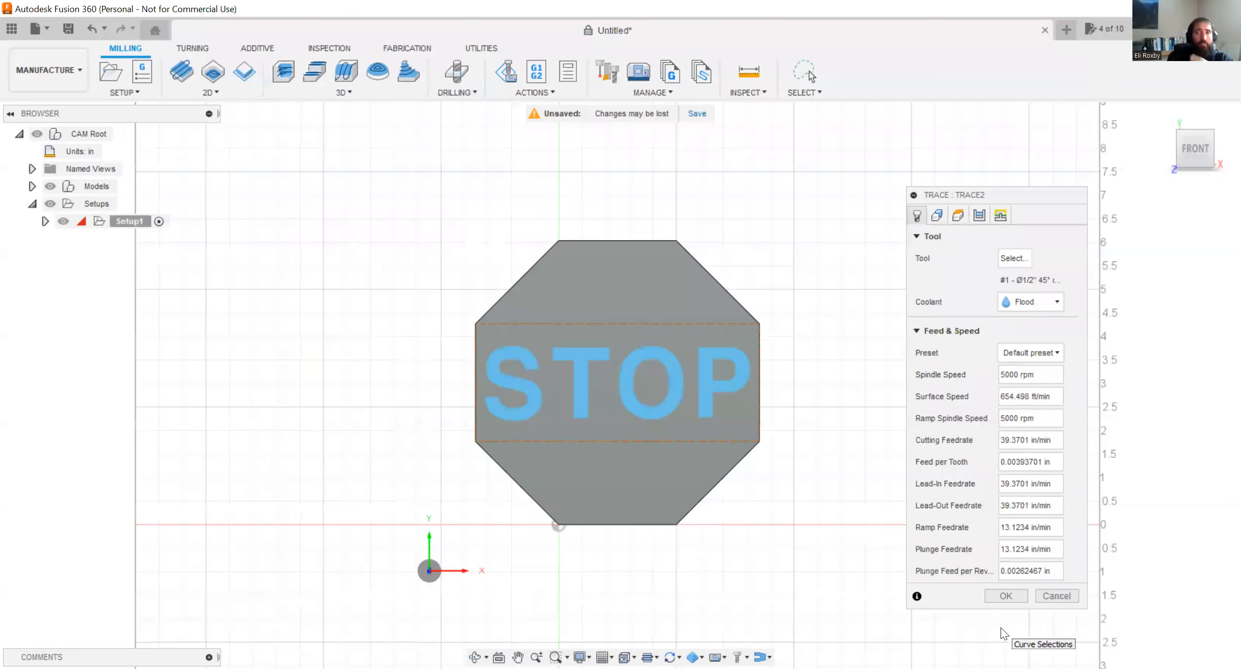
Set the trace toolpath's coolant to Disabled.
{"action": "left_click", "coordinate": [1011, 301]}
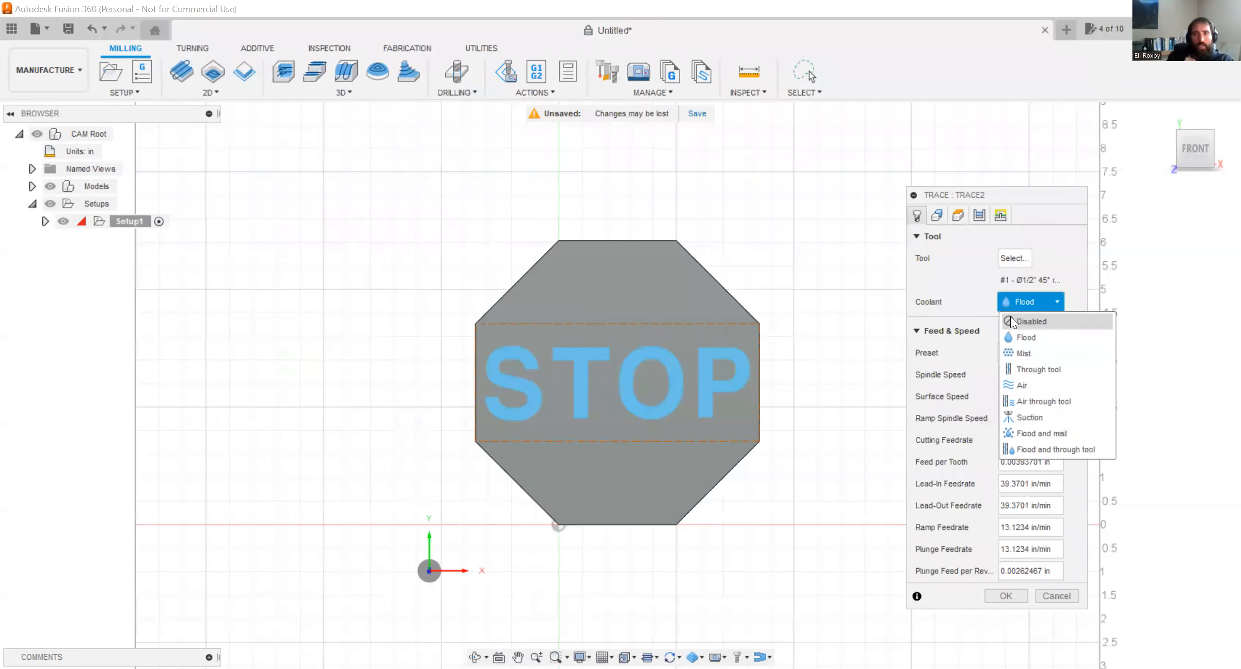
{"action": "left_click", "coordinate": [1010, 318]}
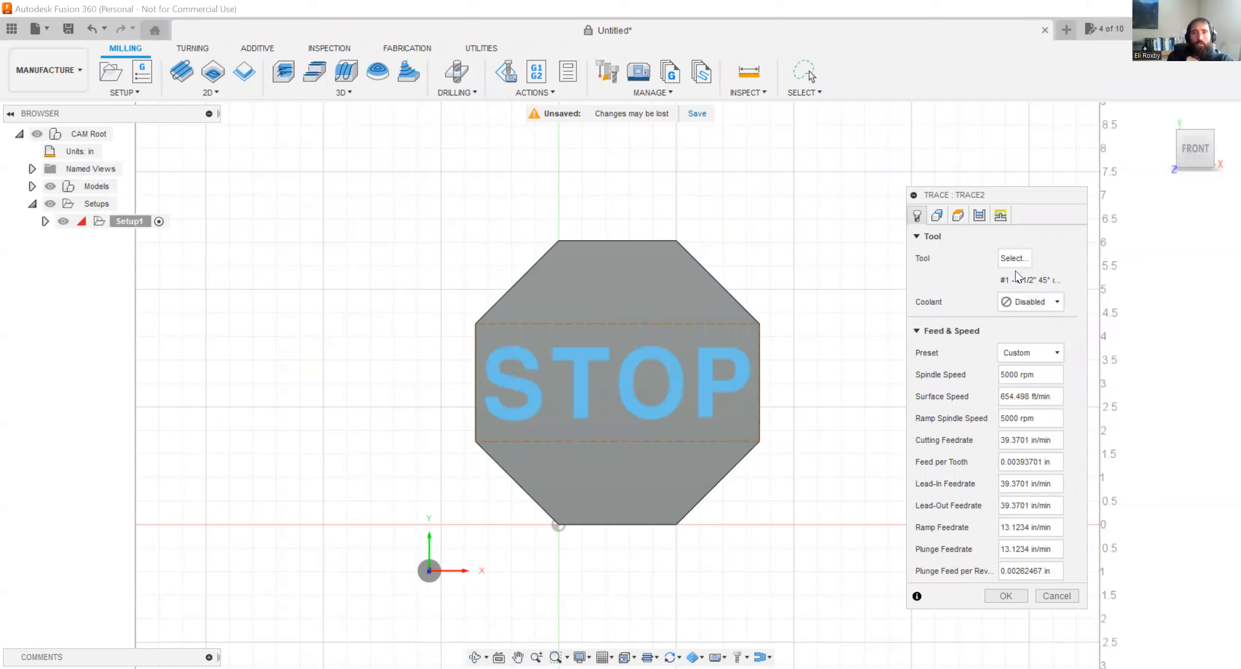
{"action": "left_click", "coordinate": [1014, 306]}
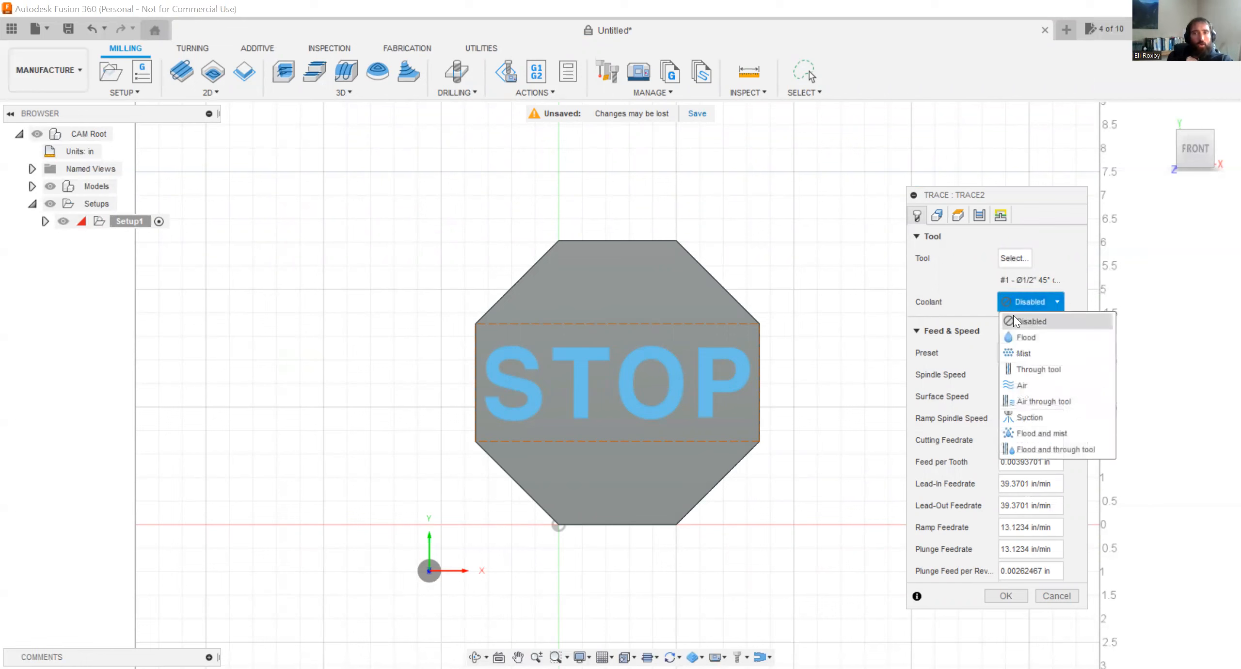
{"action": "left_click", "coordinate": [1015, 288]}
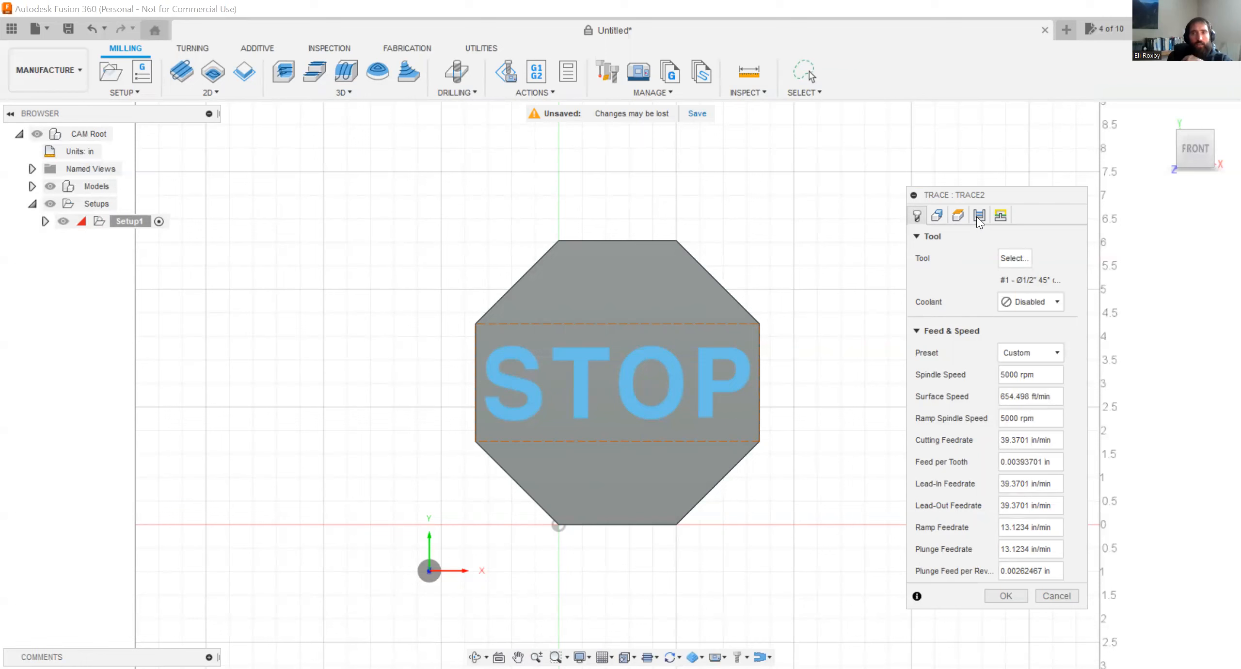
Use the STOP sketch text as the trace geometry through a Sketch Profiles selection with all loops included.
{"action": "left_click", "coordinate": [938, 216]}
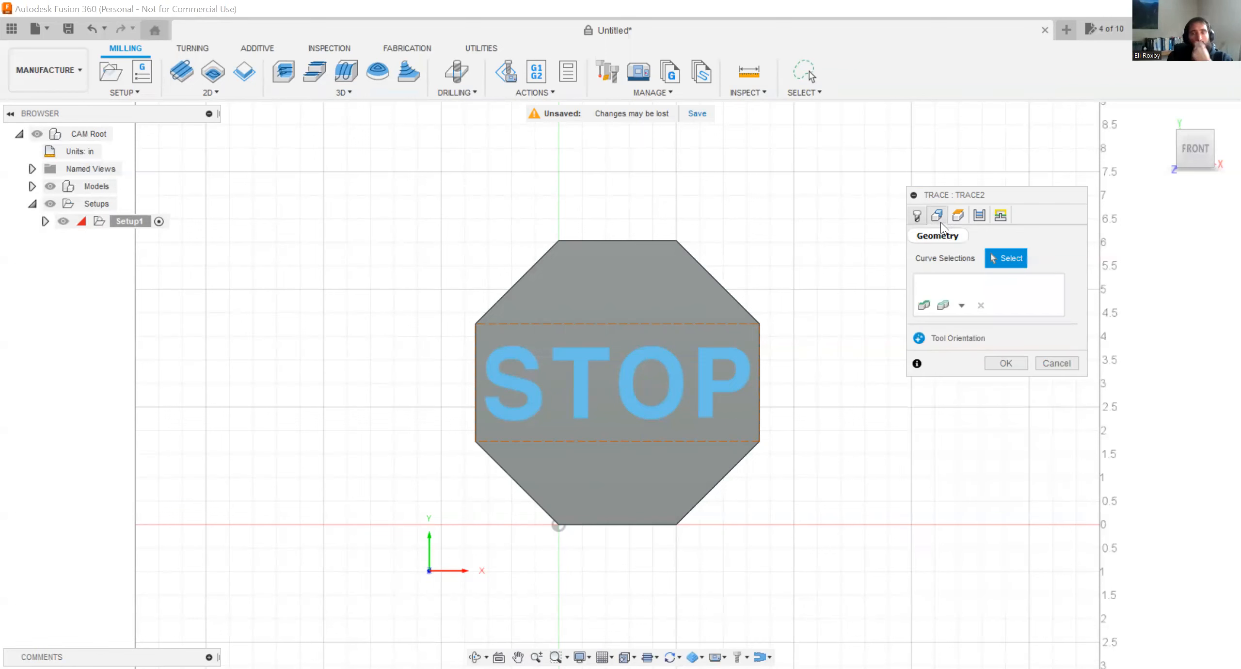
{"action": "left_click", "coordinate": [964, 307]}
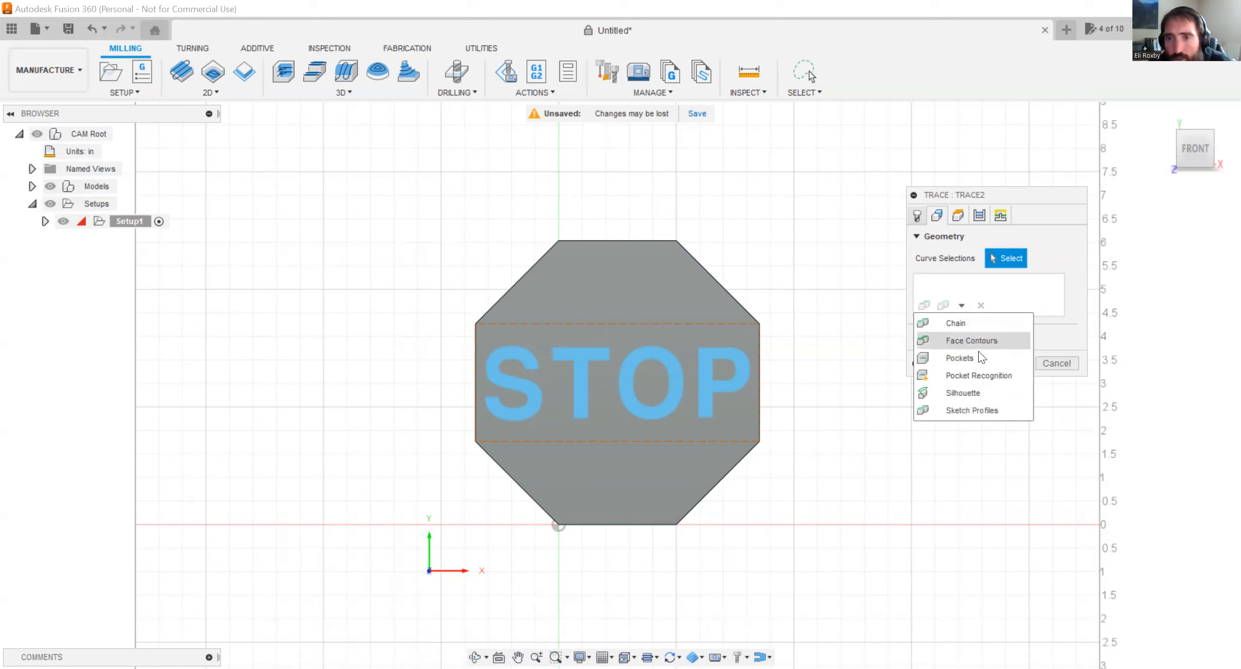
{"action": "left_click", "coordinate": [986, 410]}
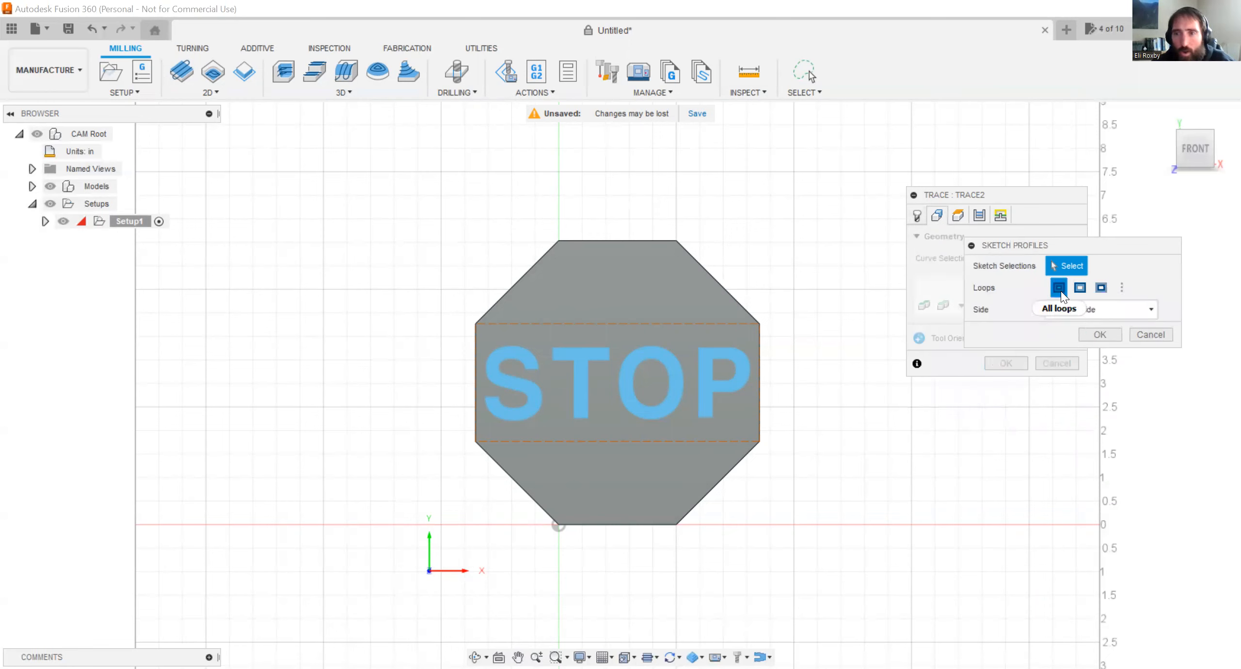
{"action": "left_click", "coordinate": [1079, 287]}
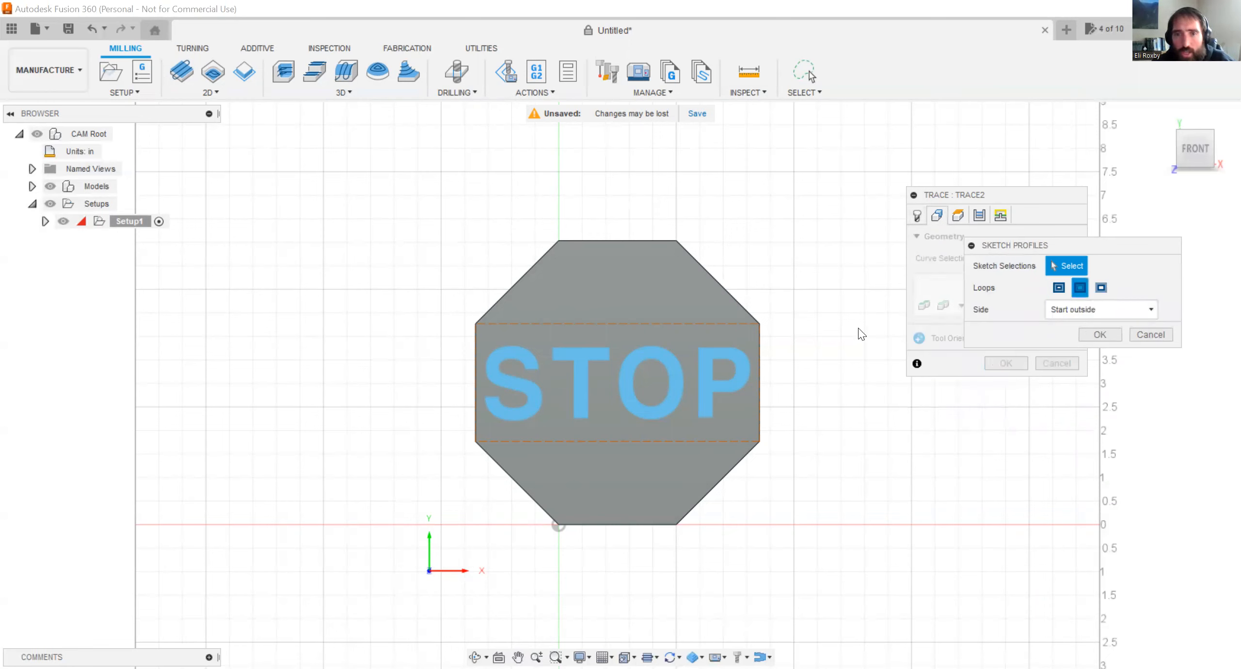
{"action": "left_click", "coordinate": [732, 352]}
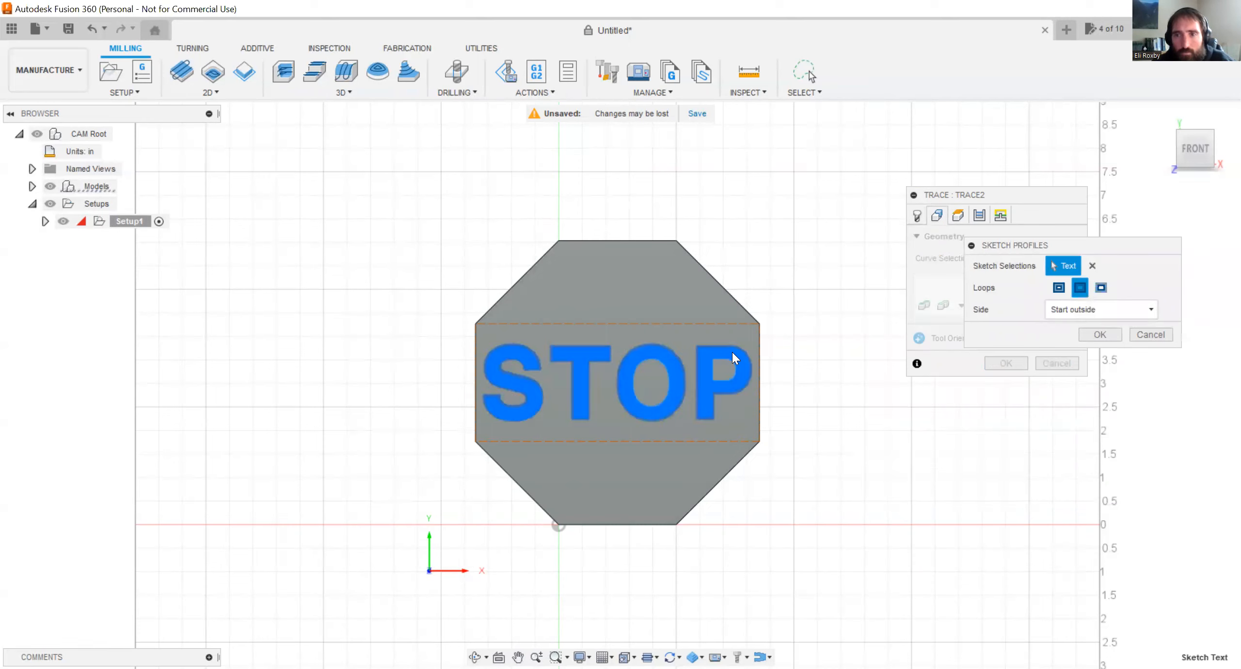
{"action": "left_click", "coordinate": [1058, 289]}
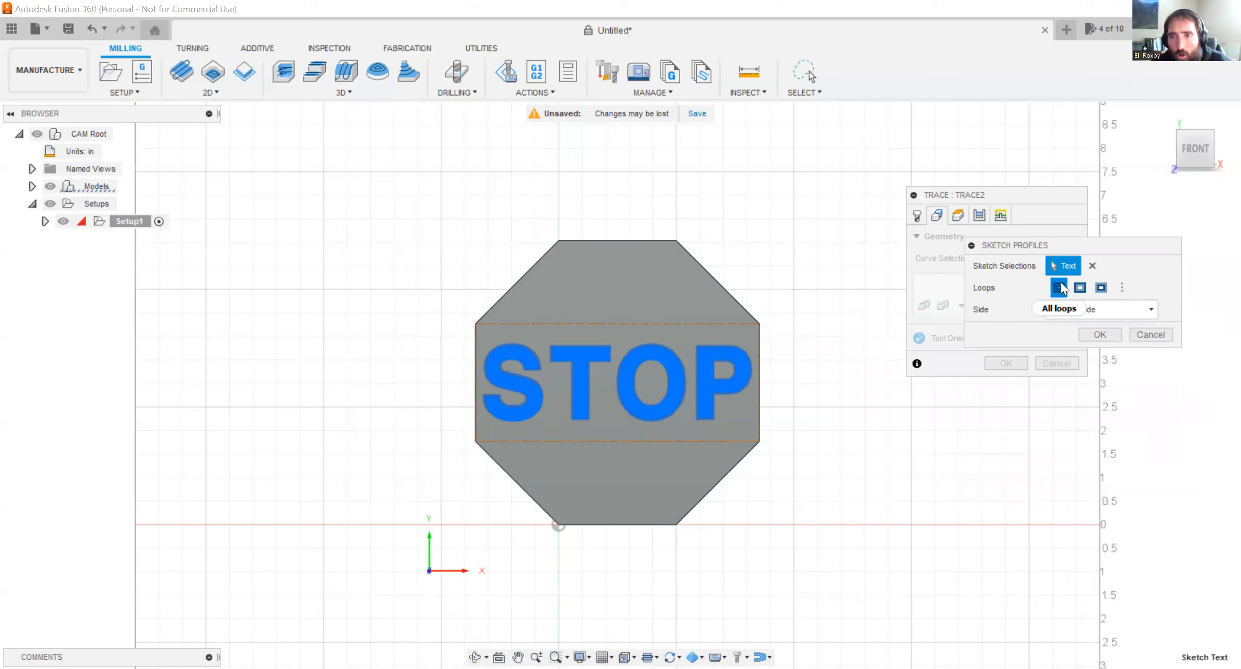
{"action": "left_click", "coordinate": [1094, 334]}
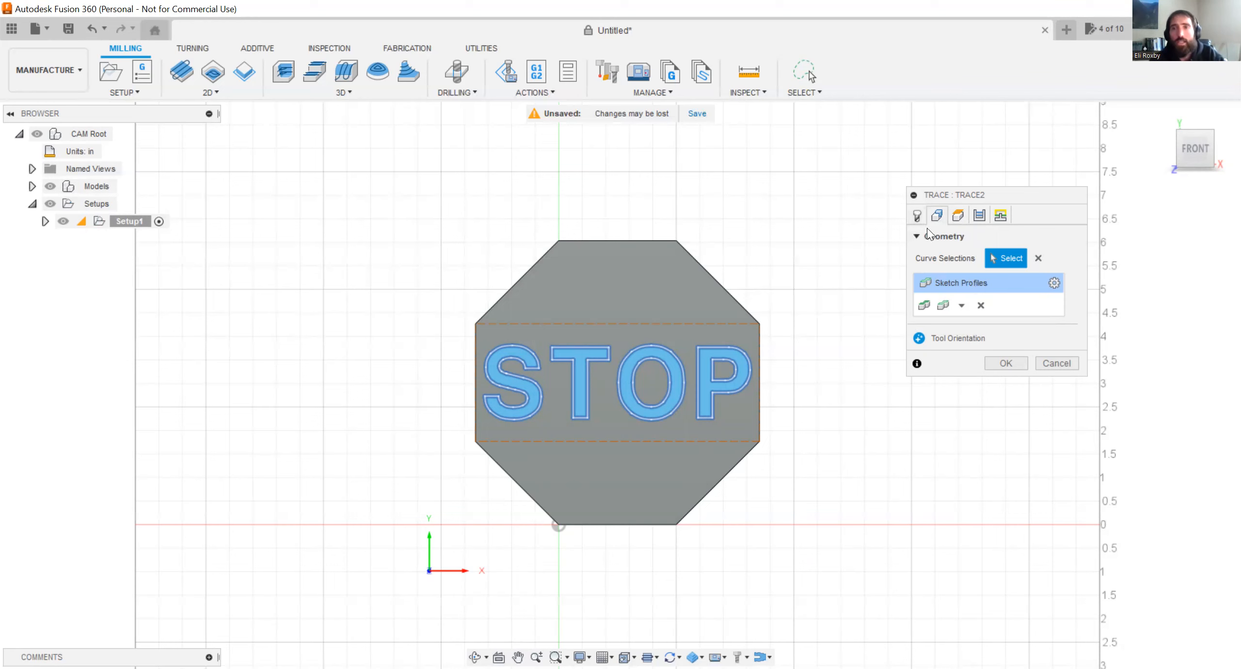
{"action": "left_click", "coordinate": [962, 305]}
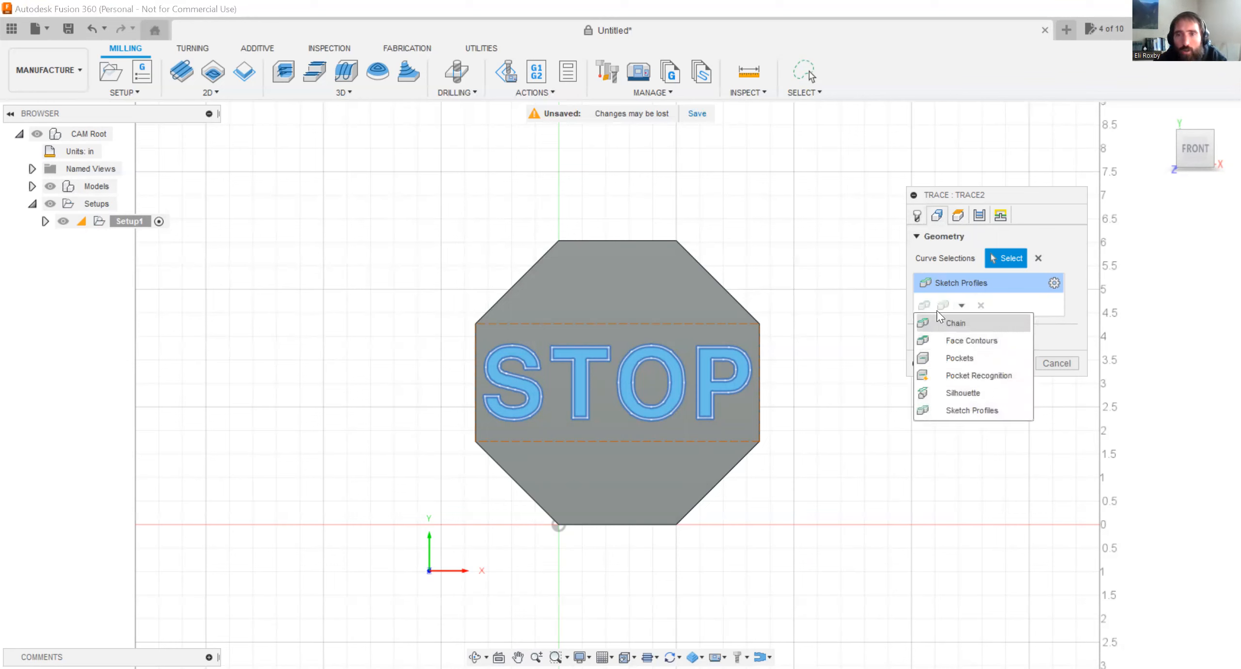
{"action": "left_click", "coordinate": [1020, 230]}
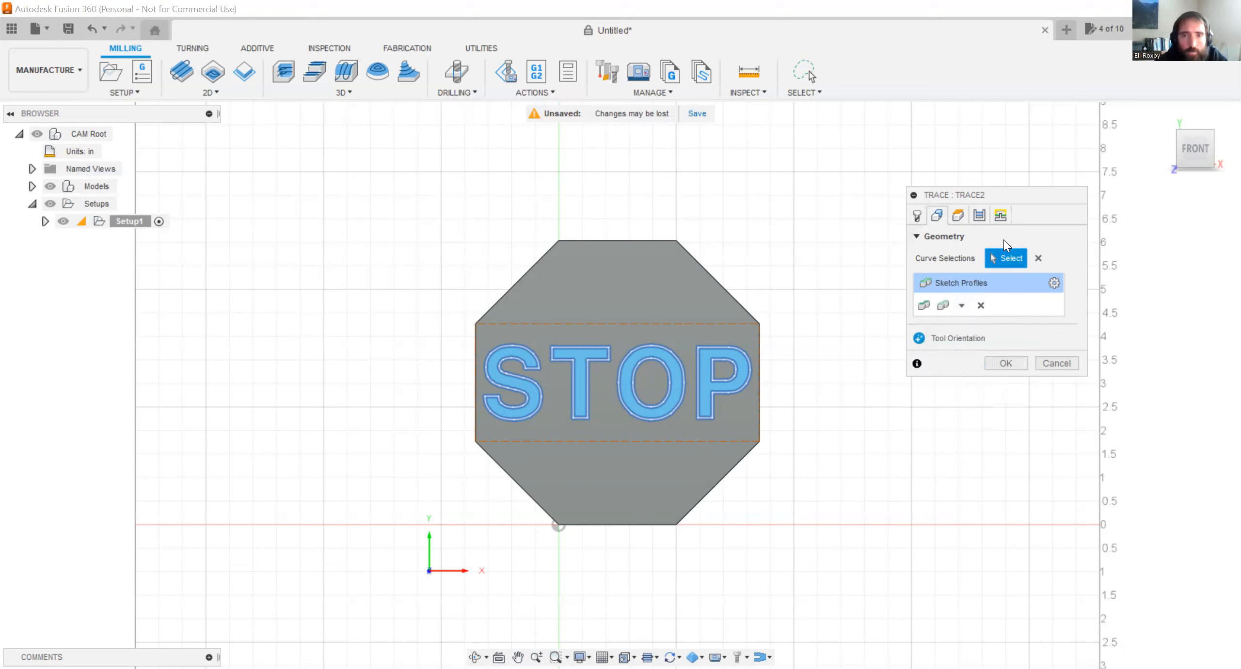
Set the trace toolpath's clearance height to a 1 in offset from the retract height.
{"action": "left_click", "coordinate": [965, 219]}
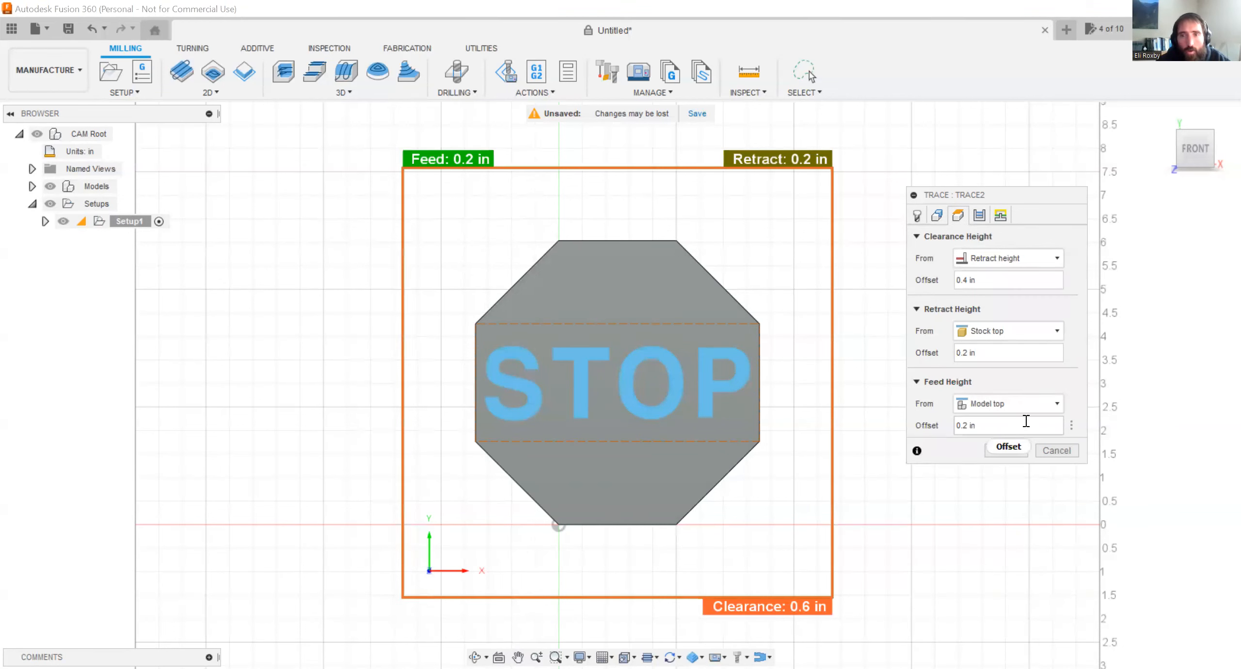
{"action": "mouse_move", "coordinate": [1186, 169]}
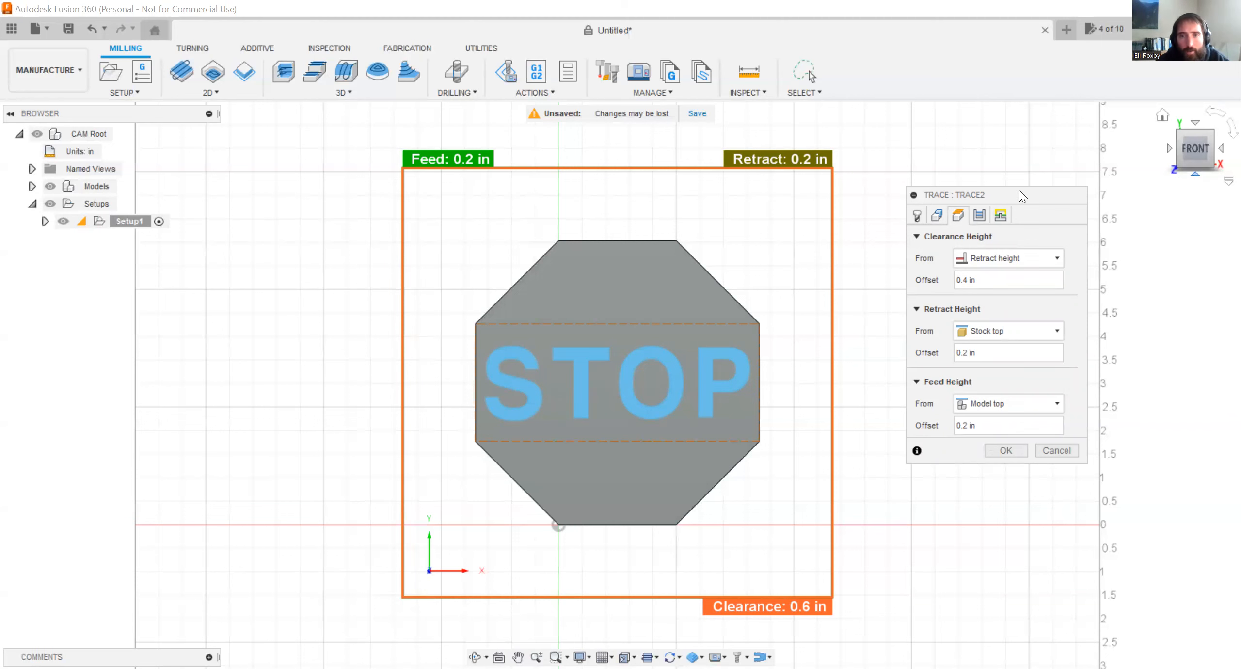
{"action": "middle_click_drag", "start_coordinate": [605, 336], "coordinate": [655, 259], "text": "shift"}
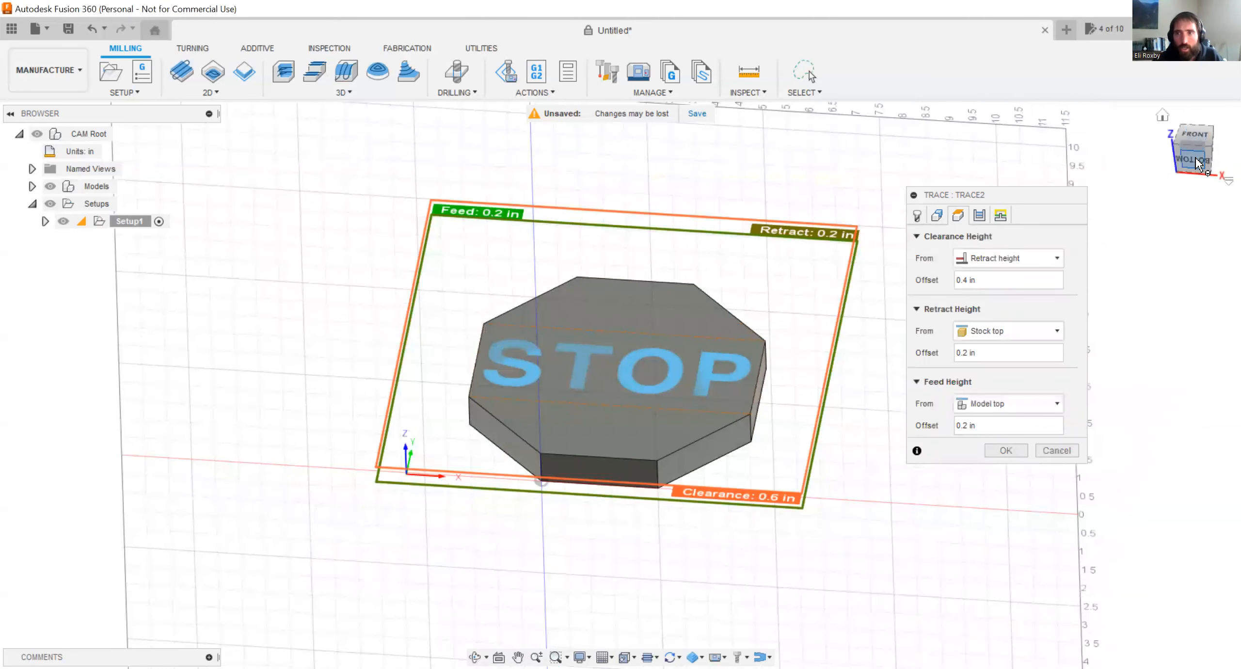
{"action": "left_click", "coordinate": [1193, 136]}
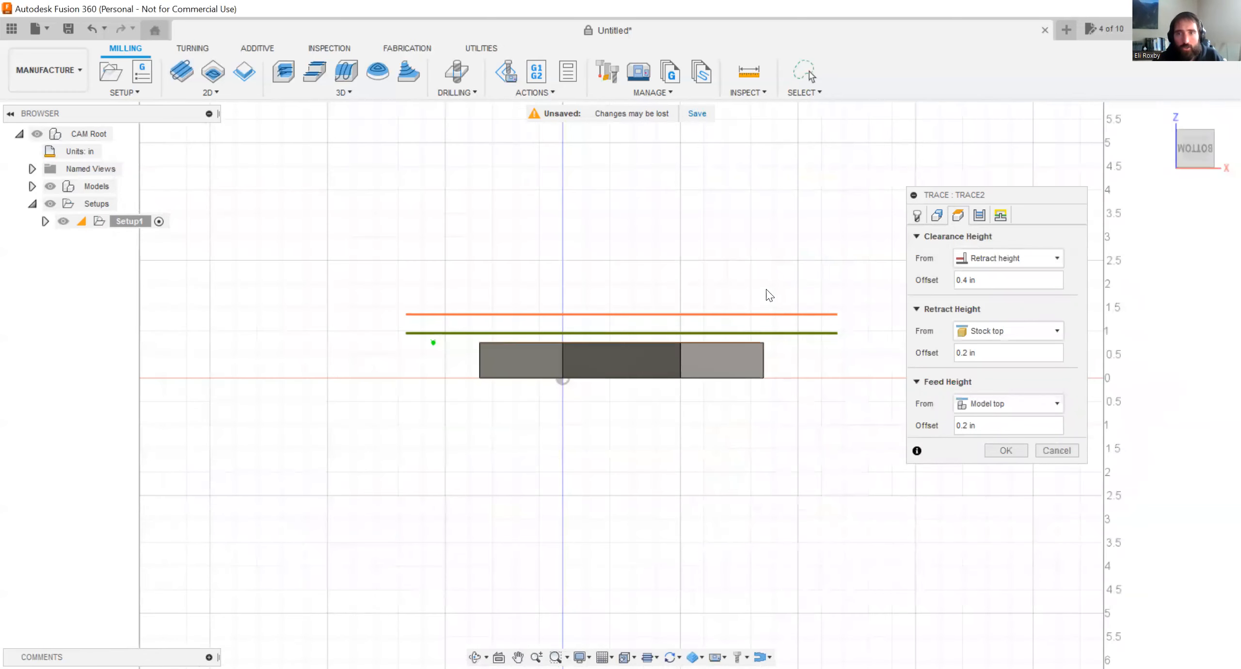
{"action": "scroll", "coordinate": [767, 291], "scroll_direction": "up", "scroll_amount": 2}
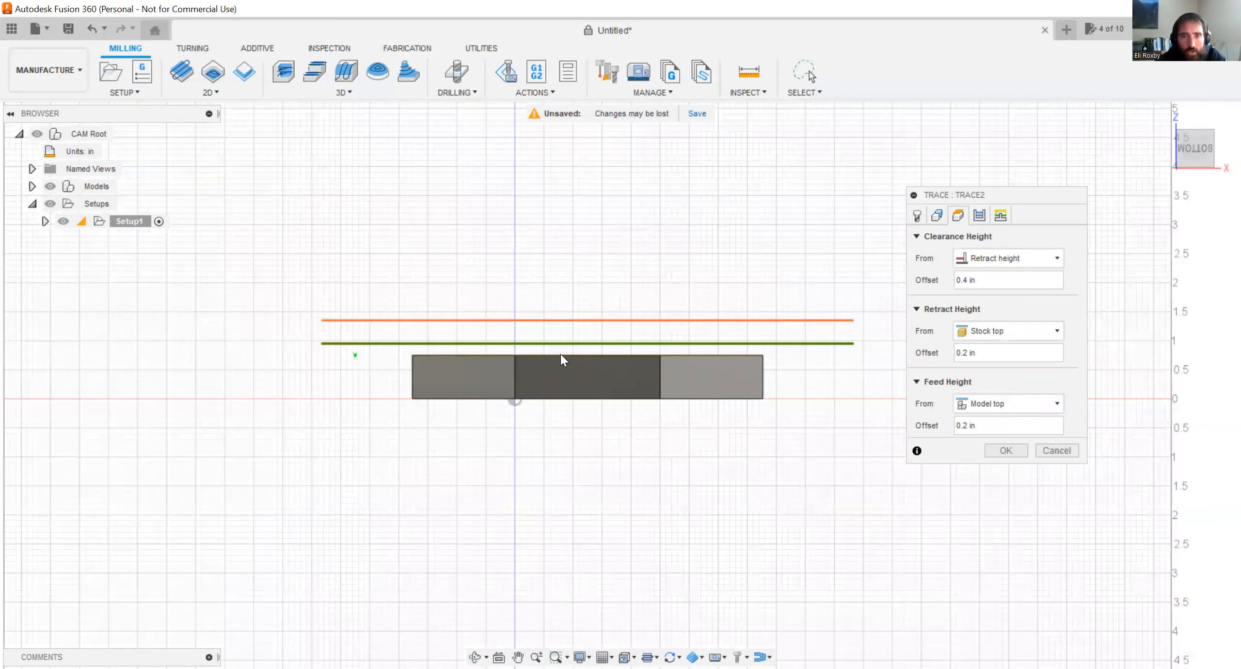
{"action": "left_click", "coordinate": [663, 318]}
{"action": "left_click_drag", "start_coordinate": [663, 318], "coordinate": [664, 290]}
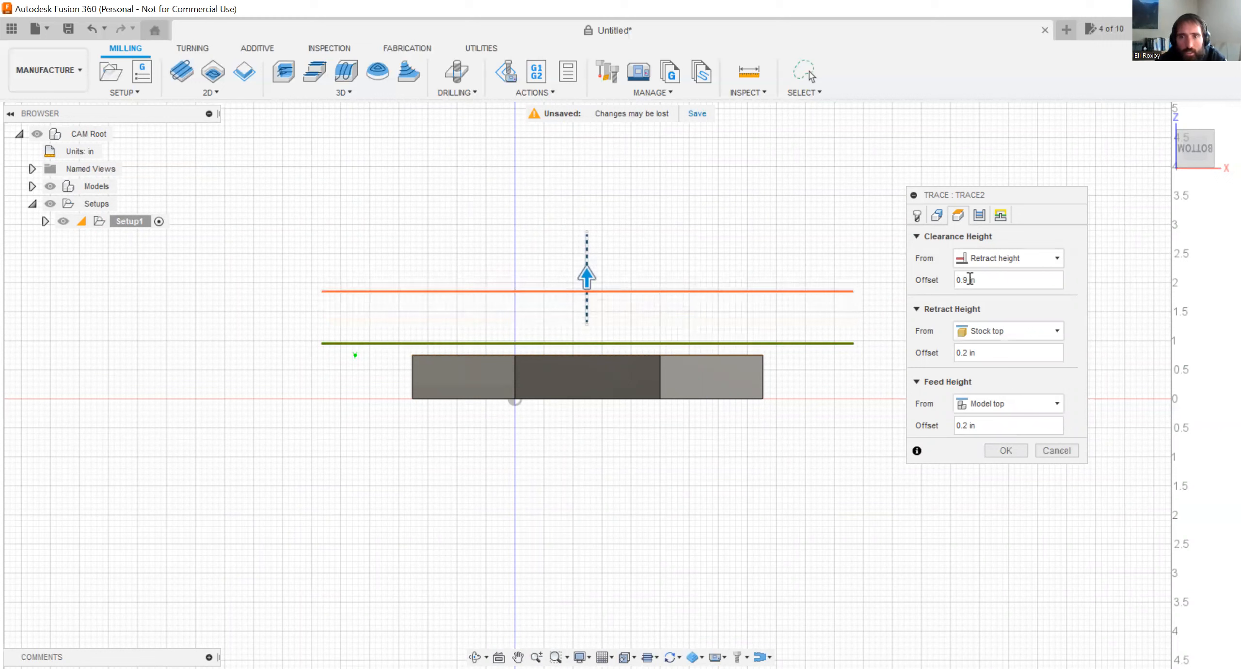
{"action": "scroll", "coordinate": [969, 279], "scroll_direction": "up", "scroll_amount": 1}
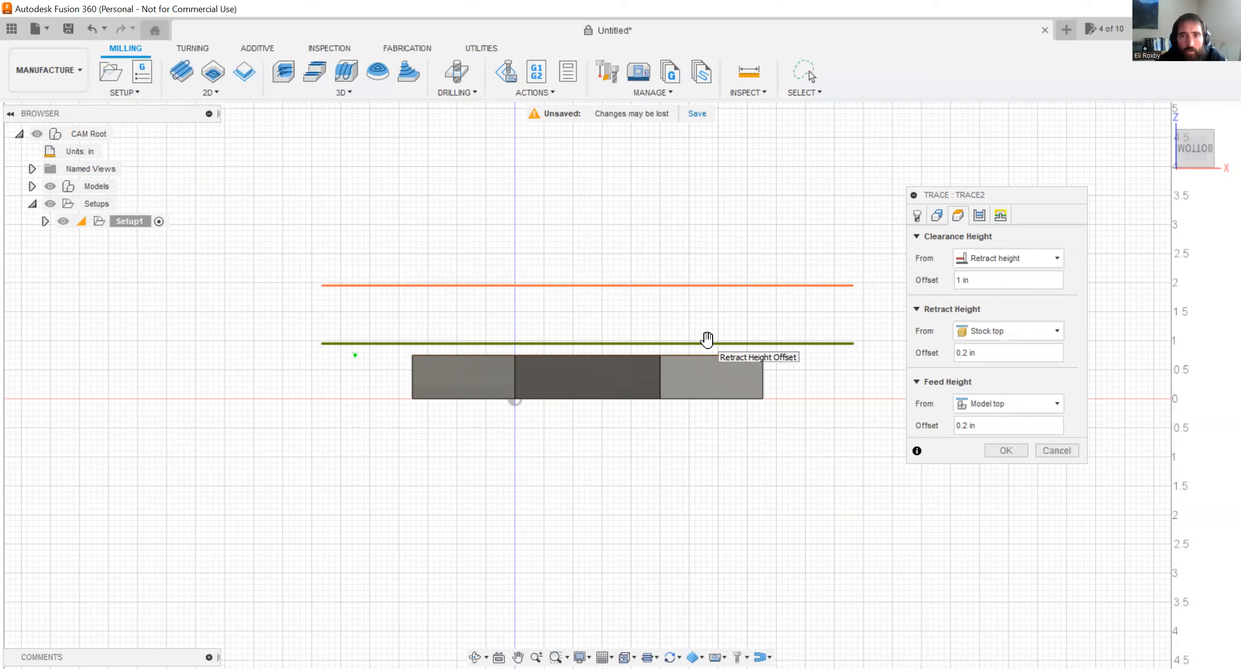
Set both the retract height and feed height offsets of the trace toolpath to 1 in.
{"action": "left_click", "coordinate": [980, 355]}
{"action": "type", "text": "1"}
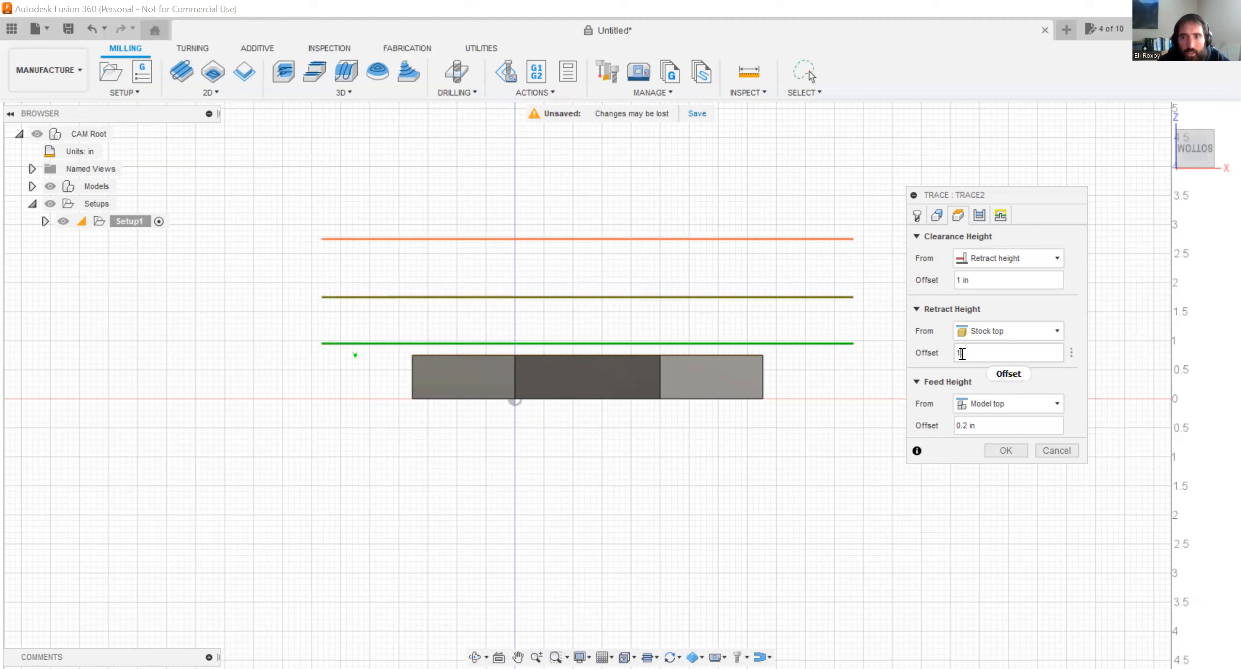
{"action": "left_click", "coordinate": [993, 425]}
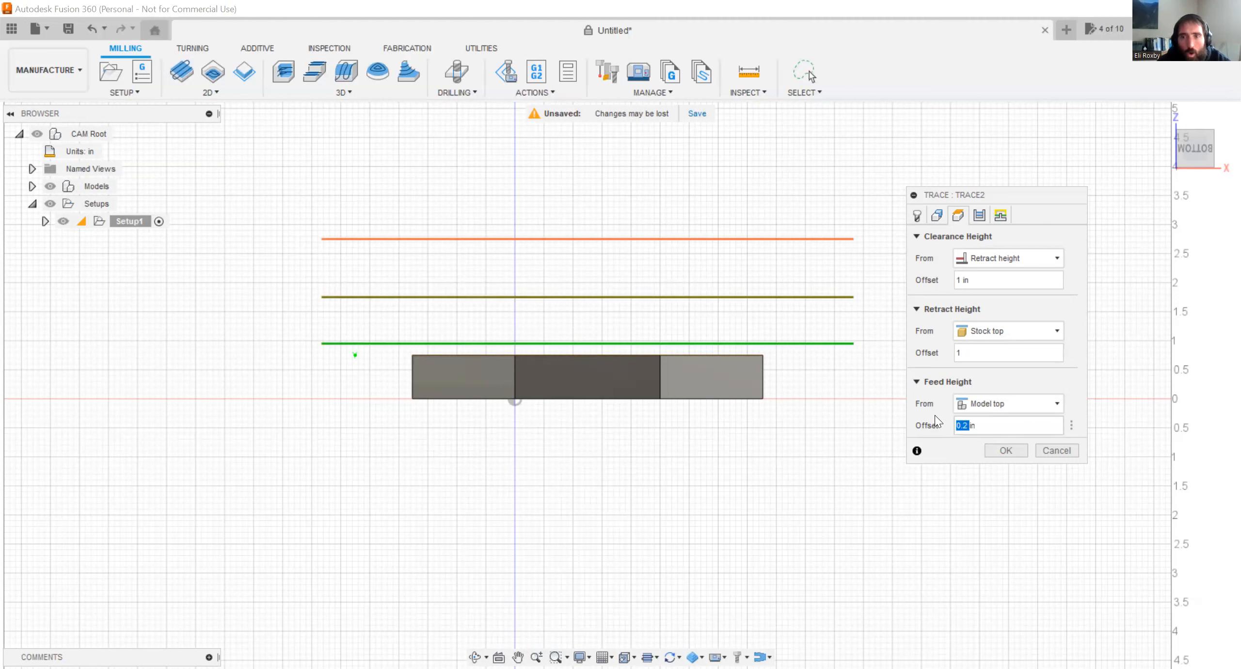
{"action": "type", "text": "1"}
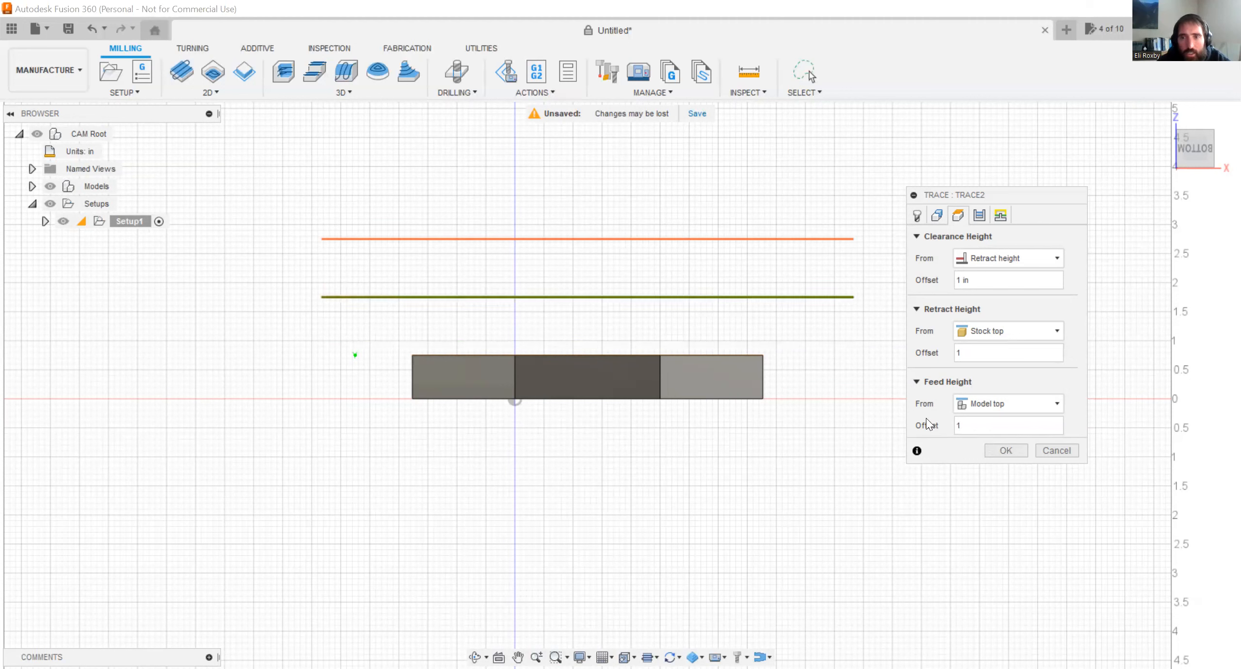
Review the reference options for the clearance and retract heights, and reference the feed height from Stock top.
{"action": "left_click", "coordinate": [993, 280]}
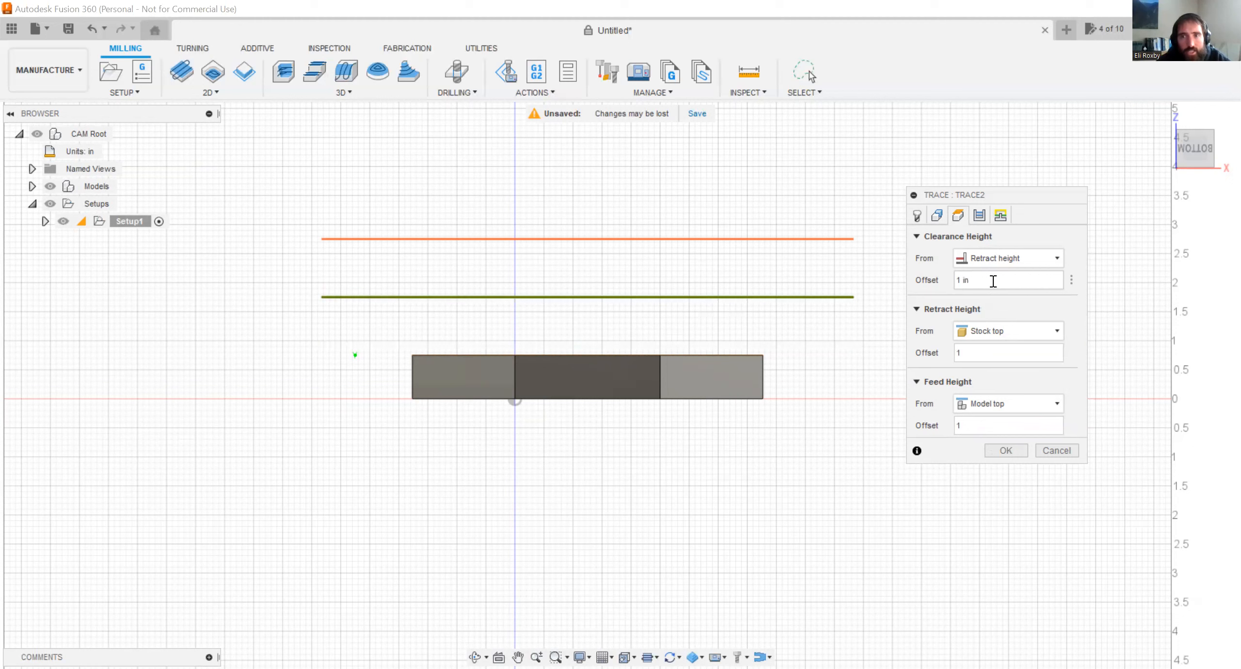
{"action": "left_click", "coordinate": [959, 261]}
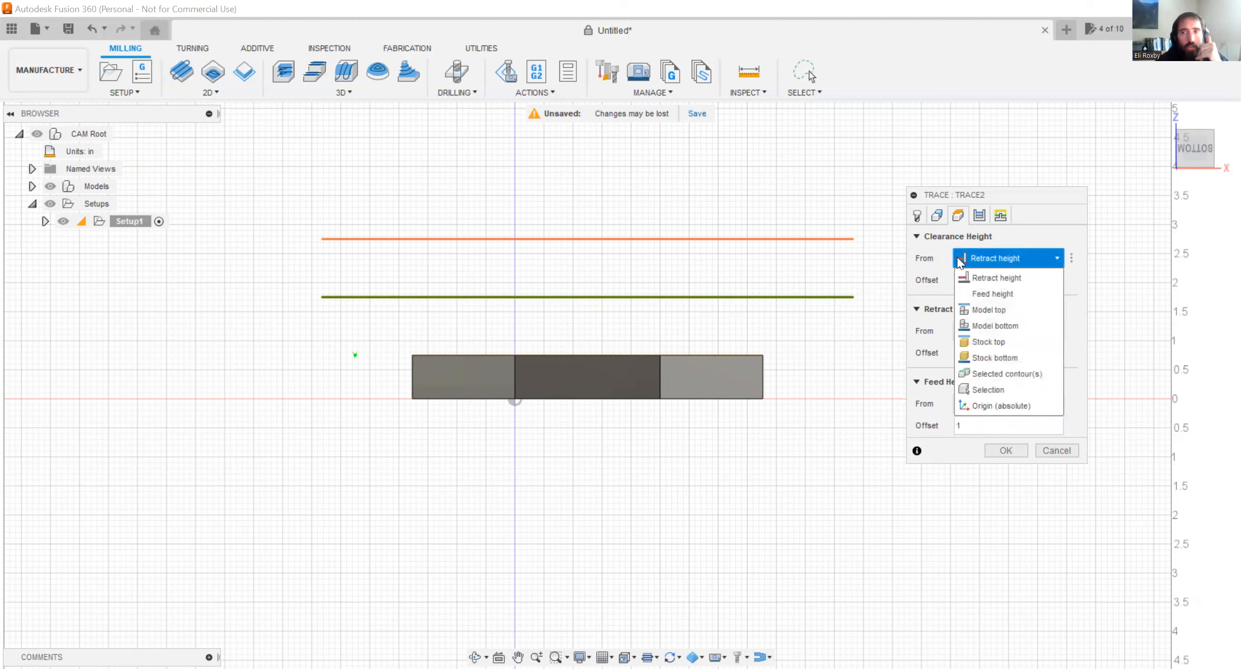
{"action": "left_click", "coordinate": [964, 254]}
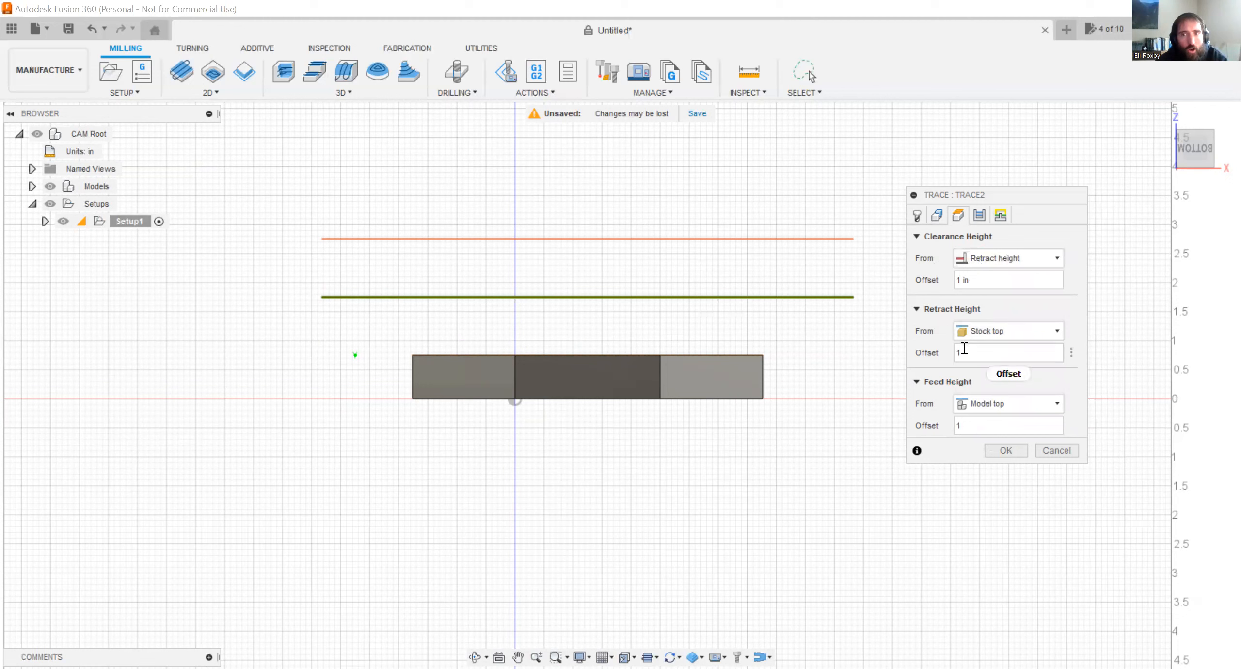
{"action": "left_click", "coordinate": [977, 332]}
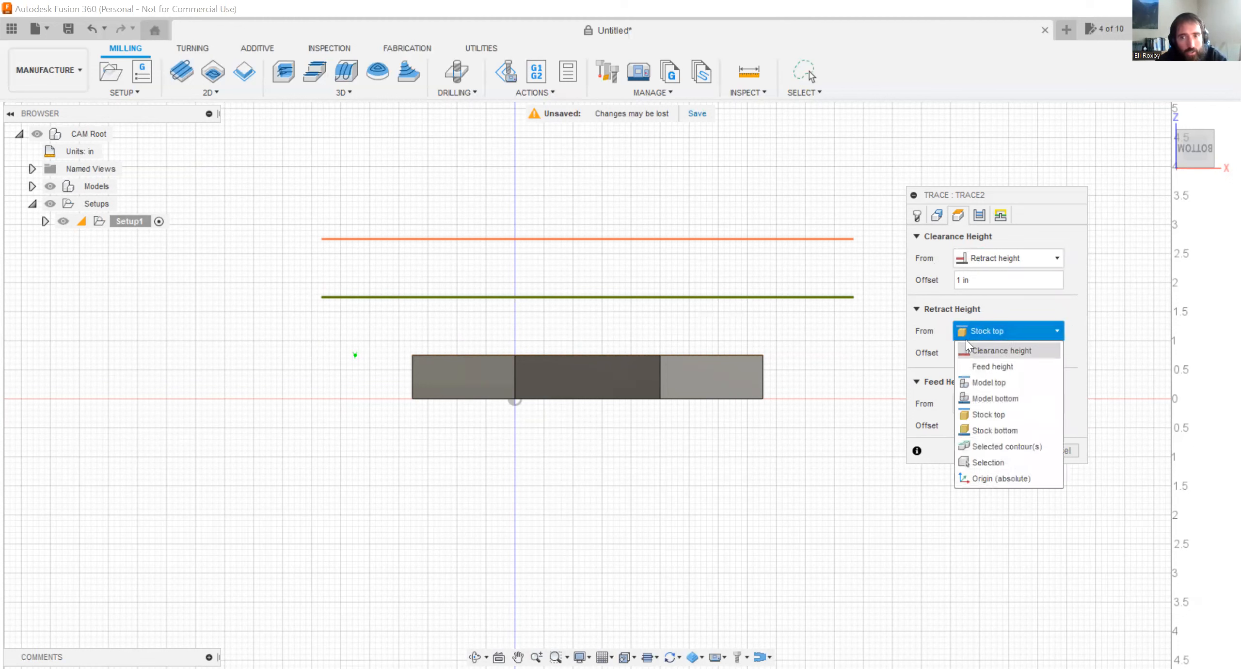
{"action": "left_click", "coordinate": [984, 308]}
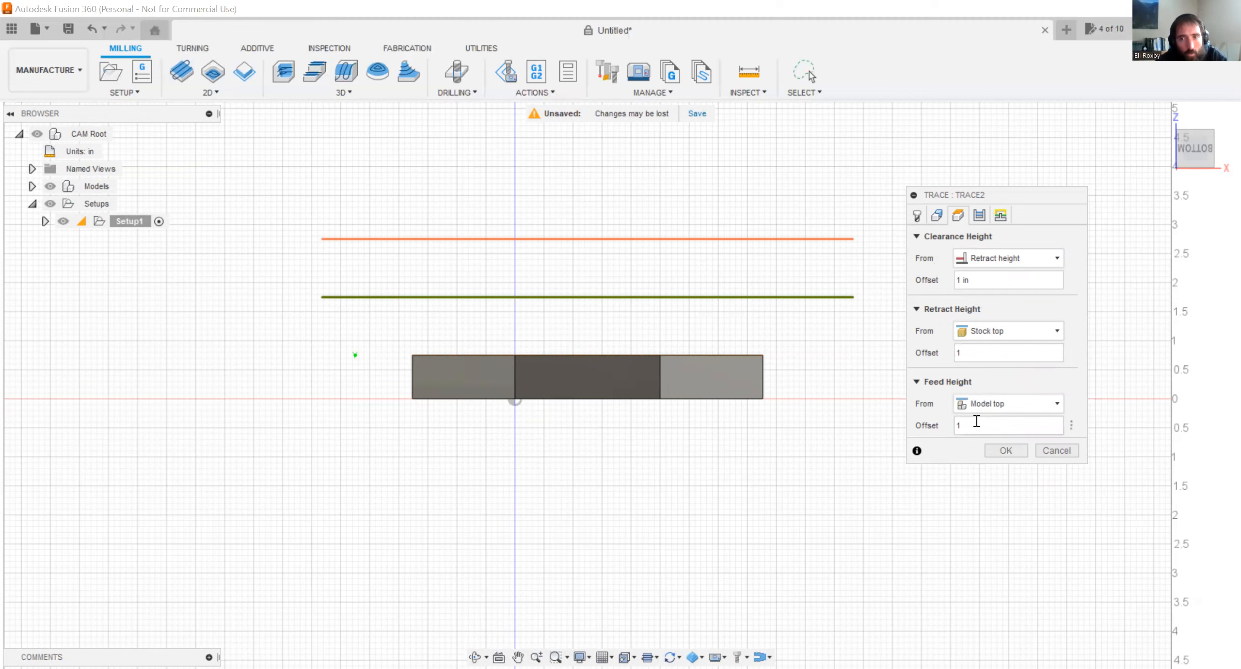
{"action": "left_click", "coordinate": [979, 403]}
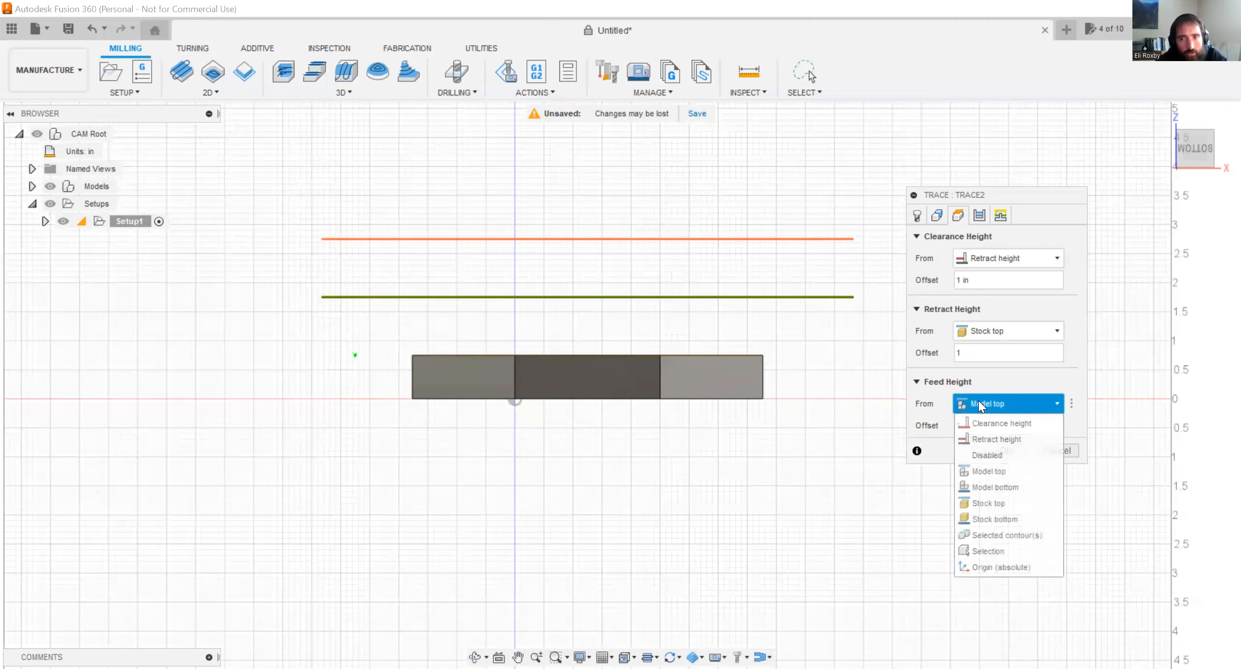
{"action": "left_click", "coordinate": [995, 503]}
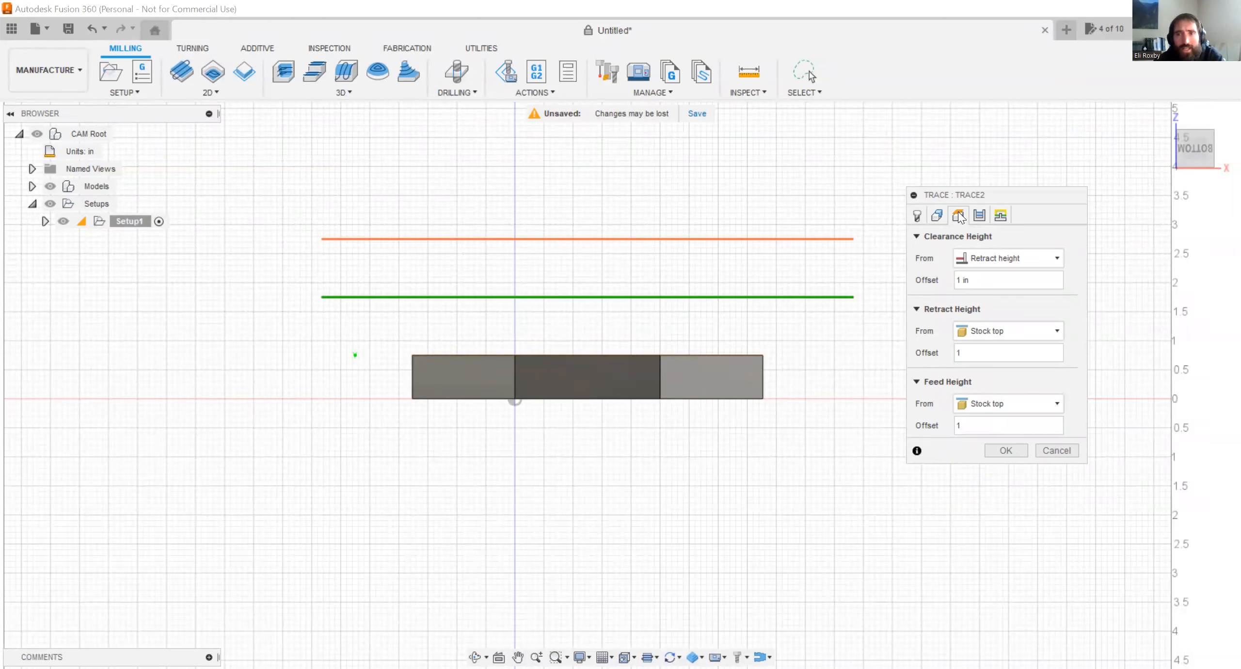
Set the trace passes' Axial Offset to .01 in and generate the STOP toolpath.
{"action": "left_click", "coordinate": [978, 216]}
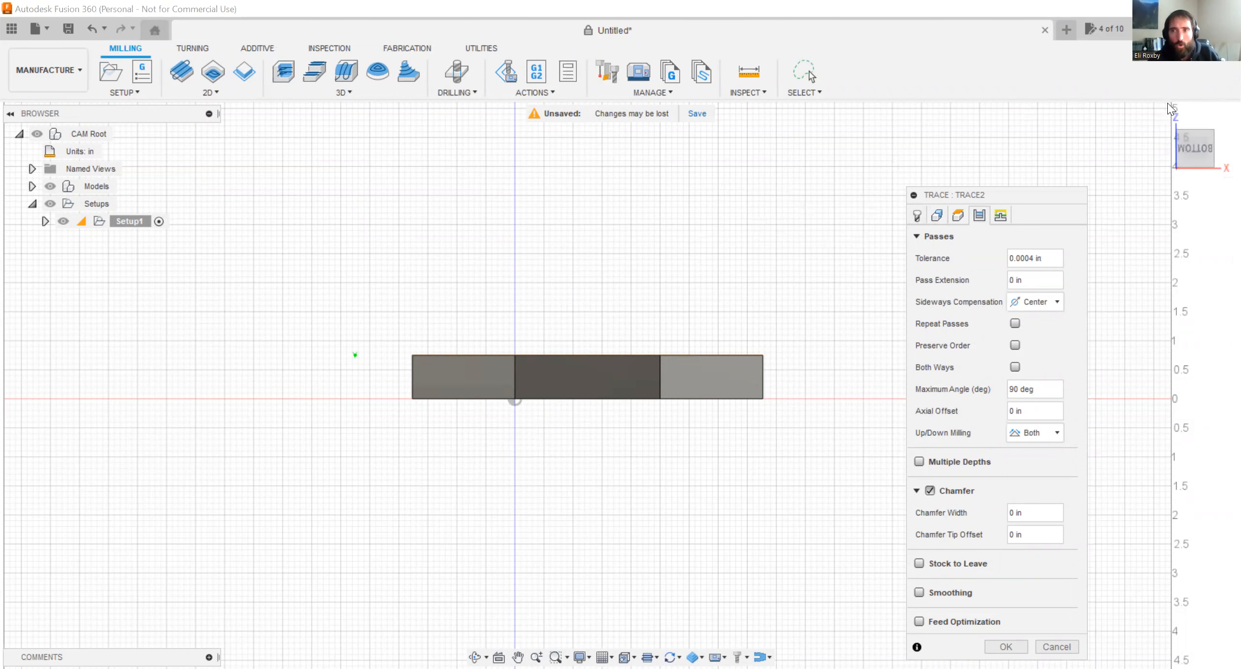
{"action": "middle_click_drag", "start_coordinate": [498, 247], "coordinate": [486, 296], "text": "shift"}
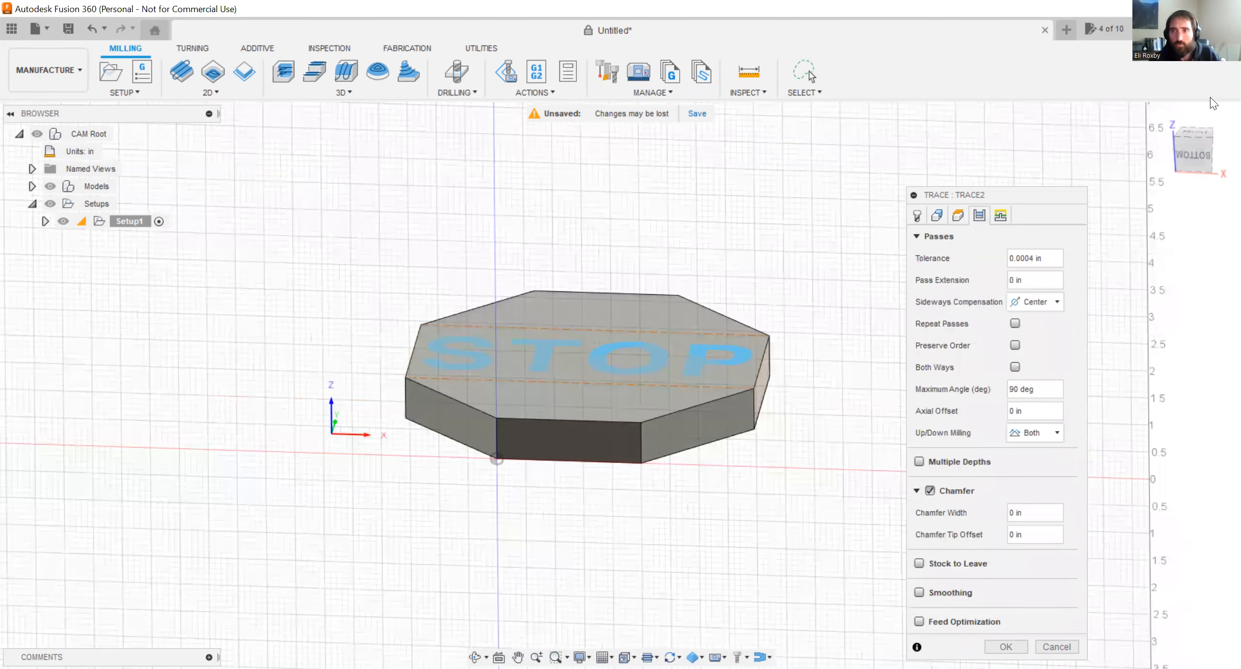
{"action": "left_click", "coordinate": [1194, 132]}
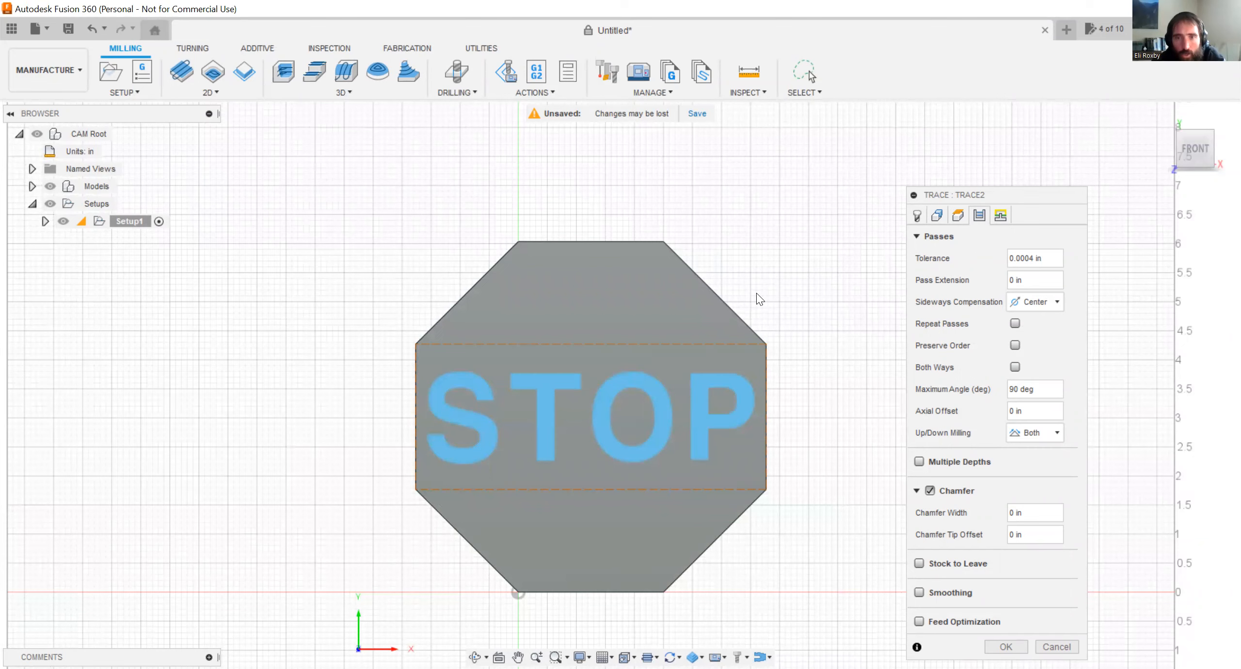
{"action": "scroll", "coordinate": [947, 306], "scroll_direction": "down", "scroll_amount": 1}
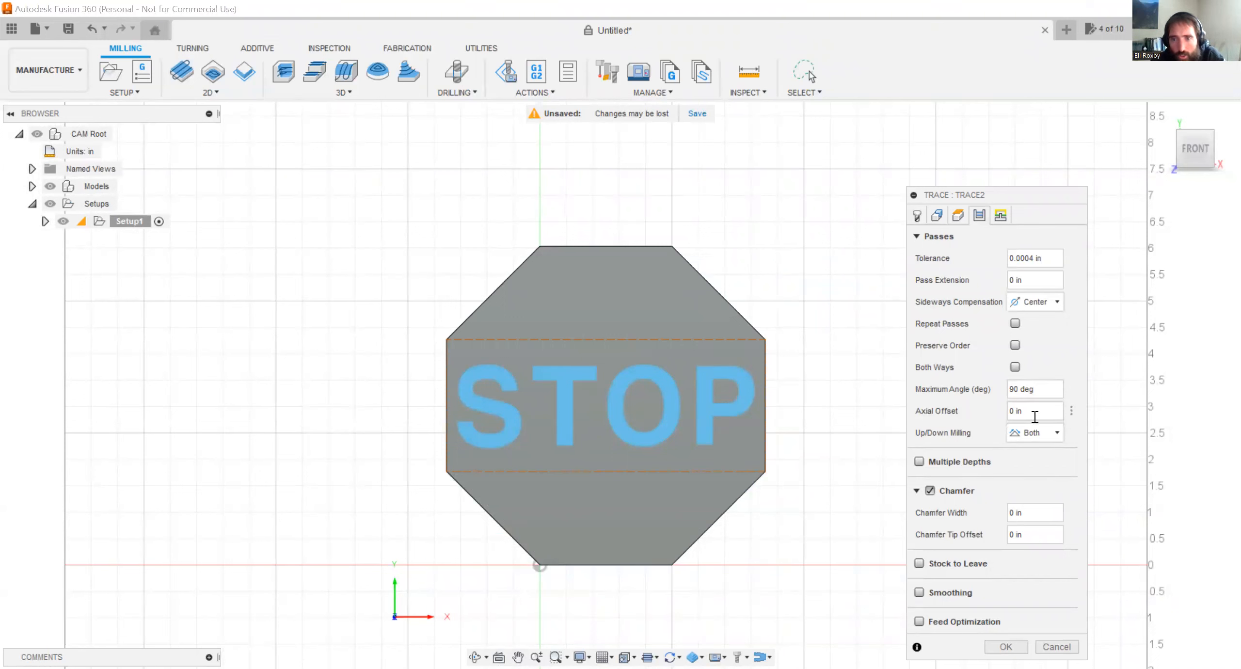
{"action": "left_click", "coordinate": [1033, 414]}
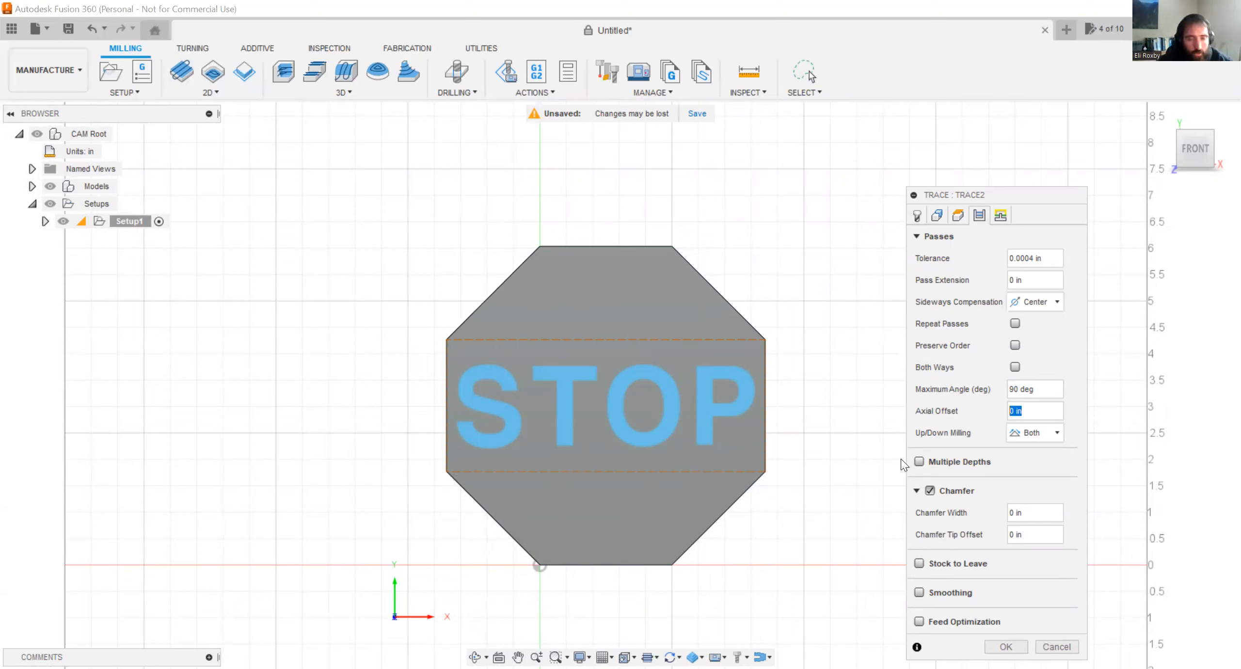
{"action": "type", "text": ".0"}
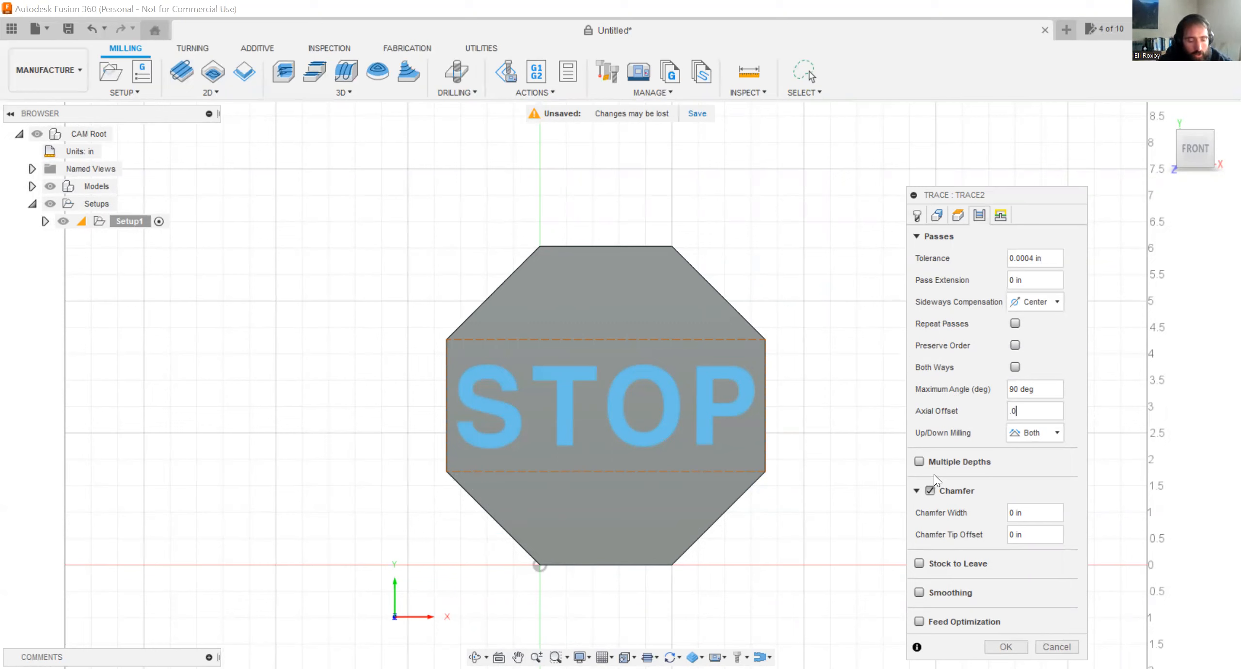
{"action": "type", "text": "1"}
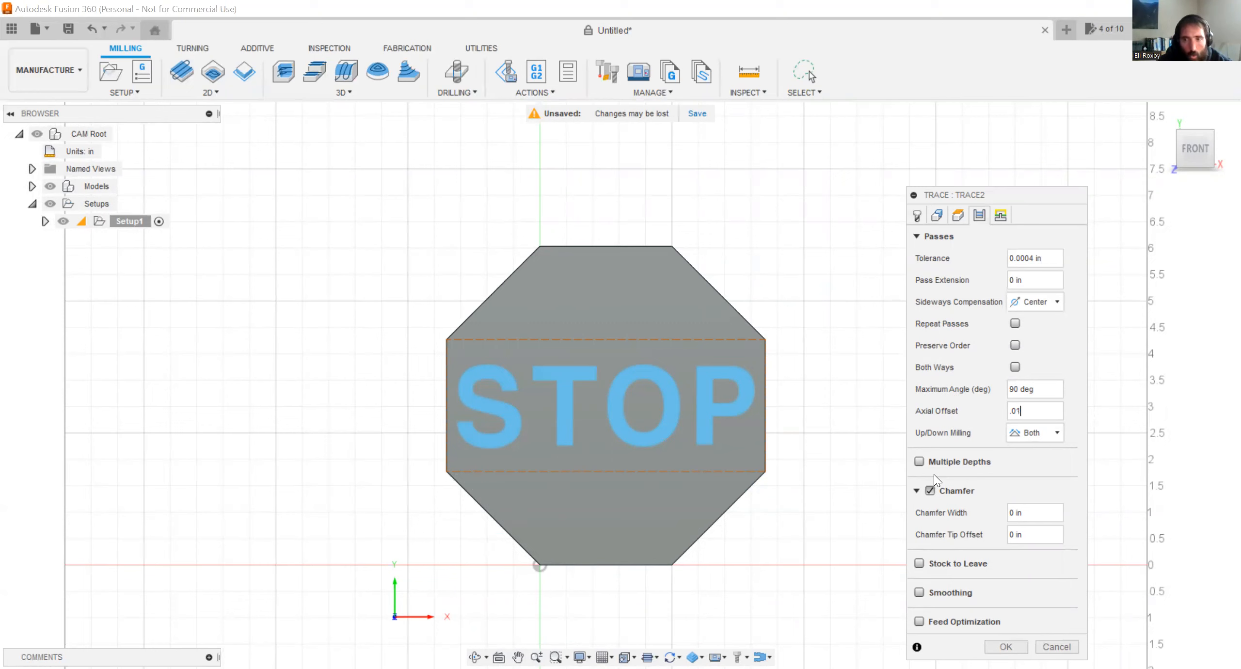
{"action": "left_click", "coordinate": [1071, 412]}
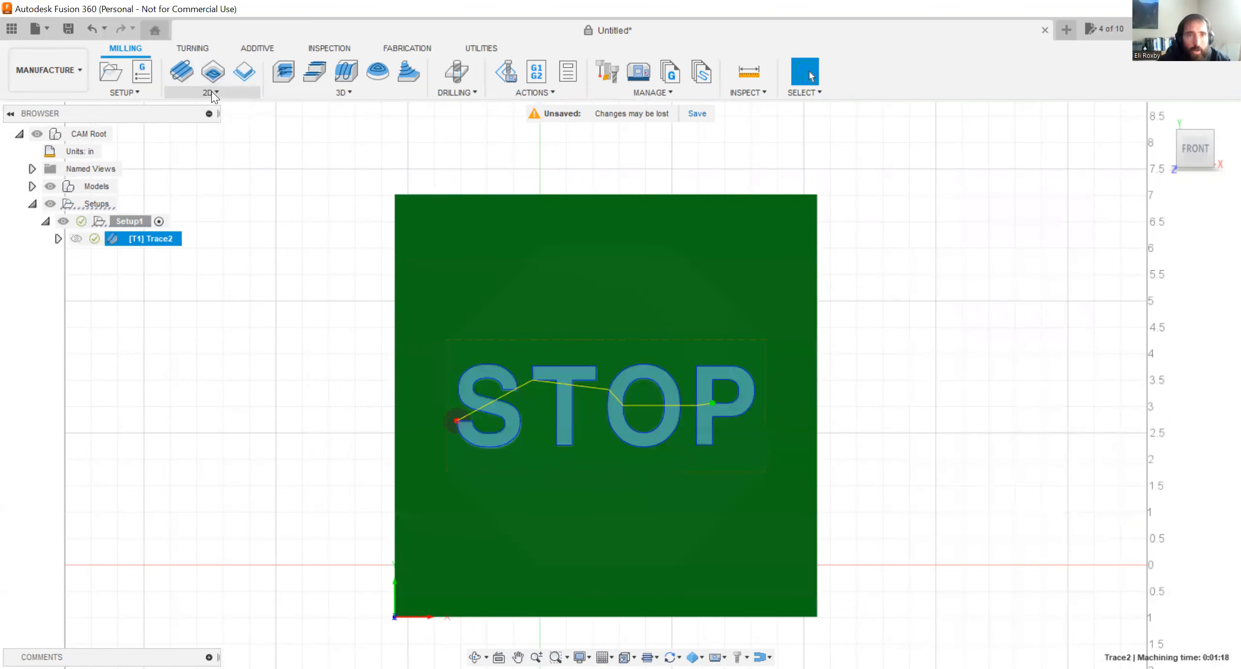
Reopen the Trace2 operation to check the Axial Offset in its pass settings, and accept the settings.
{"action": "right_click", "coordinate": [164, 231]}
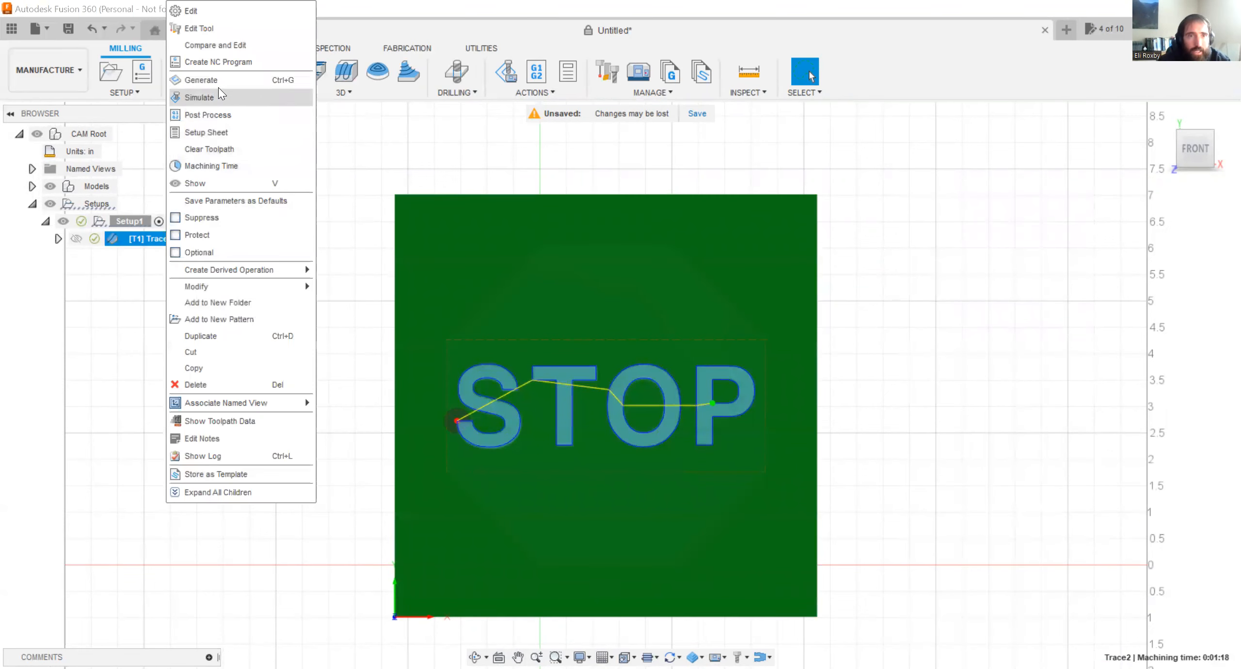
{"action": "left_click", "coordinate": [121, 241]}
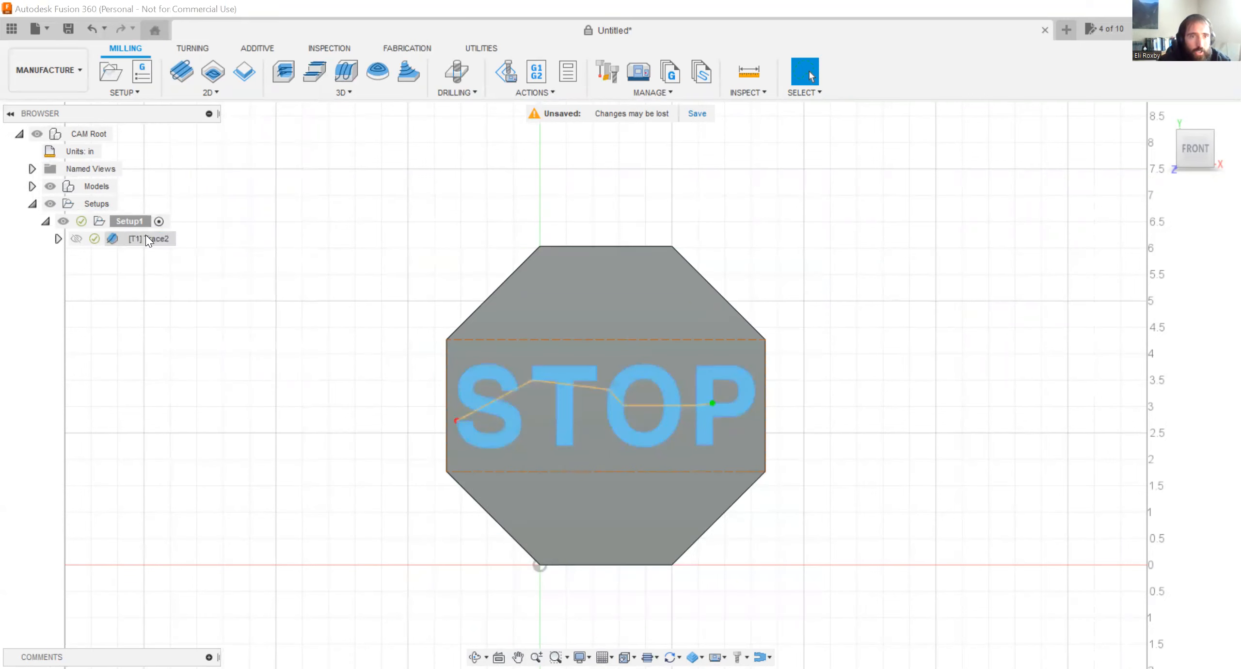
{"action": "right_click", "coordinate": [146, 234]}
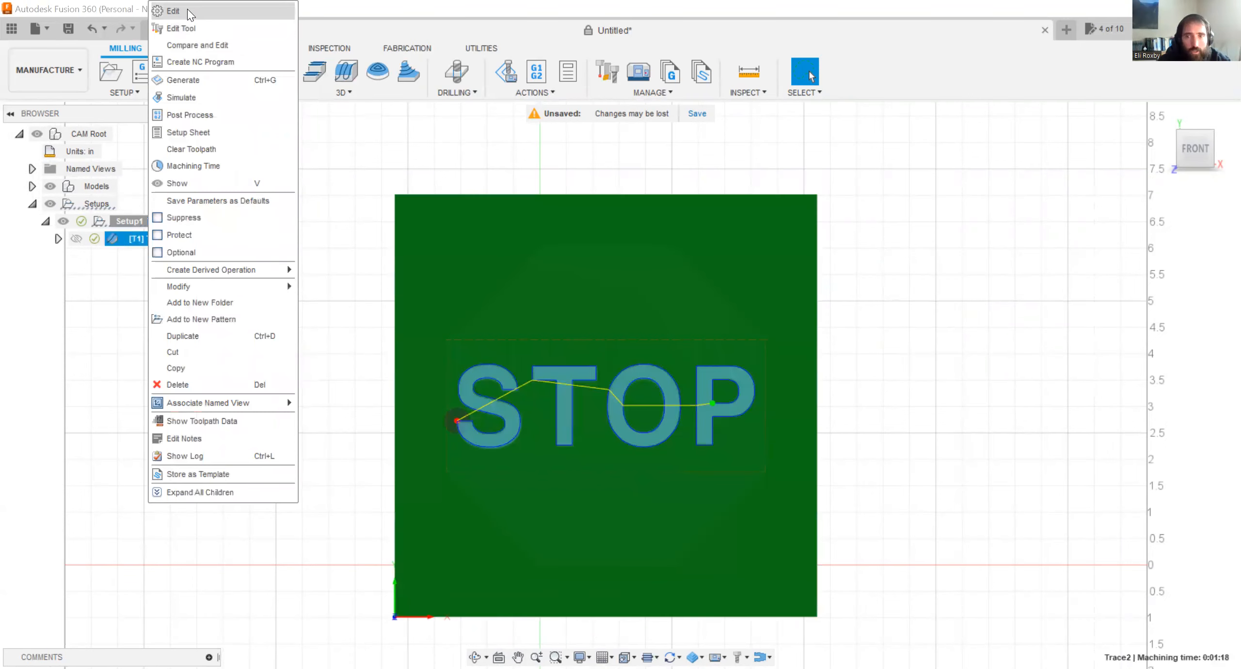
{"action": "left_click", "coordinate": [187, 9]}
{"action": "left_click", "coordinate": [984, 221]}
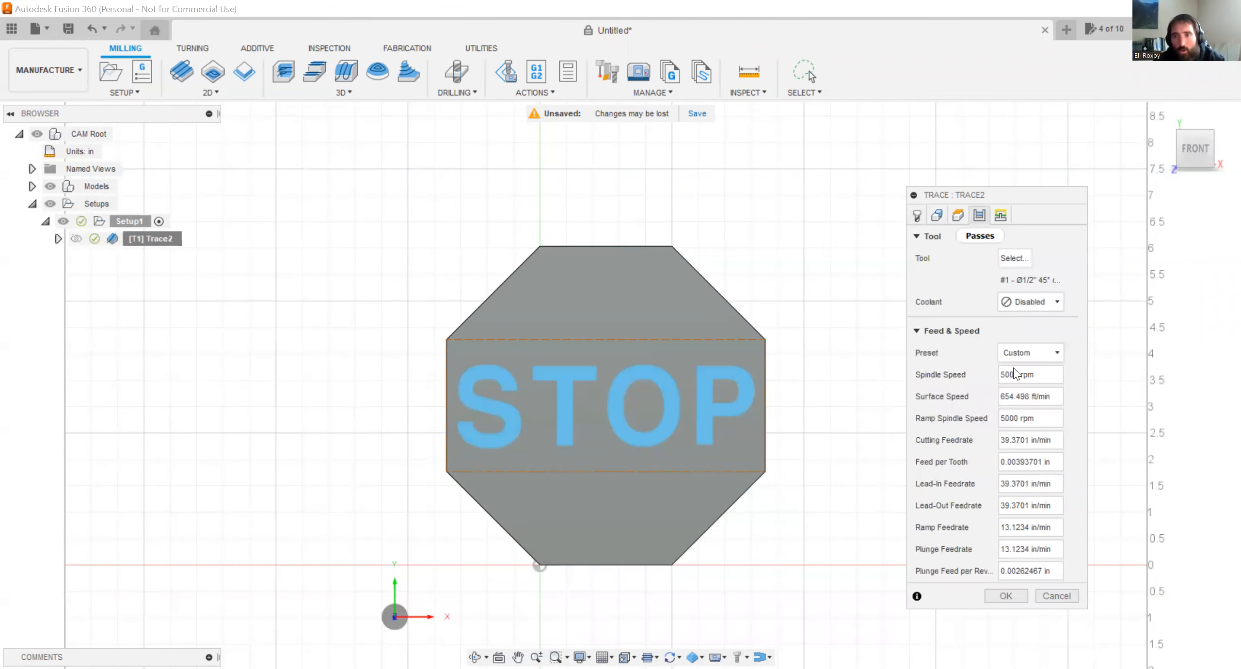
{"action": "left_click_drag", "start_coordinate": [1045, 407], "coordinate": [1012, 404]}
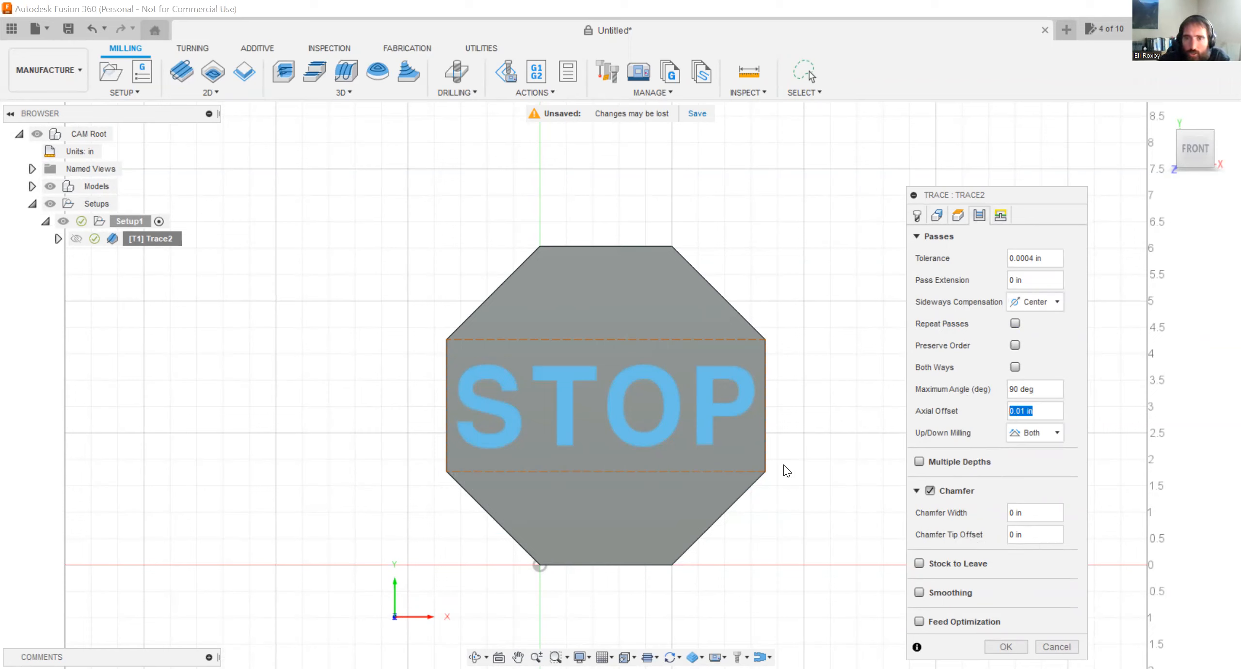
{"action": "key", "text": "Return"}
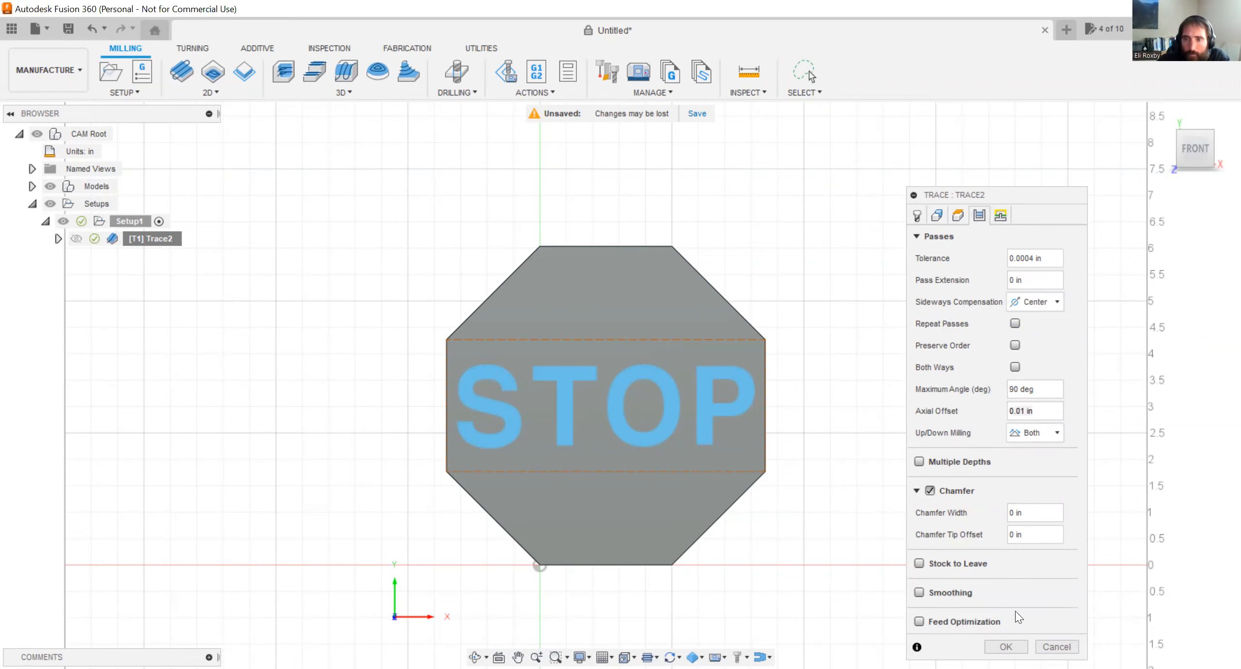
{"action": "left_click", "coordinate": [1006, 647]}
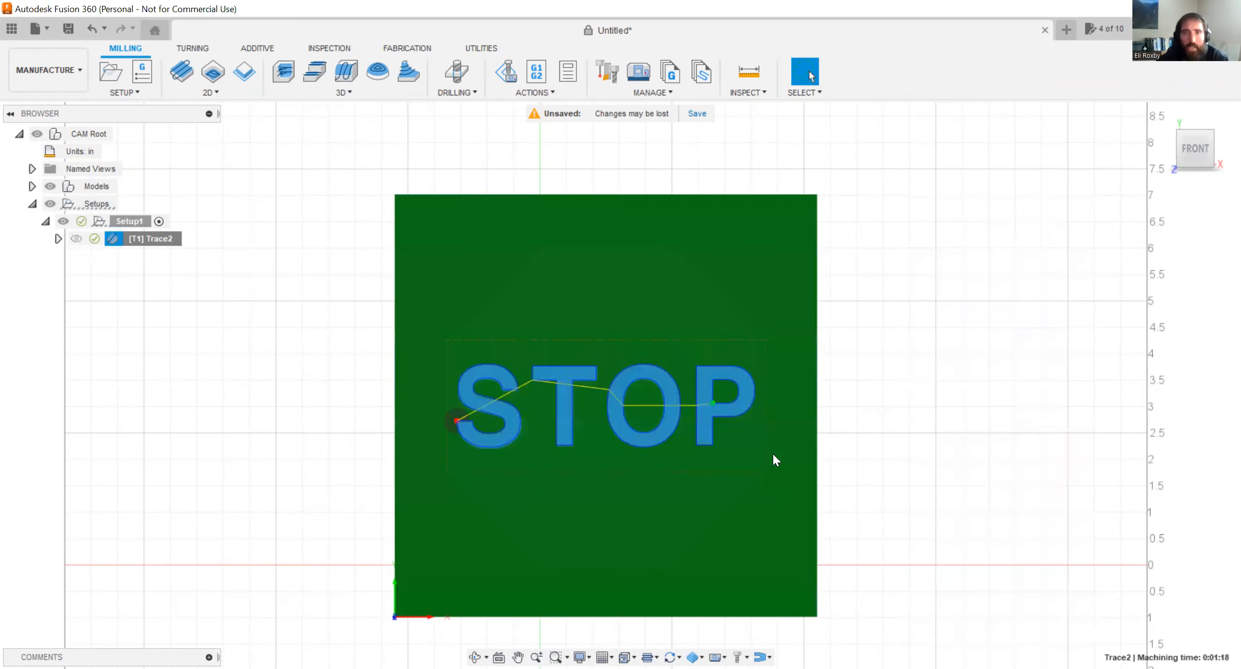
Simulate the Trace2 operation and play the cutter's motion over the stock from a low oblique view.
{"action": "right_click", "coordinate": [154, 240]}
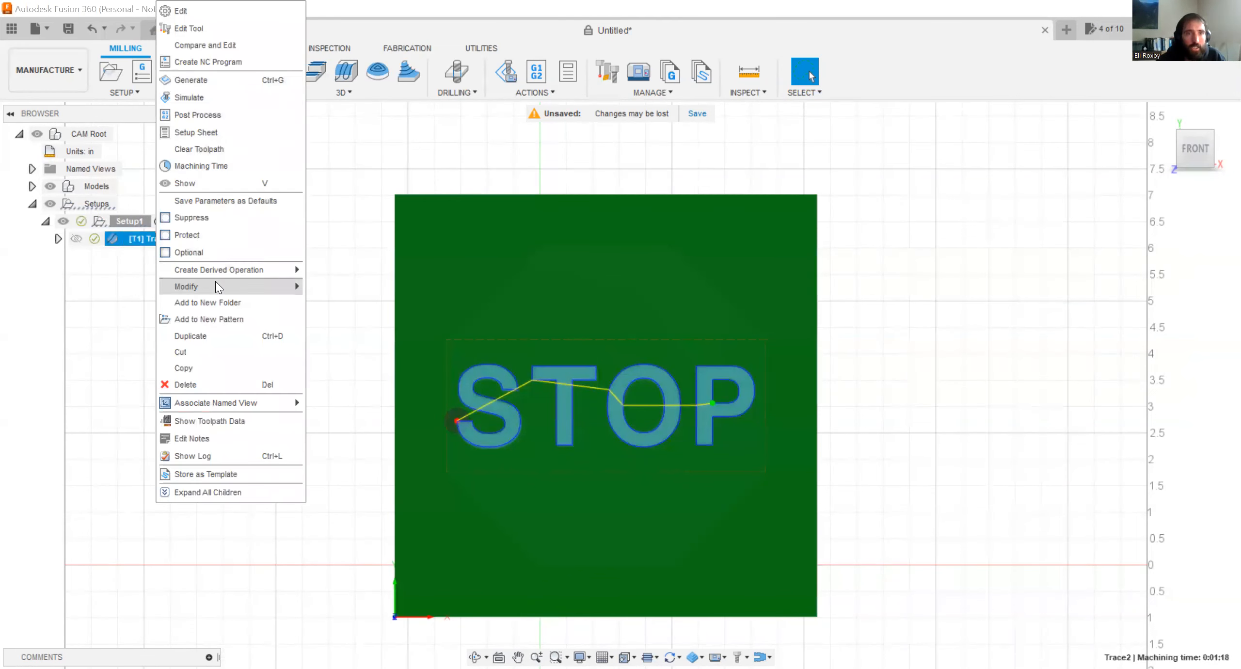
{"action": "left_click", "coordinate": [177, 100]}
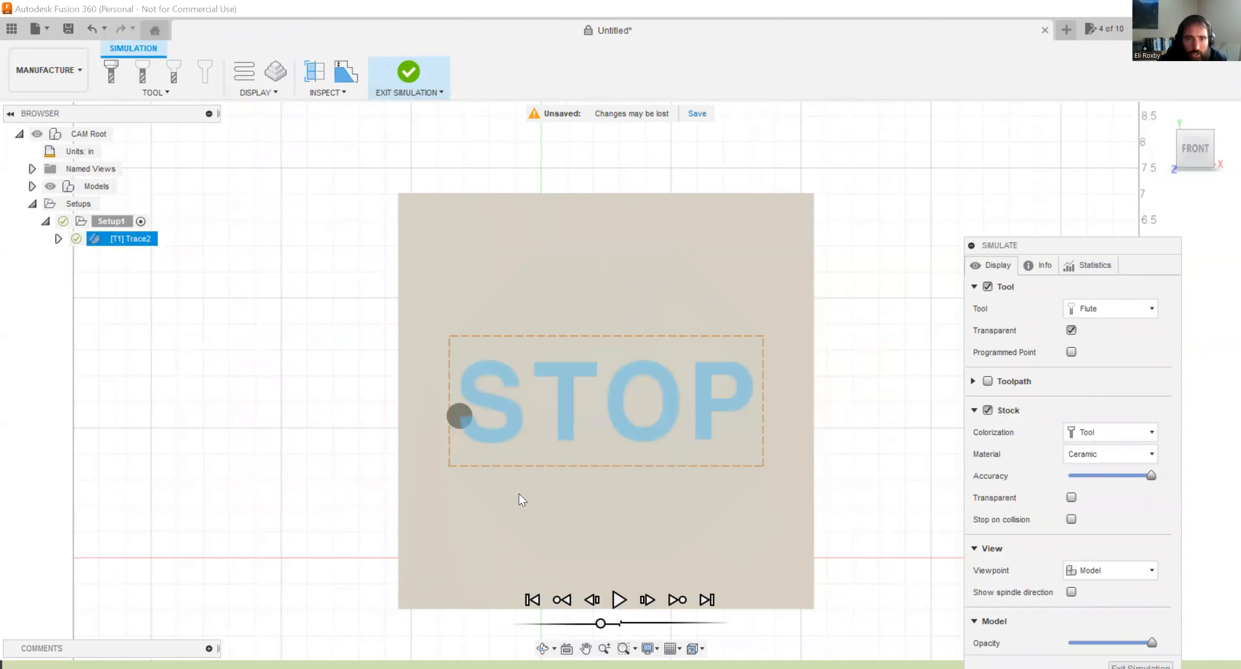
{"action": "middle_click_drag", "start_coordinate": [467, 393], "coordinate": [472, 294], "text": "shift"}
{"action": "left_click", "coordinate": [620, 600]}
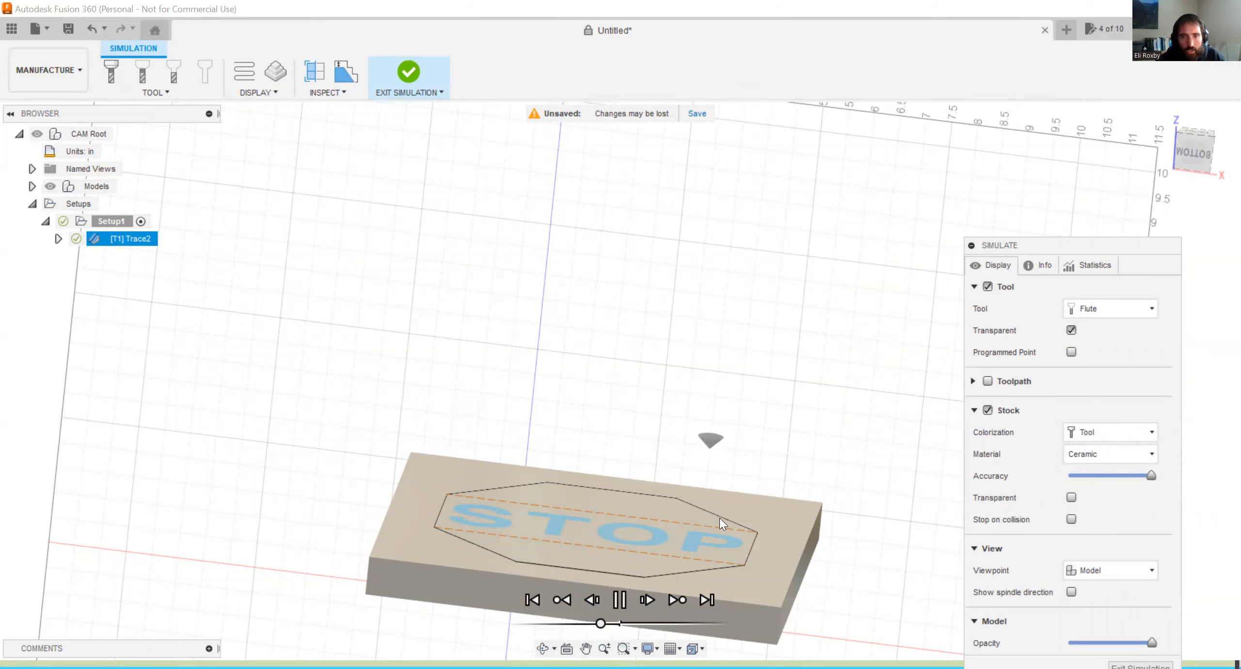
{"action": "scroll", "coordinate": [715, 511], "scroll_direction": "up", "scroll_amount": 1}
{"action": "scroll", "coordinate": [716, 511], "scroll_direction": "up", "scroll_amount": 1}
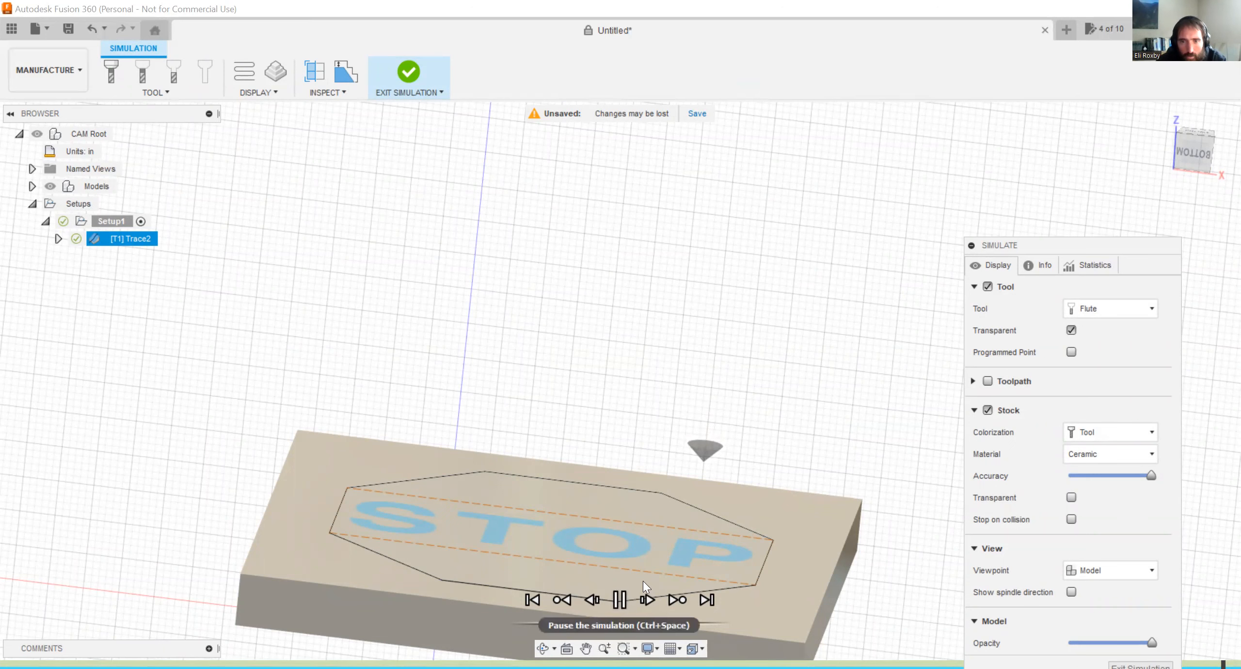
{"action": "scroll", "coordinate": [699, 512], "scroll_direction": "up", "scroll_amount": 2}
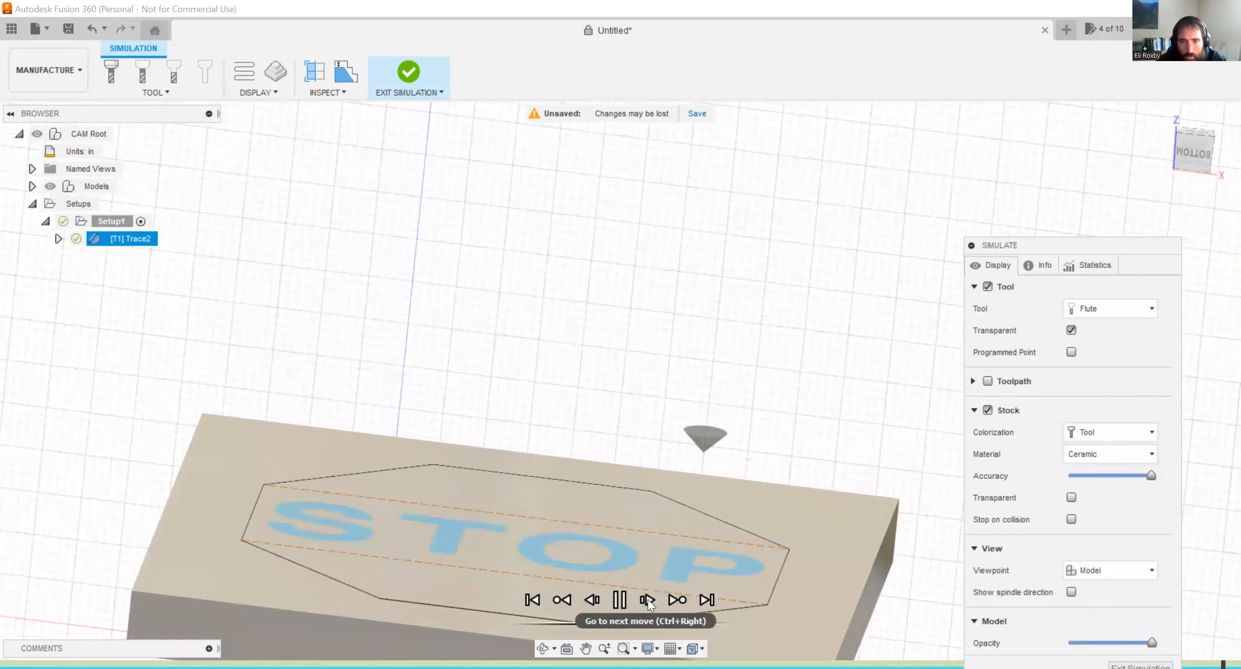
Speed up the simulation, inspect the cutter tip against the stock surface from the side, and exit the simulation.
{"action": "left_click_drag", "start_coordinate": [621, 623], "coordinate": [631, 623]}
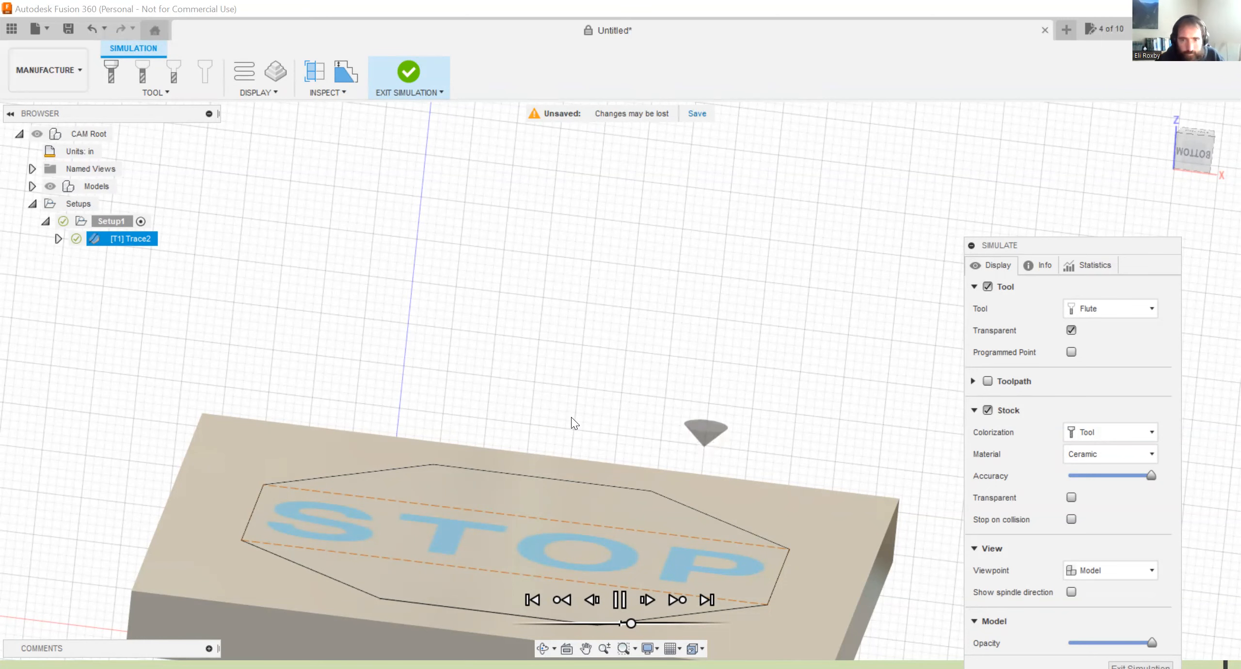
{"action": "middle_click_drag", "start_coordinate": [577, 454], "coordinate": [623, 494], "text": "shift"}
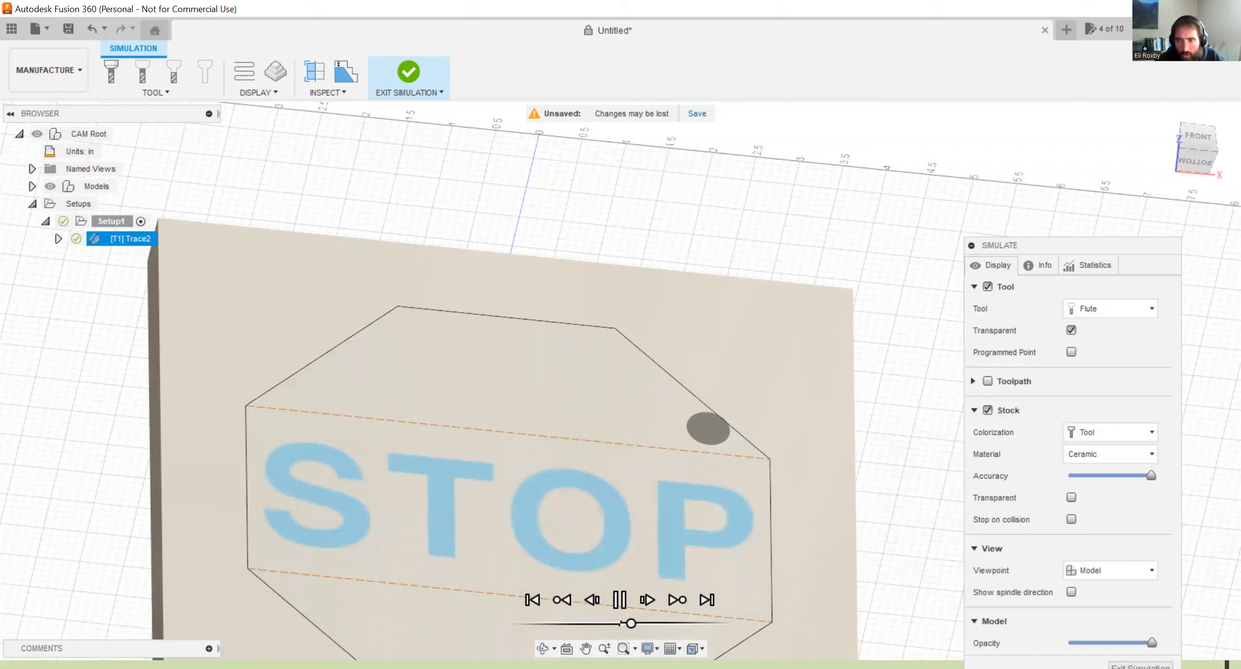
{"action": "left_click_drag", "start_coordinate": [1227, 665], "coordinate": [1120, 665]}
{"action": "middle_click_drag", "start_coordinate": [753, 491], "coordinate": [724, 494], "text": "shift"}
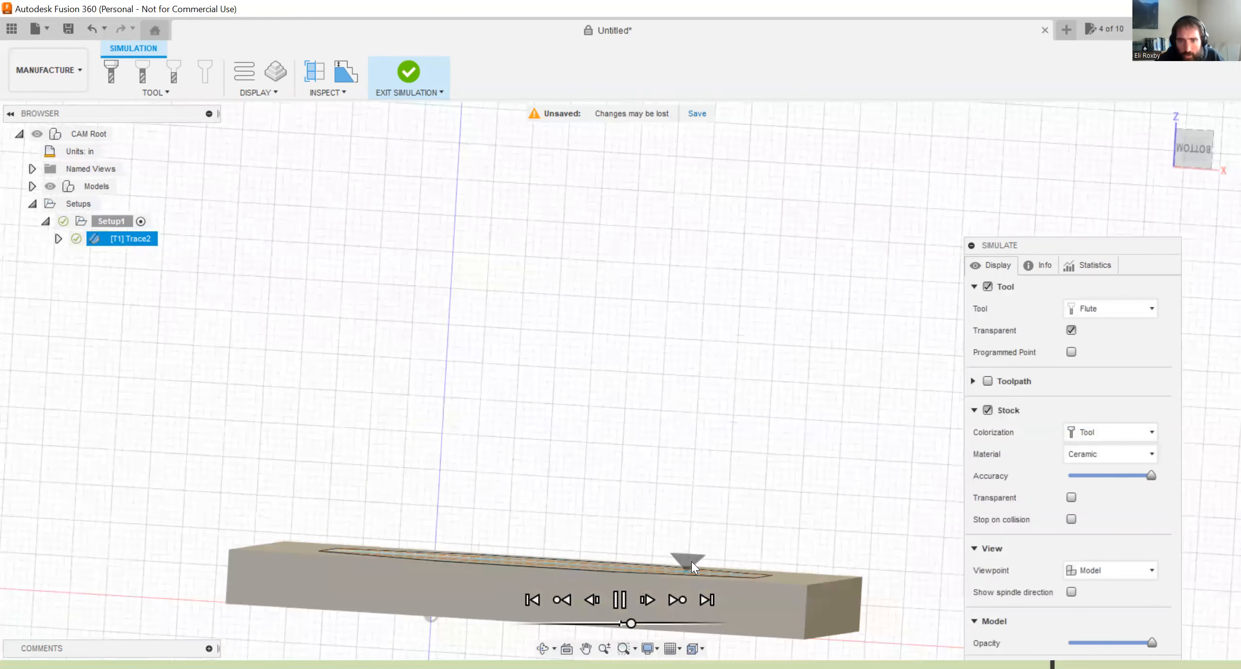
{"action": "scroll", "coordinate": [691, 561], "scroll_direction": "up", "scroll_amount": 5}
{"action": "scroll", "coordinate": [823, 584], "scroll_direction": "down", "scroll_amount": 5}
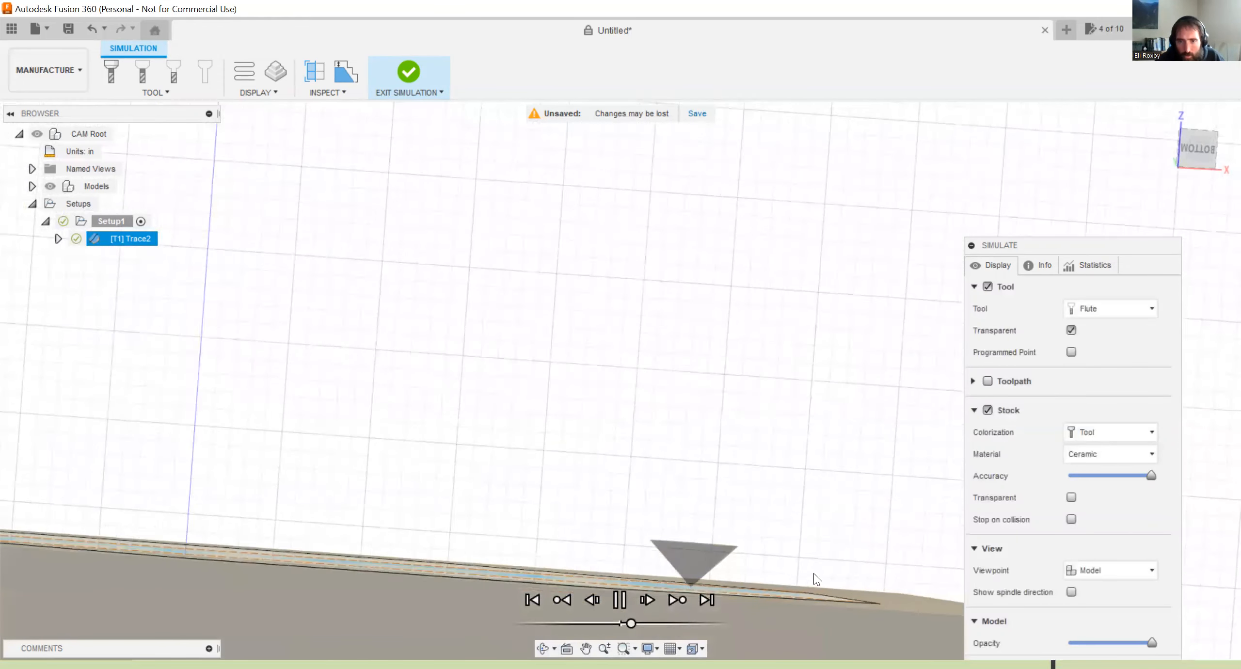
{"action": "middle_click_drag", "start_coordinate": [768, 502], "coordinate": [766, 529], "text": "shift"}
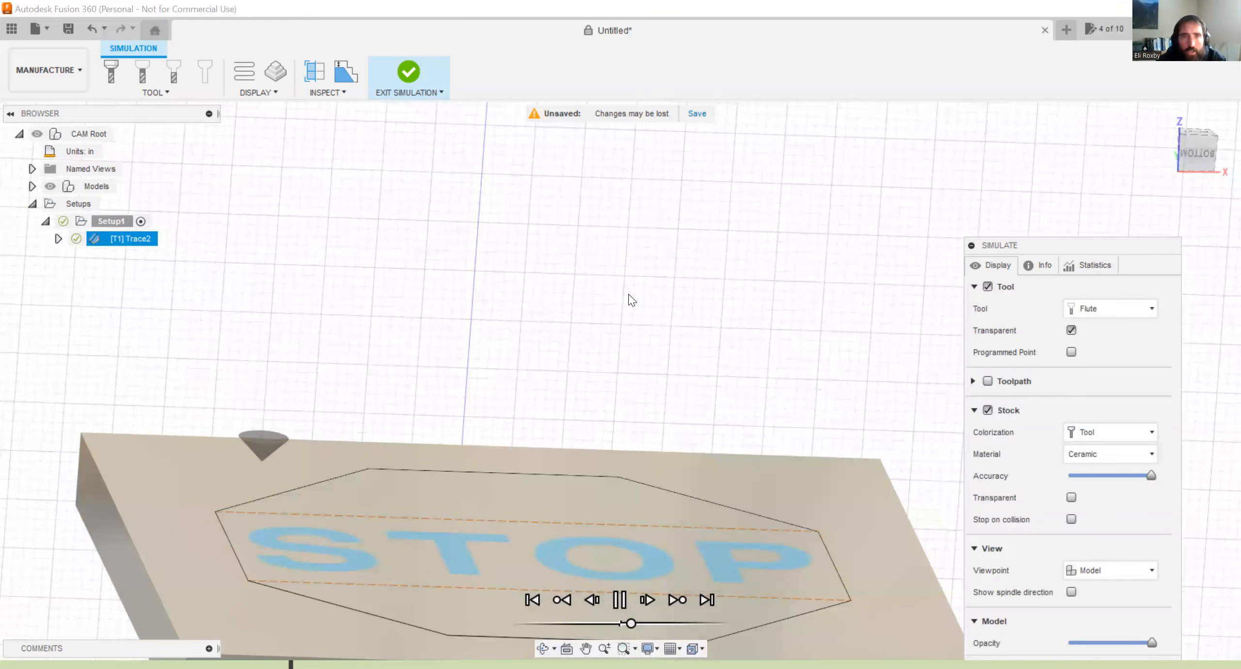
{"action": "left_click", "coordinate": [414, 73]}
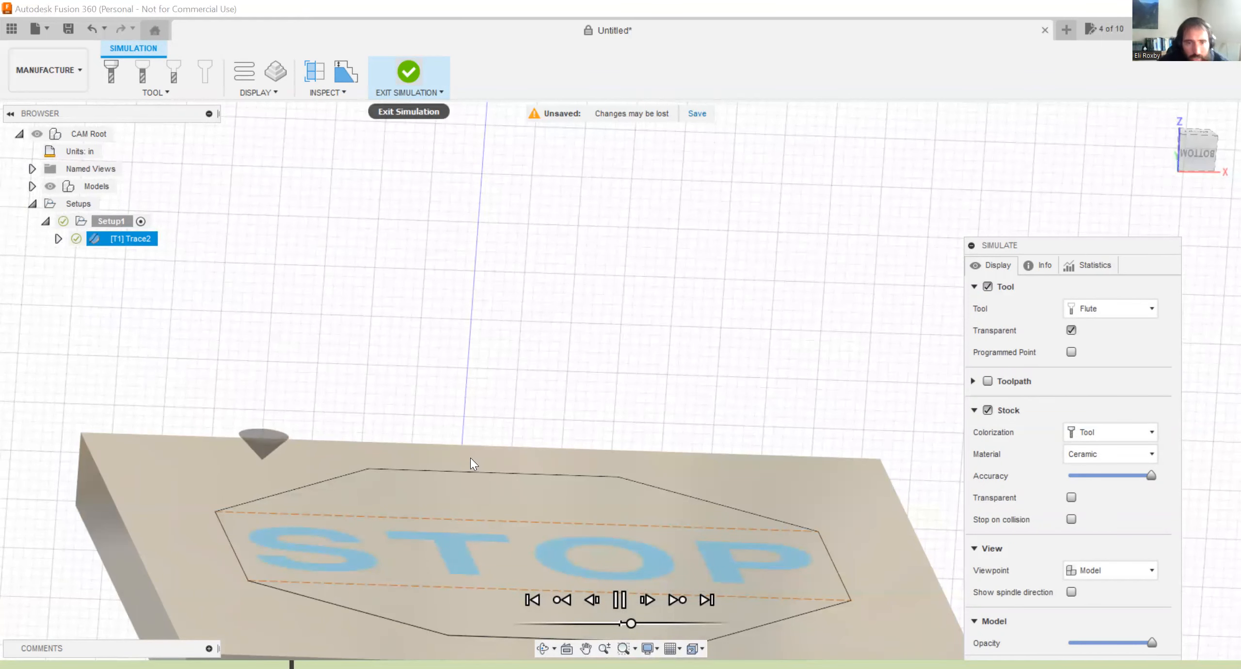
Simulate Trace2 again with the stock hidden and the toolpath displayed.
{"action": "scroll", "coordinate": [284, 562], "scroll_direction": "up", "scroll_amount": 5}
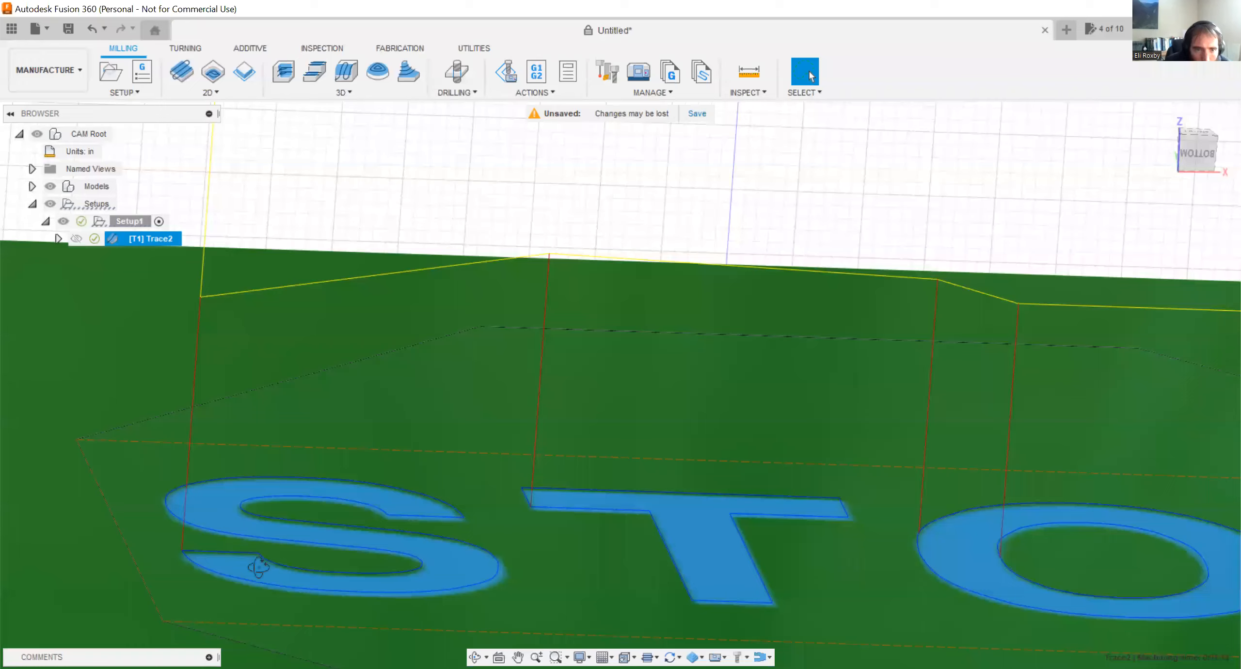
{"action": "middle_click_drag", "start_coordinate": [258, 566], "coordinate": [271, 591], "text": "shift"}
{"action": "middle_click_drag", "start_coordinate": [238, 528], "coordinate": [208, 480], "text": "shift"}
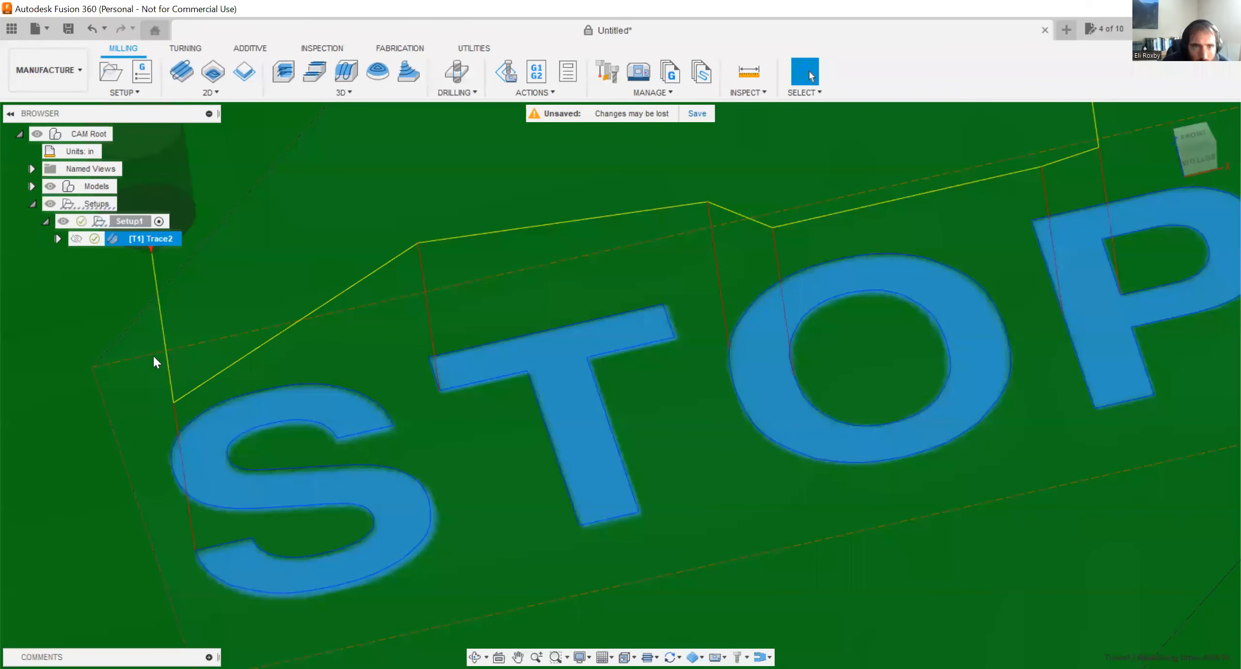
{"action": "right_click", "coordinate": [140, 244]}
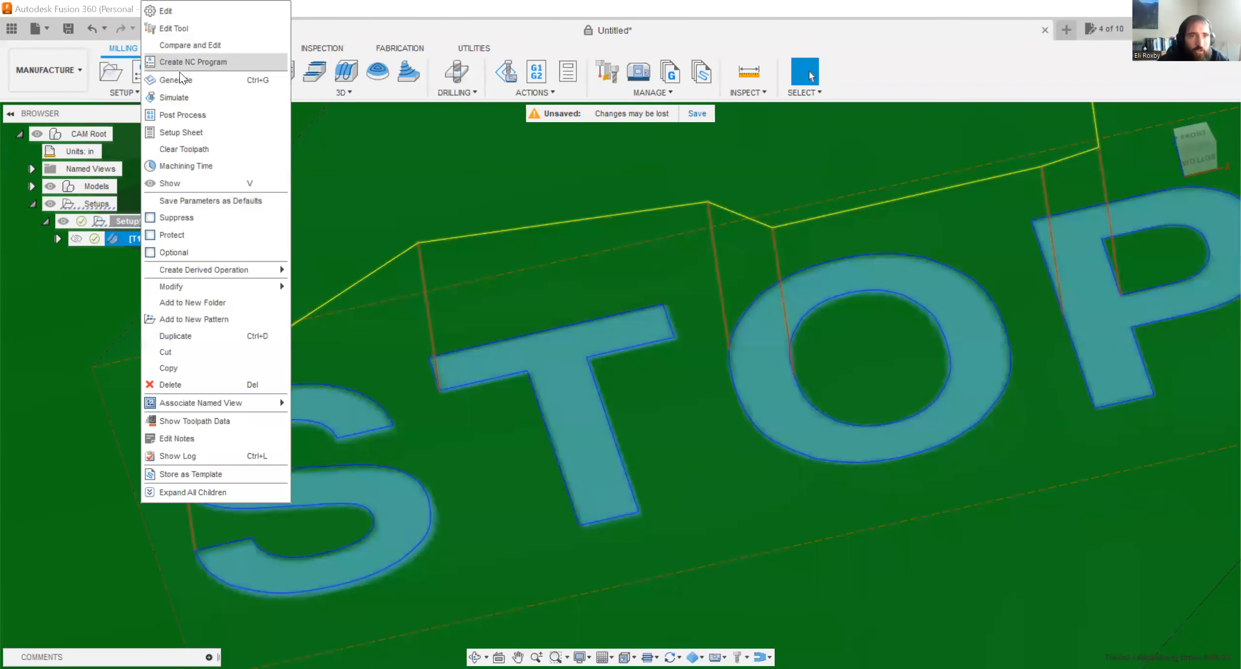
{"action": "left_click", "coordinate": [184, 99]}
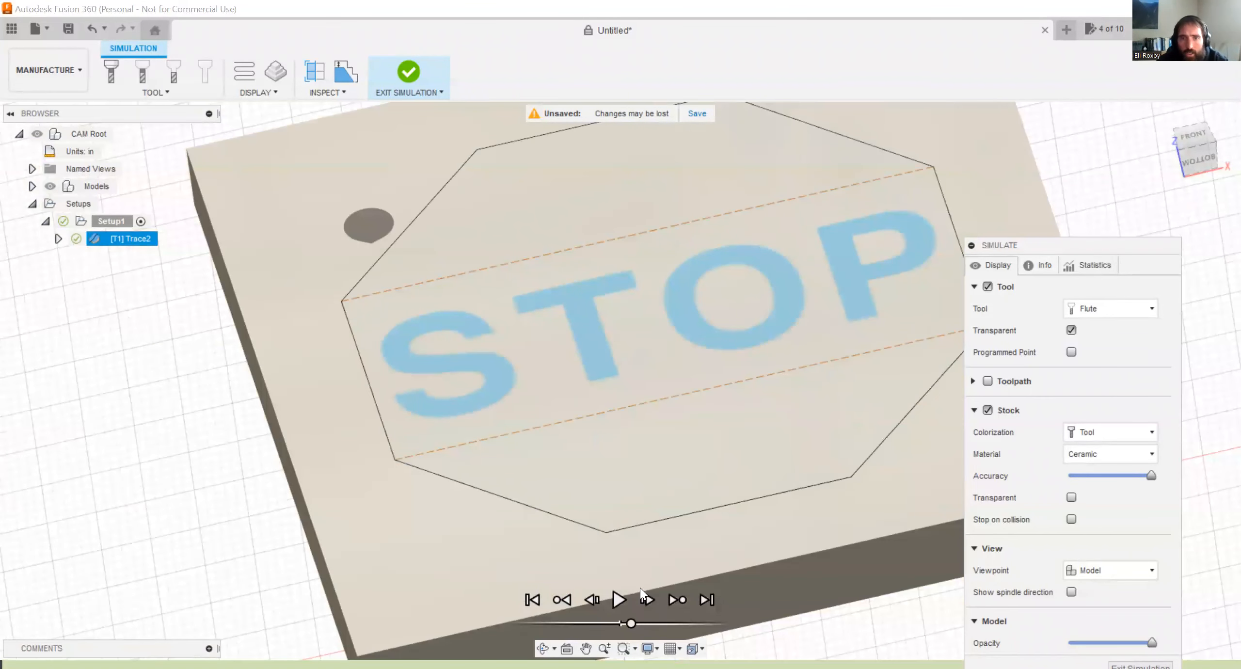
{"action": "left_click", "coordinate": [1190, 143]}
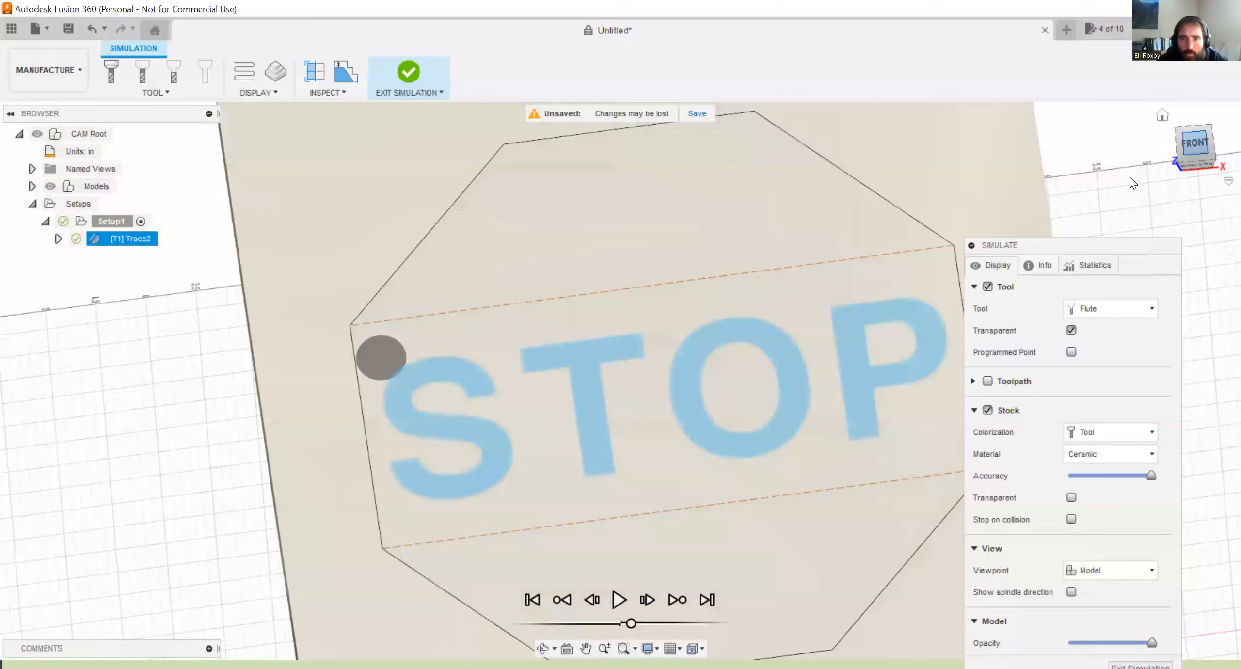
{"action": "scroll", "coordinate": [708, 293], "scroll_direction": "down", "scroll_amount": 2}
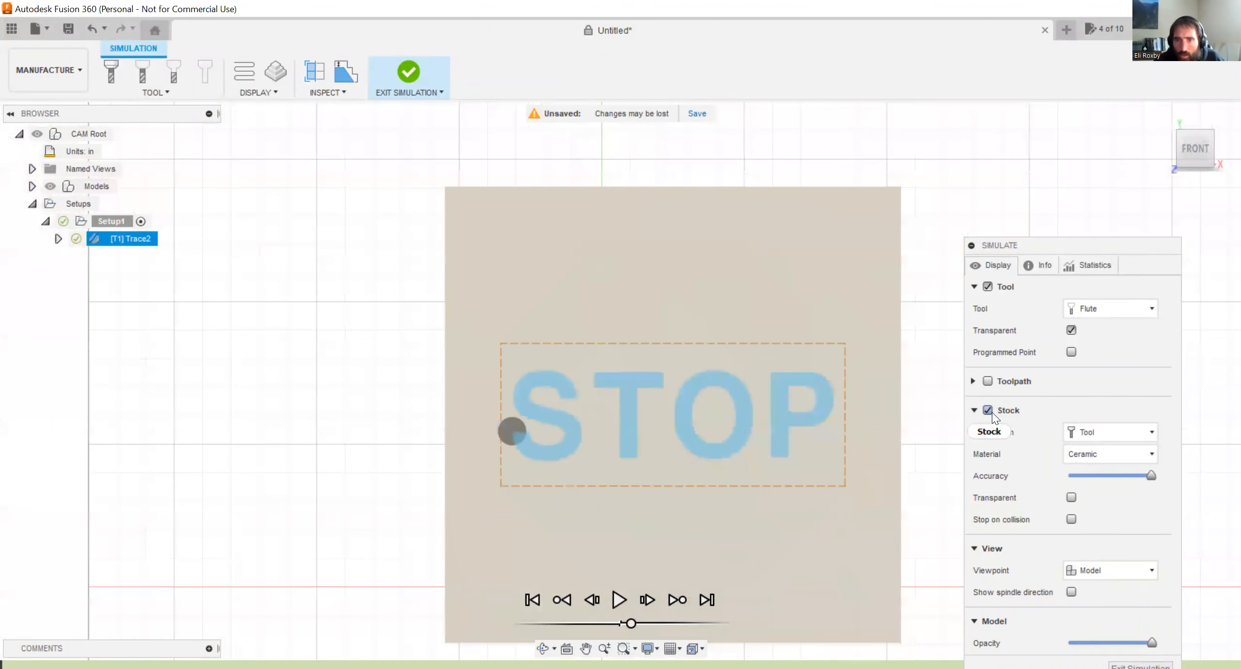
{"action": "left_click", "coordinate": [989, 411]}
{"action": "middle_click_drag", "start_coordinate": [549, 395], "coordinate": [577, 441], "text": "shift"}
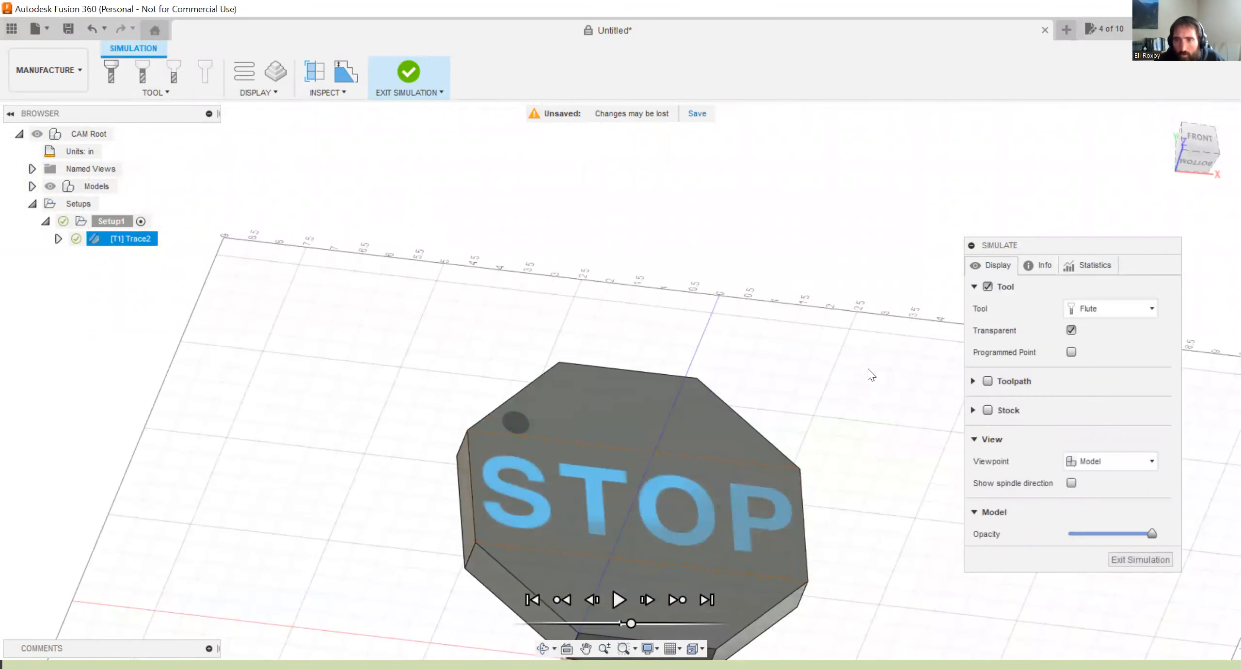
{"action": "left_click", "coordinate": [988, 381]}
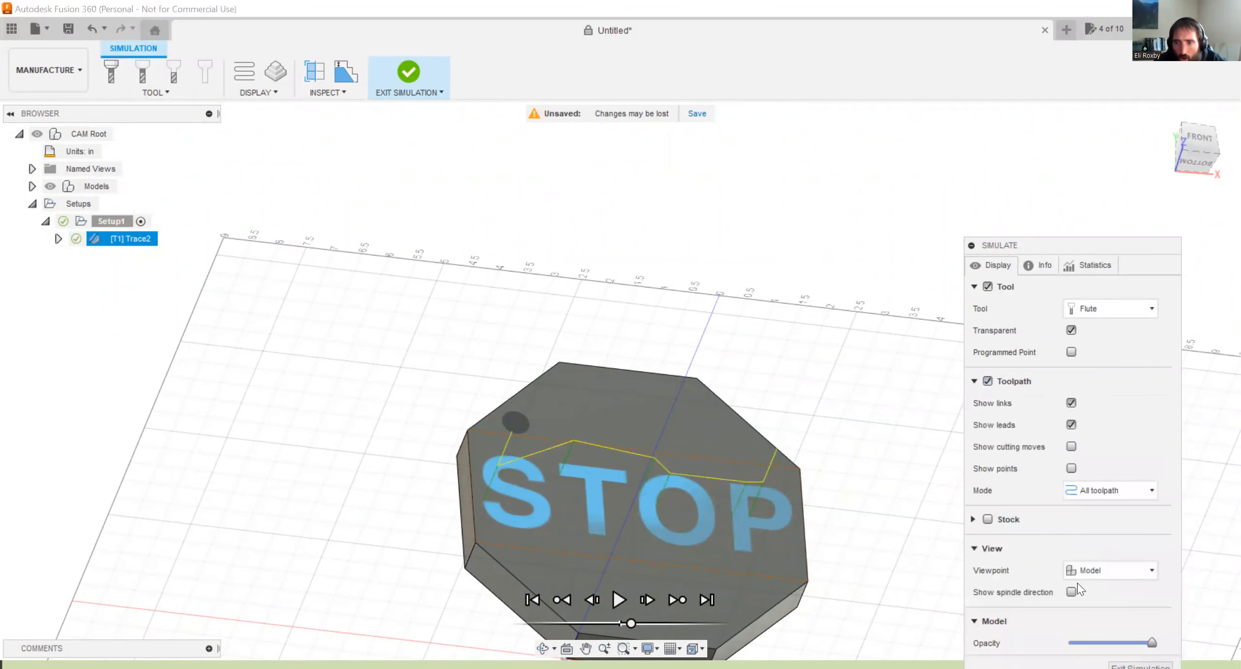
{"action": "left_click_drag", "start_coordinate": [1076, 241], "coordinate": [1081, 196]}
Play the simulation, pause it in the Left view to examine the cutter tip's height relative to the sign's top face, and exit.
{"action": "left_click", "coordinate": [618, 600]}
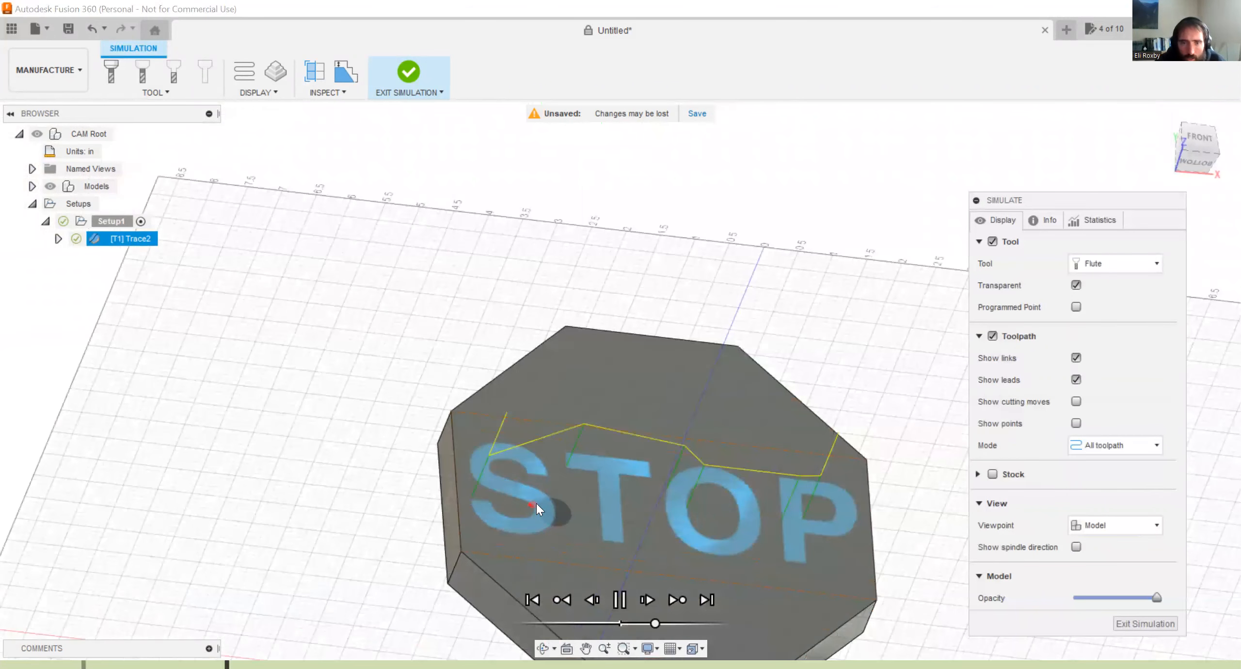
{"action": "scroll", "coordinate": [536, 504], "scroll_direction": "up", "scroll_amount": 4}
{"action": "middle_click_drag", "start_coordinate": [519, 505], "coordinate": [578, 464], "text": "shift"}
{"action": "left_click", "coordinate": [1185, 150]}
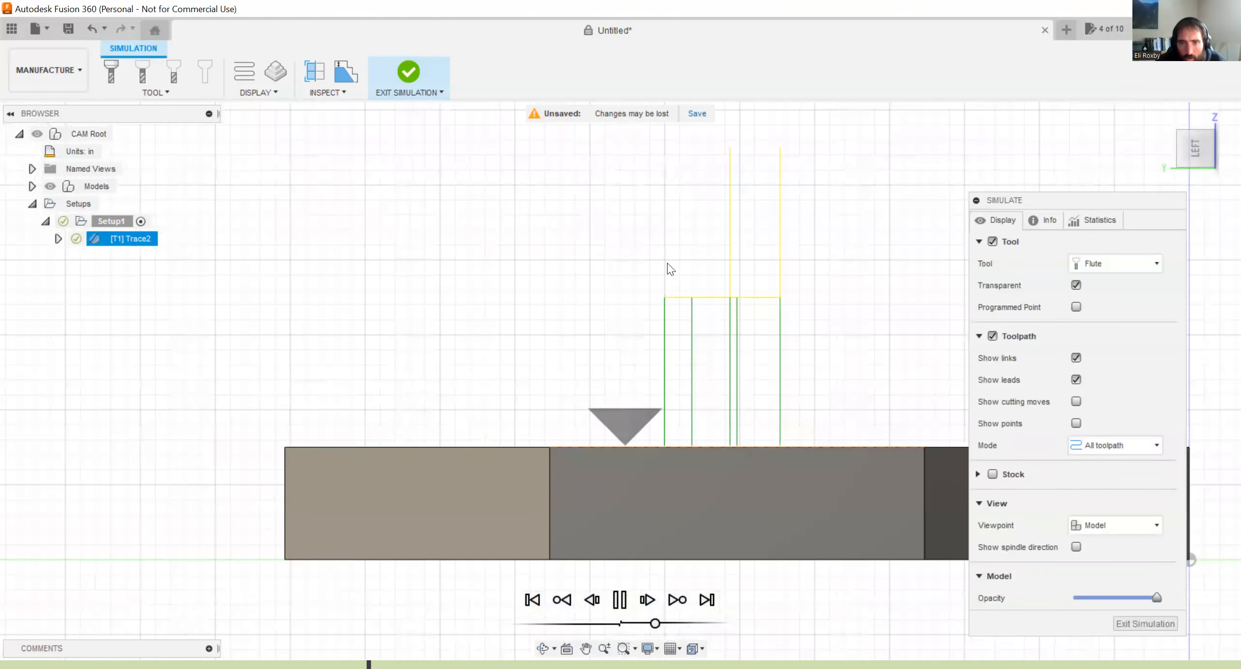
{"action": "scroll", "coordinate": [625, 426], "scroll_direction": "up", "scroll_amount": 5}
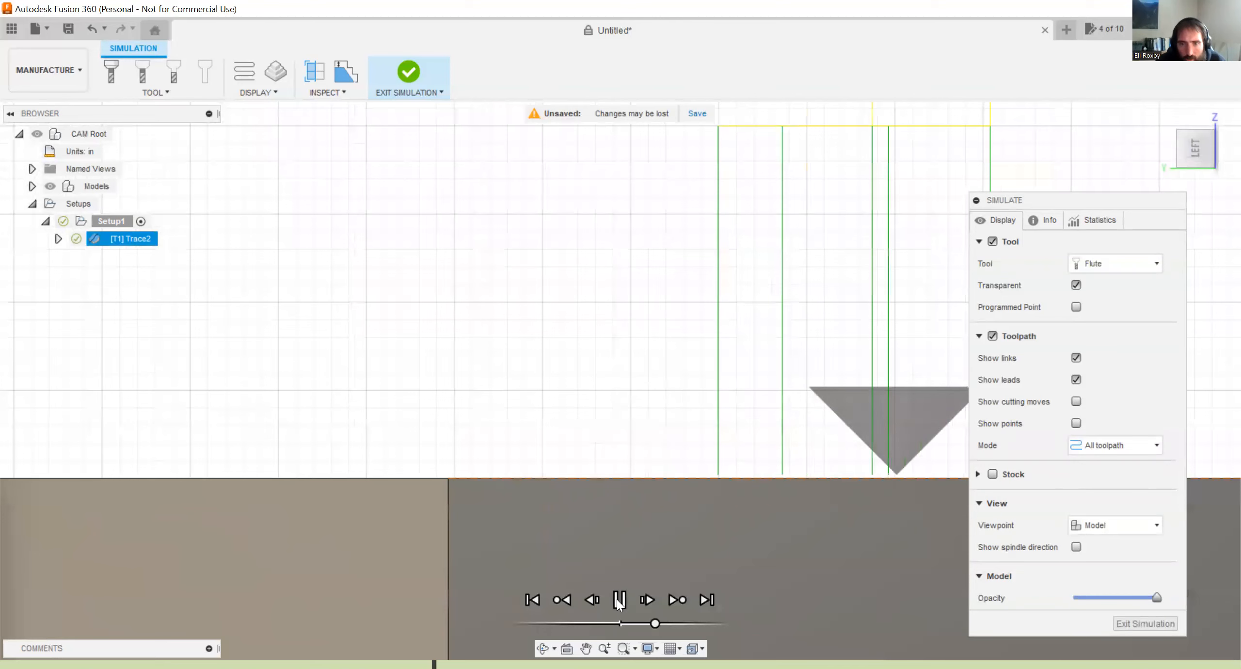
{"action": "left_click", "coordinate": [619, 599]}
{"action": "scroll", "coordinate": [812, 473], "scroll_direction": "down", "scroll_amount": 3}
{"action": "scroll", "coordinate": [767, 444], "scroll_direction": "up", "scroll_amount": 6}
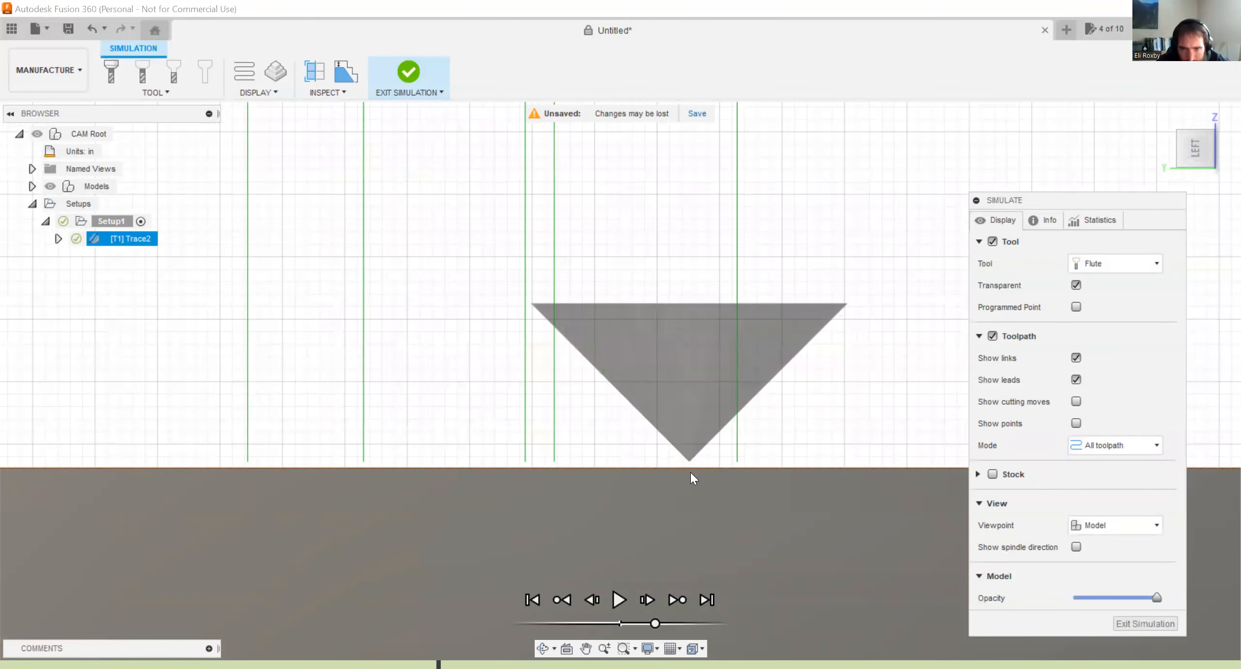
{"action": "scroll", "coordinate": [686, 447], "scroll_direction": "down", "scroll_amount": 2}
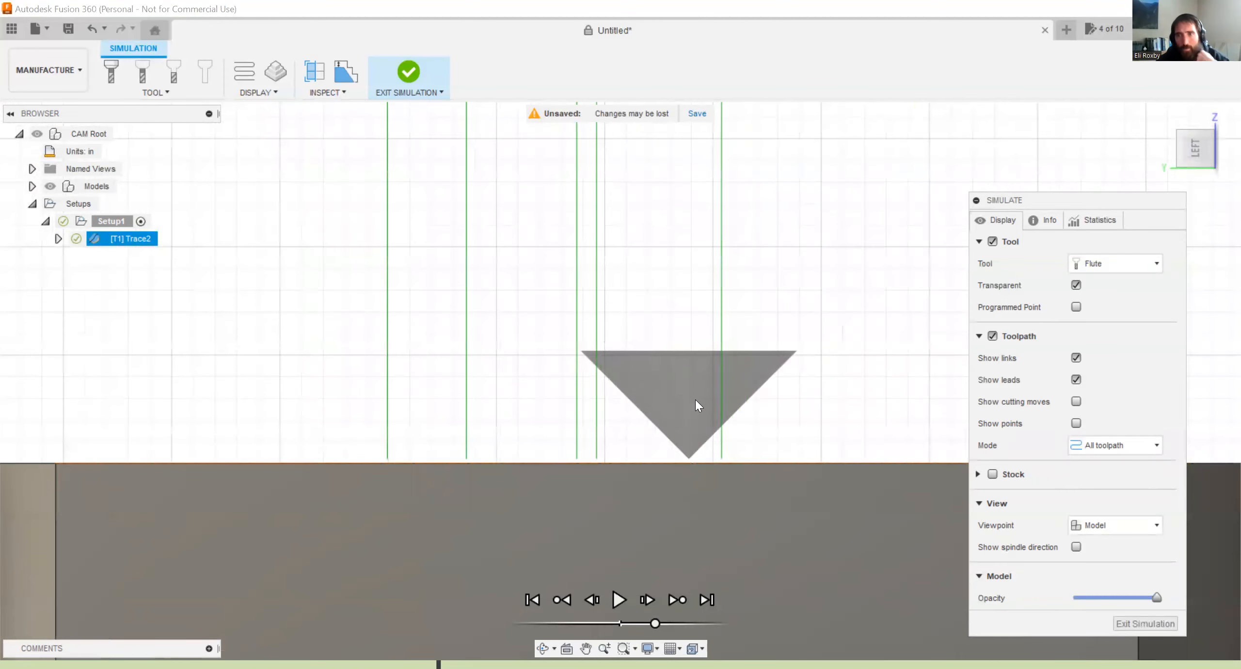
{"action": "left_click", "coordinate": [416, 77]}
Edit the Trace2 passes to set the Axial Offset to -0.01 in and regenerate the toolpath.
{"action": "right_click", "coordinate": [136, 236]}
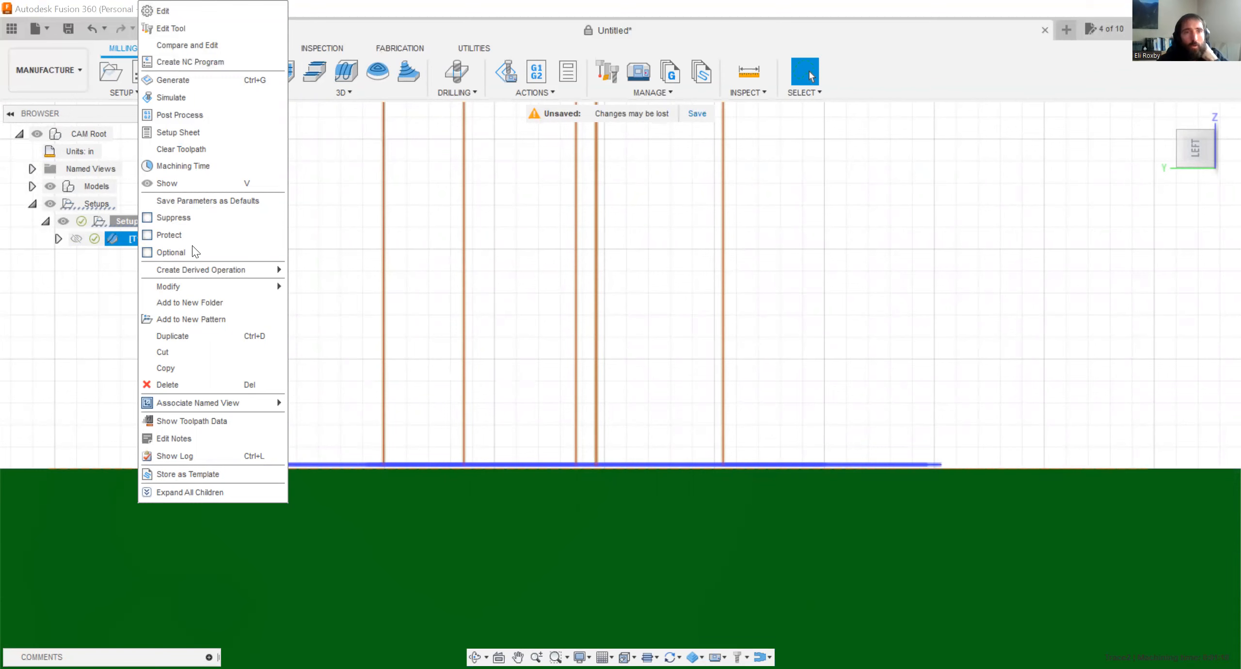
{"action": "key", "text": "Escape"}
{"action": "right_click", "coordinate": [162, 239]}
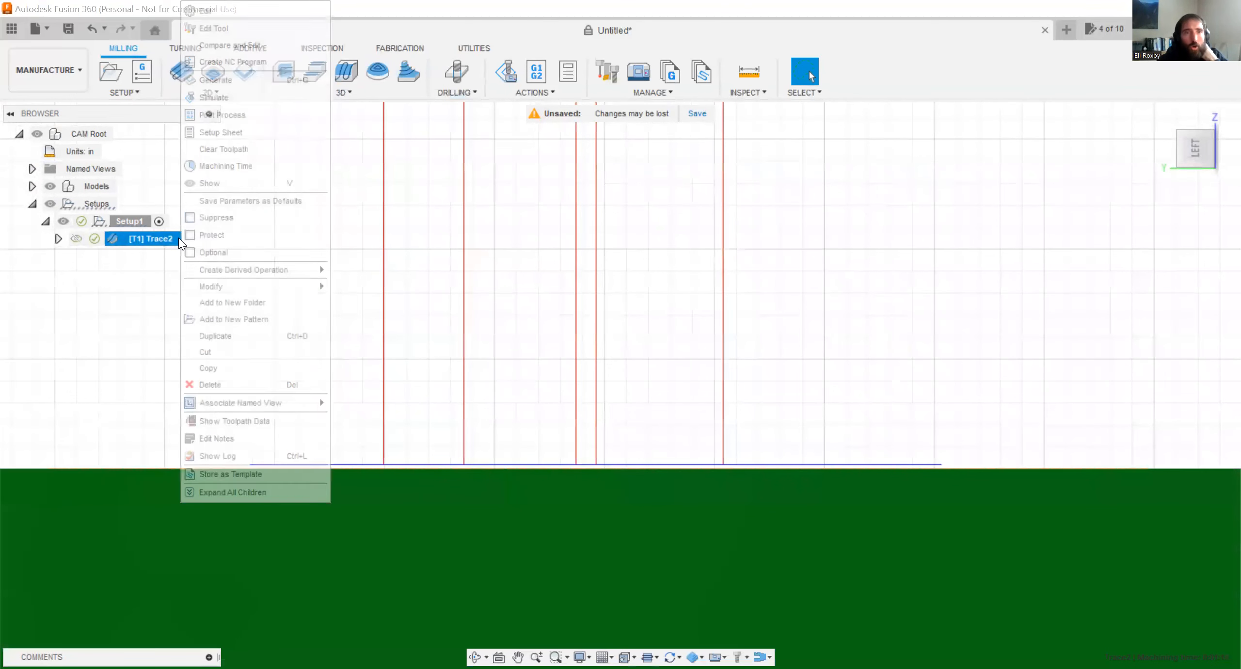
{"action": "left_click", "coordinate": [235, 11]}
{"action": "left_click", "coordinate": [979, 215]}
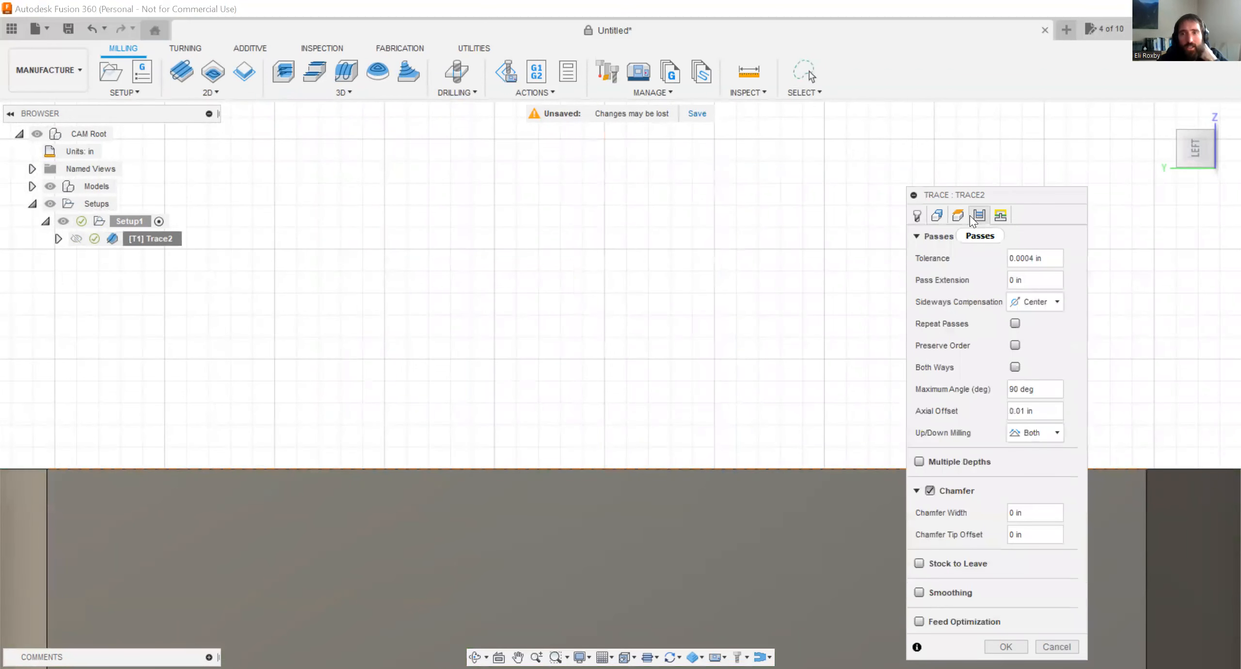
{"action": "left_click", "coordinate": [1044, 410]}
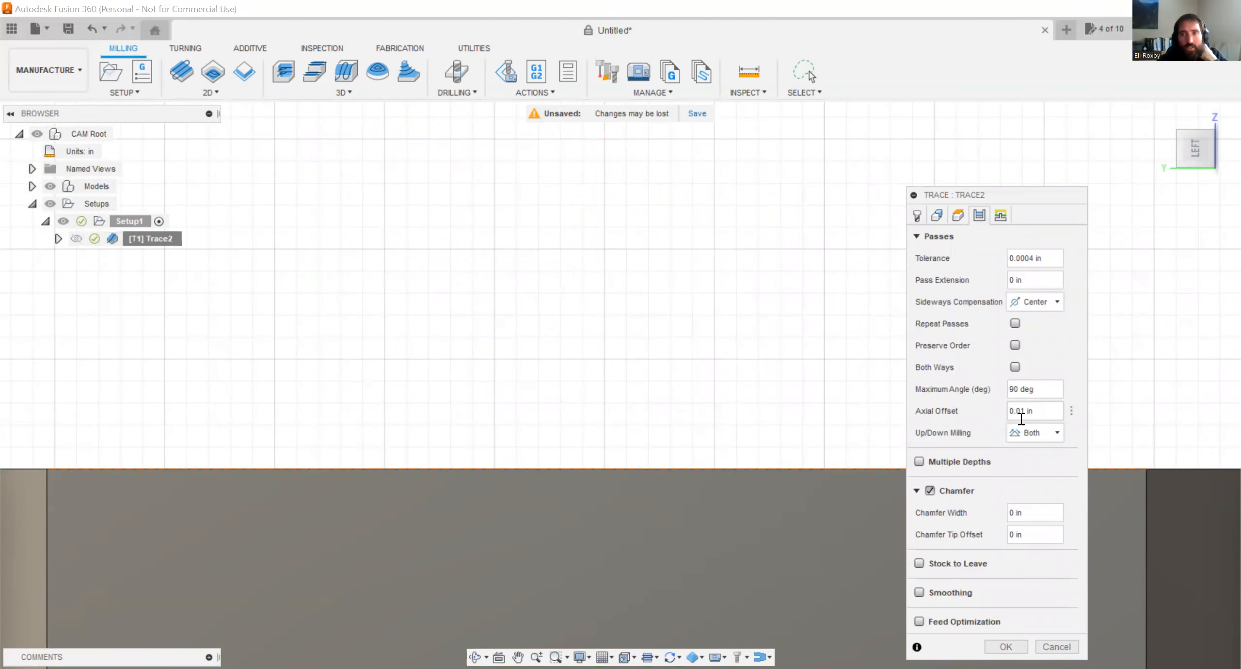
{"action": "left_click", "coordinate": [1010, 413]}
{"action": "type", "text": "-"}
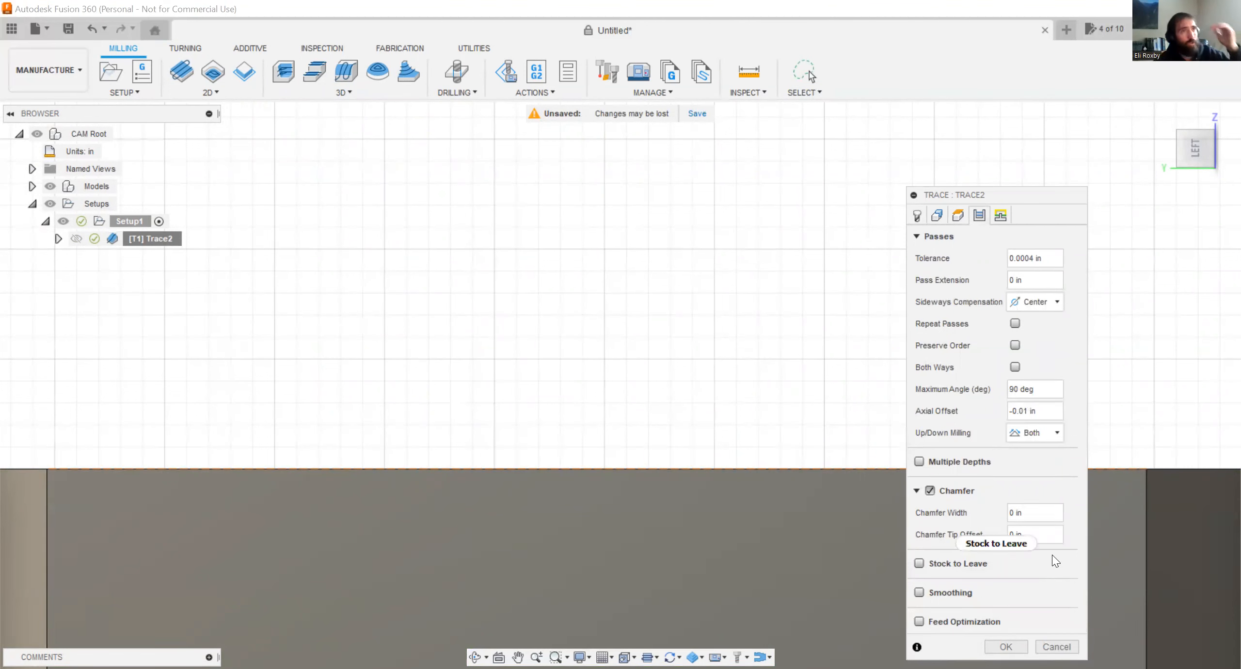
{"action": "left_click", "coordinate": [1070, 410]}
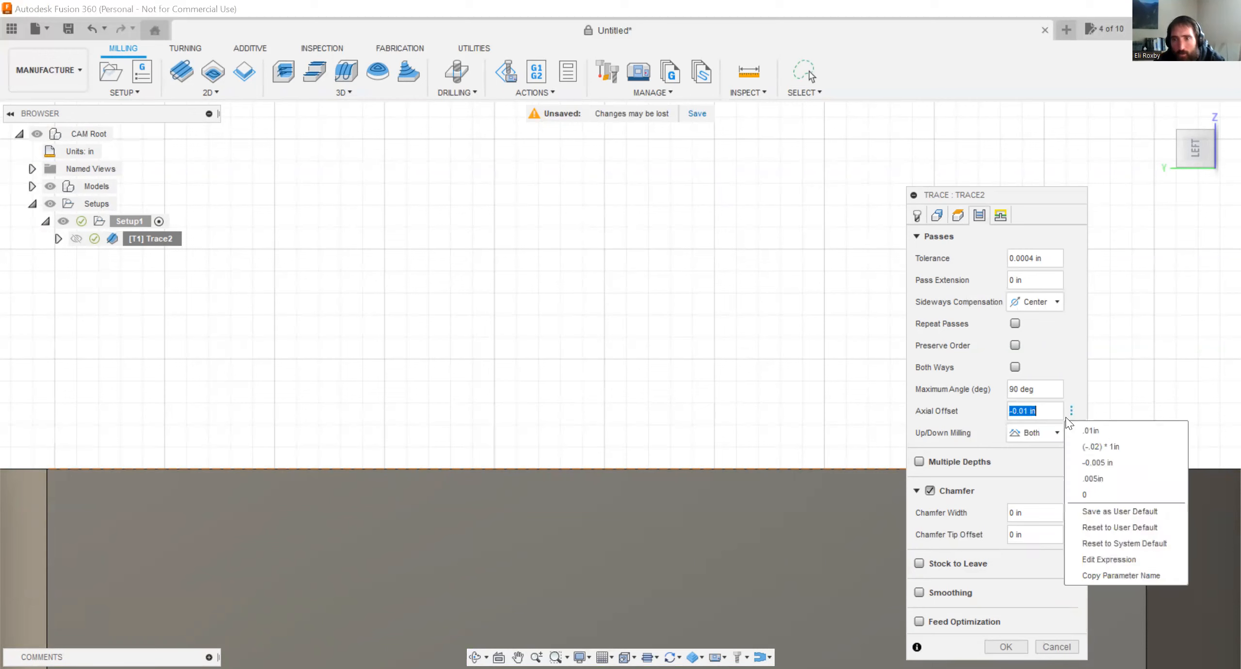
{"action": "left_click", "coordinate": [1042, 417]}
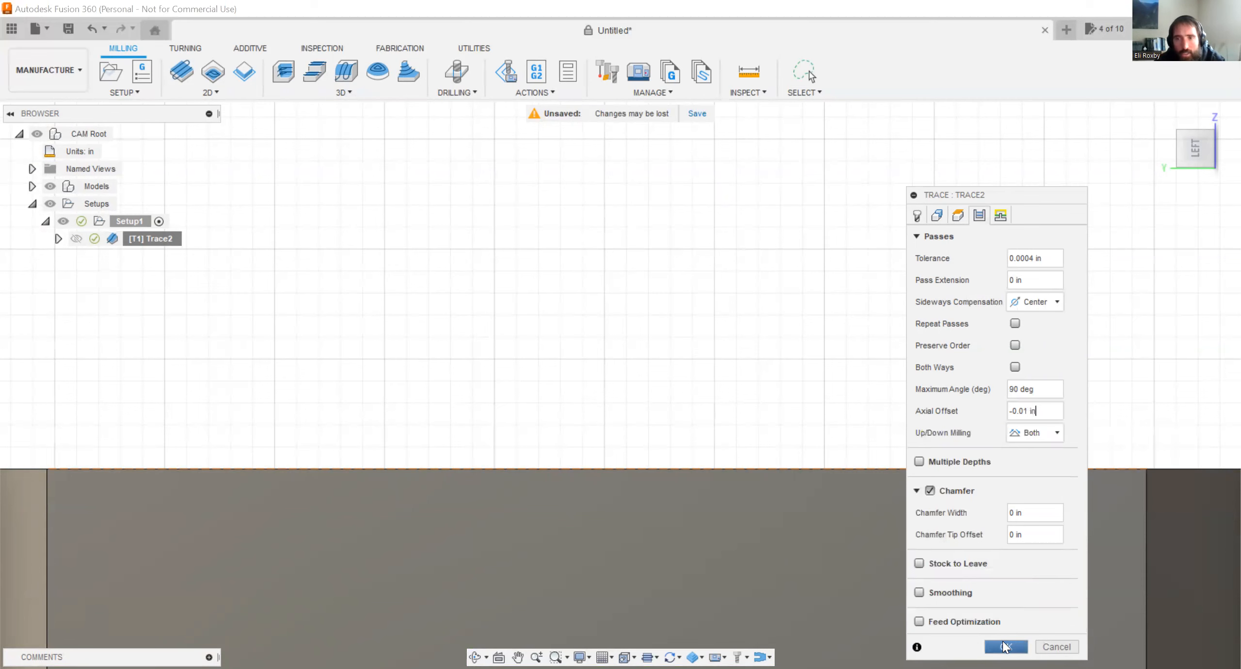
{"action": "key", "text": "Return"}
Review the generation log of the Trace2 operation and close it.
{"action": "middle_click_drag", "start_coordinate": [549, 223], "coordinate": [553, 246], "text": "shift"}
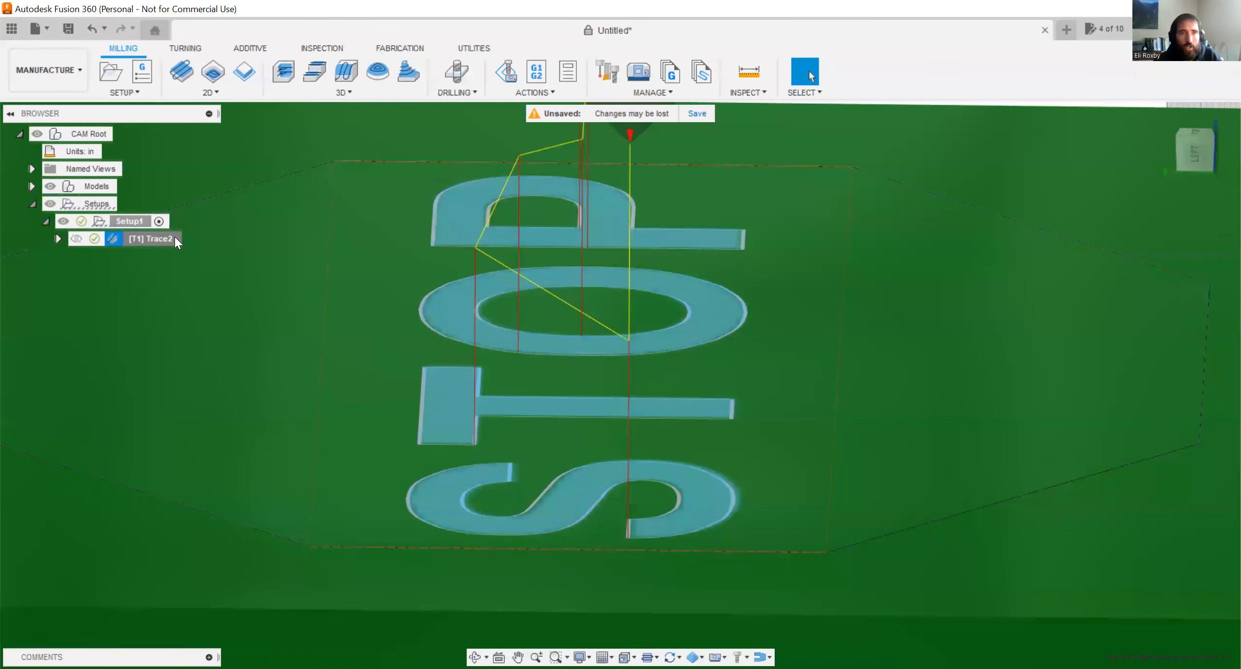
{"action": "double_click", "coordinate": [161, 239]}
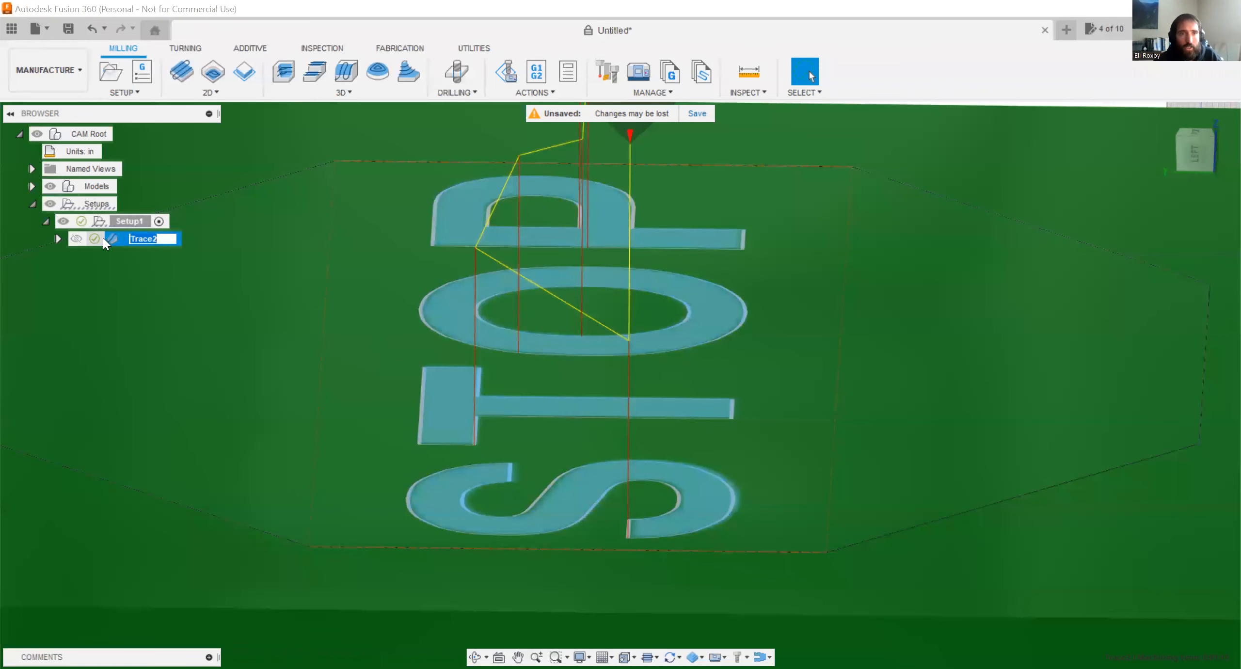
{"action": "left_click", "coordinate": [103, 238]}
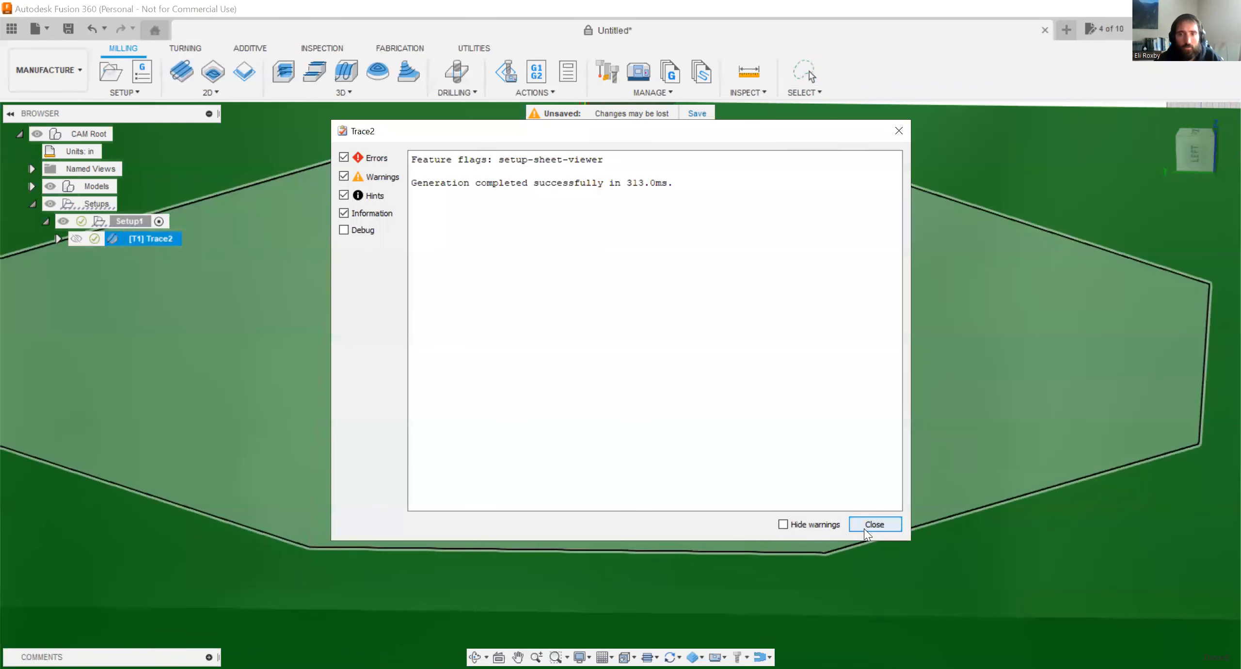
{"action": "left_click", "coordinate": [864, 529]}
Simulate Trace2 again, play it, and examine the cutter tip's depth relative to the sign's top face in the Left view.
{"action": "right_click", "coordinate": [162, 238]}
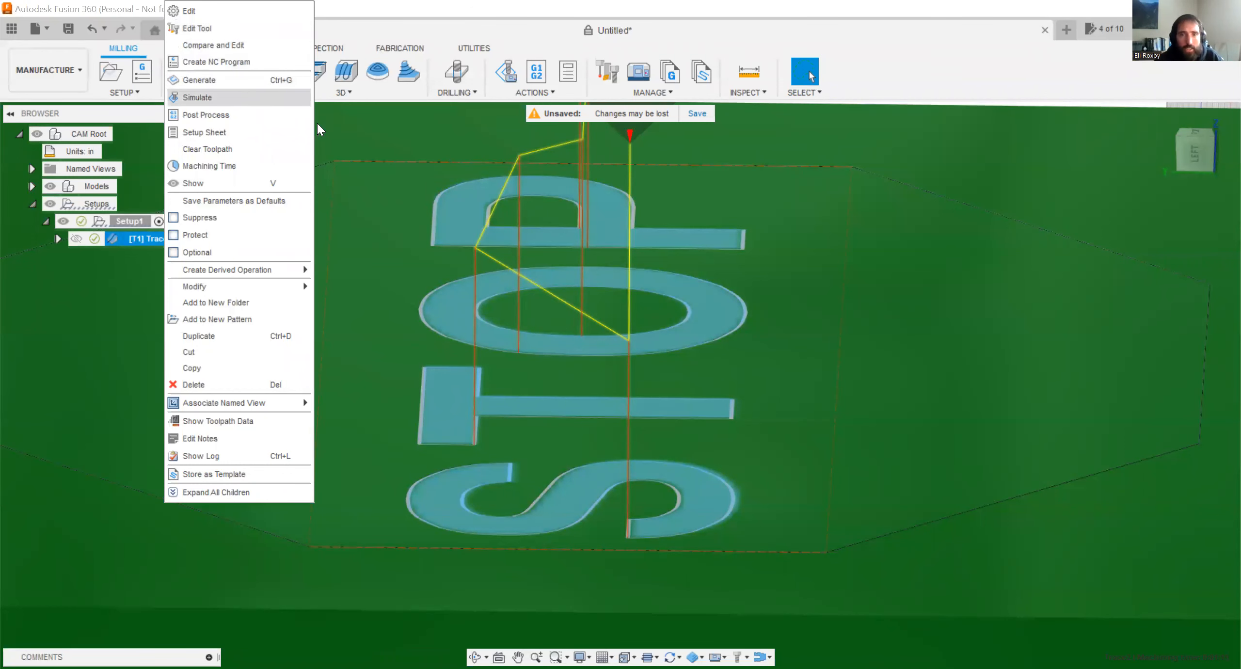
{"action": "key", "text": "Return"}
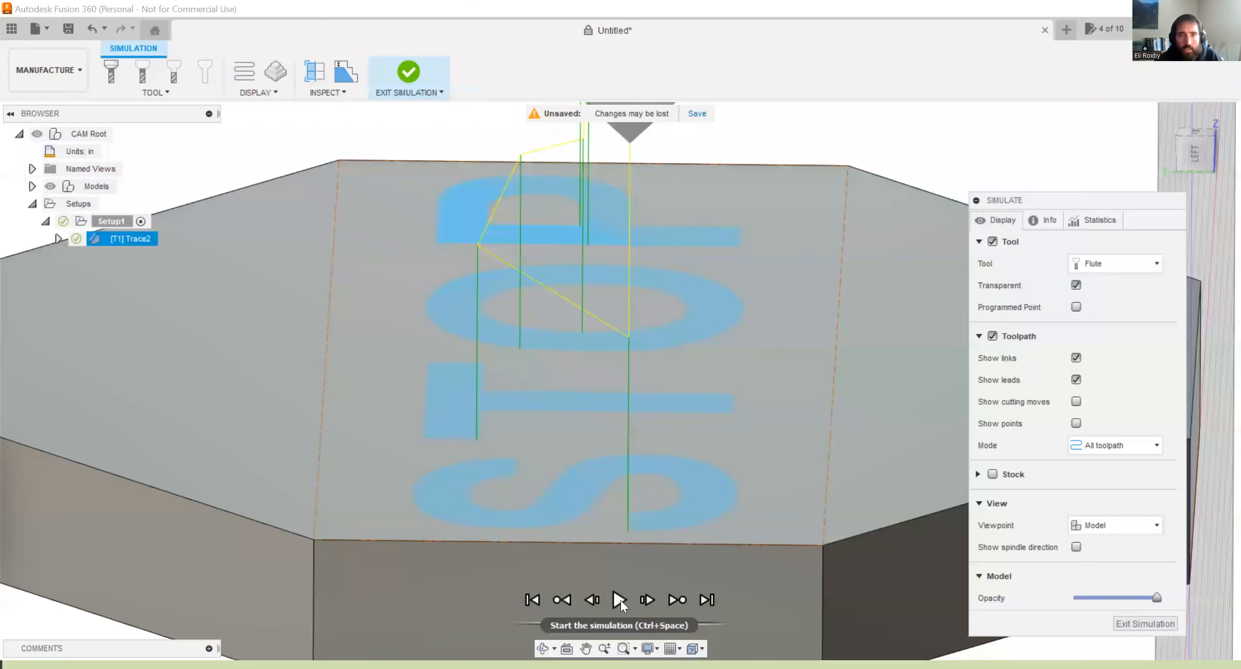
{"action": "left_click", "coordinate": [621, 600]}
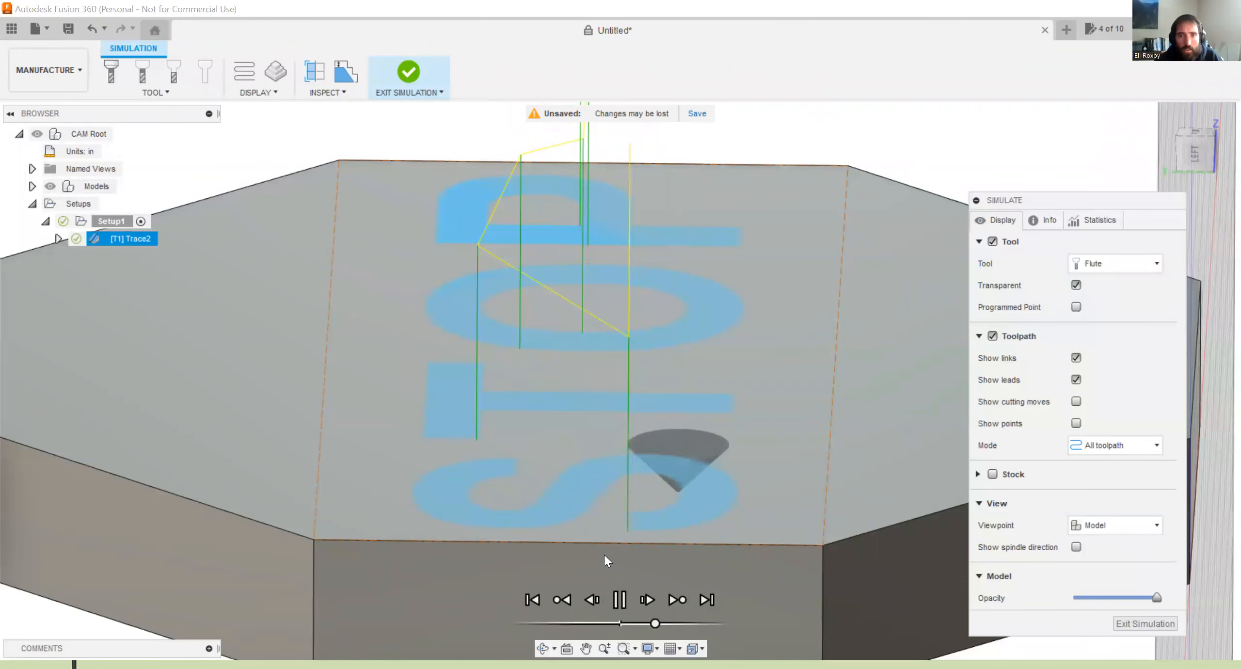
{"action": "middle_click_drag", "start_coordinate": [596, 343], "coordinate": [602, 321], "text": "shift"}
{"action": "left_click", "coordinate": [1195, 147]}
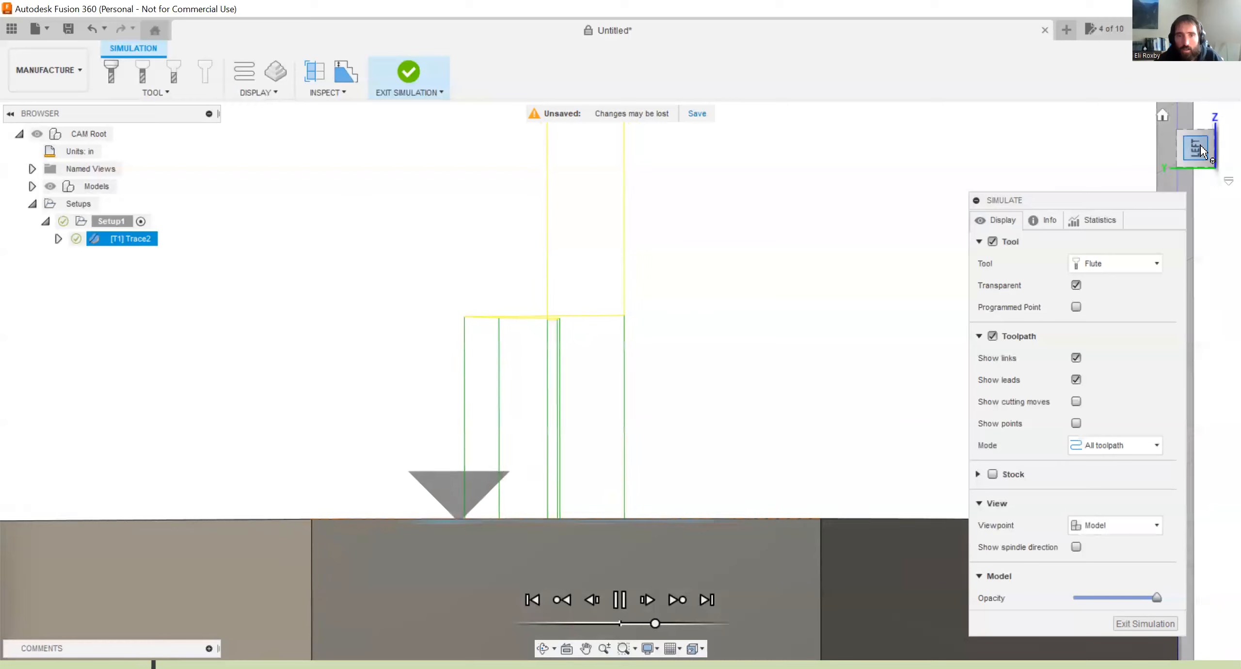
{"action": "scroll", "coordinate": [552, 526], "scroll_direction": "up", "scroll_amount": 10}
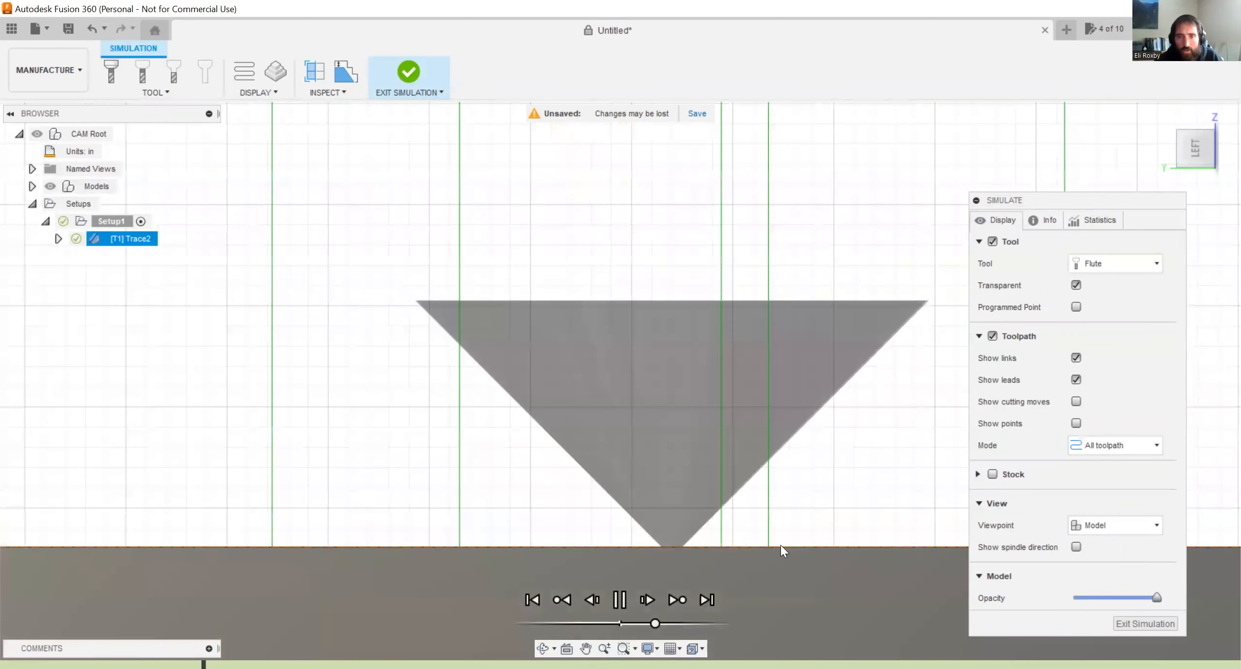
{"action": "scroll", "coordinate": [587, 488], "scroll_direction": "down", "scroll_amount": 5}
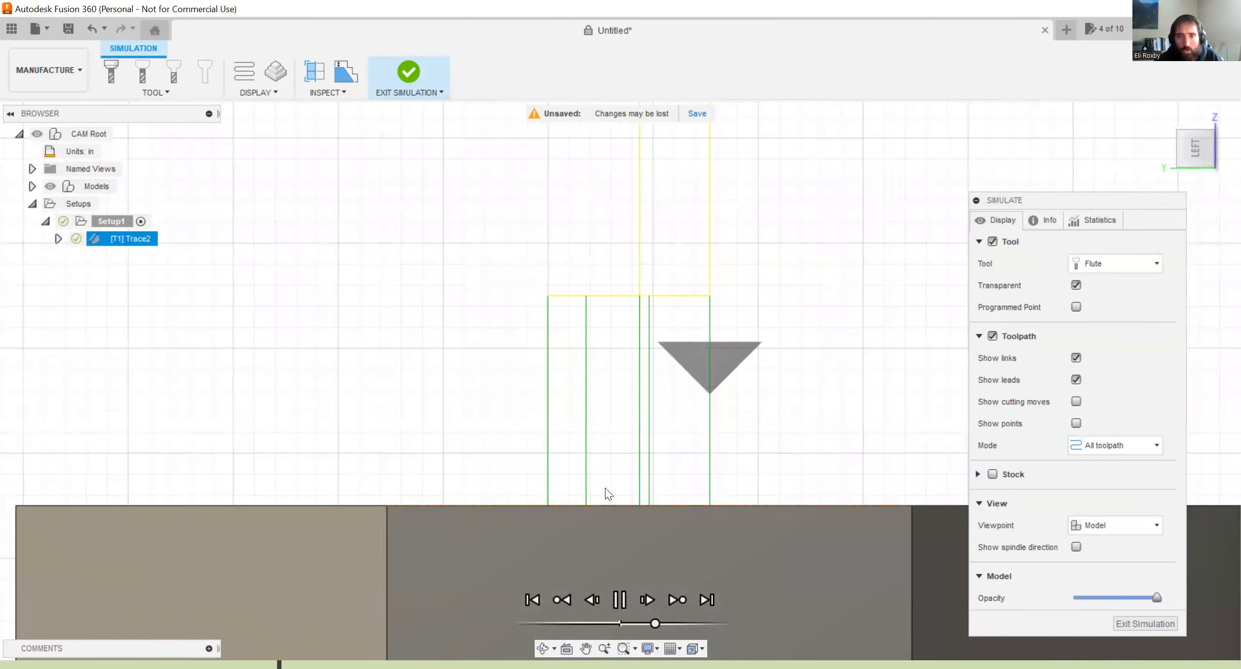
{"action": "middle_click_drag", "start_coordinate": [618, 313], "coordinate": [565, 340], "text": "shift"}
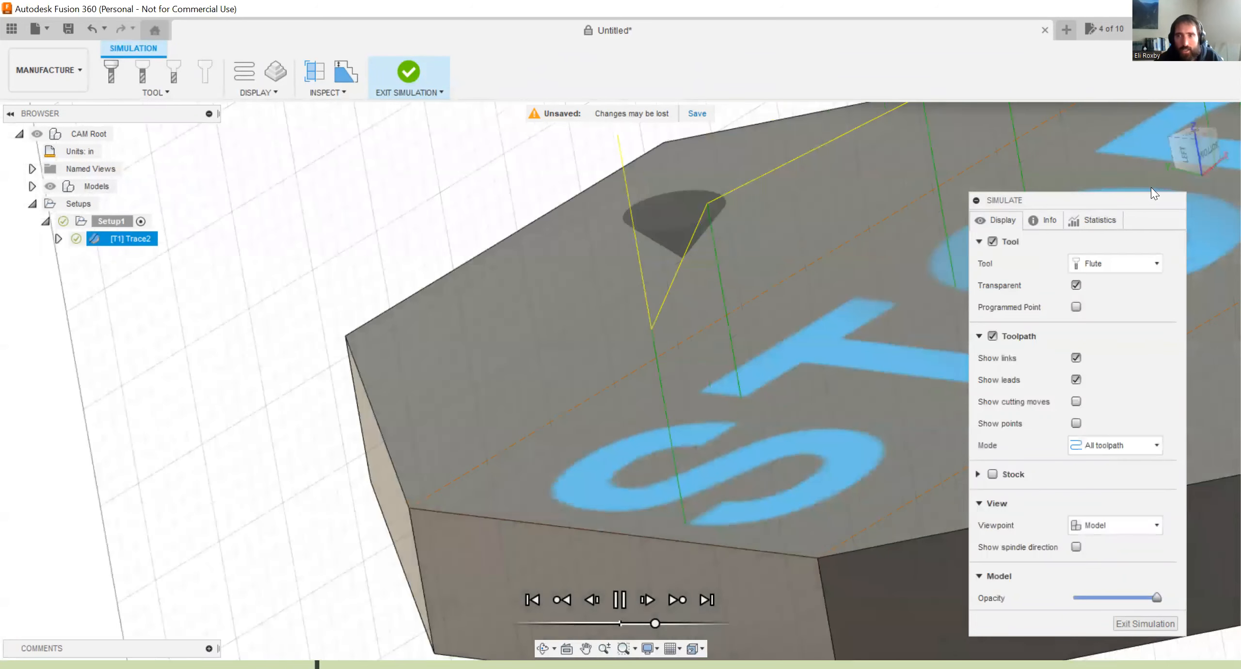
{"action": "left_click", "coordinate": [1195, 146]}
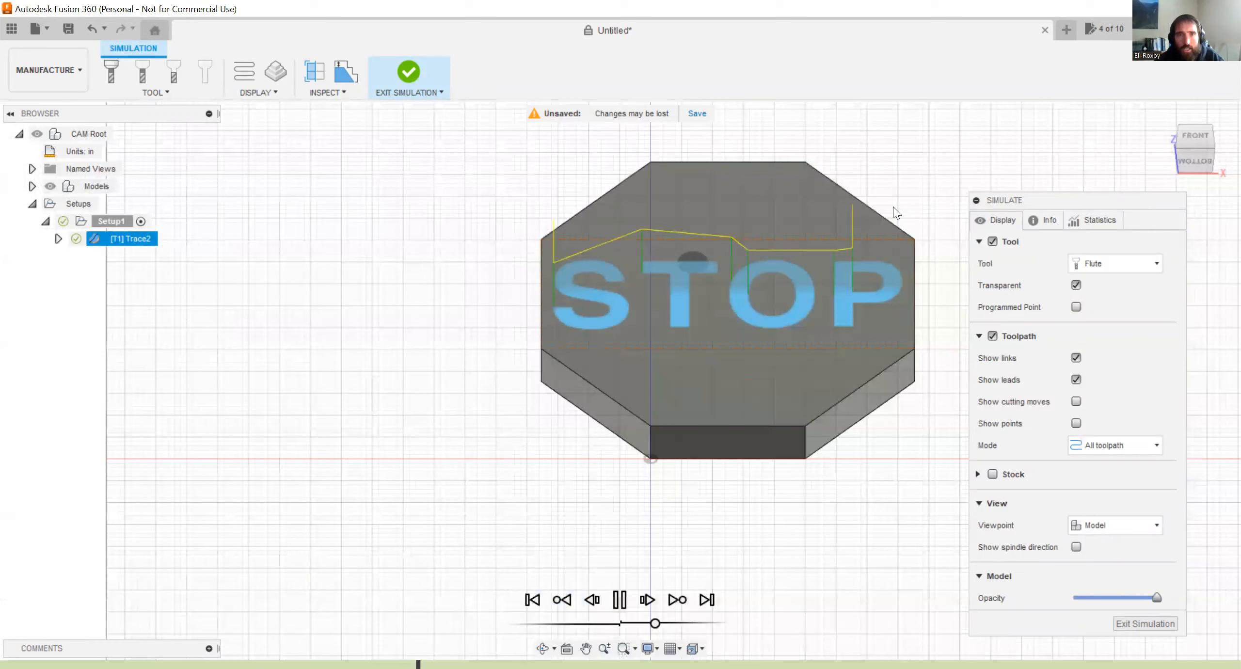
Hide the toolpath and show the stock, examine the cut around the STOP letters as the simulation plays, and exit.
{"action": "left_click", "coordinate": [992, 336]}
{"action": "left_click", "coordinate": [992, 365]}
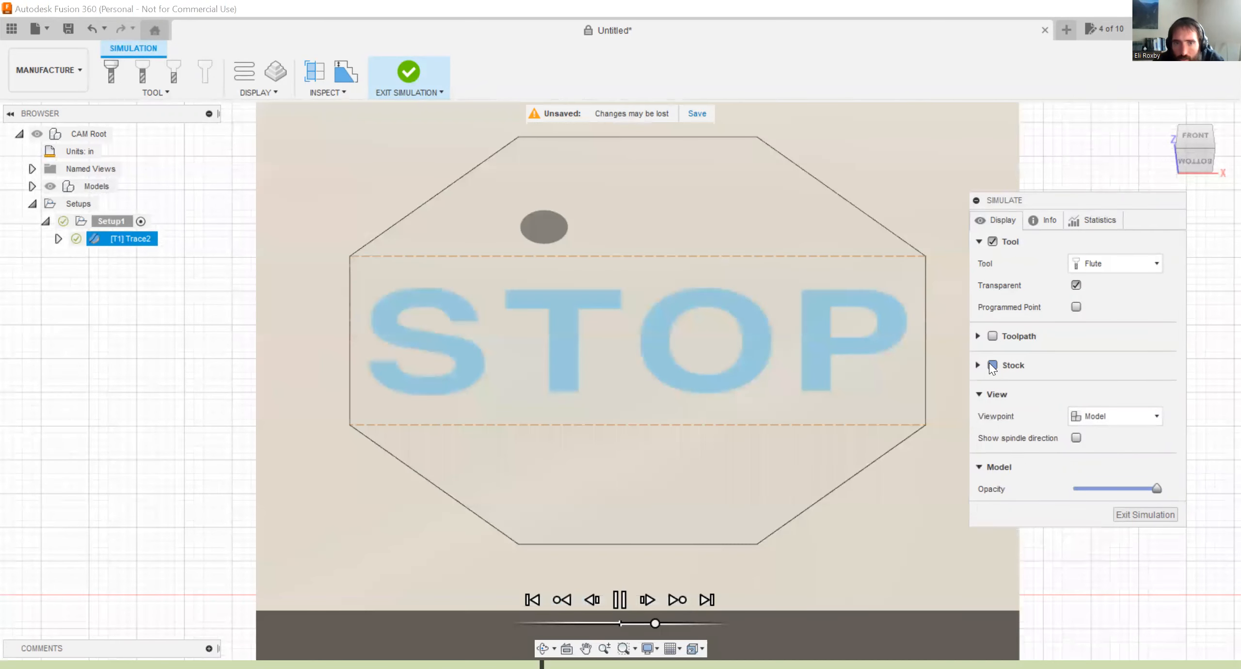
{"action": "scroll", "coordinate": [485, 353], "scroll_direction": "up", "scroll_amount": 5}
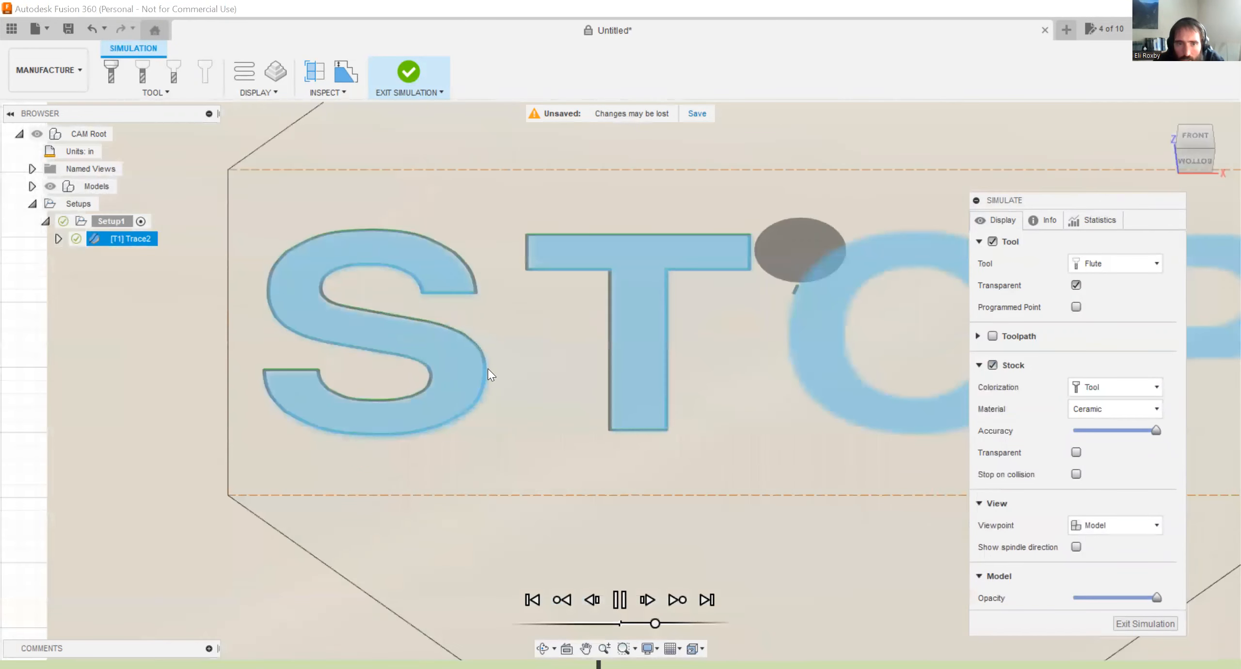
{"action": "scroll", "coordinate": [465, 441], "scroll_direction": "down", "scroll_amount": 5}
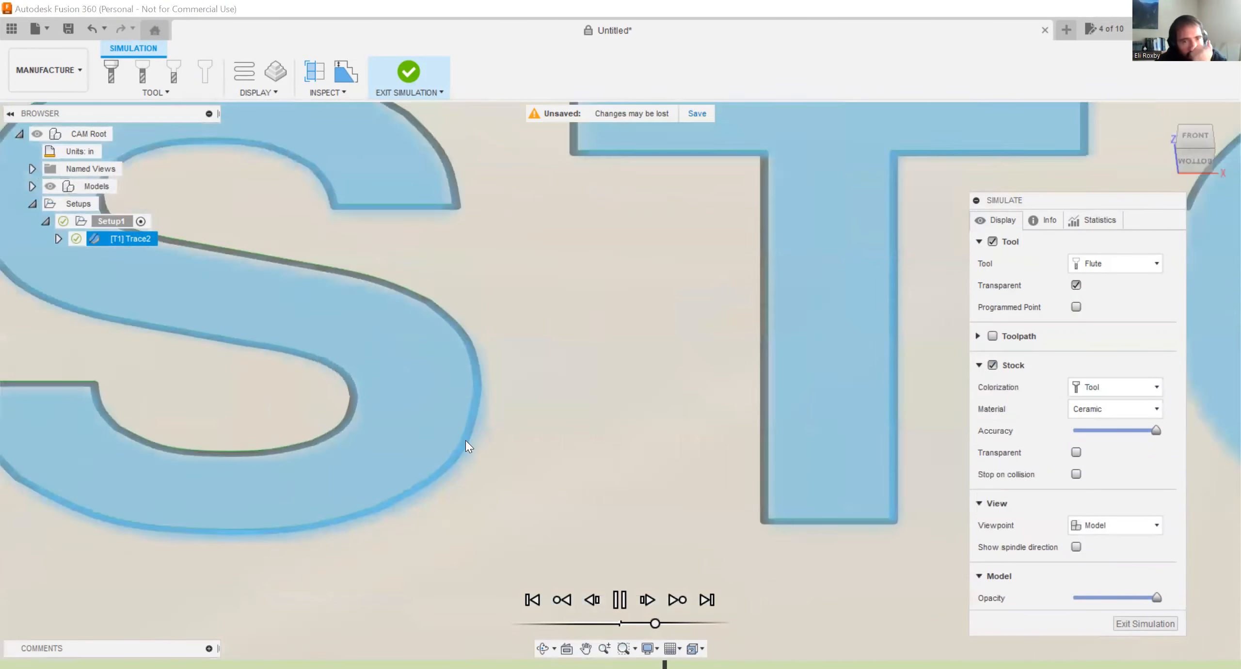
{"action": "scroll", "coordinate": [323, 319], "scroll_direction": "down", "scroll_amount": 3}
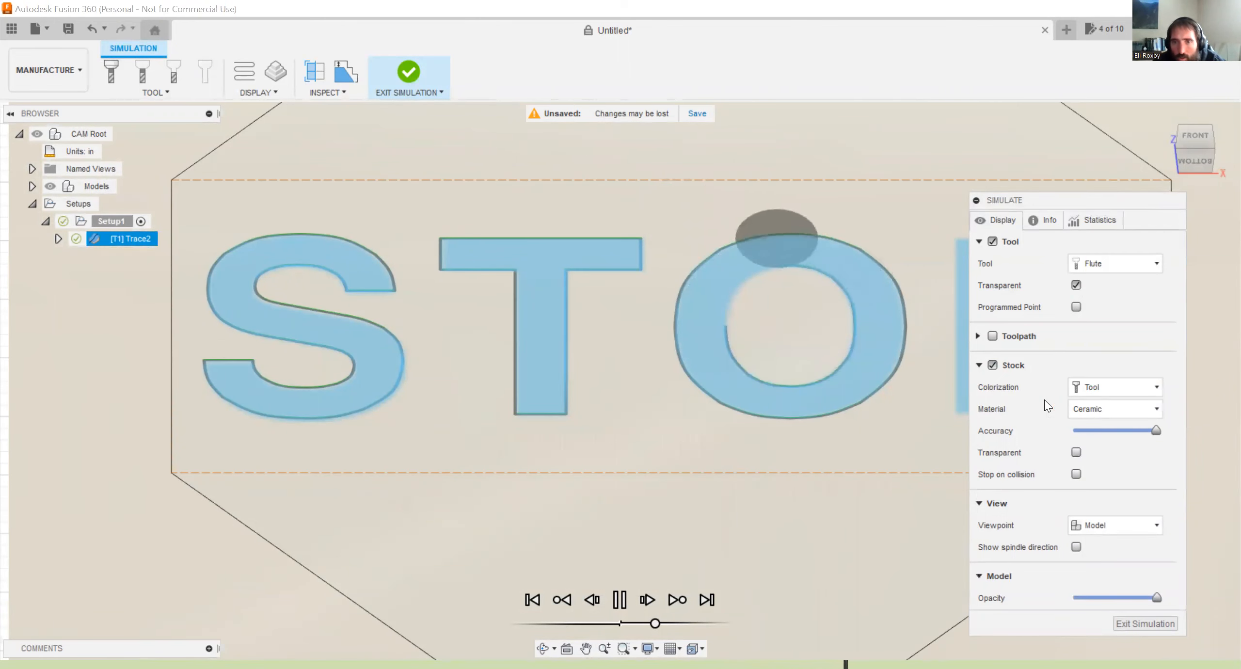
{"action": "scroll", "coordinate": [320, 332], "scroll_direction": "down", "scroll_amount": 3}
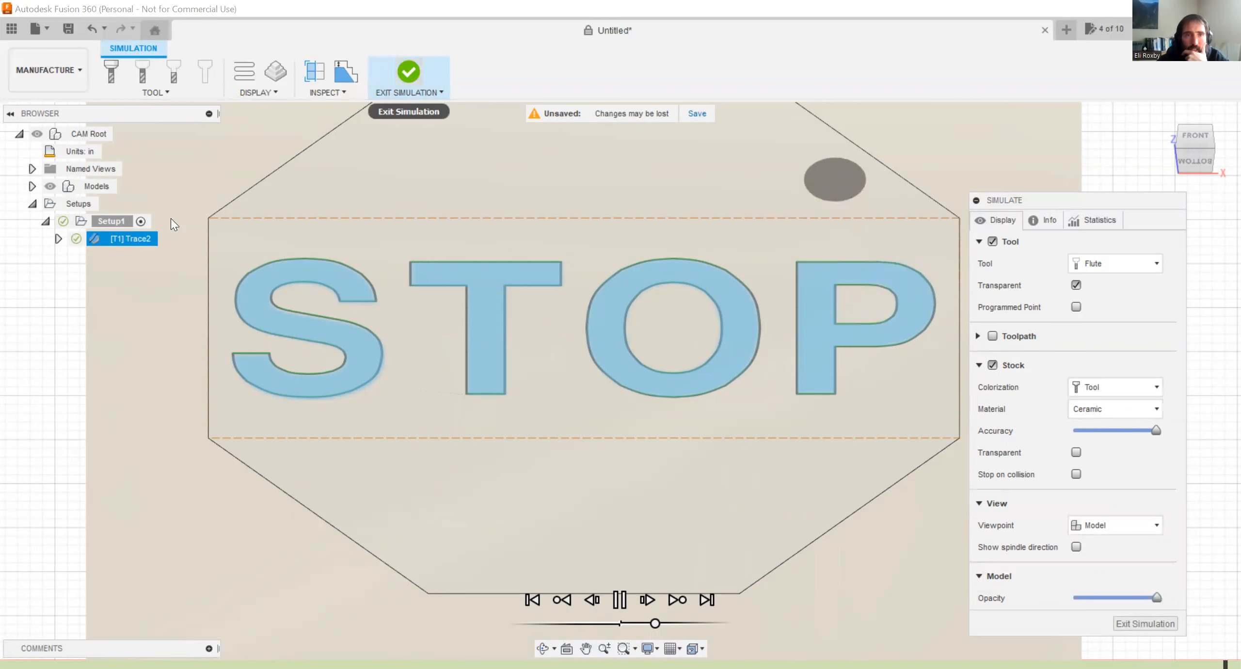
Edit the Trace2 passes to set the Axial Offset to -0.05 in and regenerate the toolpath.
{"action": "right_click", "coordinate": [154, 237]}
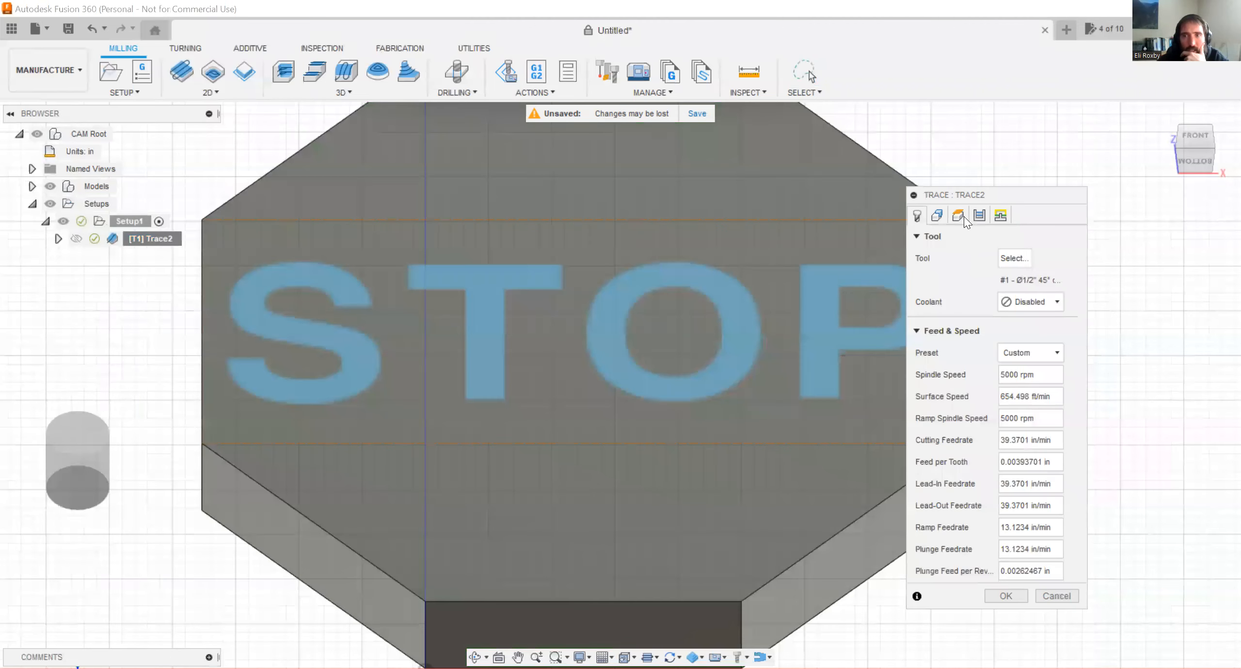
{"action": "left_click", "coordinate": [985, 221]}
{"action": "left_click", "coordinate": [1050, 410]}
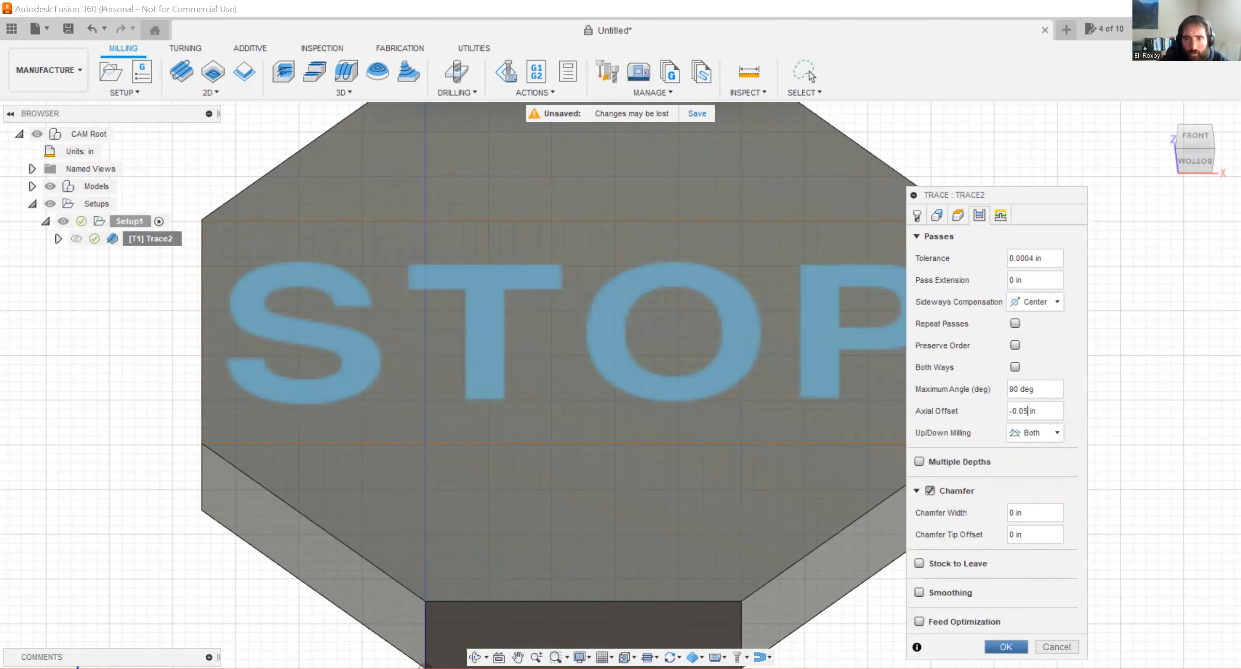
{"action": "key", "text": "Return"}
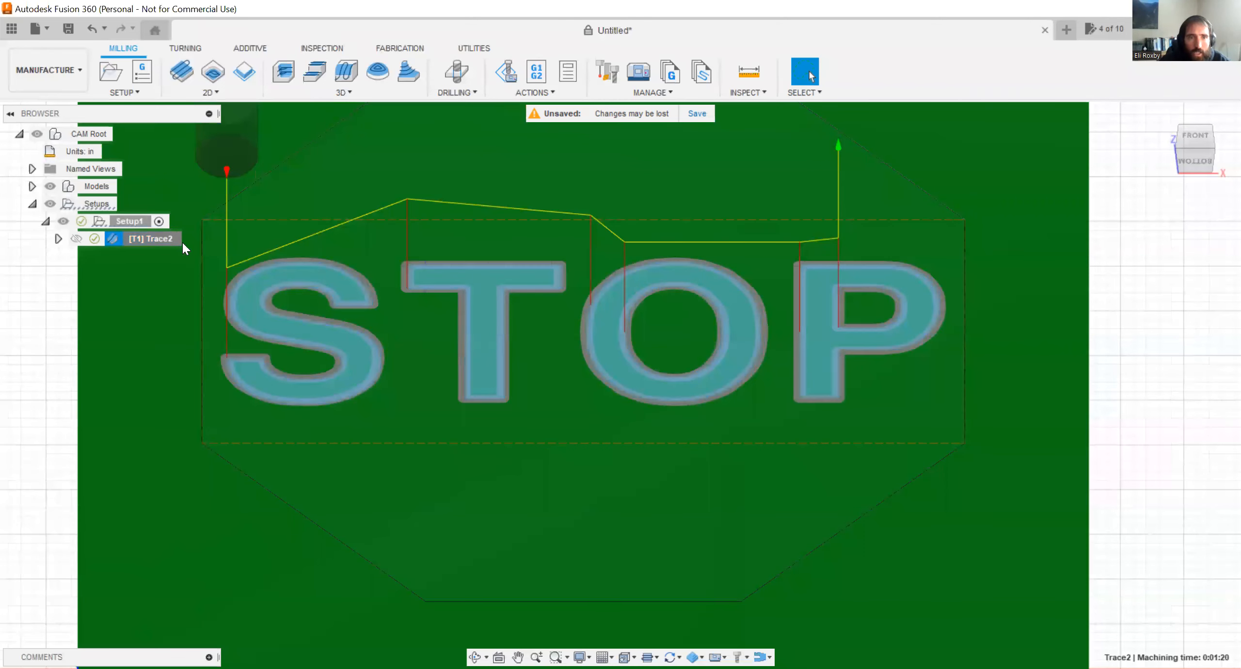
Simulate Trace2 with the deeper offset, examine the carved STOP lettering in the stock, and exit the simulation.
{"action": "right_click", "coordinate": [183, 243]}
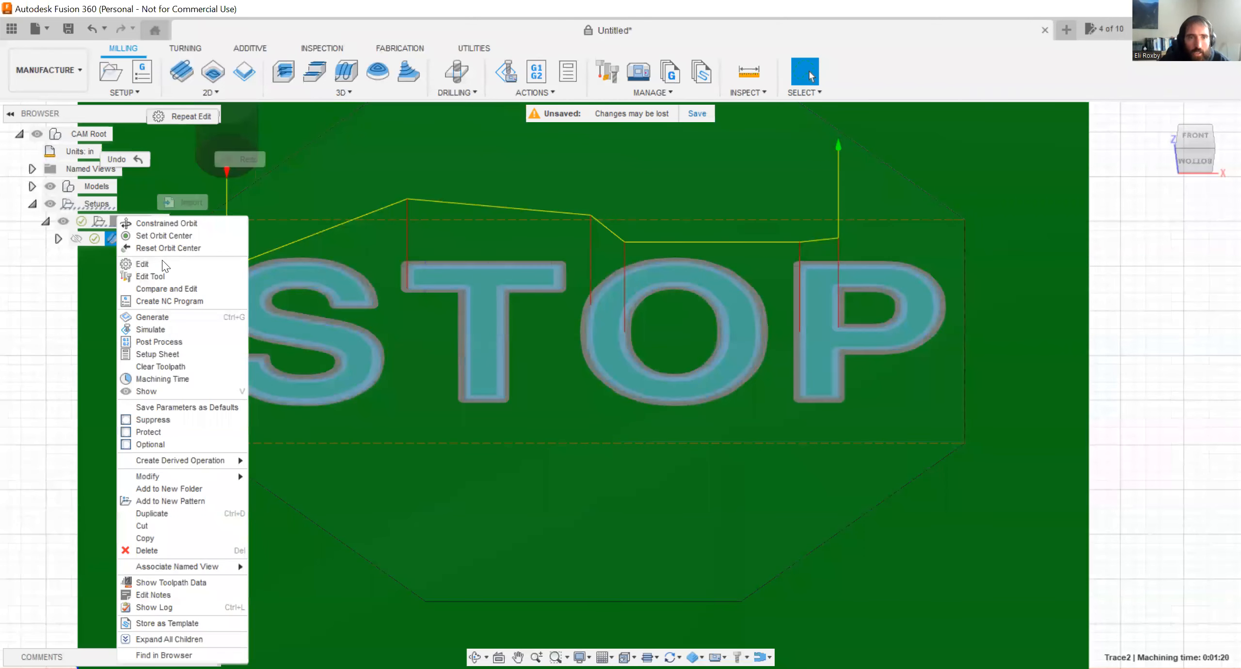
{"action": "left_click", "coordinate": [193, 333]}
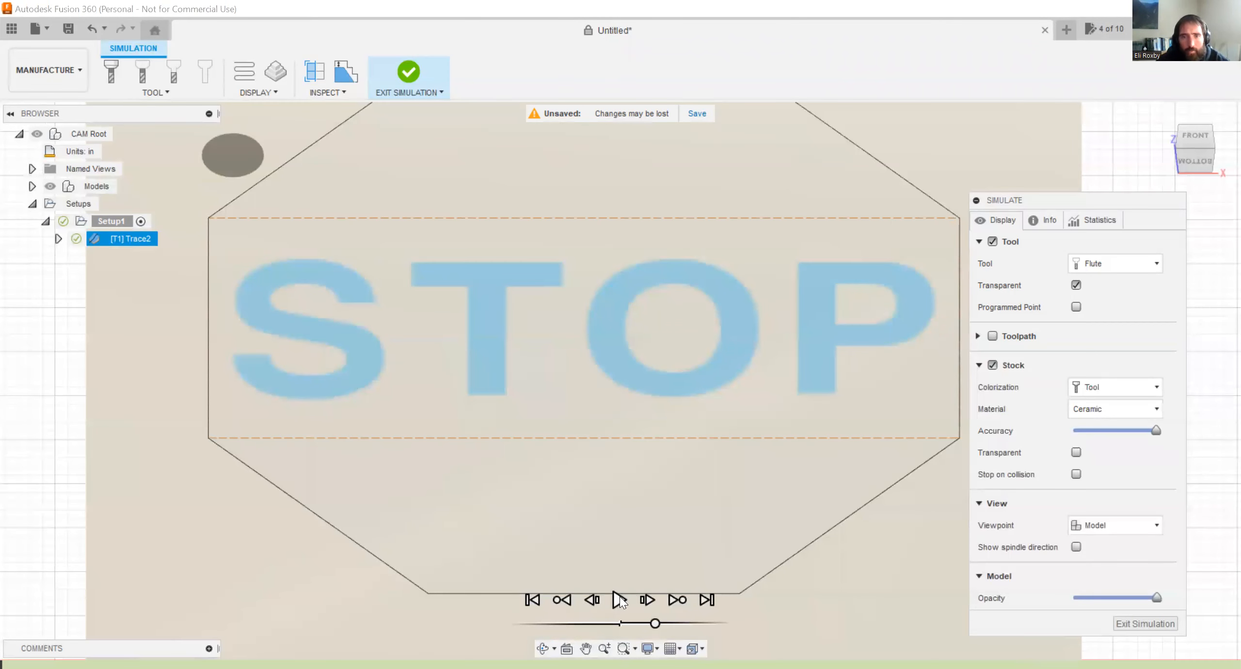
{"action": "left_click", "coordinate": [619, 598]}
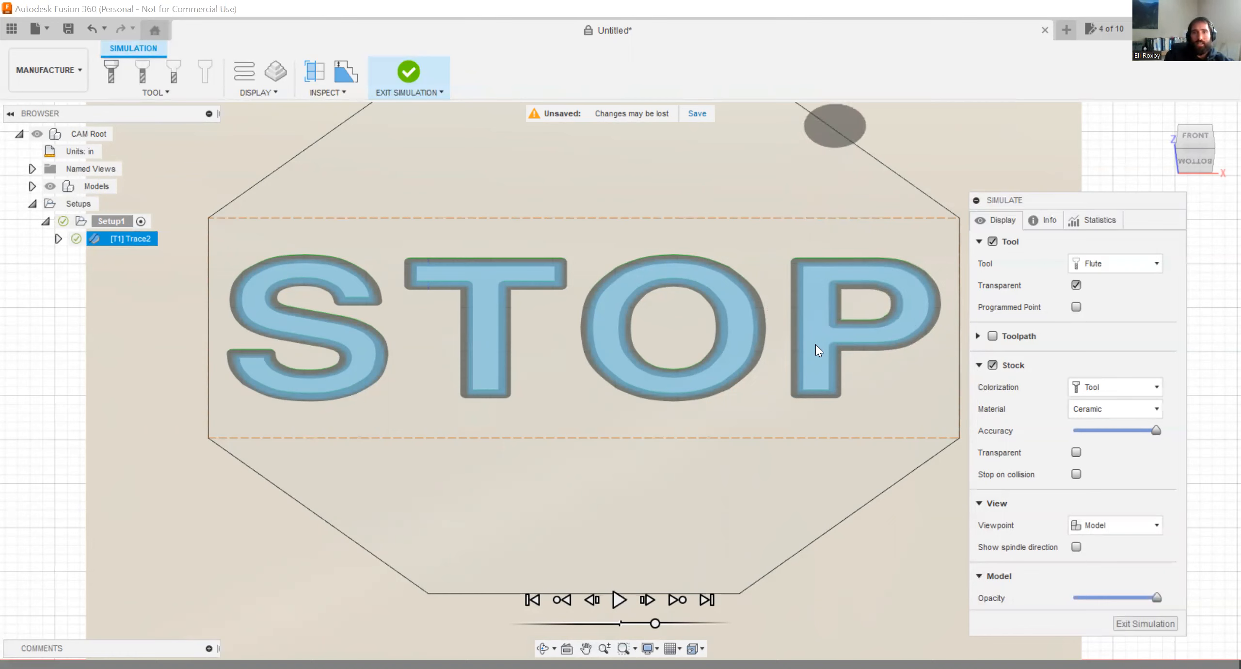
{"action": "scroll", "coordinate": [680, 288], "scroll_direction": "down", "scroll_amount": 3}
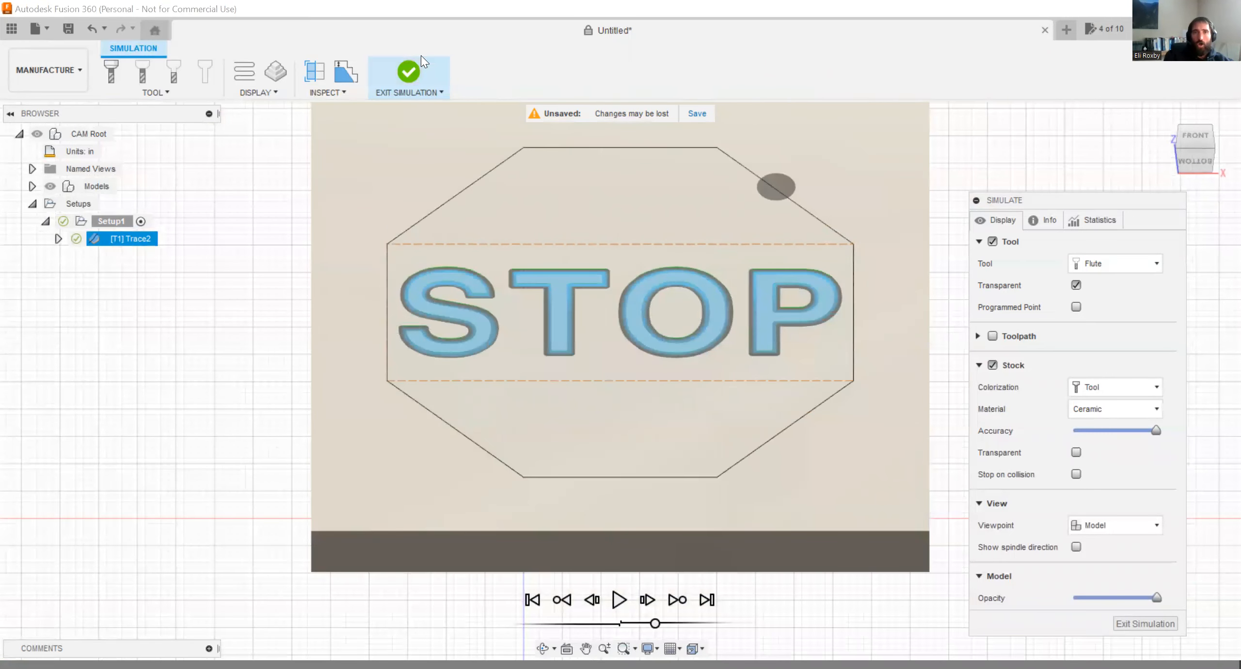
{"action": "left_click", "coordinate": [410, 73]}
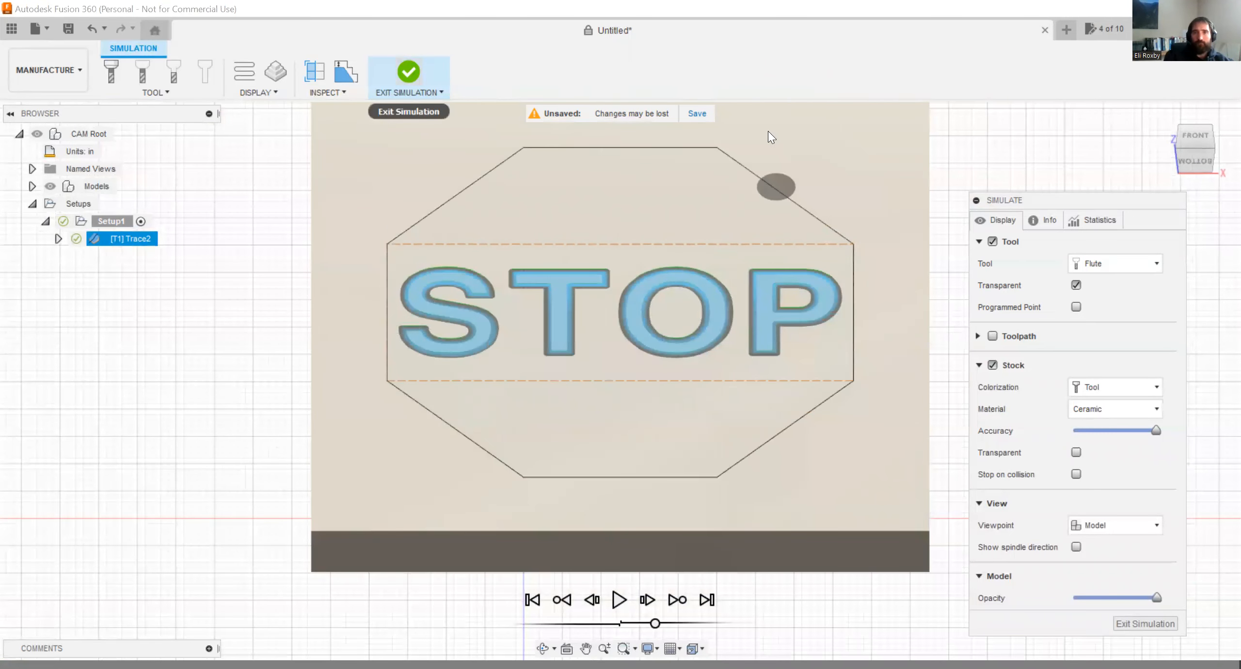
{"action": "left_click", "coordinate": [157, 289]}
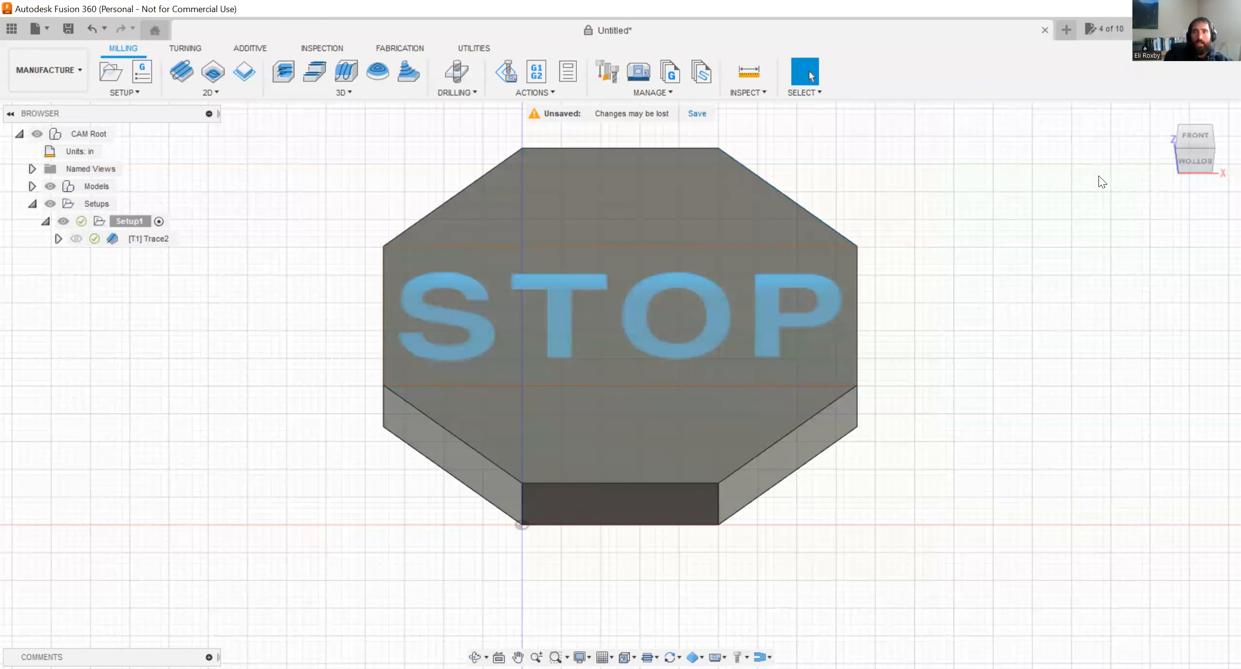
Start a 2D Contour operation and assign it the 1/4" Flat Endmill from the Fusion 360 Library.
{"action": "left_click", "coordinate": [1195, 138]}
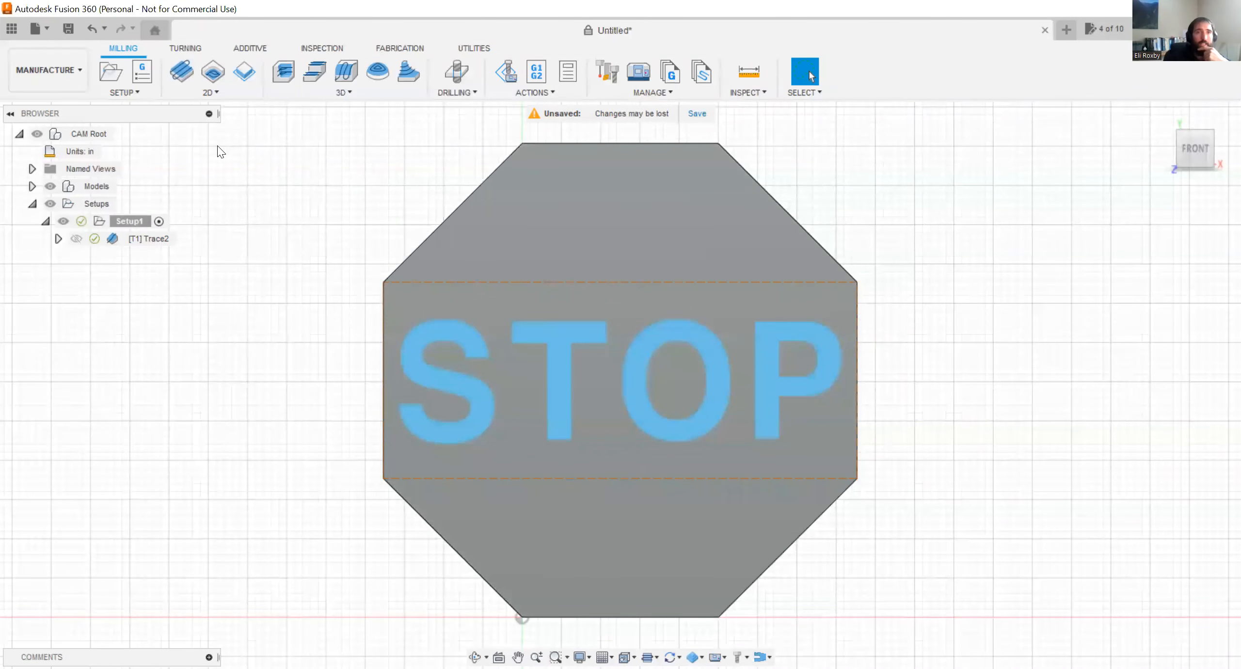
{"action": "left_click", "coordinate": [208, 92]}
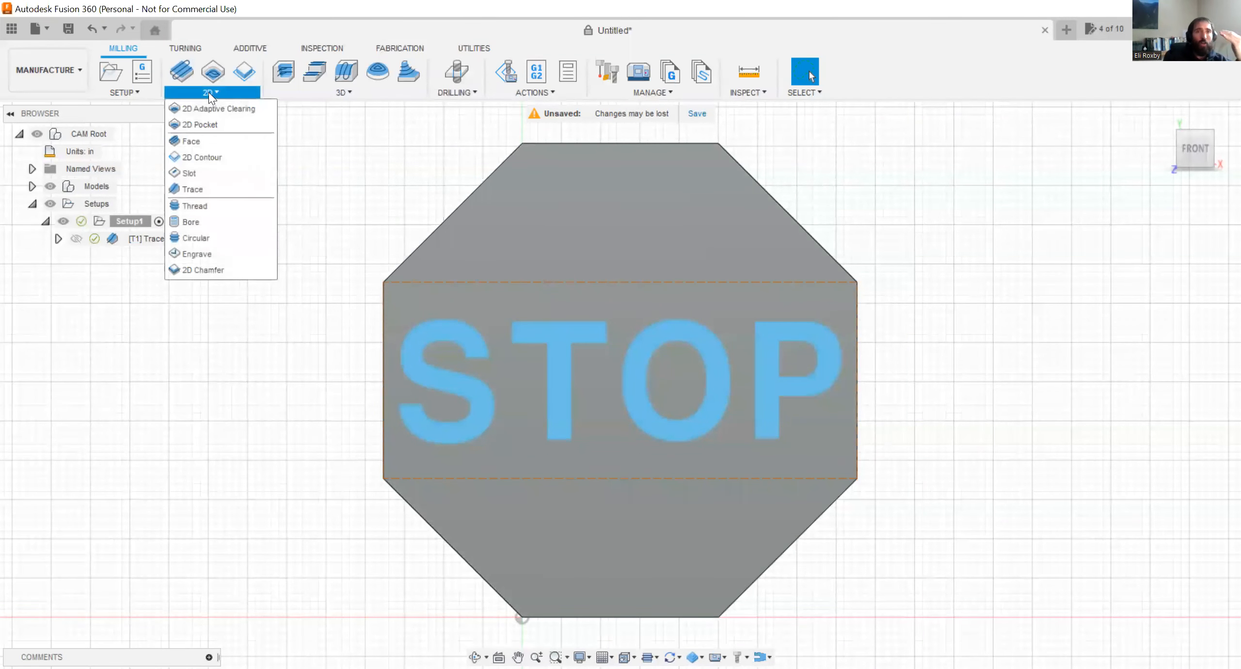
{"action": "left_click", "coordinate": [226, 157]}
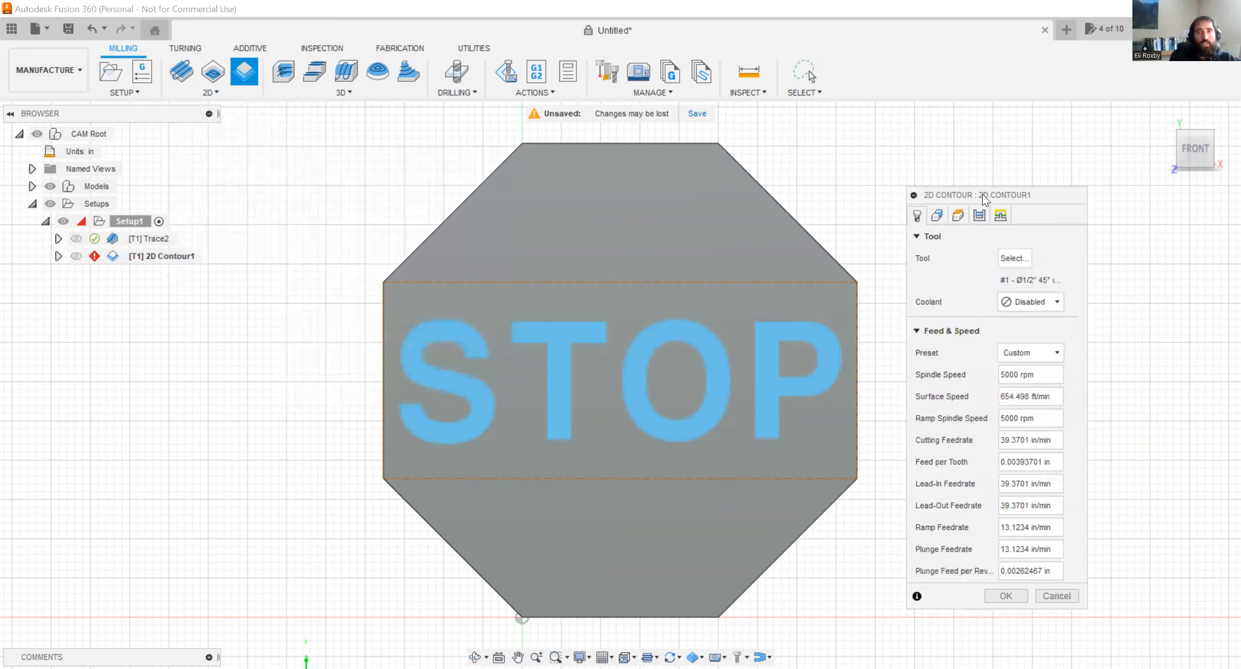
{"action": "left_click_drag", "start_coordinate": [1067, 195], "coordinate": [1097, 184]}
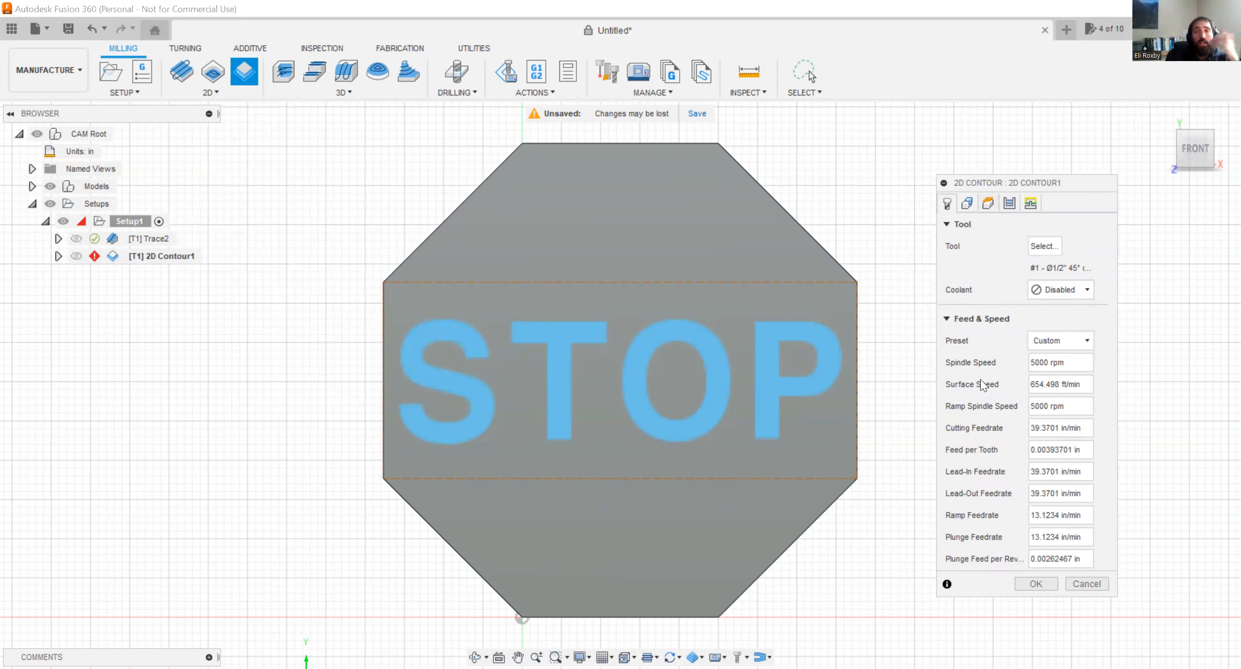
{"action": "left_click", "coordinate": [1039, 245]}
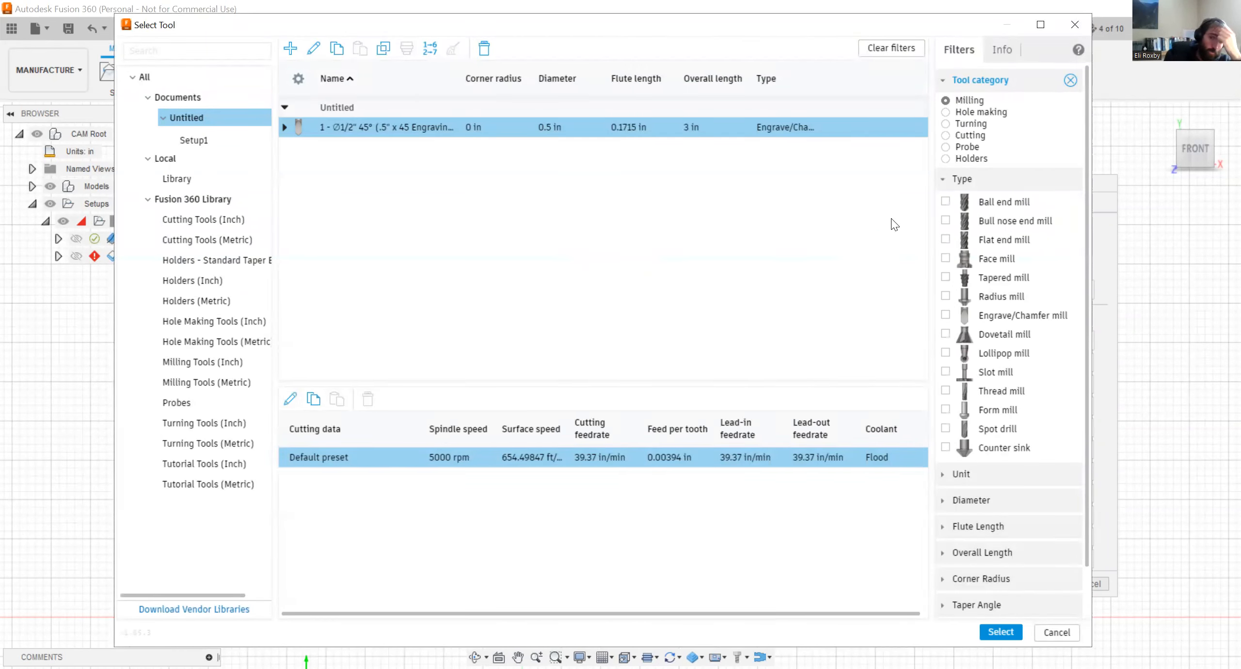
{"action": "left_click", "coordinate": [179, 204]}
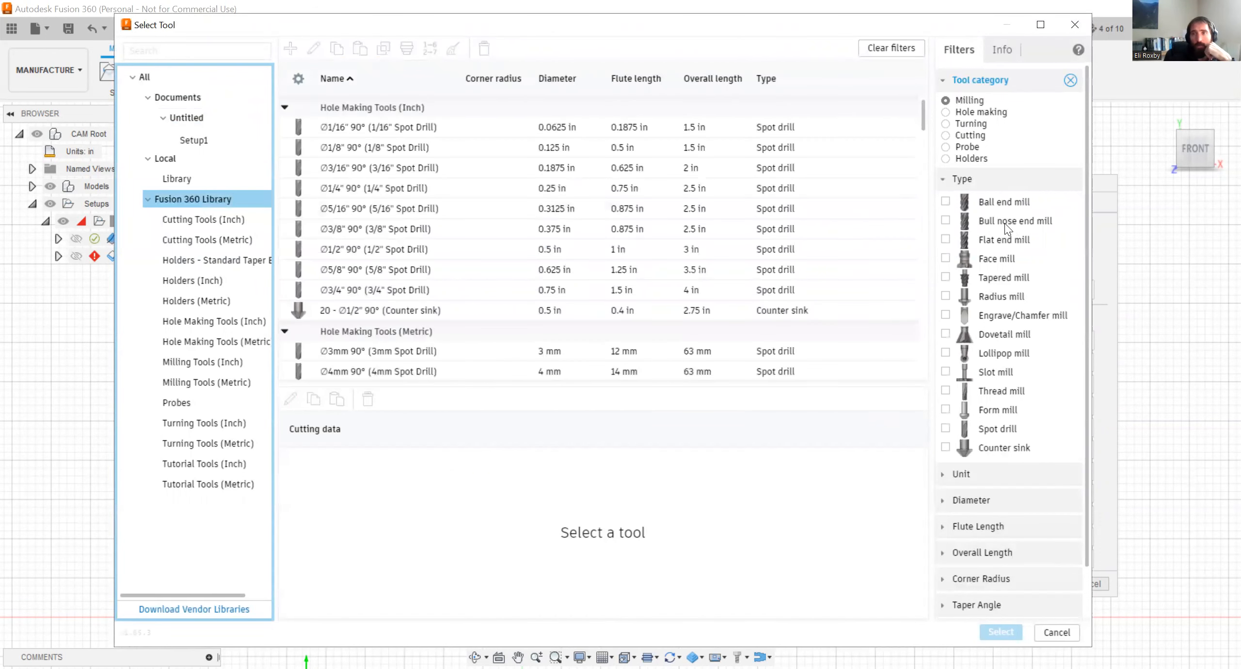
{"action": "left_click", "coordinate": [996, 239]}
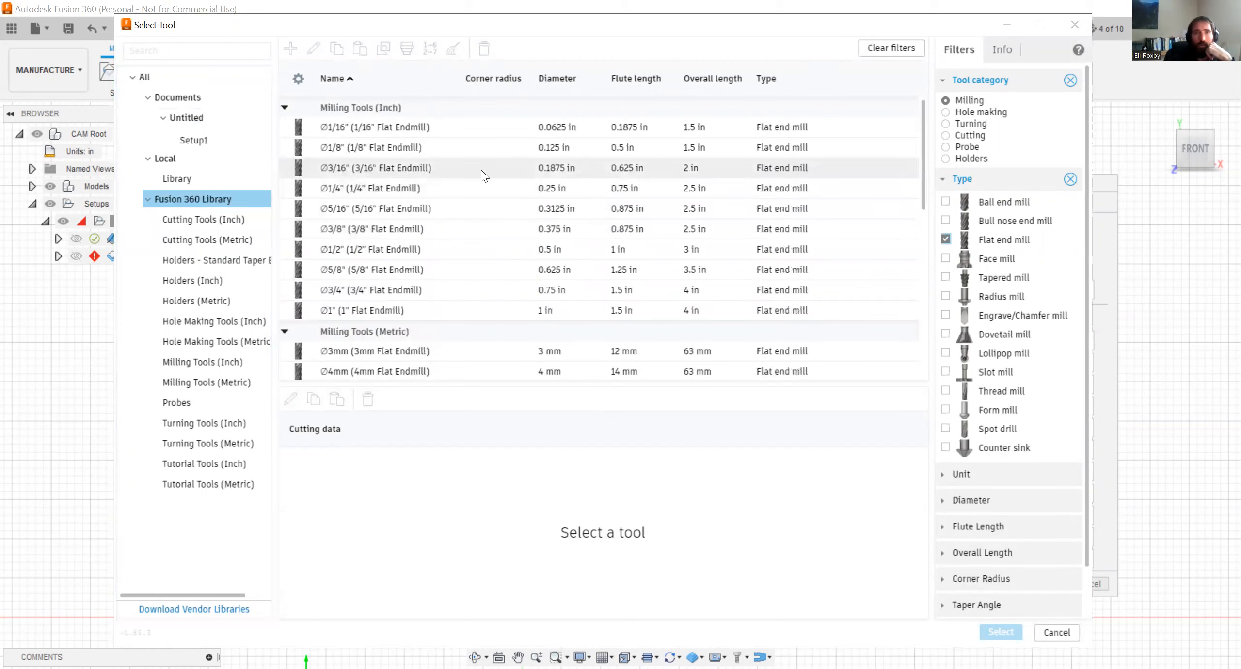
{"action": "left_click", "coordinate": [397, 189]}
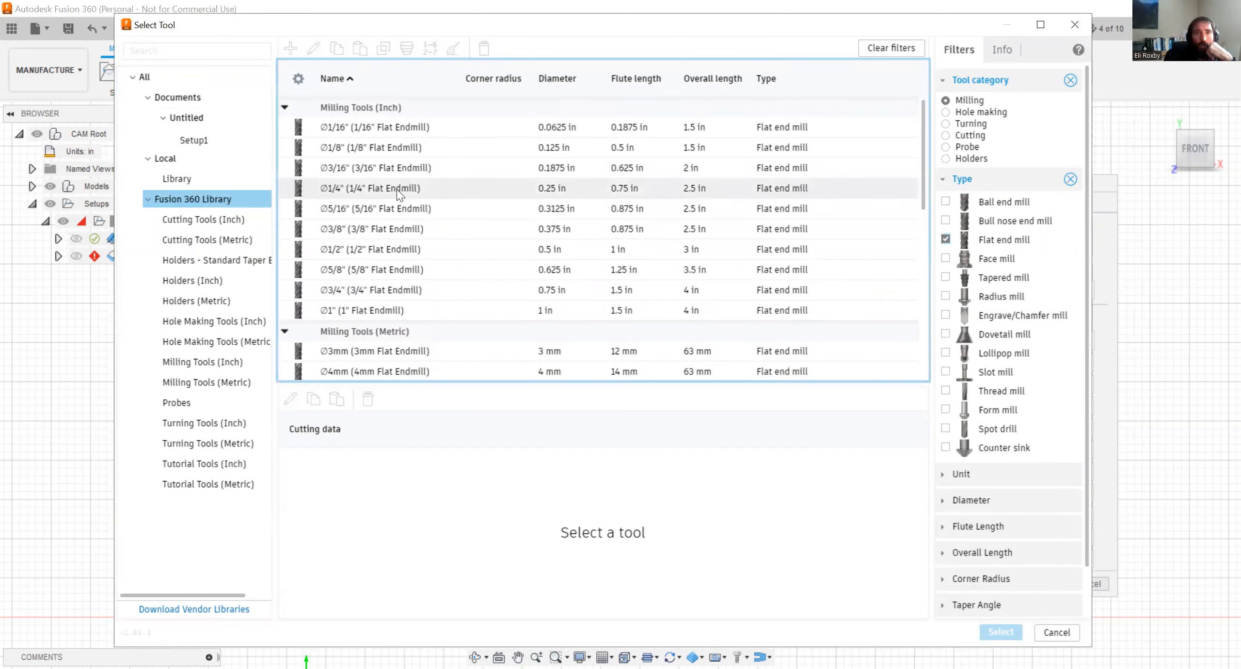
{"action": "left_click", "coordinate": [396, 189]}
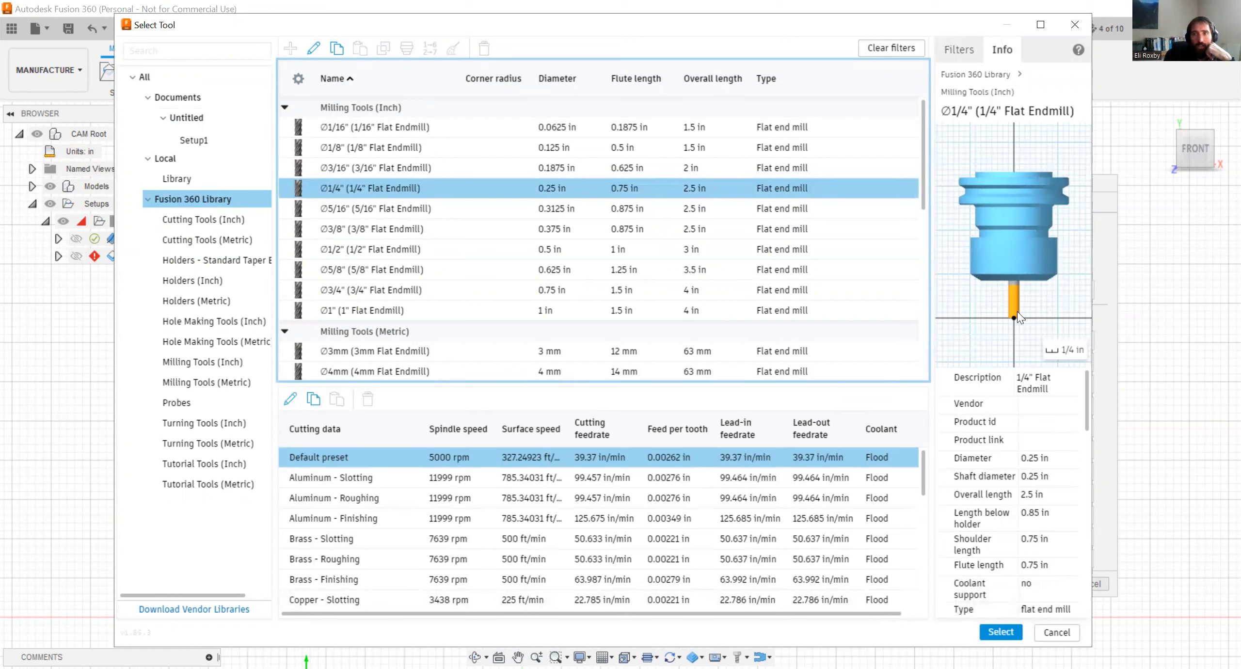
{"action": "left_click", "coordinate": [1000, 632]}
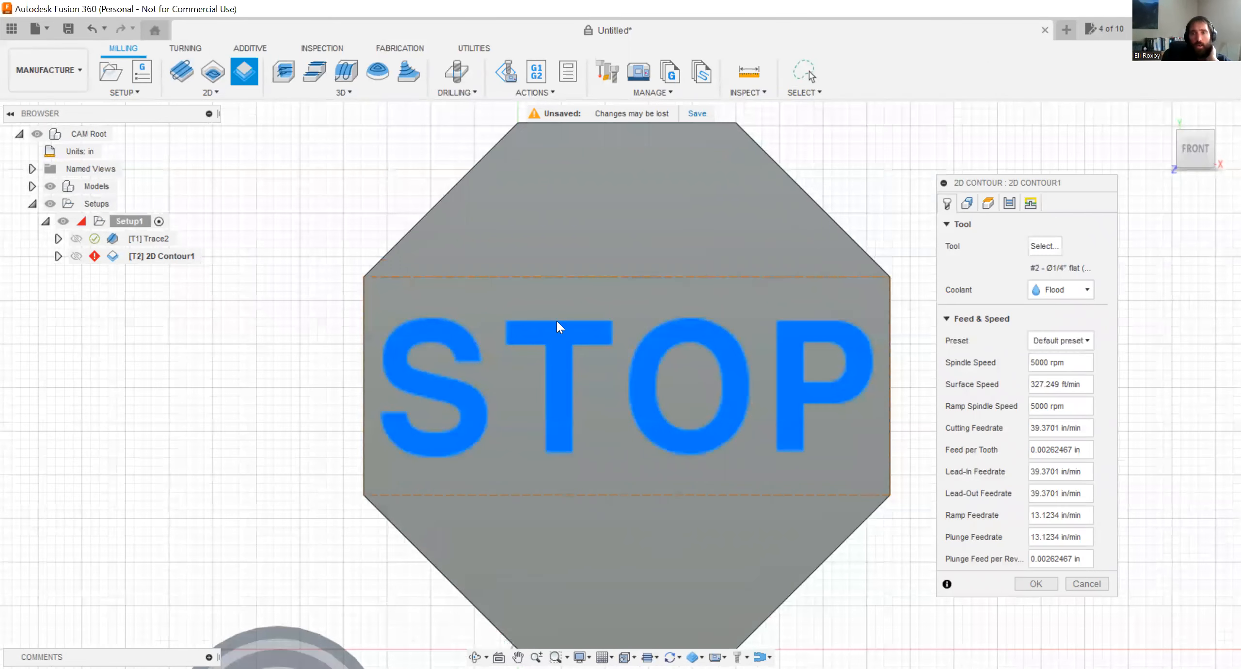
Set the 2D Contour's coolant to Disabled and open its geometry settings for contour selection.
{"action": "left_click", "coordinate": [1066, 290]}
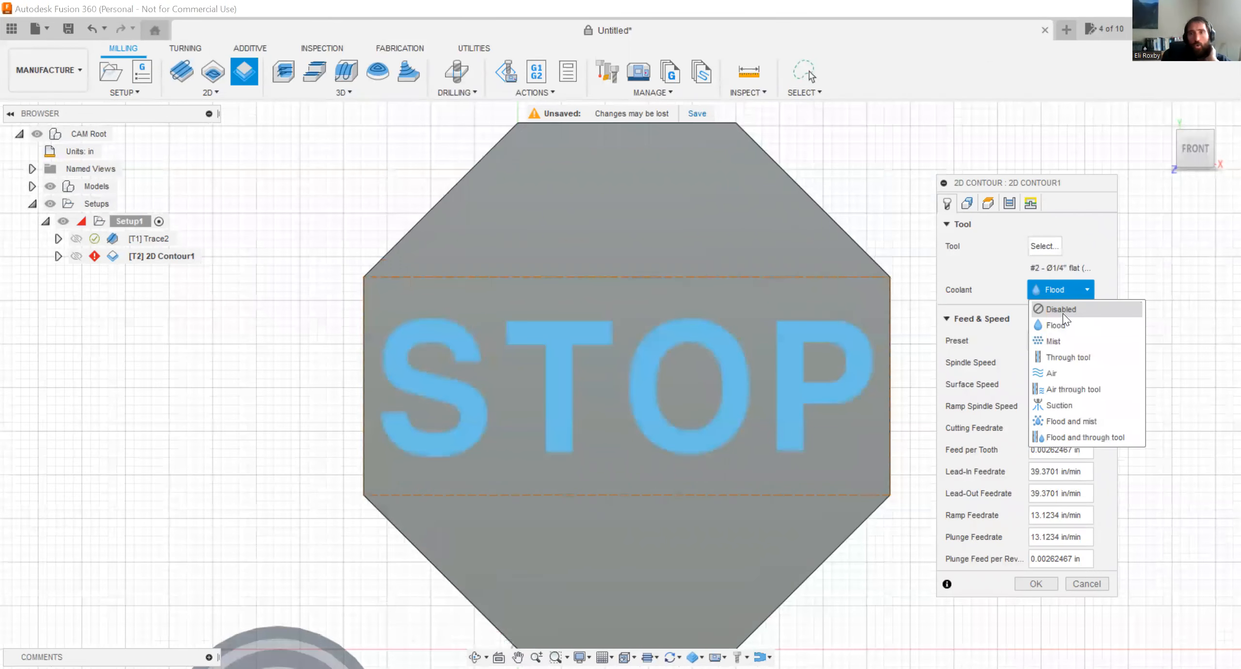
{"action": "left_click", "coordinate": [1063, 313]}
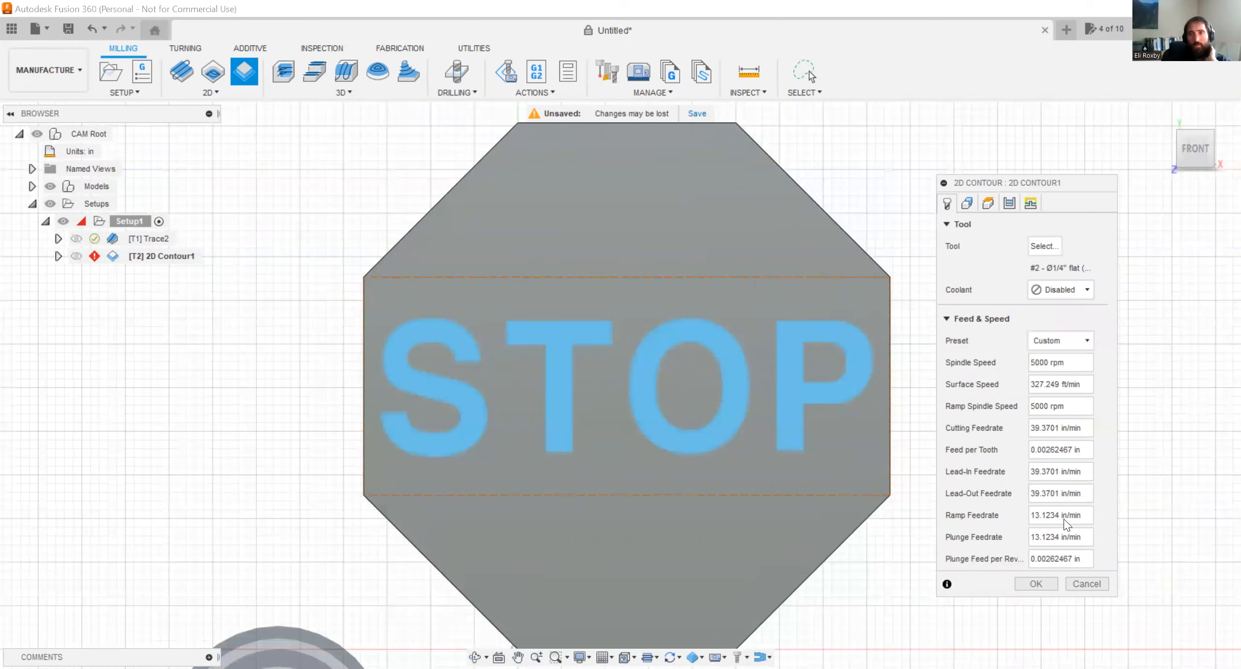
{"action": "left_click", "coordinate": [967, 204]}
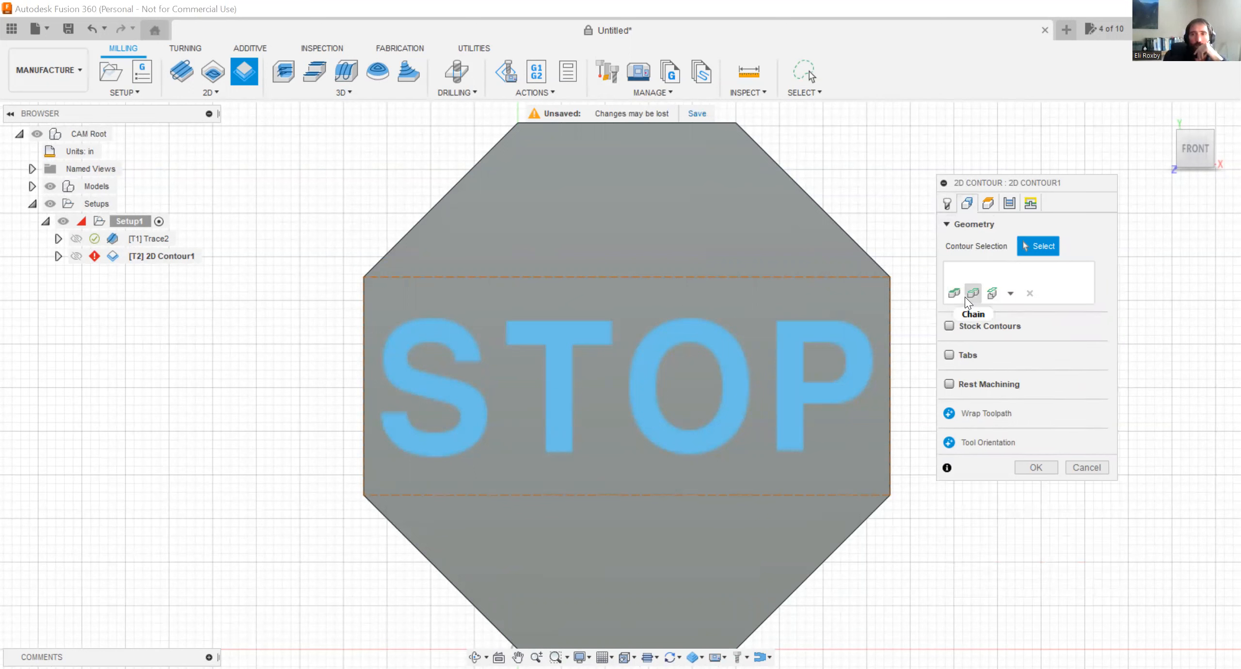
{"action": "left_click", "coordinate": [1009, 295]}
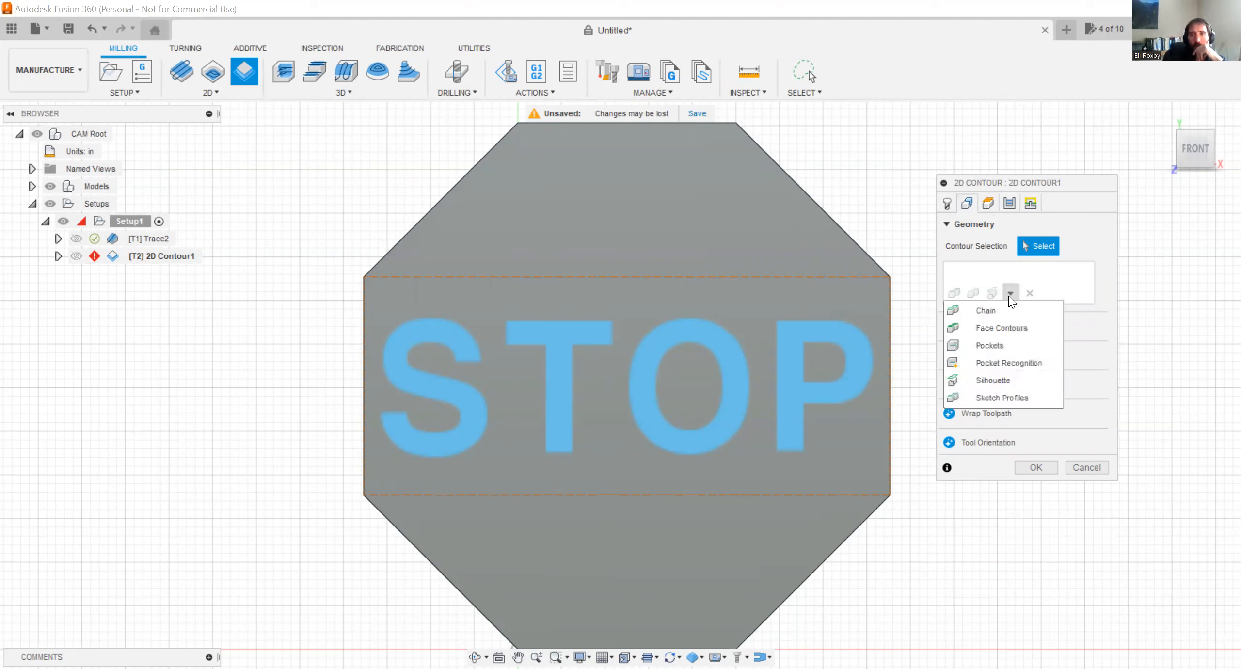
{"action": "left_click", "coordinate": [1002, 398]}
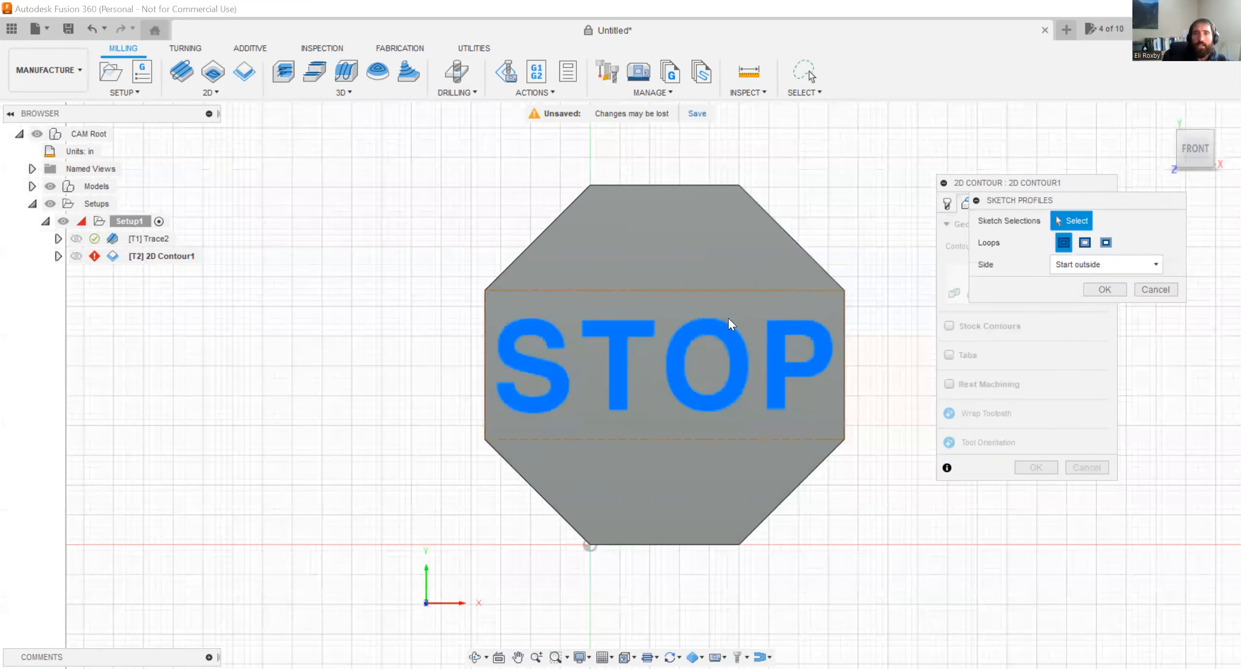
{"action": "middle_click_drag", "start_coordinate": [848, 209], "coordinate": [854, 176], "text": "shift"}
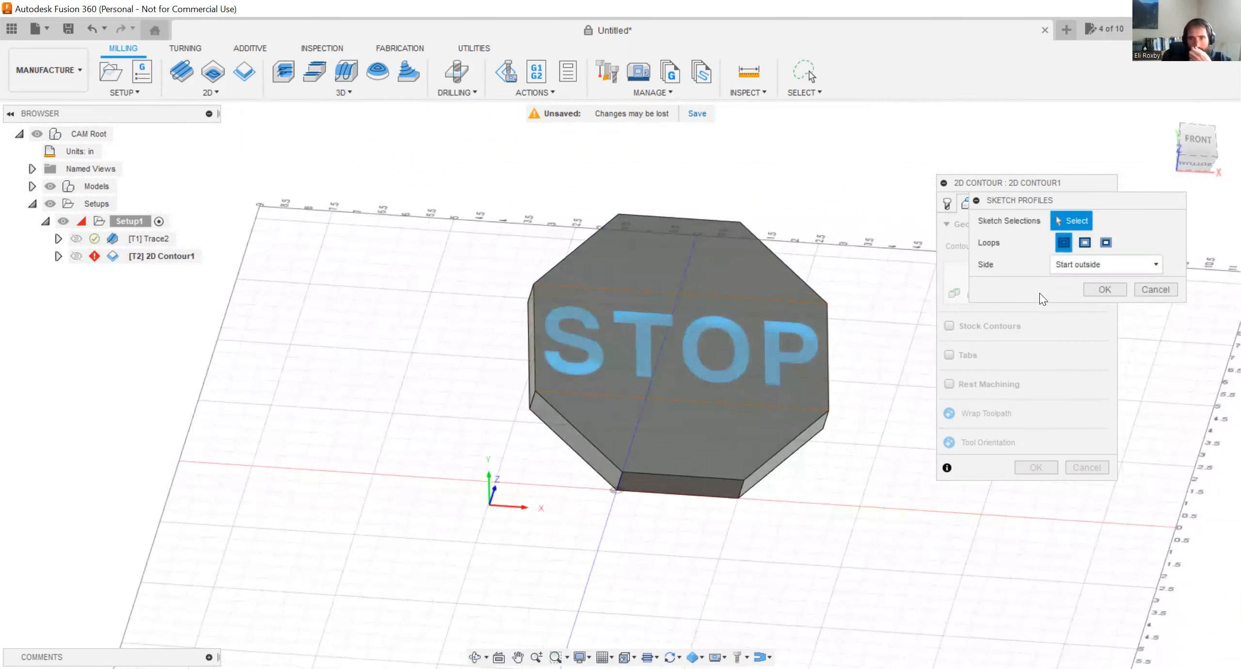
{"action": "left_click", "coordinate": [1088, 244]}
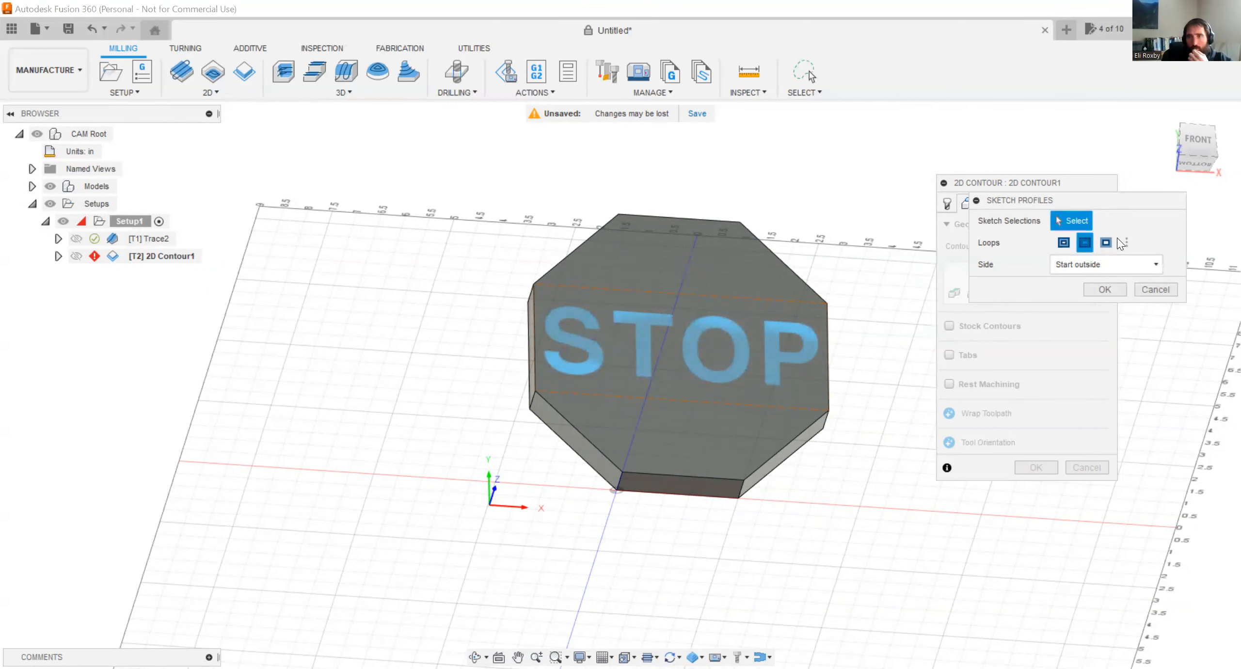
{"action": "left_click", "coordinate": [1147, 290]}
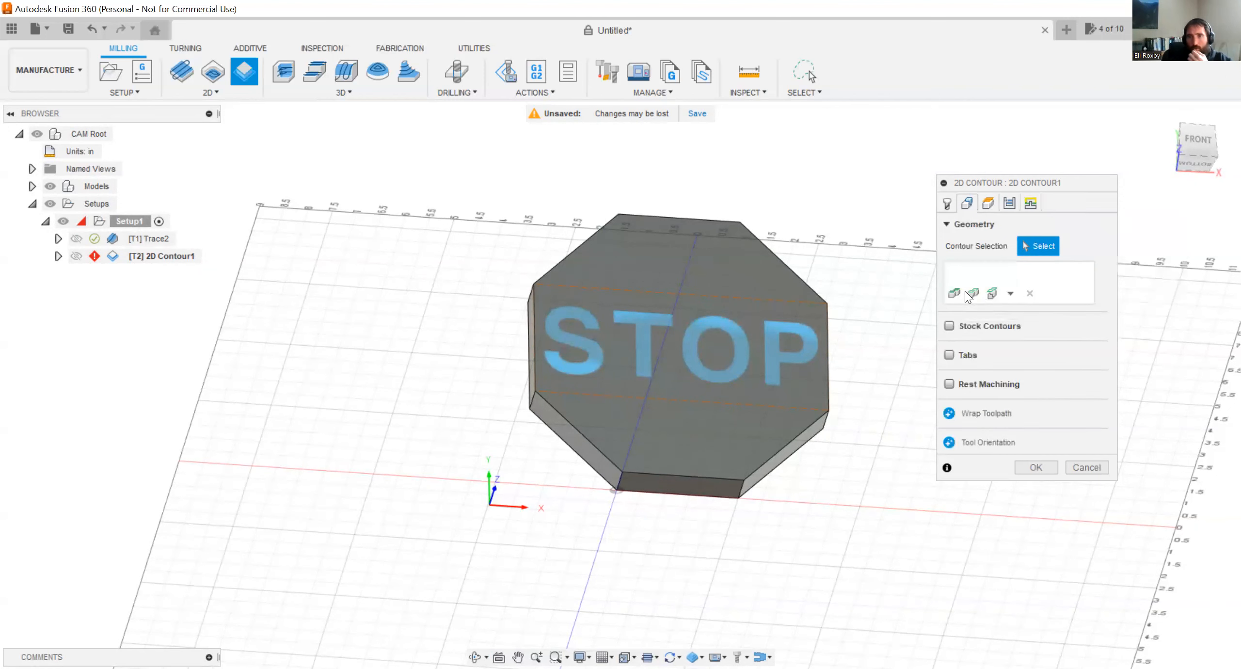
{"action": "left_click", "coordinate": [1011, 294]}
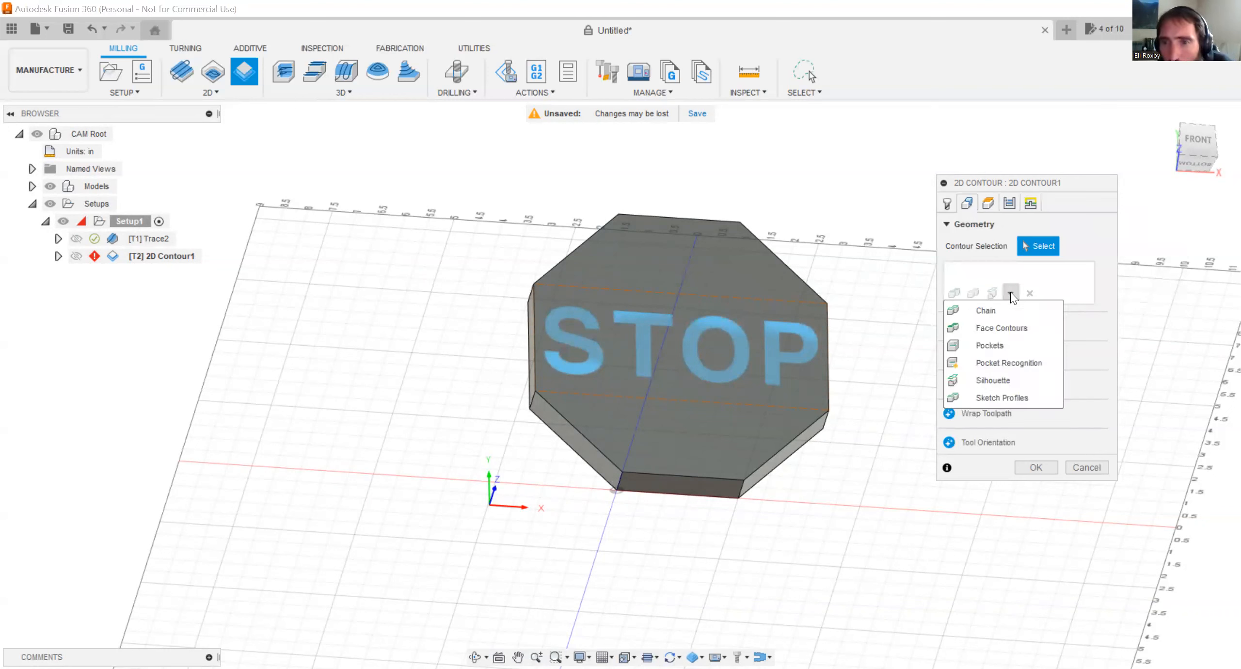
{"action": "left_click", "coordinate": [991, 311]}
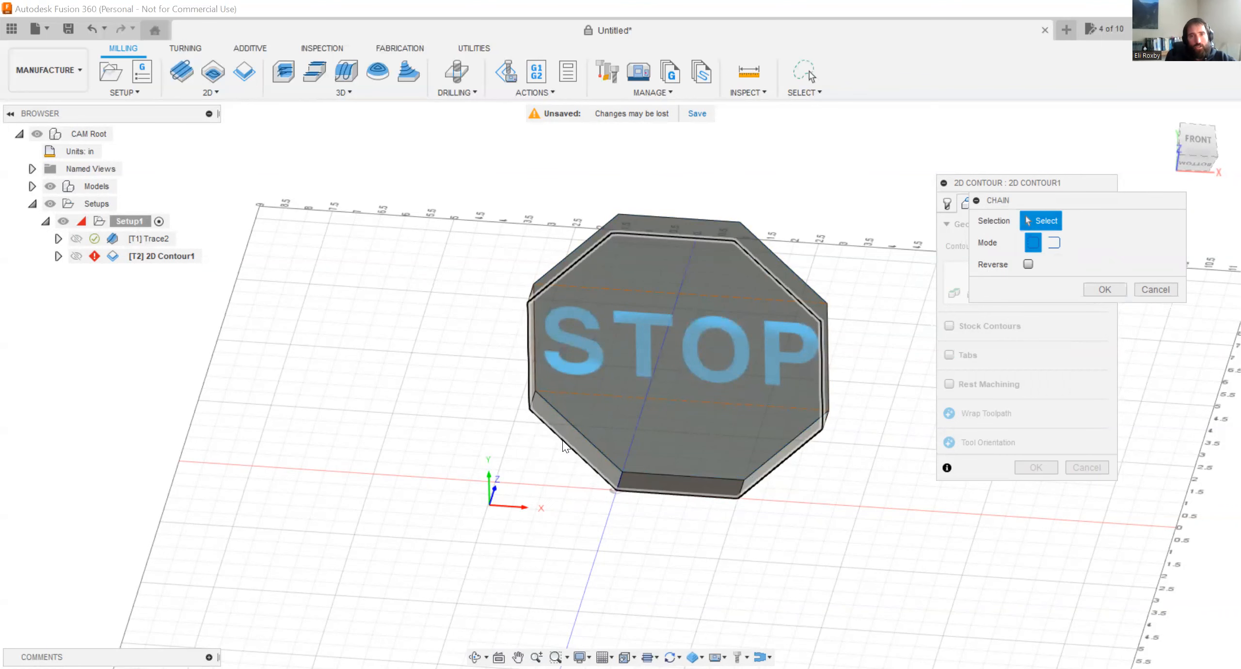
{"action": "scroll", "coordinate": [563, 443], "scroll_direction": "up", "scroll_amount": 5}
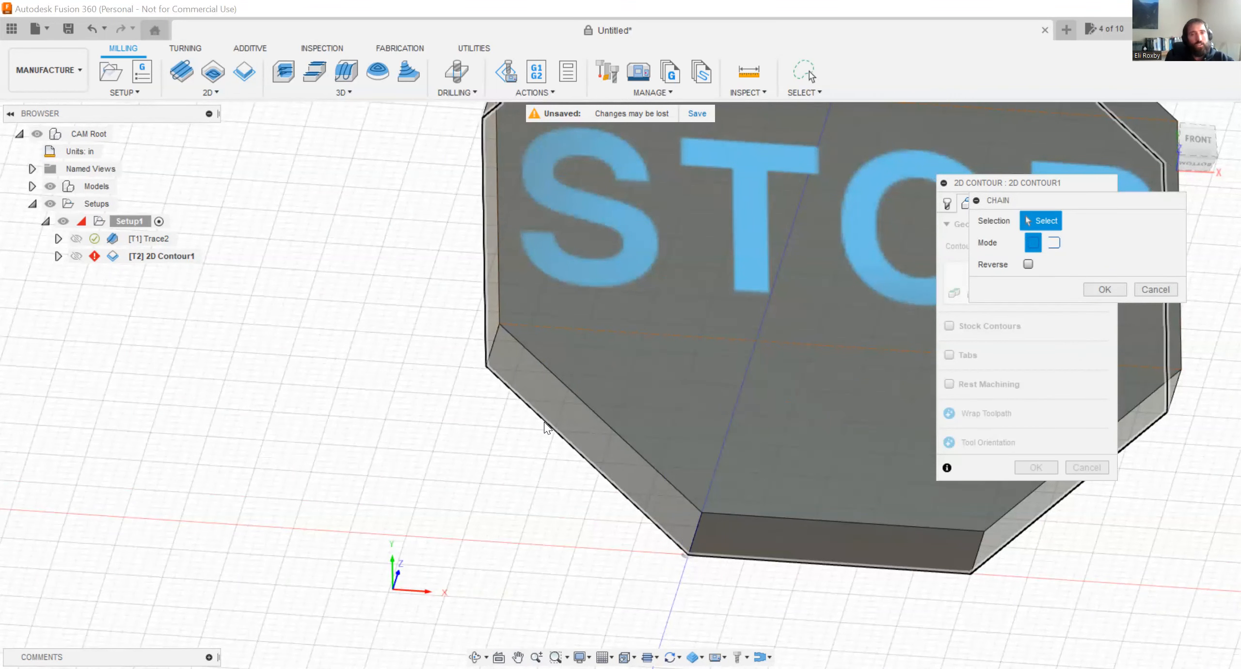
{"action": "scroll", "coordinate": [544, 421], "scroll_direction": "down", "scroll_amount": 1}
{"action": "left_click", "coordinate": [544, 422]}
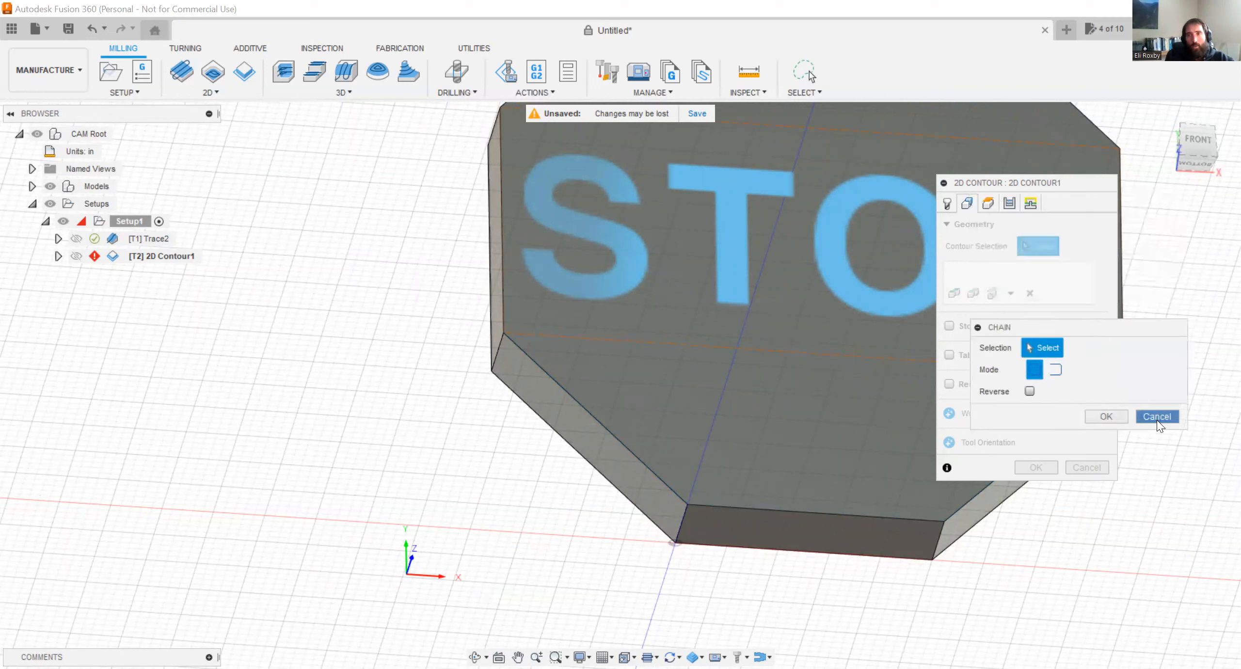
{"action": "left_click", "coordinate": [1157, 420]}
Select the octagon's closed lower outer edge loop as the 2D Contour's machining geometry using a Chain selection.
{"action": "left_click", "coordinate": [1011, 293]}
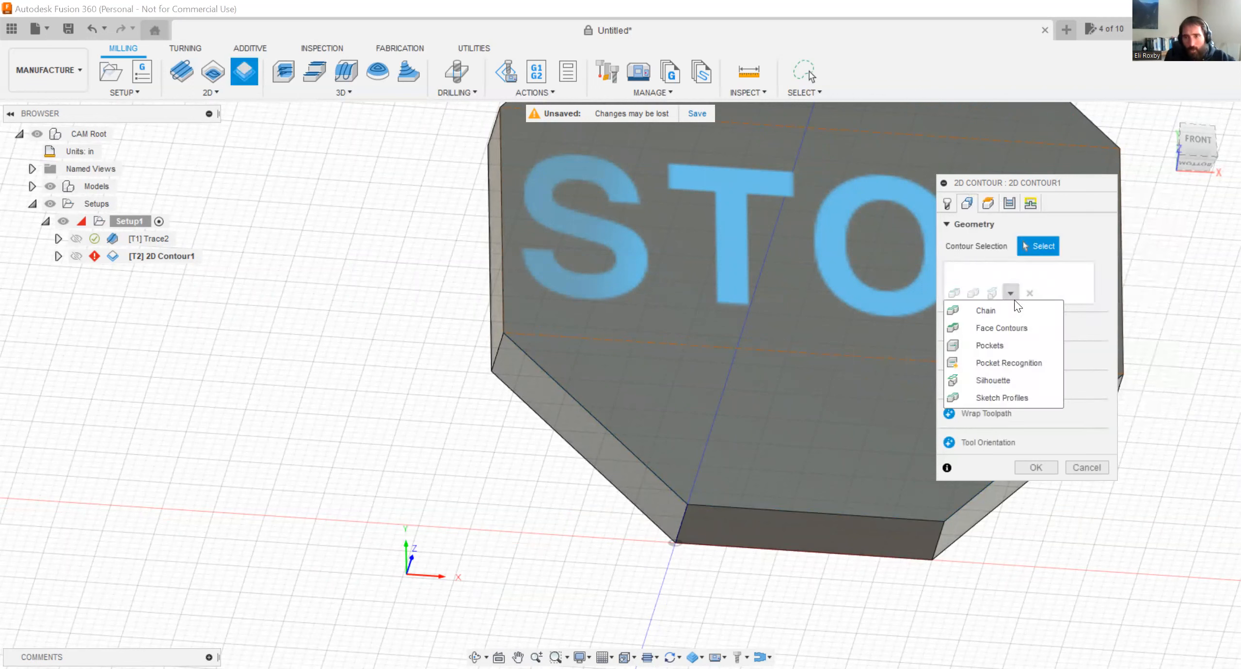
{"action": "left_click", "coordinate": [1020, 318]}
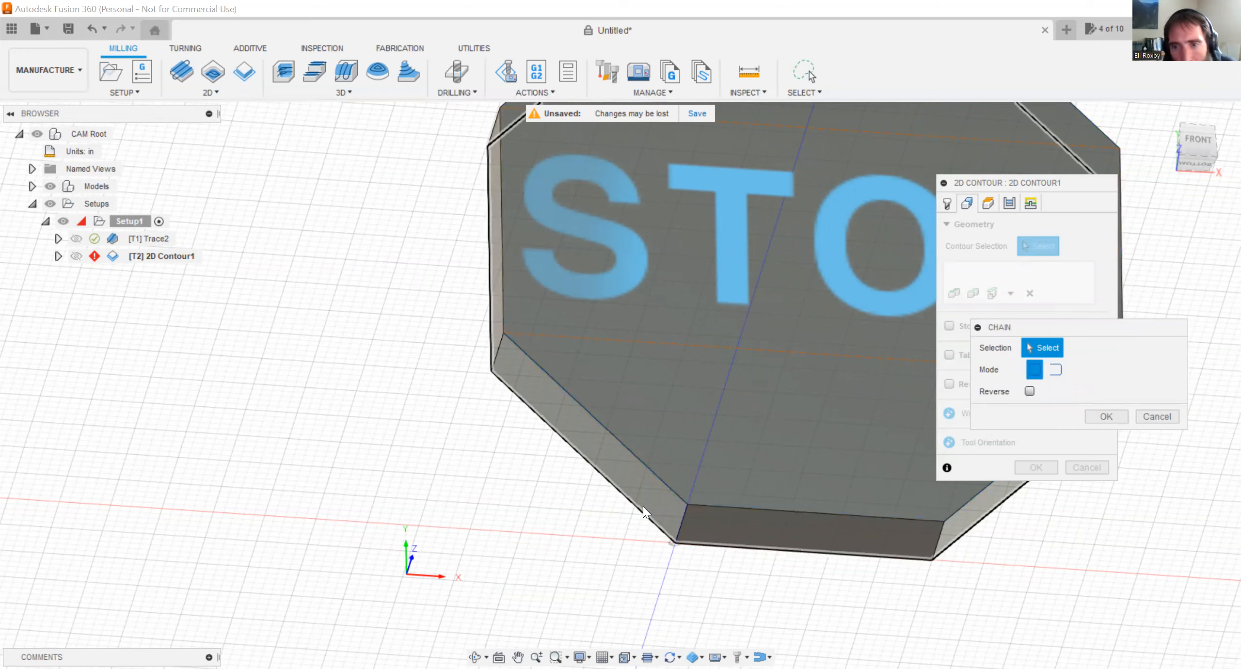
{"action": "scroll", "coordinate": [645, 511], "scroll_direction": "down", "scroll_amount": 5}
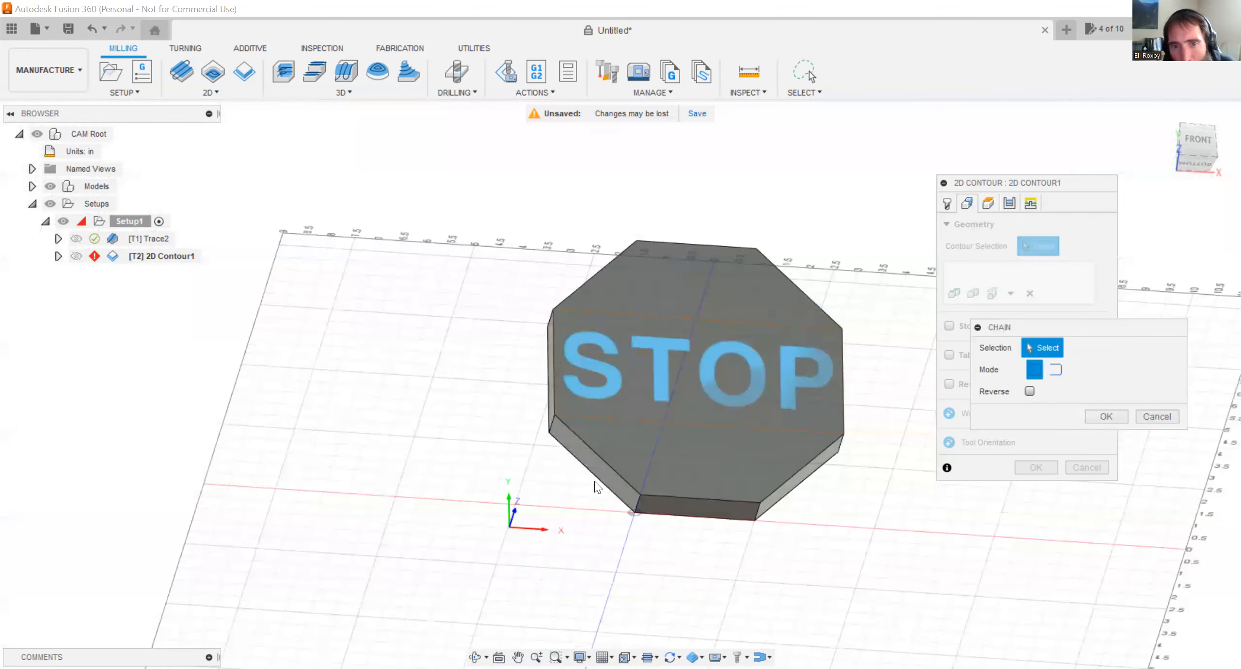
{"action": "left_click", "coordinate": [597, 486]}
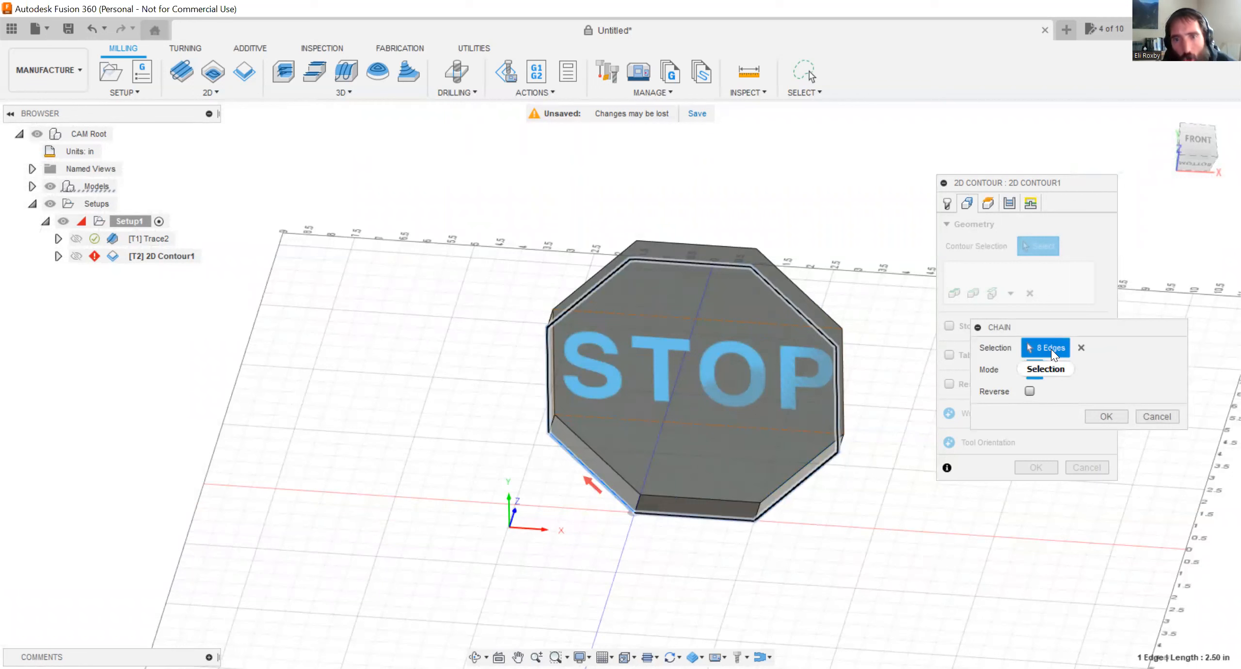
{"action": "left_click", "coordinate": [1097, 418]}
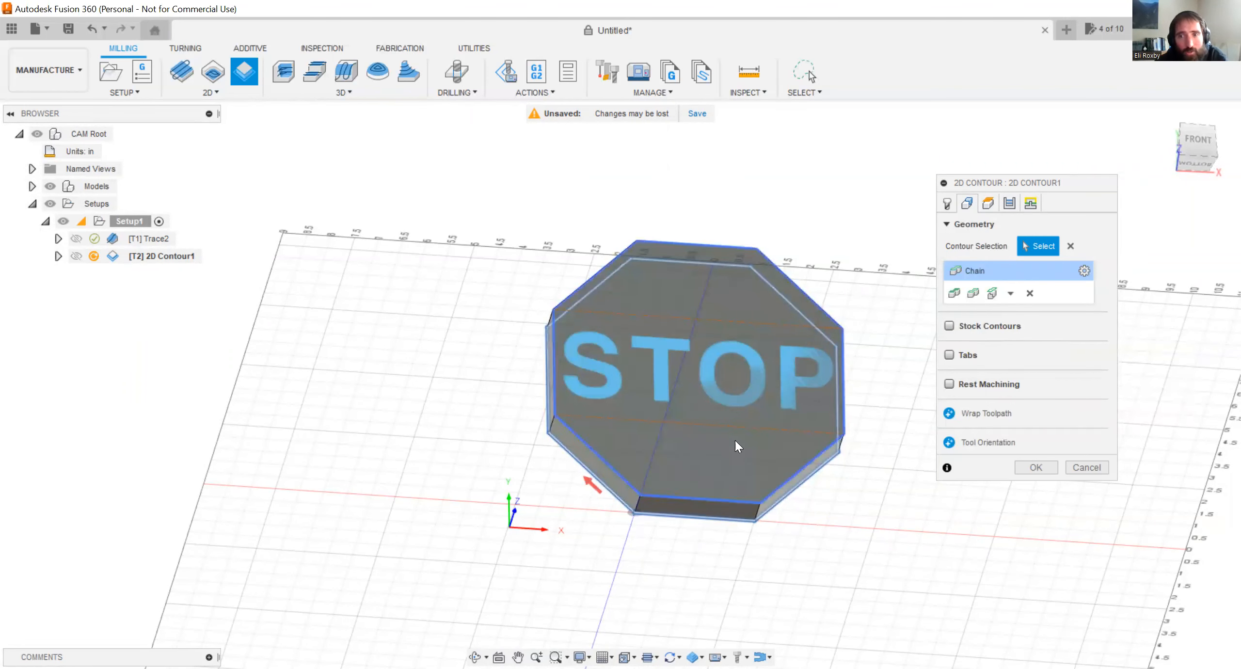
Set the 2D Contour's Clearance Height and Retract Height offsets to 1 in each.
{"action": "left_click", "coordinate": [988, 204]}
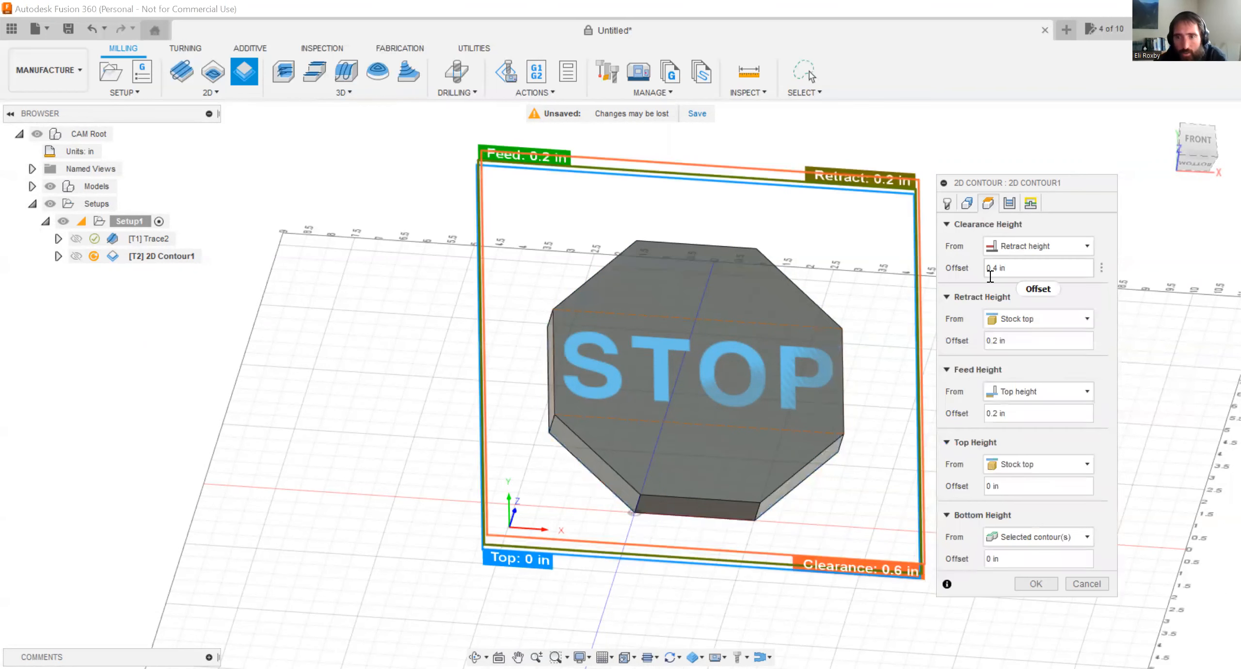
{"action": "left_click", "coordinate": [1194, 147]}
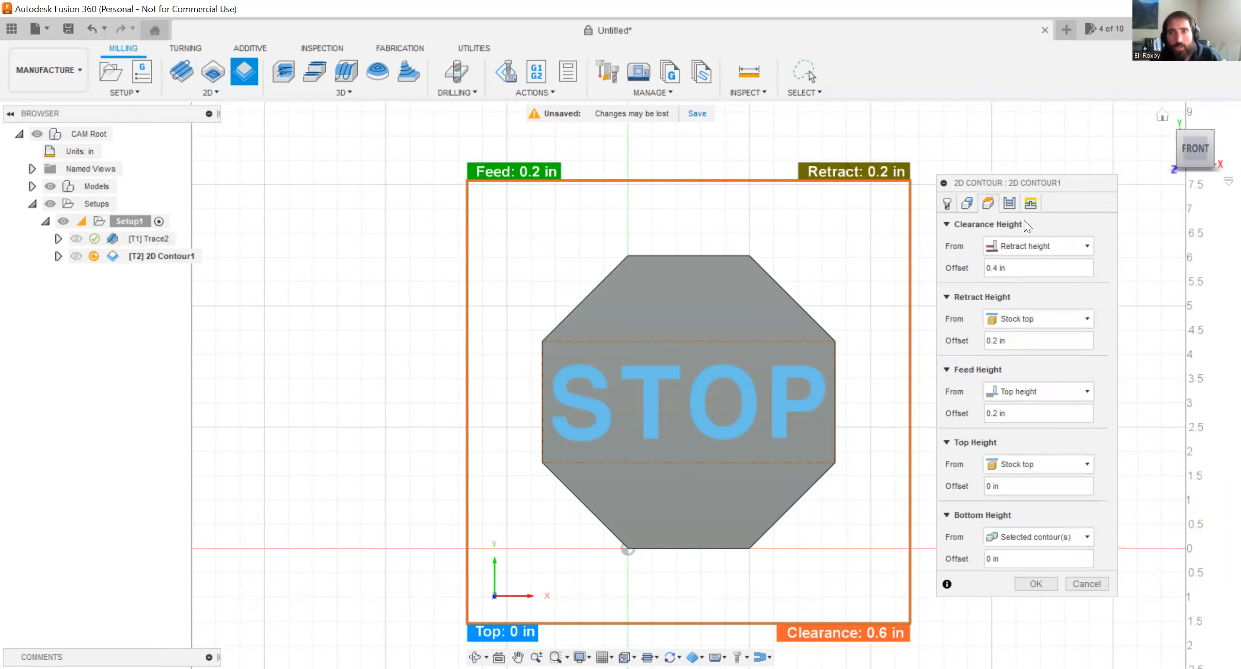
{"action": "middle_click_drag", "start_coordinate": [837, 291], "coordinate": [824, 195], "text": "shift"}
{"action": "left_click", "coordinate": [1194, 151]}
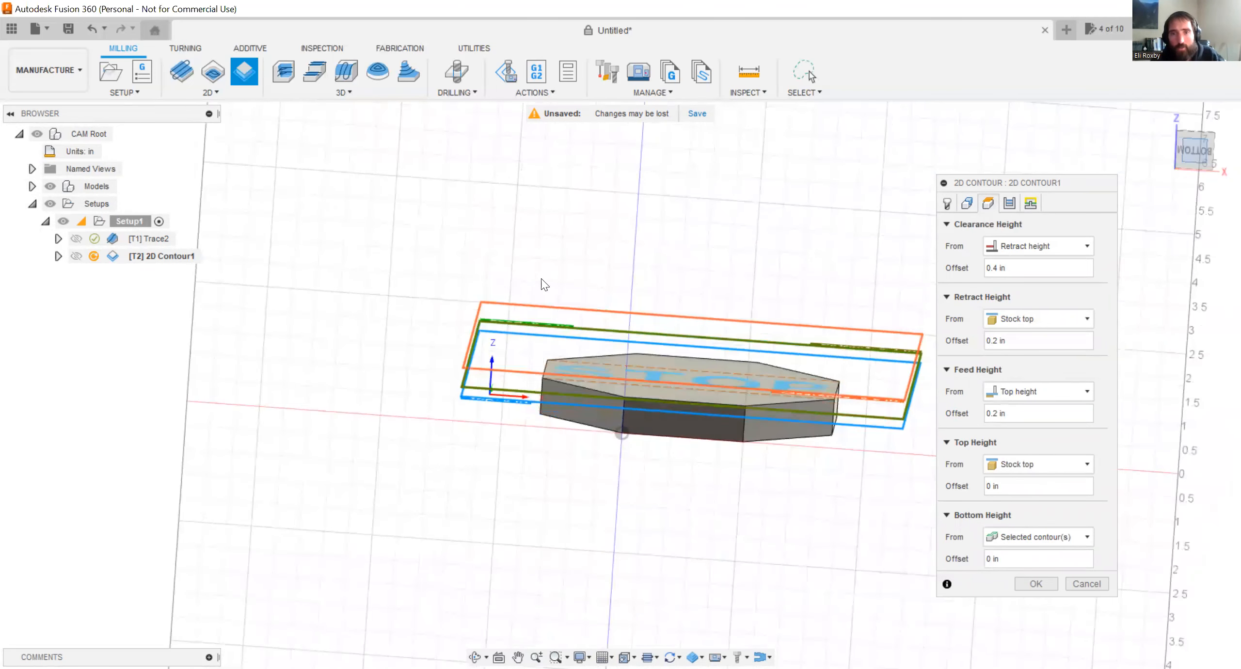
{"action": "scroll", "coordinate": [860, 317], "scroll_direction": "up", "scroll_amount": 3}
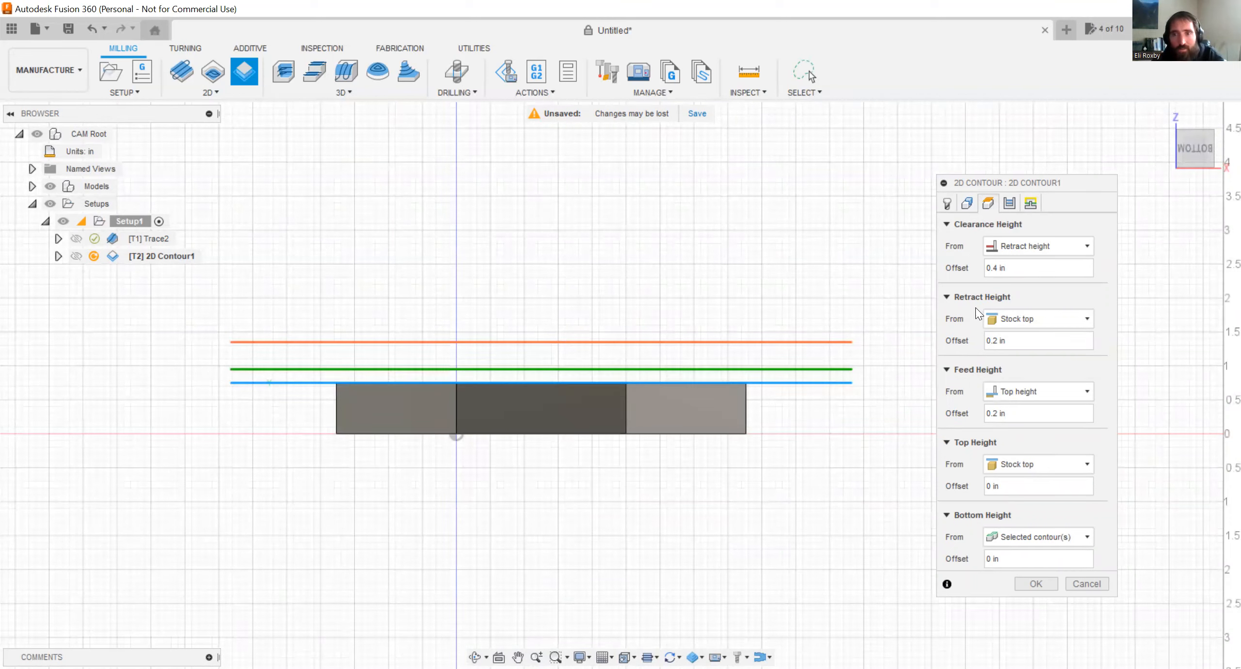
{"action": "left_click", "coordinate": [1043, 268]}
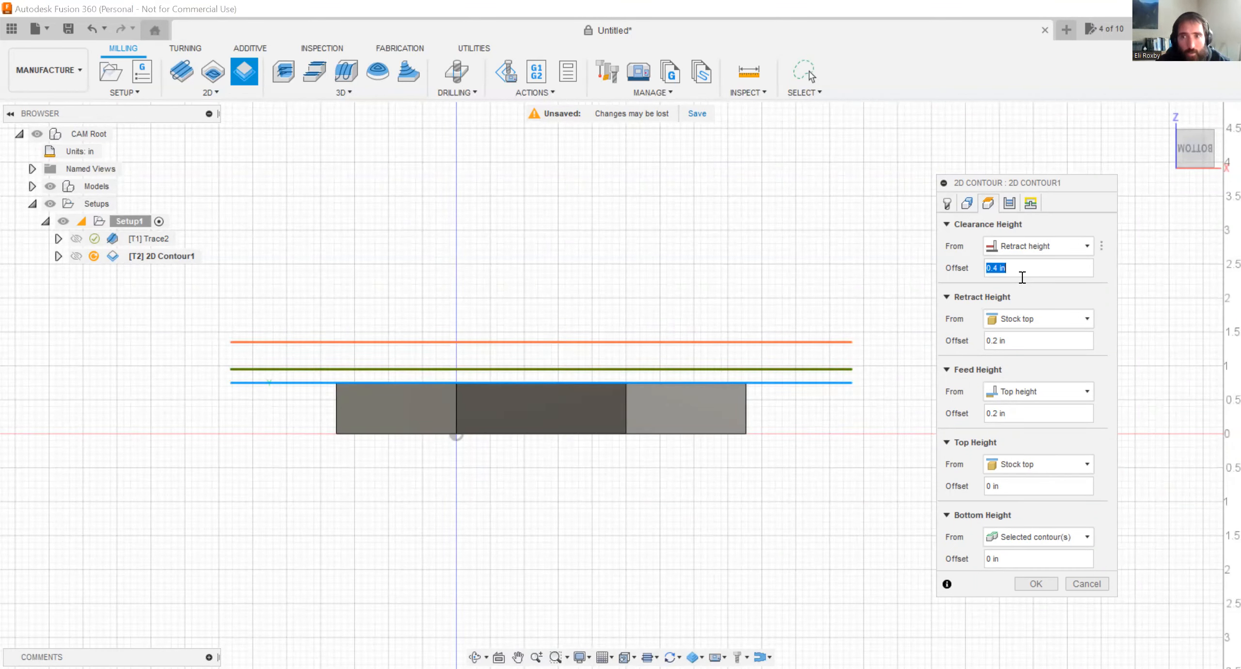
{"action": "type", "text": "1"}
{"action": "left_click", "coordinate": [1033, 341]}
{"action": "type", "text": "1"}
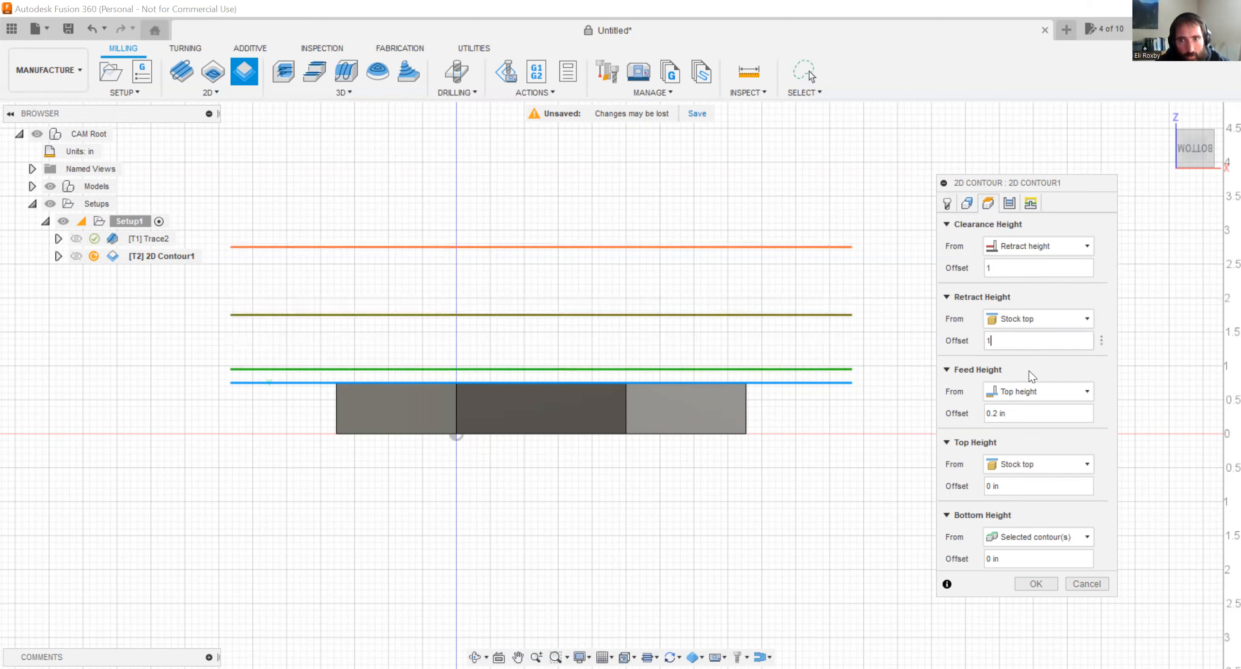
Set the Feed Height offset to 1 in and reference it from Stock top.
{"action": "left_click", "coordinate": [1041, 412]}
{"action": "type", "text": "1"}
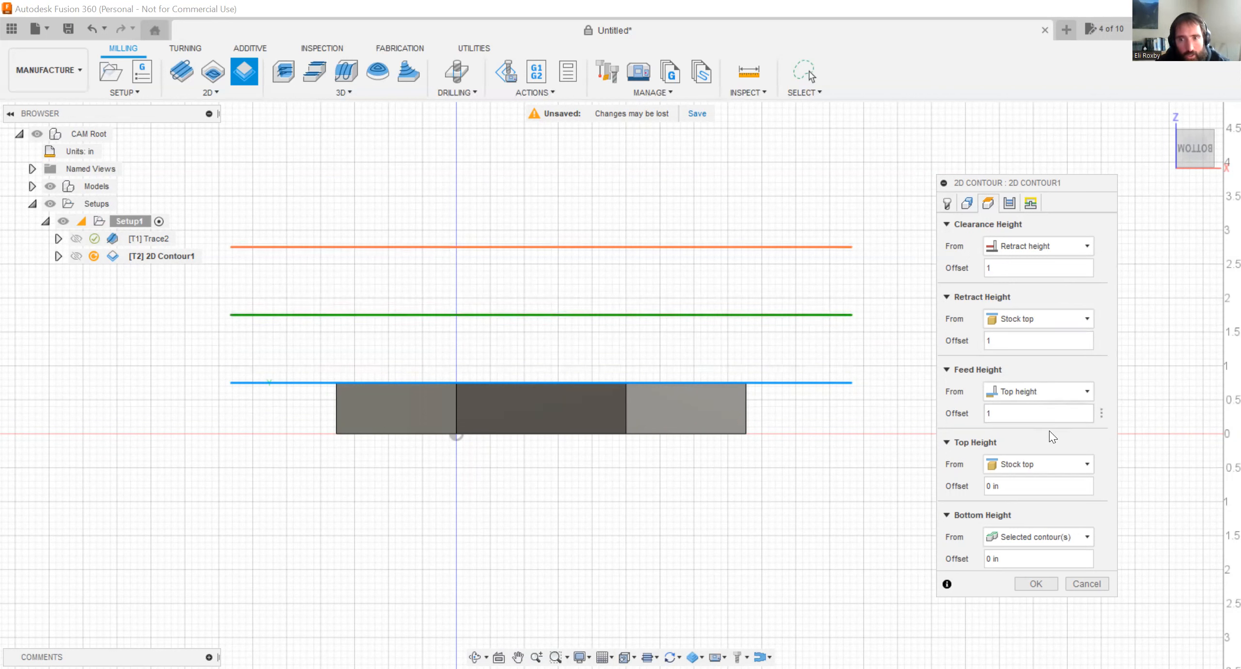
{"action": "left_click", "coordinate": [1045, 394]}
{"action": "left_click", "coordinate": [1044, 395]}
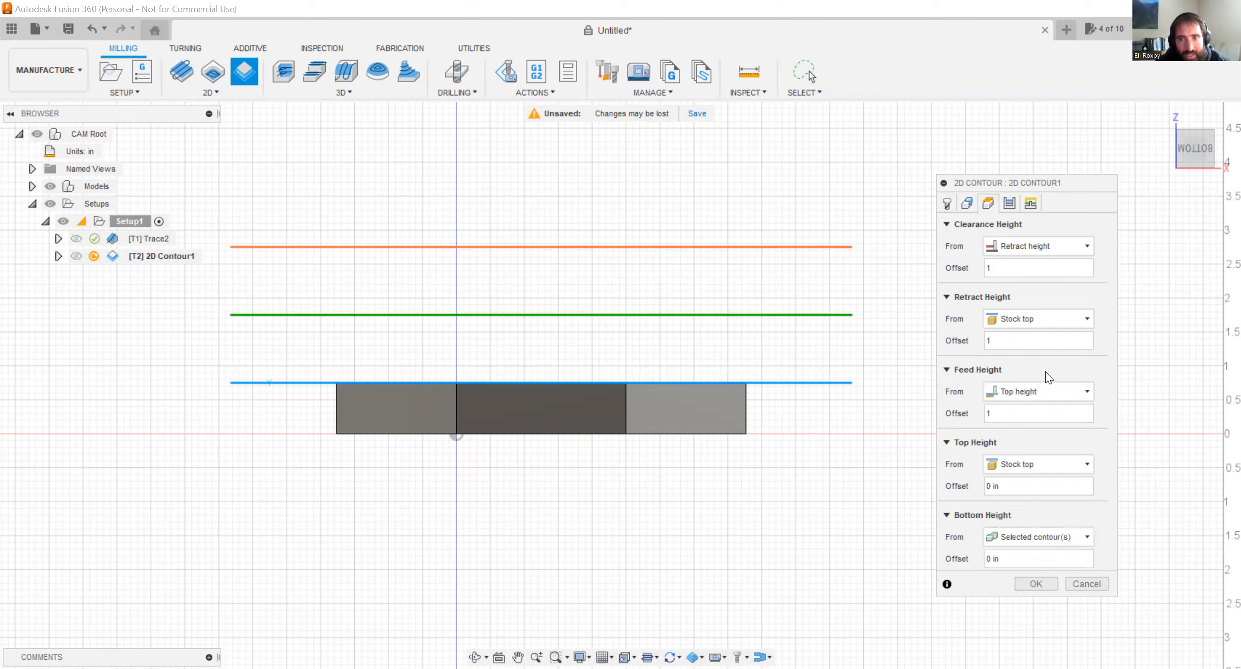
{"action": "left_click", "coordinate": [1039, 396]}
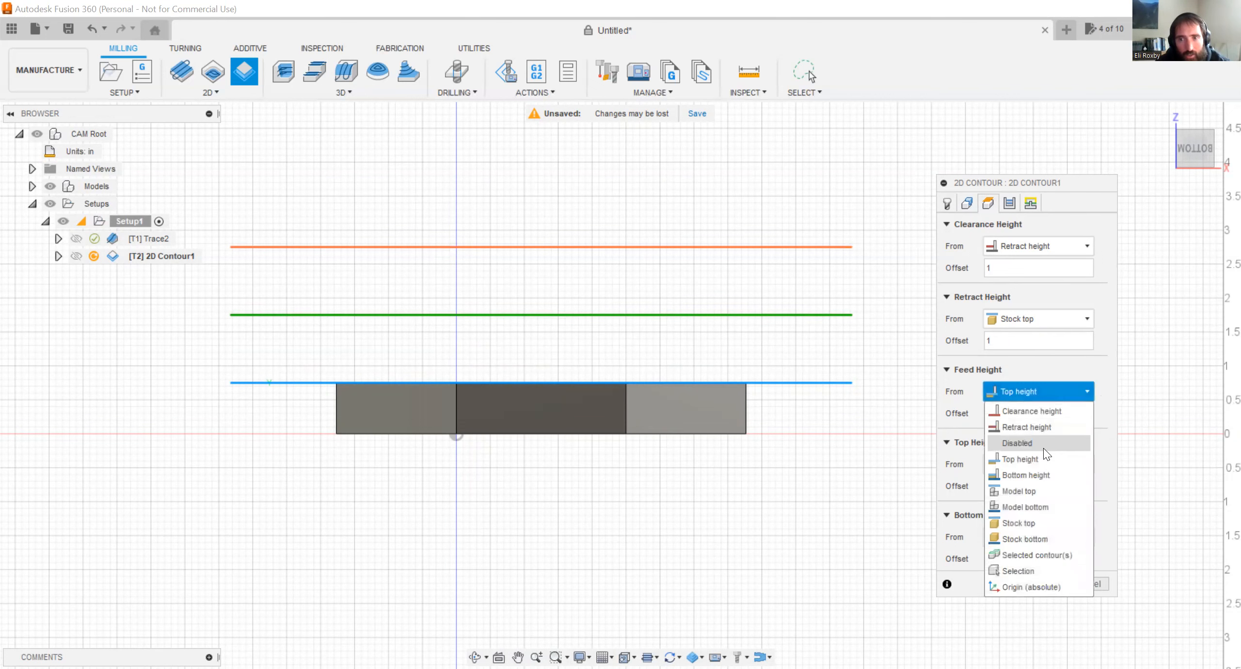
{"action": "left_click", "coordinate": [1053, 523]}
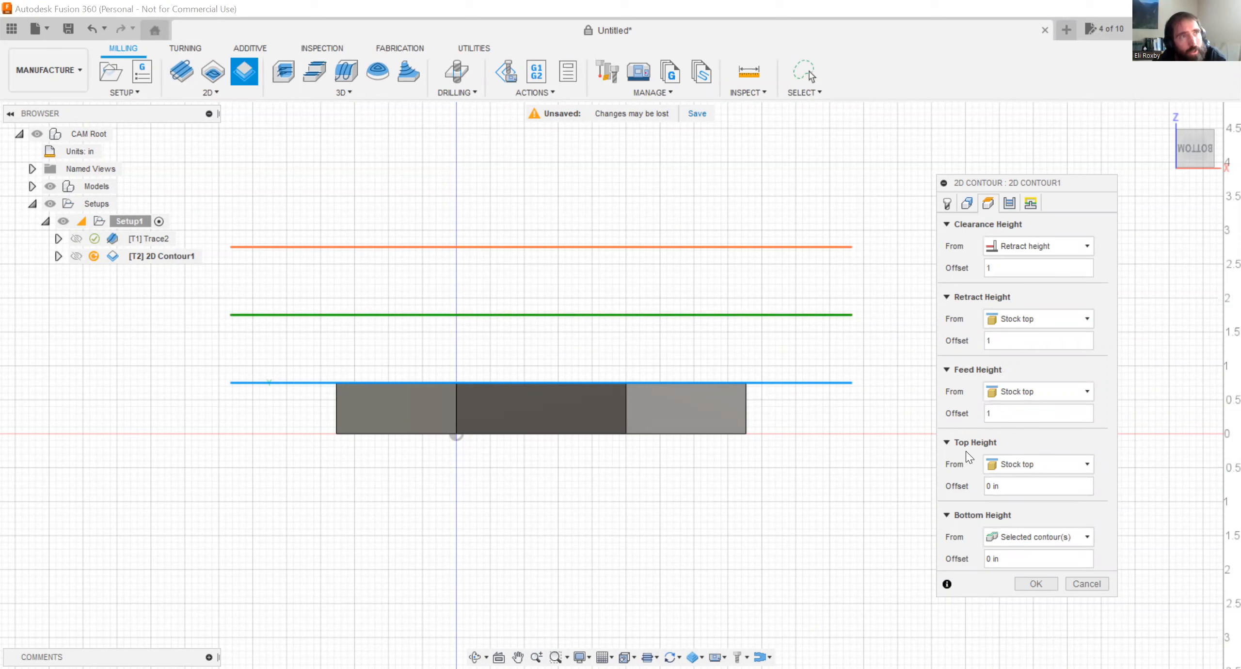
{"action": "left_click", "coordinate": [1007, 462]}
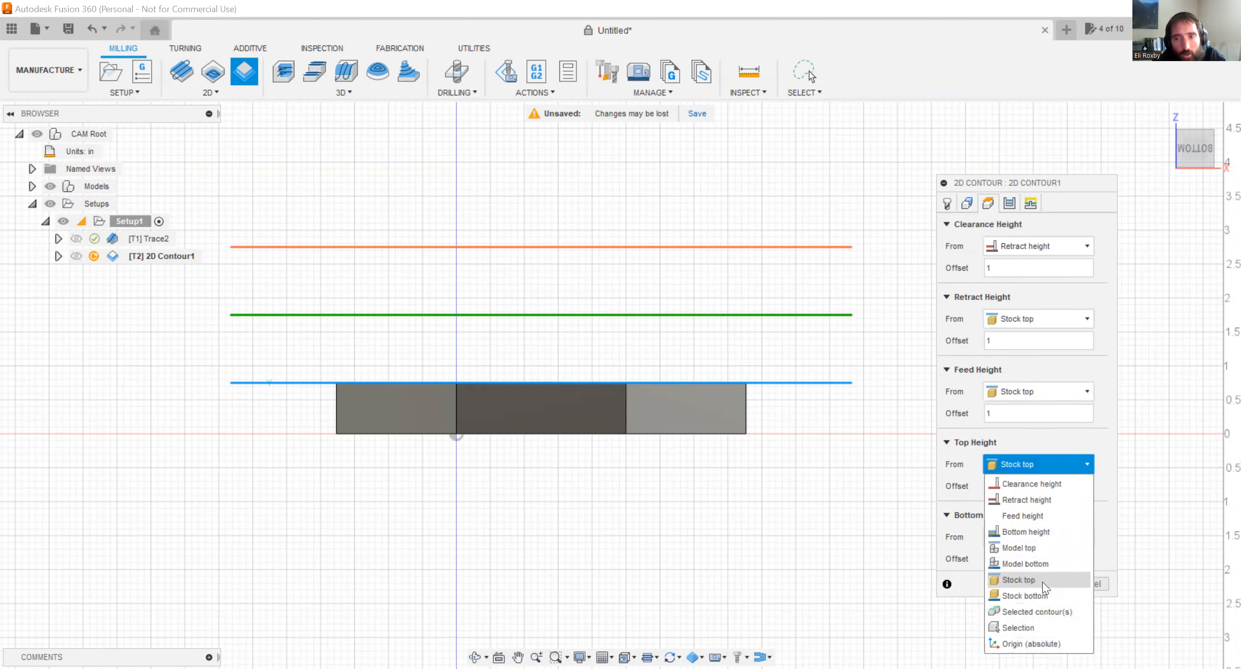
{"action": "left_click", "coordinate": [1007, 444]}
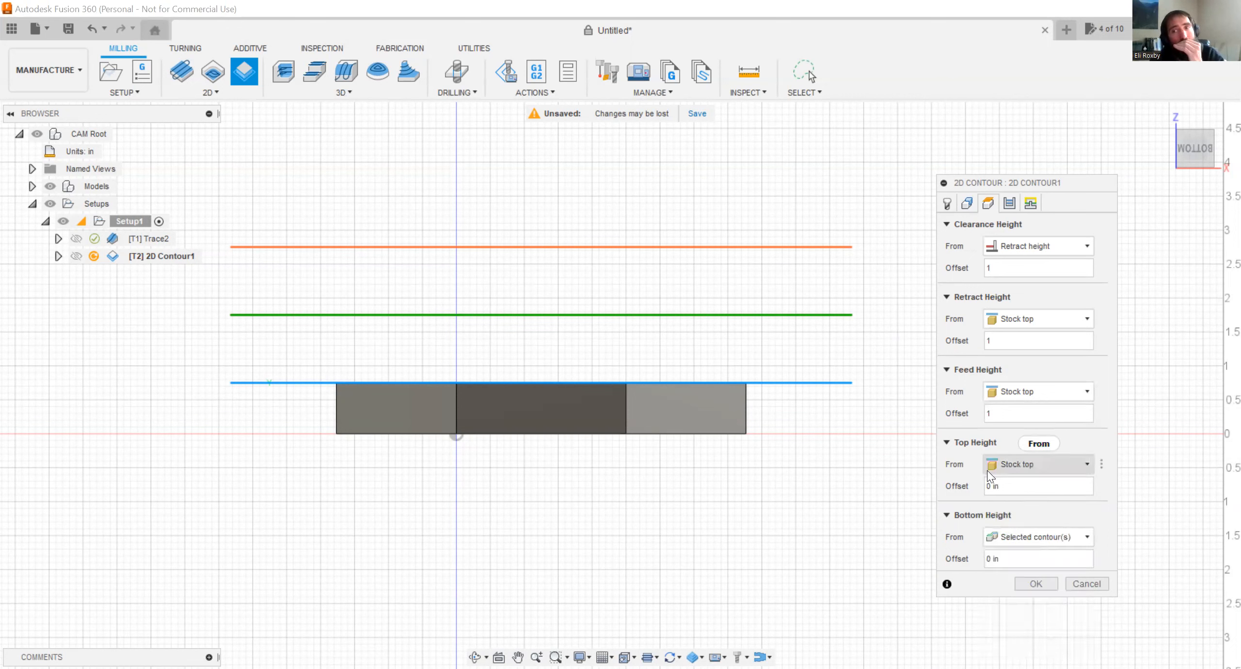
{"action": "mouse_move", "coordinate": [987, 471]}
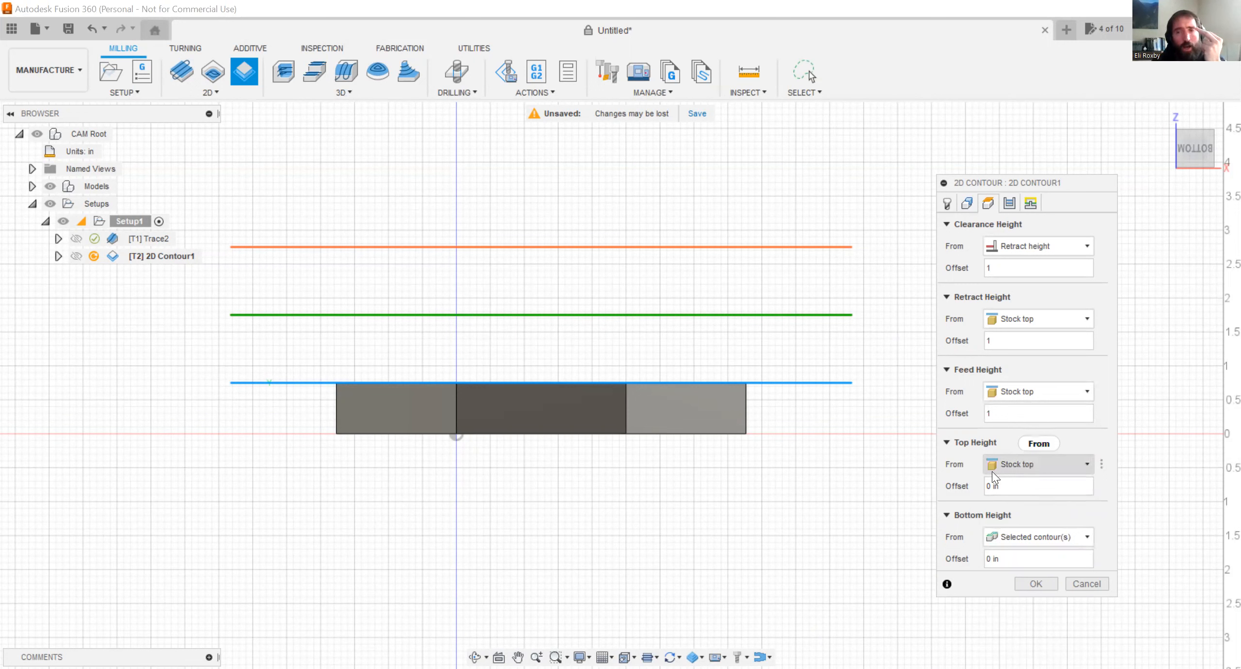
{"action": "left_click", "coordinate": [998, 487]}
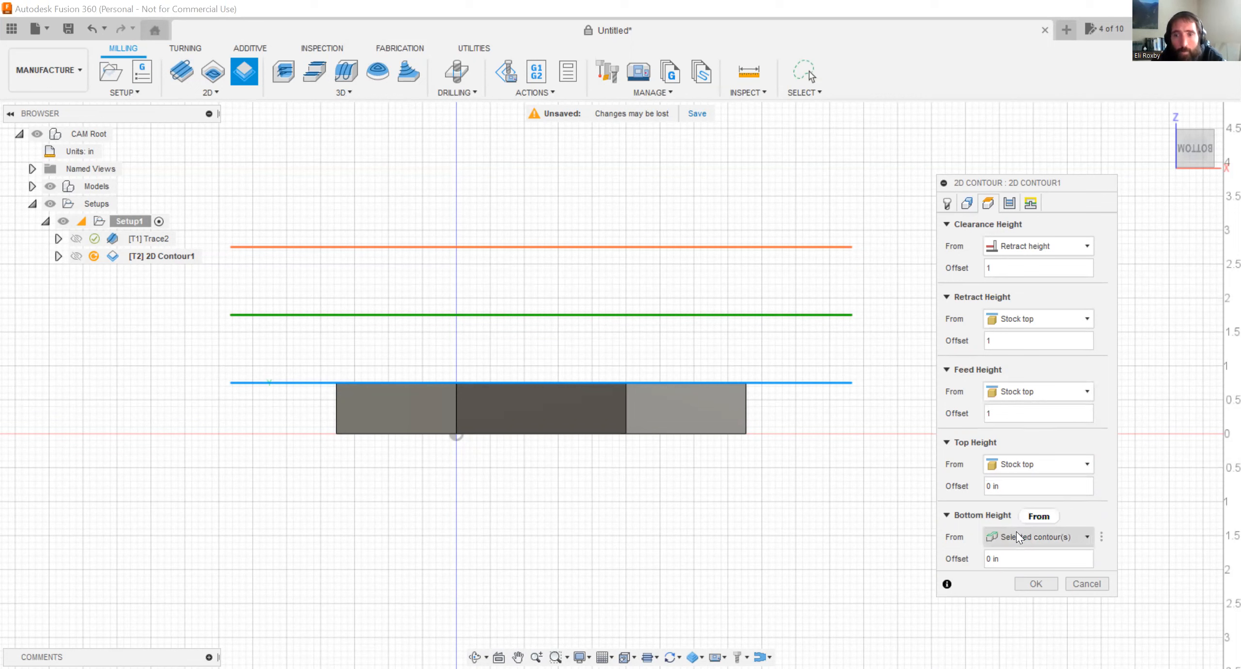
Set the Bottom Height offset to 0.01 in from the selected contours and generate the 2D Contour toolpath.
{"action": "mouse_move", "coordinate": [1016, 532]}
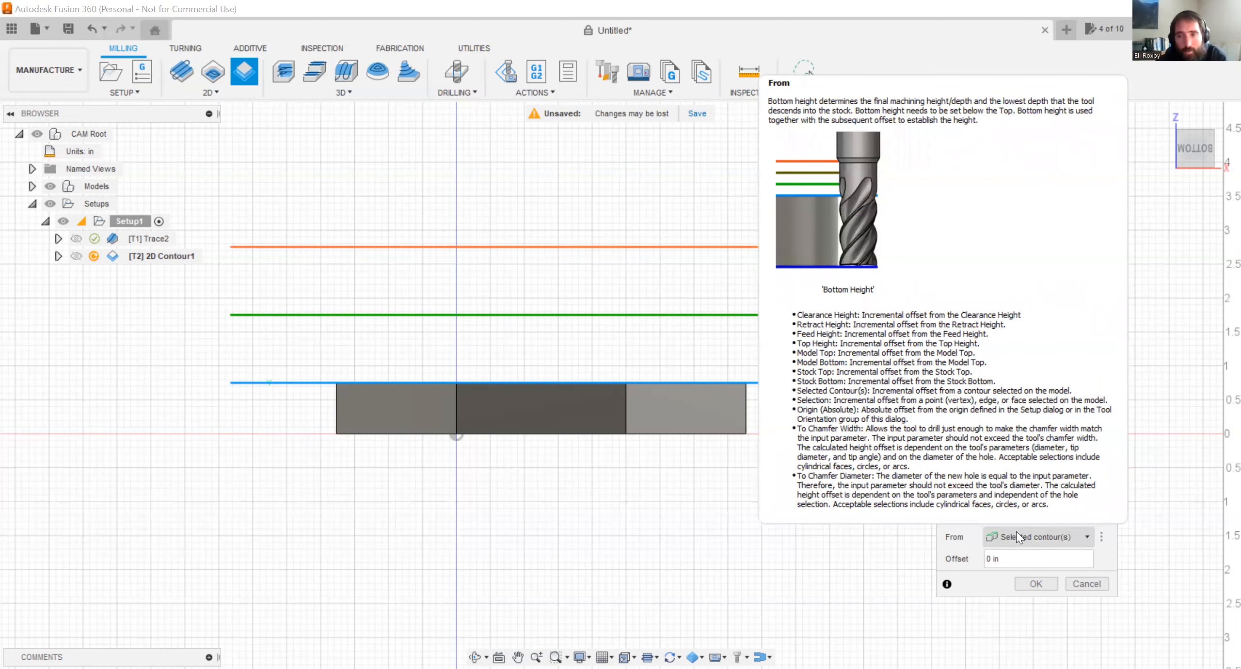
{"action": "left_click", "coordinate": [1012, 558]}
{"action": "left_click_drag", "start_coordinate": [1012, 558], "coordinate": [980, 555]}
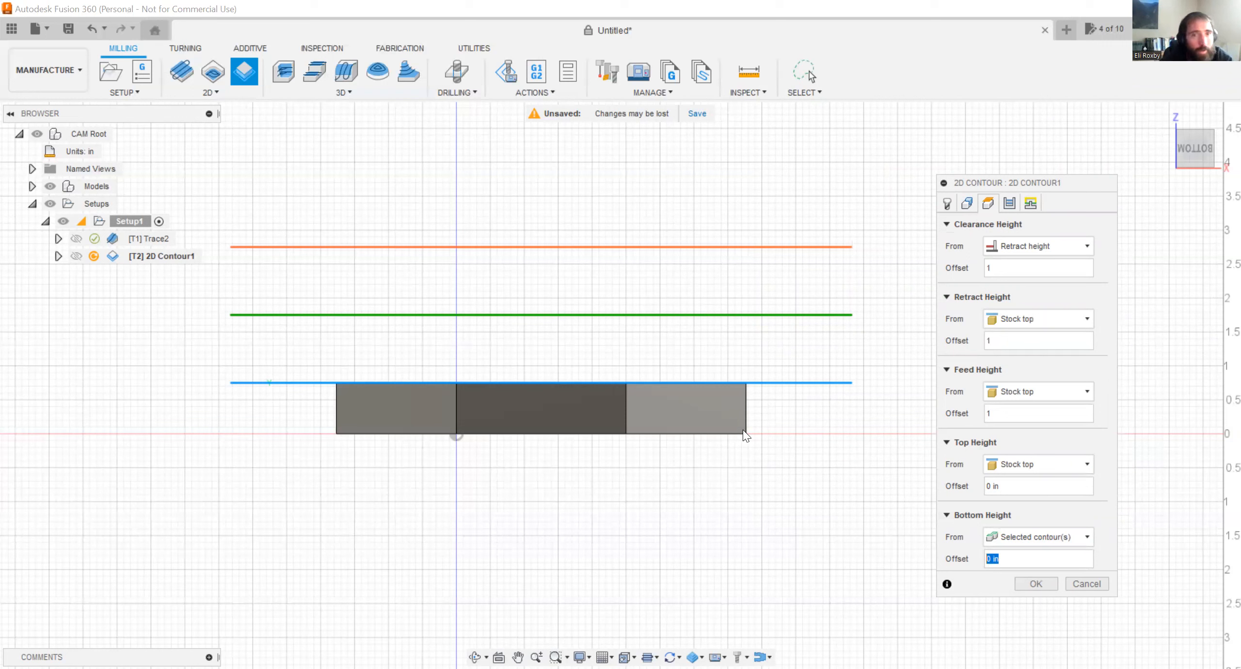
{"action": "type", "text": ".01"}
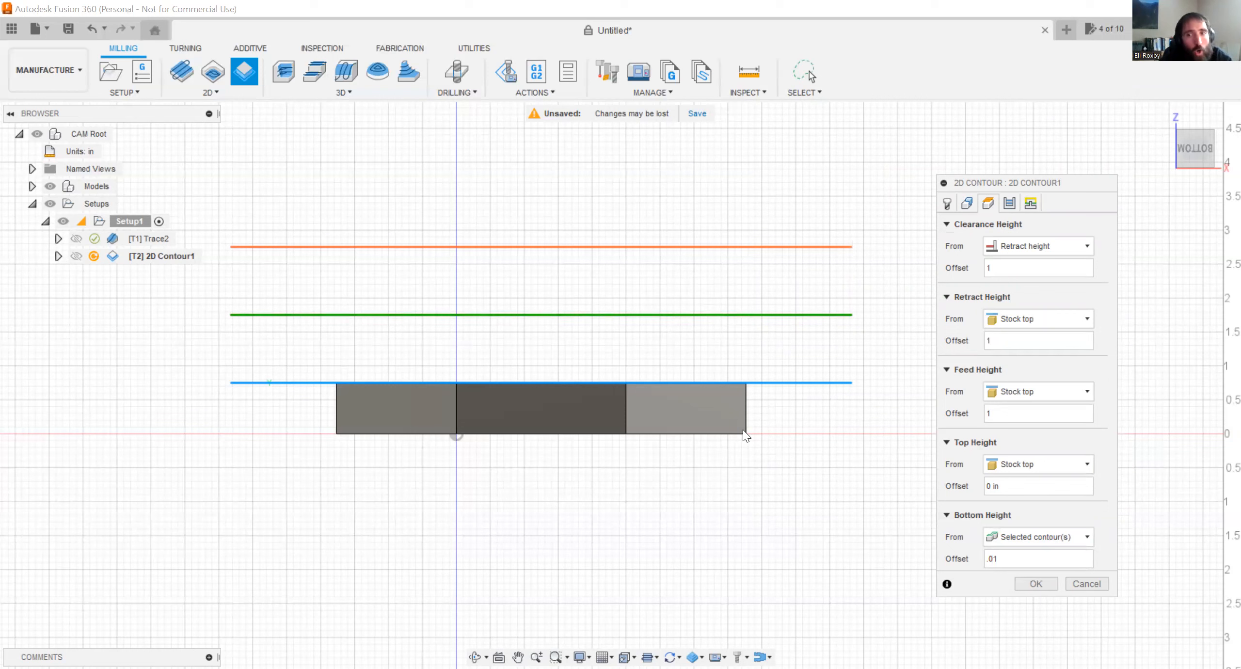
{"action": "key", "text": "Return"}
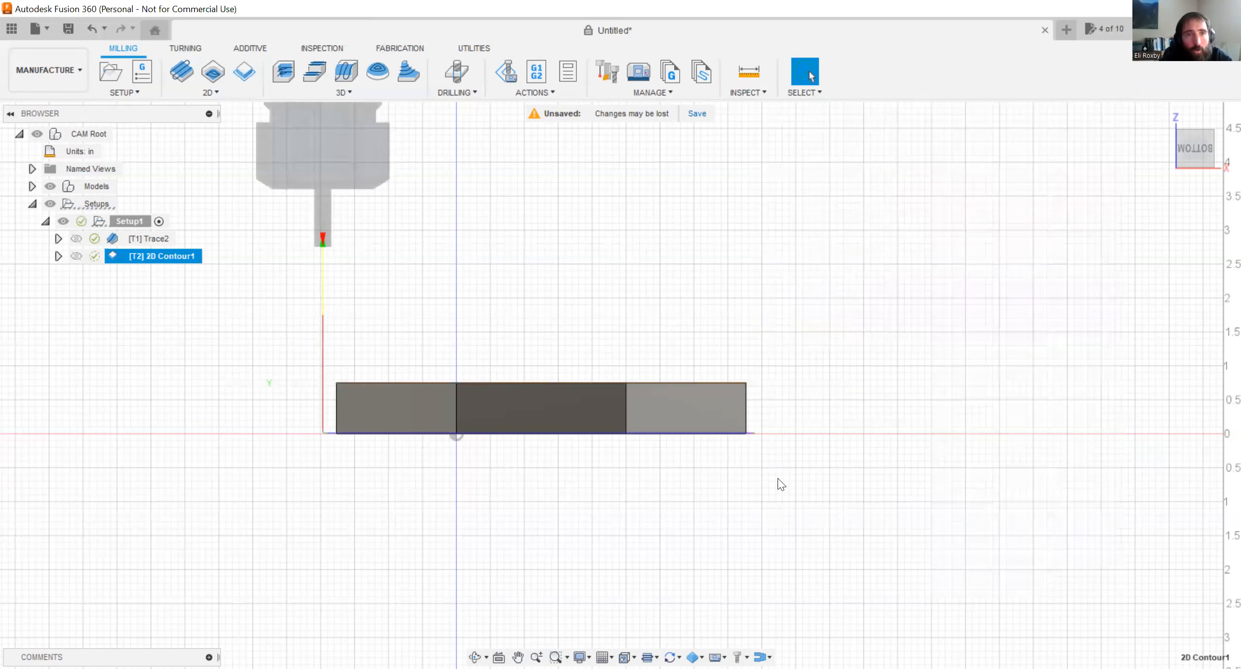
Edit the 2D Contour's passes to enable Multiple Depths with a Maximum Roughing Stepdown of 0.125 in.
{"action": "right_click", "coordinate": [176, 256]}
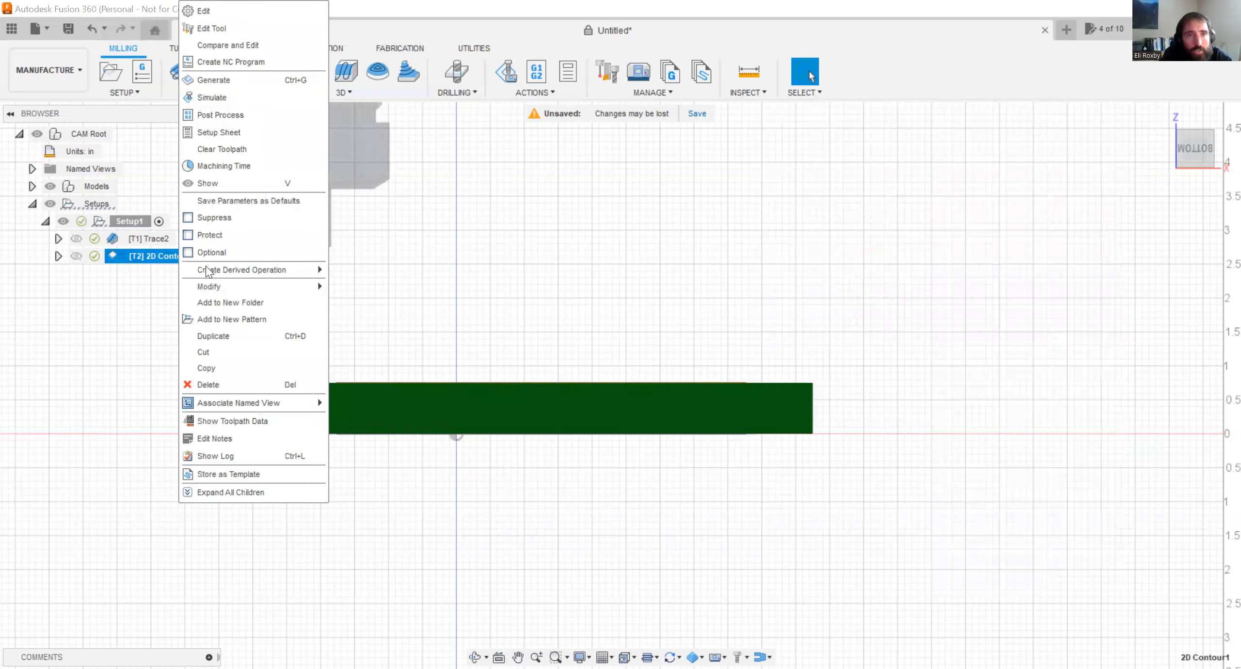
{"action": "left_click", "coordinate": [268, 12]}
{"action": "left_click", "coordinate": [988, 203]}
{"action": "left_click", "coordinate": [1026, 558]}
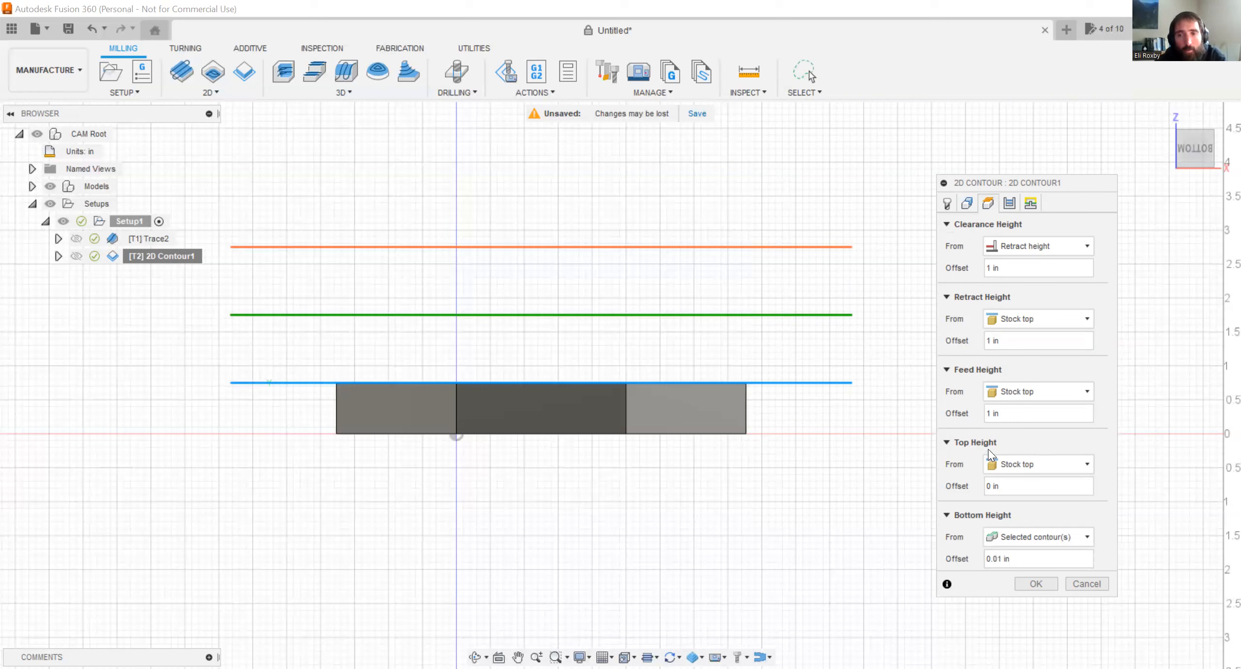
{"action": "left_click", "coordinate": [1010, 205]}
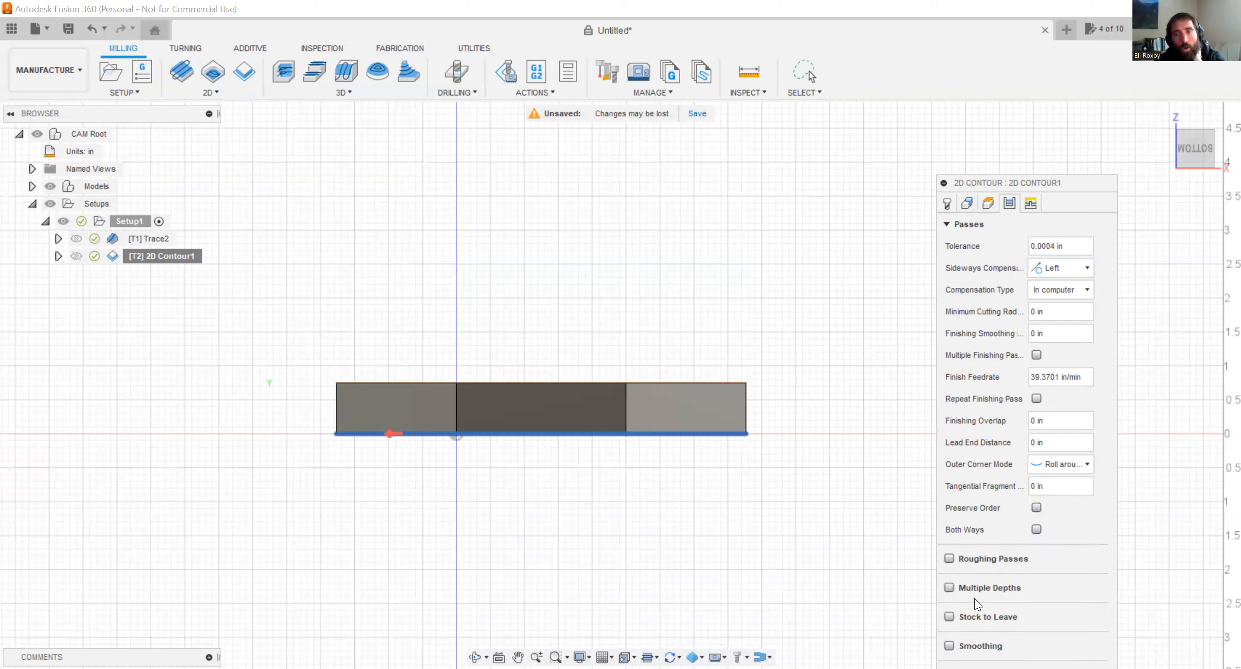
{"action": "left_click", "coordinate": [950, 588]}
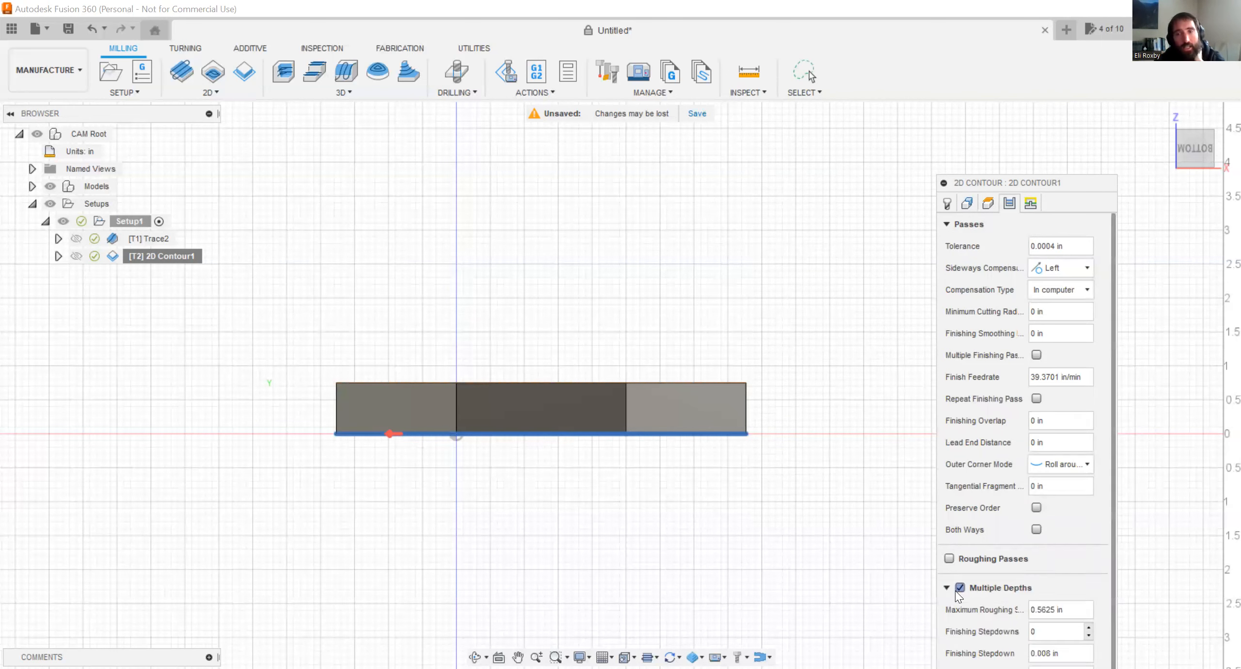
{"action": "left_click", "coordinate": [955, 591]}
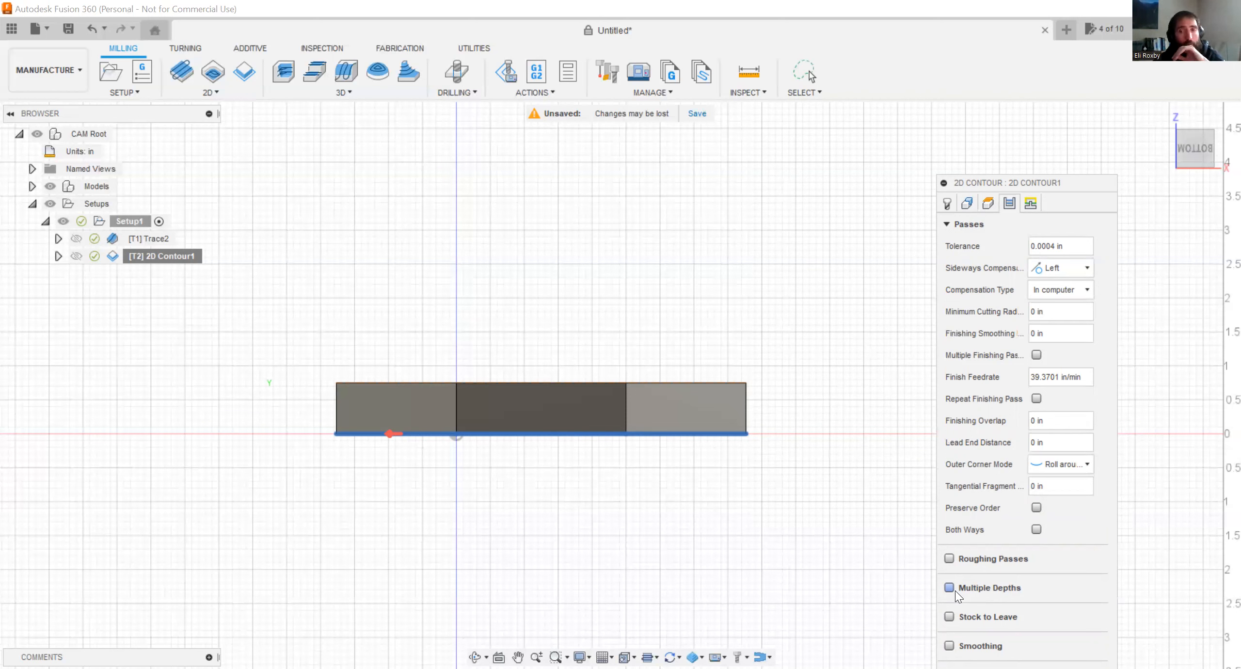
{"action": "left_click", "coordinate": [955, 590]}
{"action": "scroll", "coordinate": [973, 553], "scroll_direction": "down", "scroll_amount": 2}
{"action": "left_click_drag", "start_coordinate": [1073, 523], "coordinate": [999, 516]}
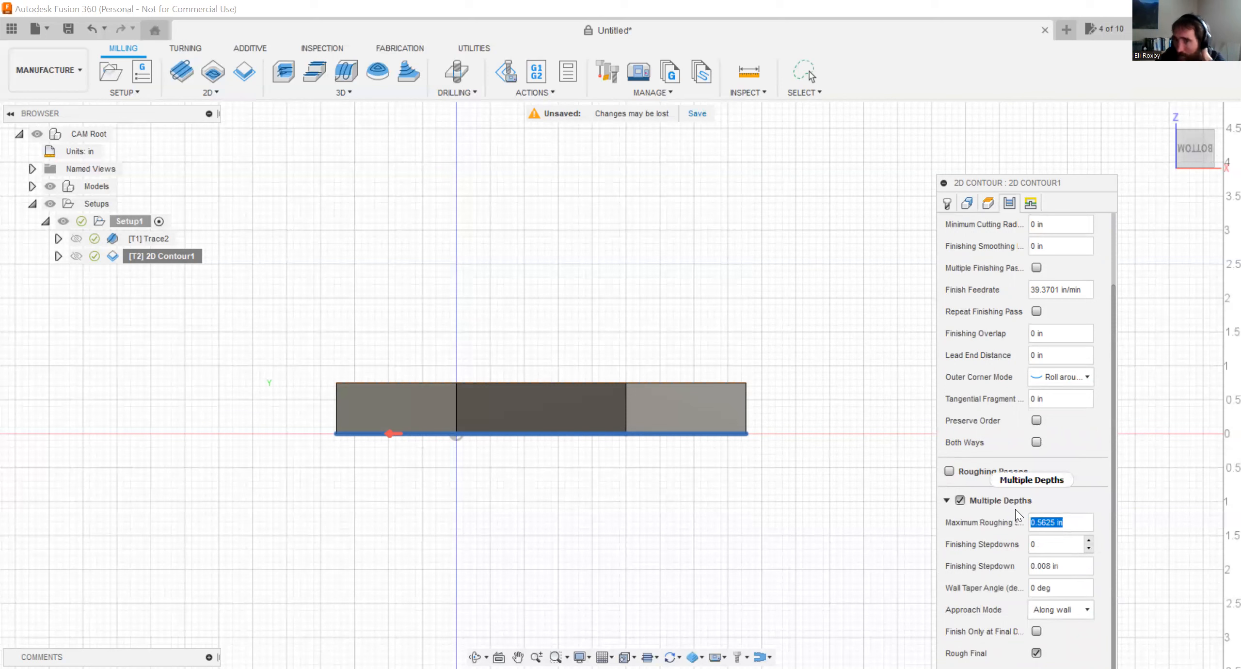
{"action": "scroll", "coordinate": [1014, 507], "scroll_direction": "down", "scroll_amount": 1}
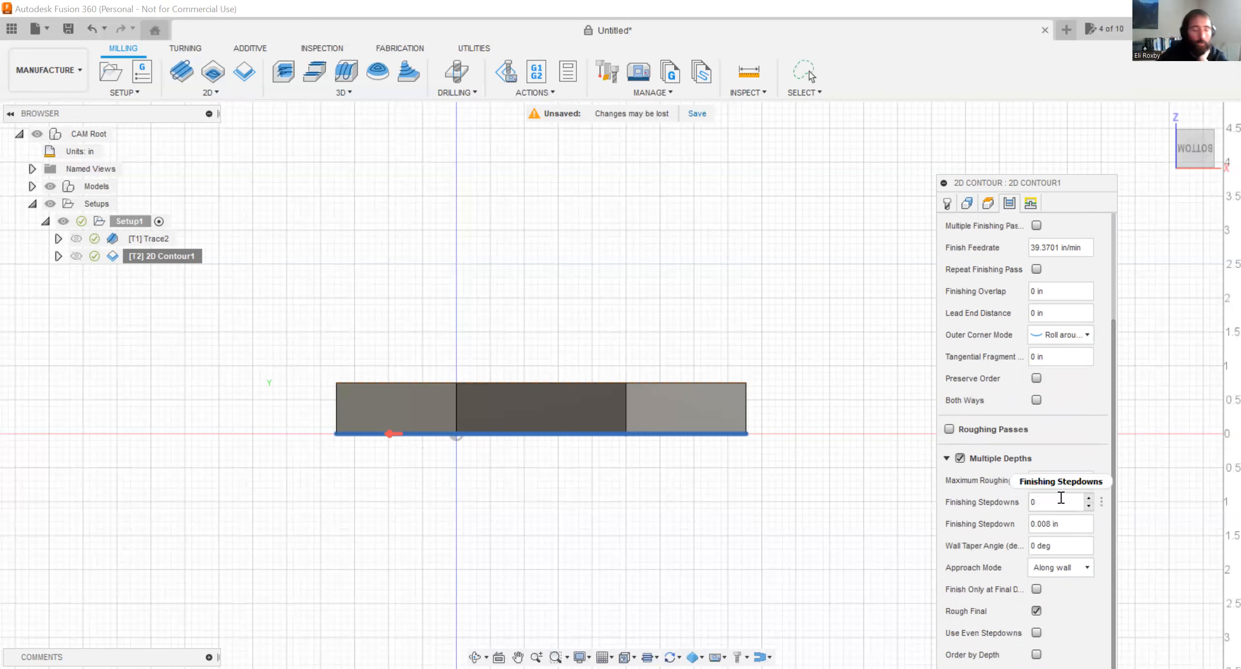
{"action": "type", "text": ".125"}
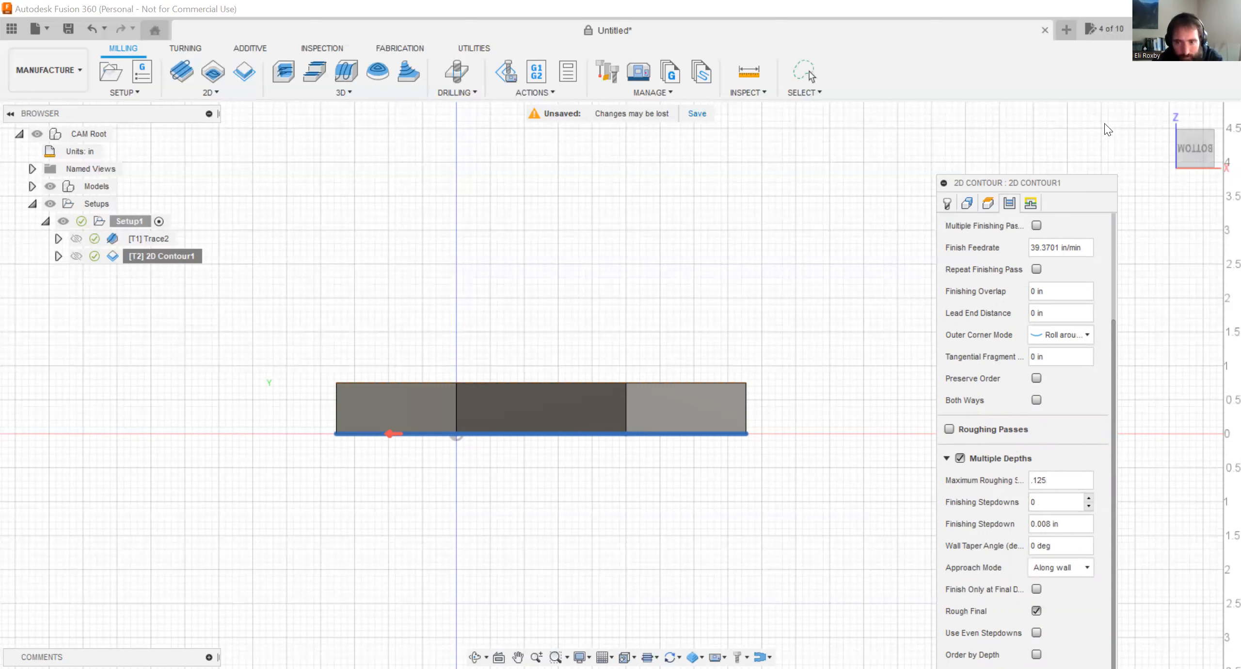
Orient the view to the front of the sign and re-enter 0.125 in as the Maximum Roughing Stepdown.
{"action": "left_click_drag", "start_coordinate": [1084, 184], "coordinate": [1105, 123]}
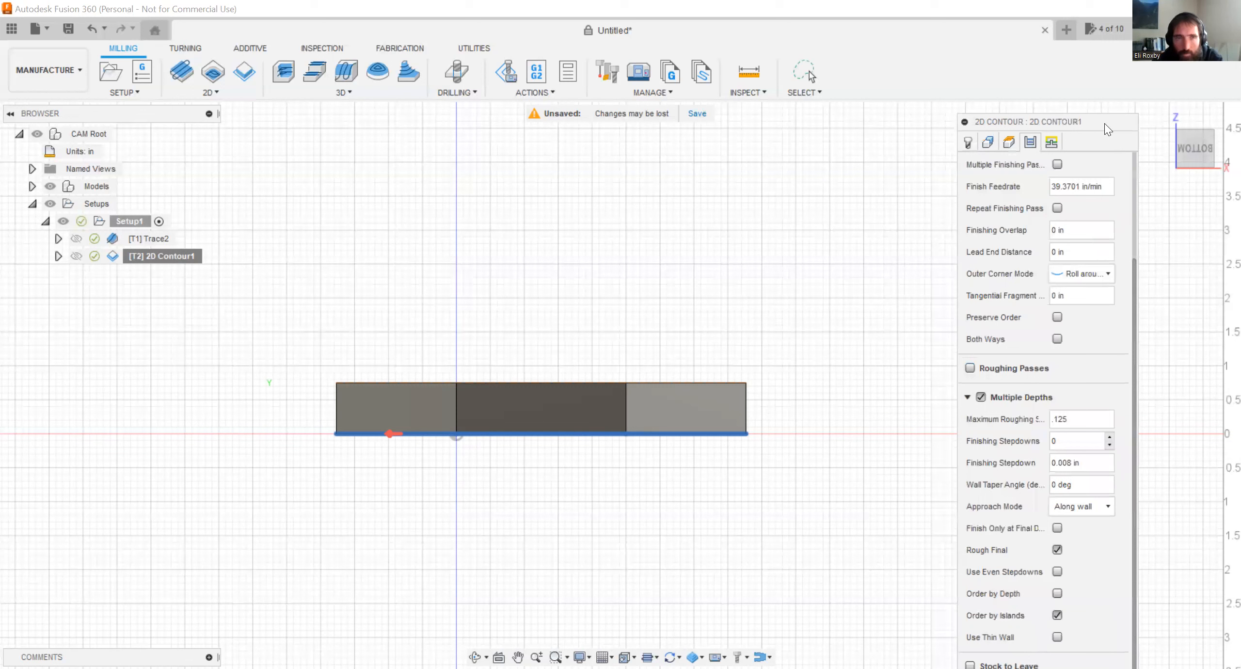
{"action": "left_click", "coordinate": [1079, 419]}
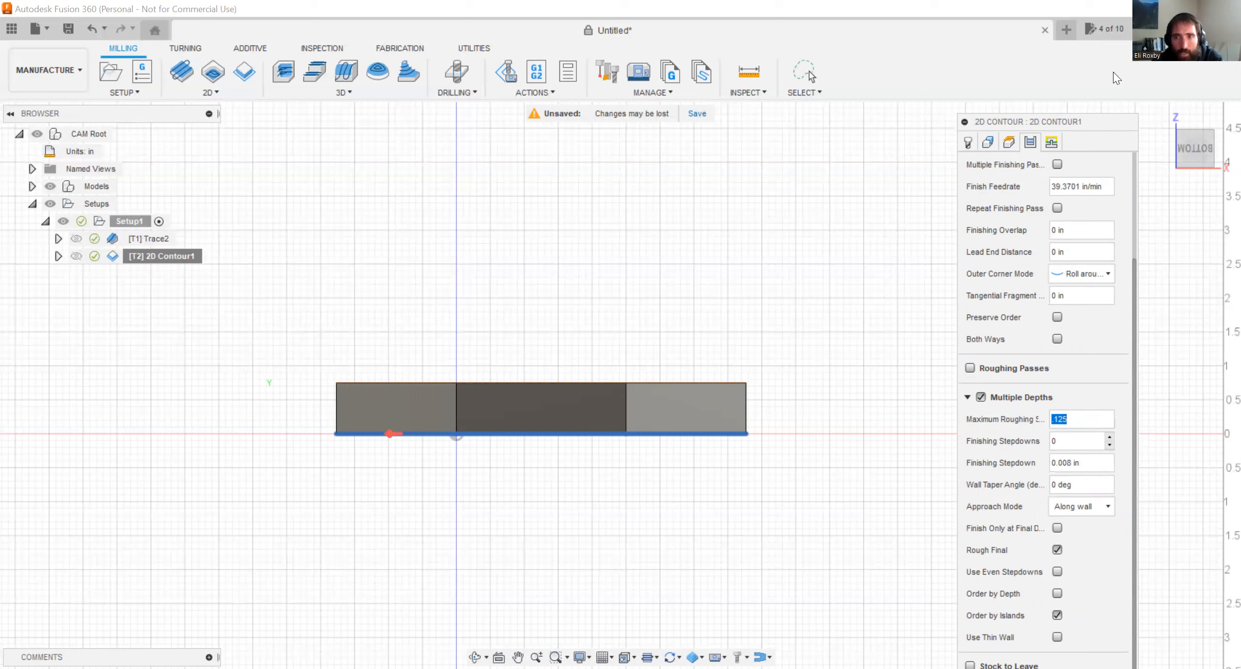
{"action": "left_click_drag", "start_coordinate": [1105, 123], "coordinate": [1113, 72]}
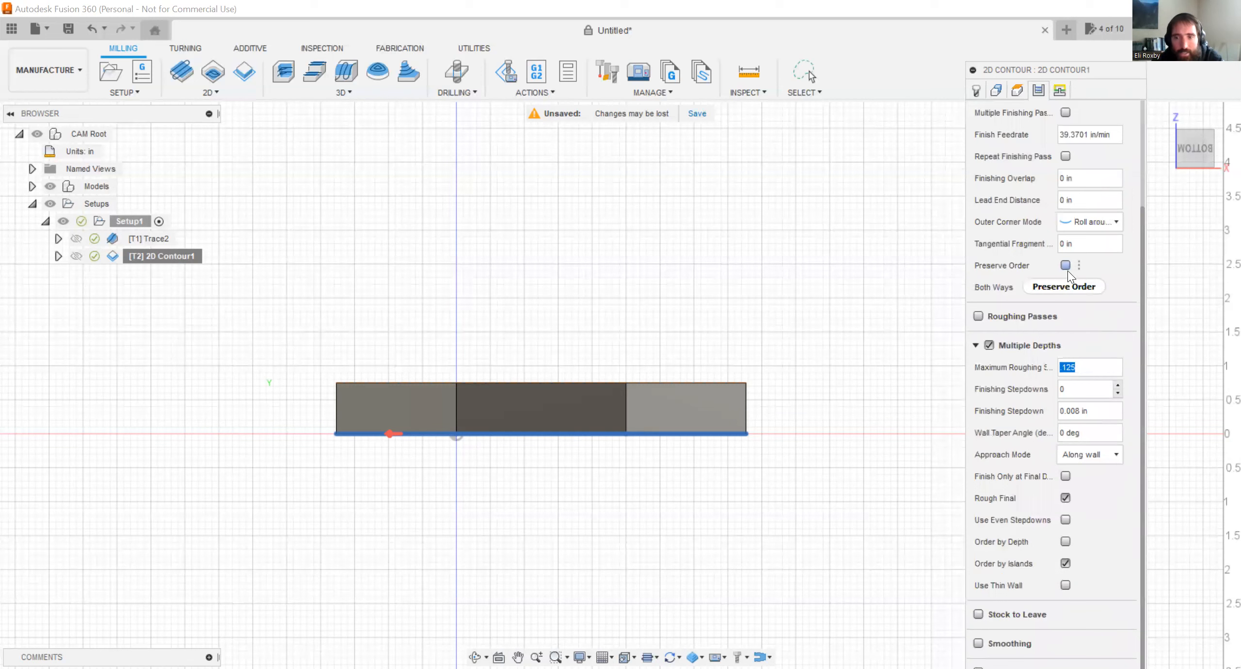
{"action": "scroll", "coordinate": [1051, 131], "scroll_direction": "up", "scroll_amount": 3}
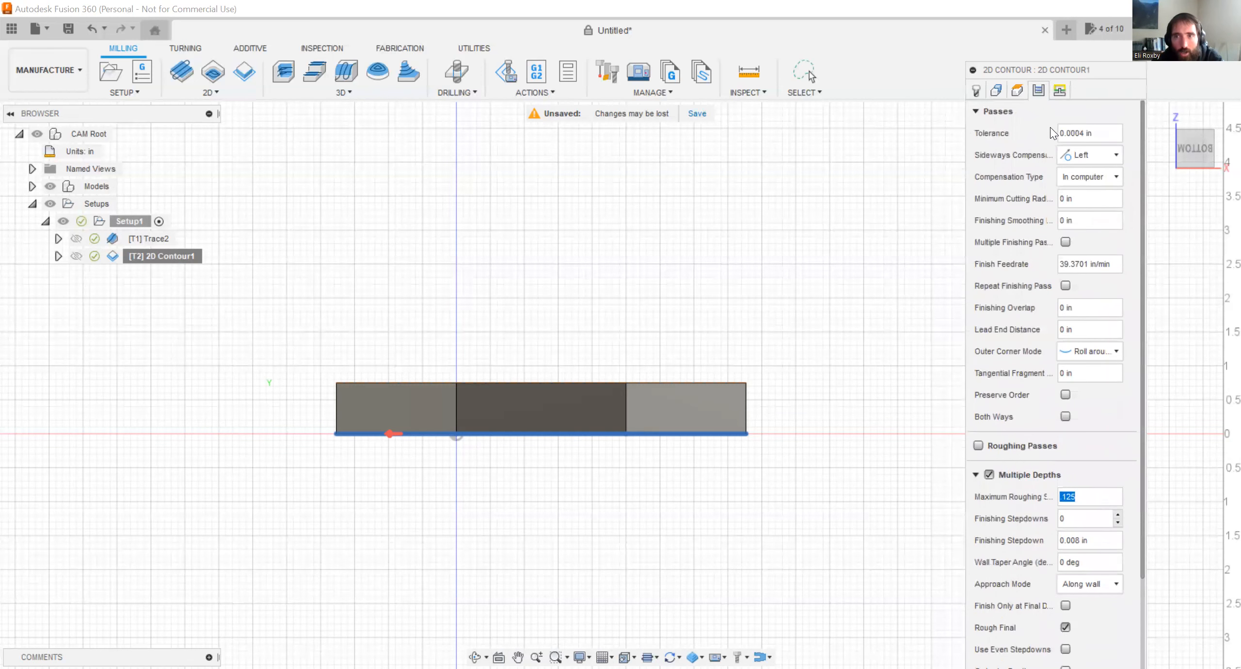
{"action": "left_click", "coordinate": [997, 90]}
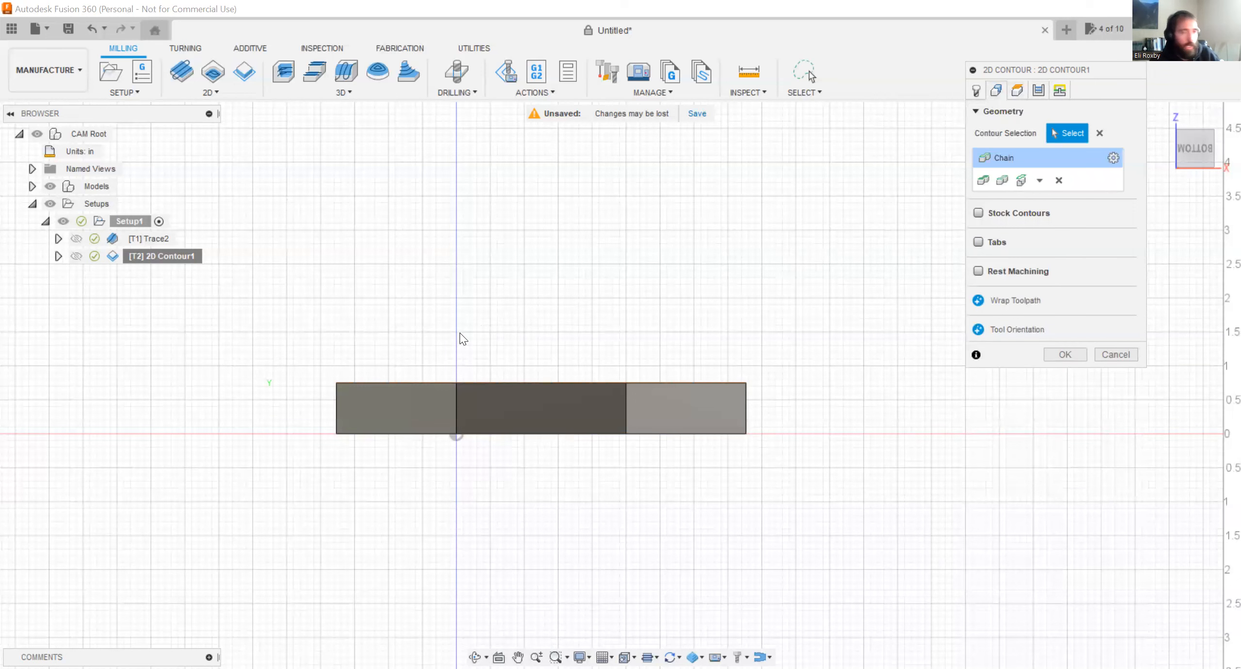
{"action": "middle_click_drag", "start_coordinate": [430, 345], "coordinate": [433, 419], "text": "shift"}
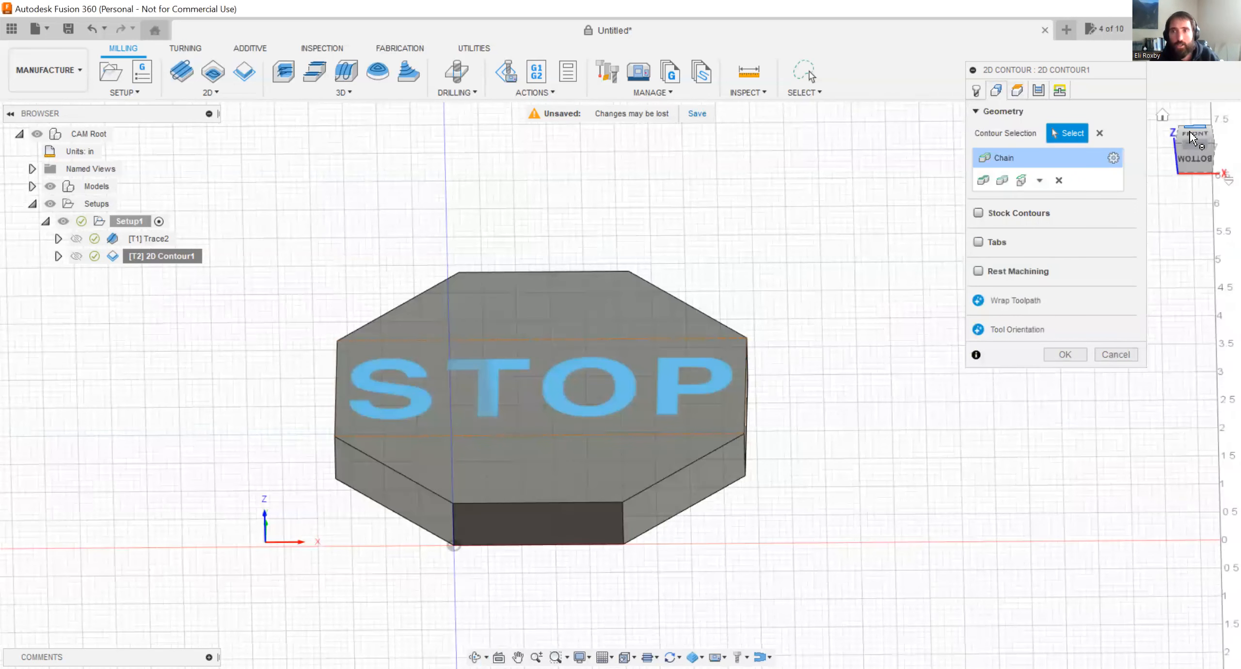
{"action": "left_click", "coordinate": [1192, 137]}
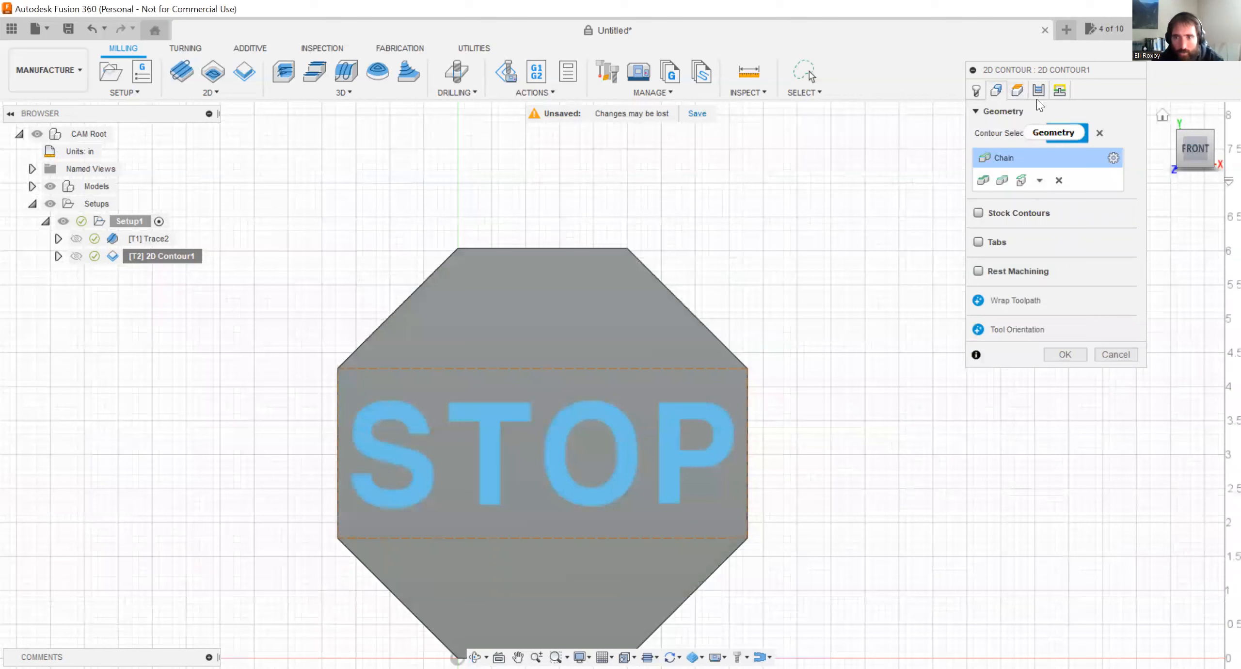
{"action": "left_click", "coordinate": [1039, 90]}
{"action": "double_click", "coordinate": [1084, 497]}
{"action": "type", "text": ".125"}
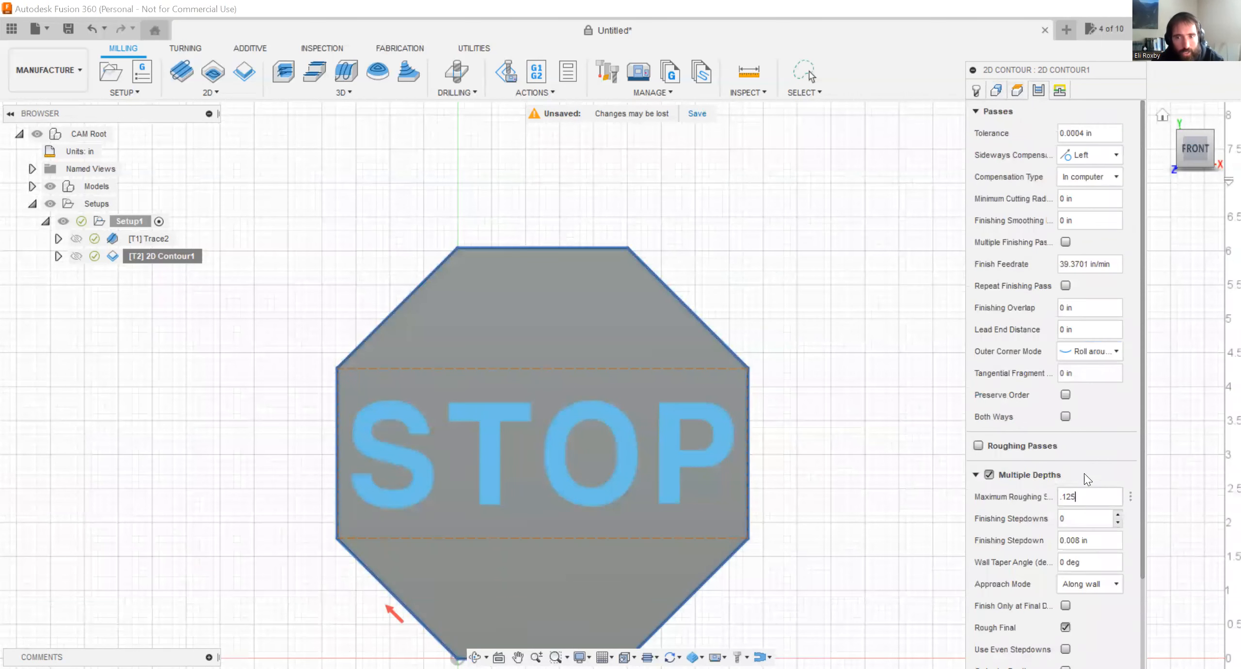
{"action": "scroll", "coordinate": [1084, 480], "scroll_direction": "down", "scroll_amount": 1}
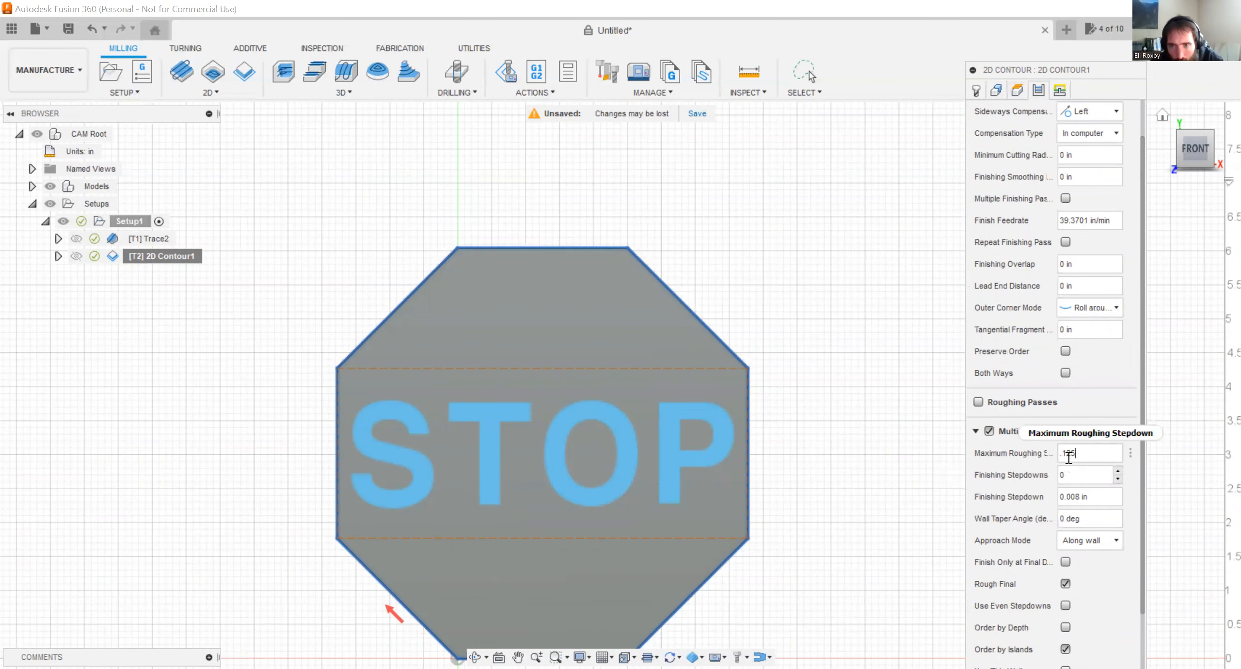
{"action": "scroll", "coordinate": [1048, 409], "scroll_direction": "down", "scroll_amount": 2}
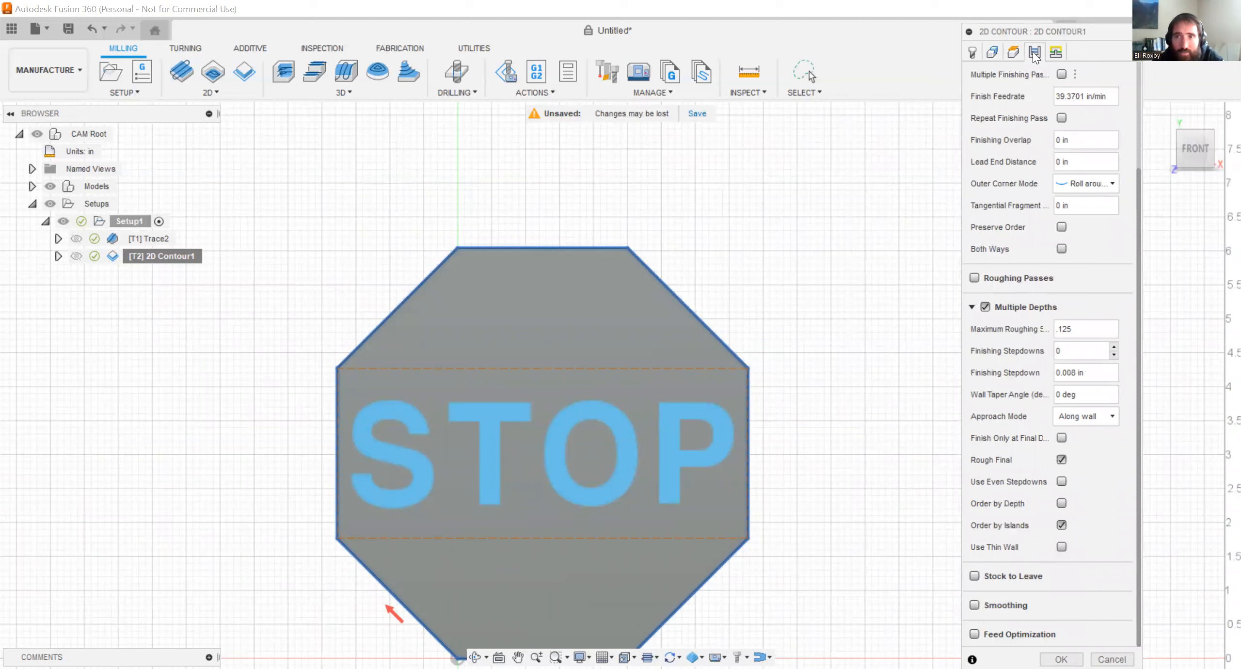
Enable Tabs on the 2D Contour with a Triangular shape and a Tab Distance of 5 in.
{"action": "left_click", "coordinate": [992, 53]}
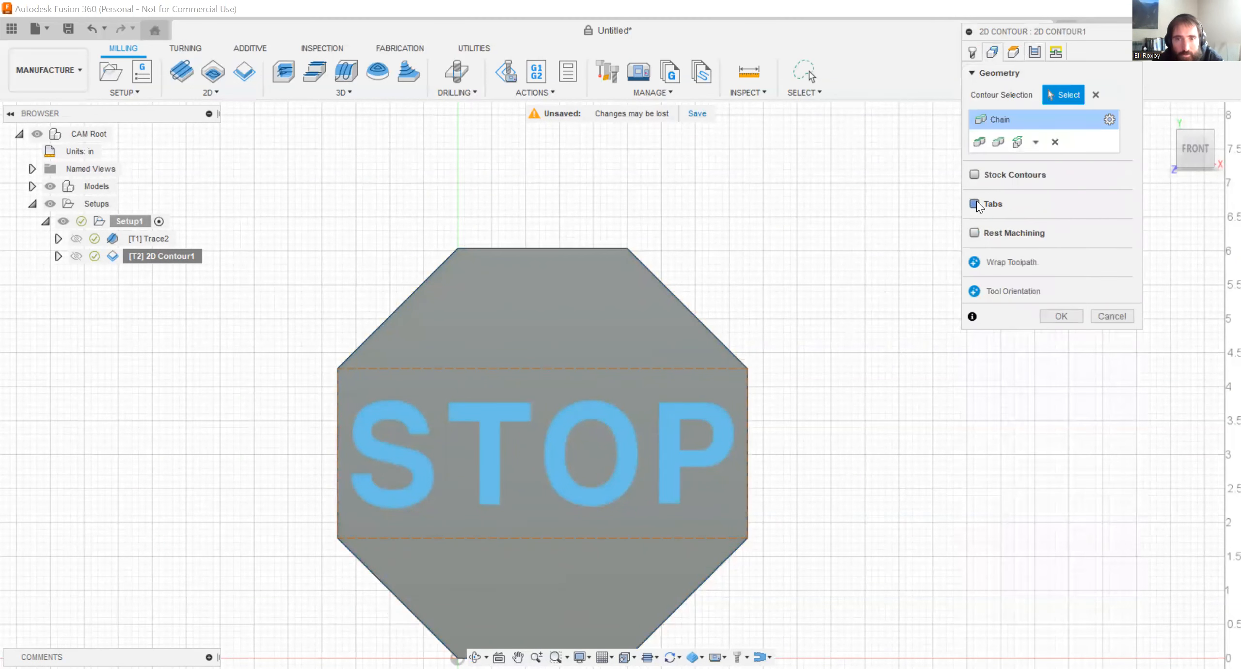
{"action": "left_click", "coordinate": [978, 203]}
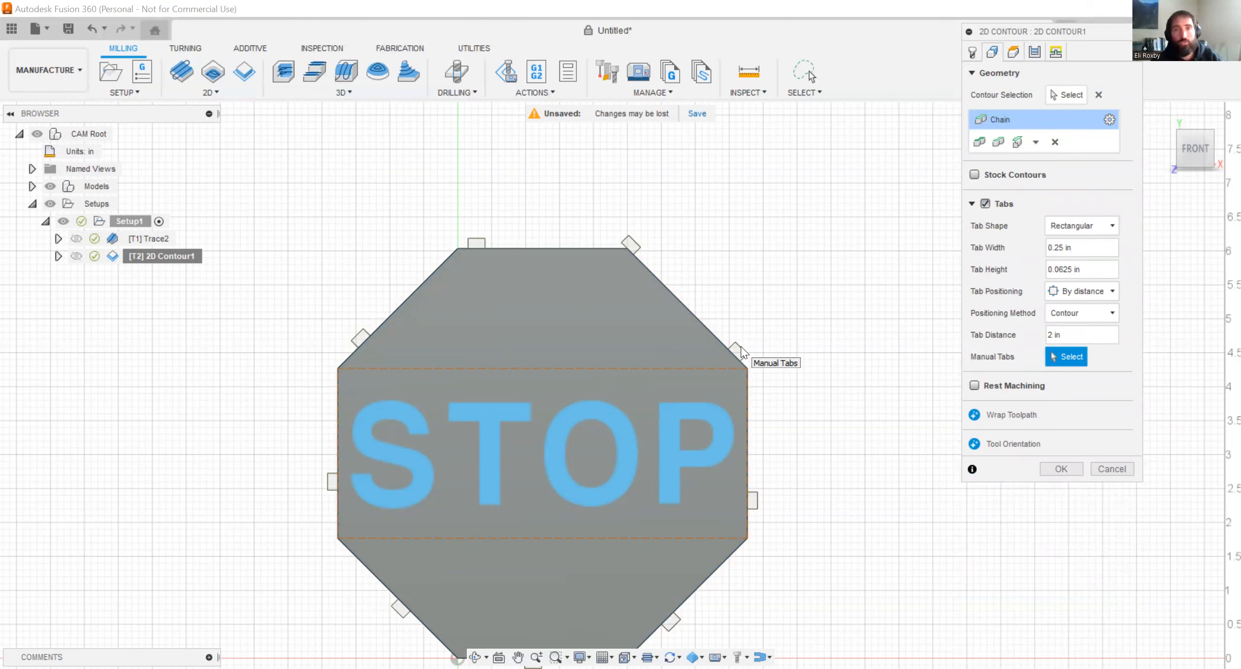
{"action": "left_click", "coordinate": [1077, 231]}
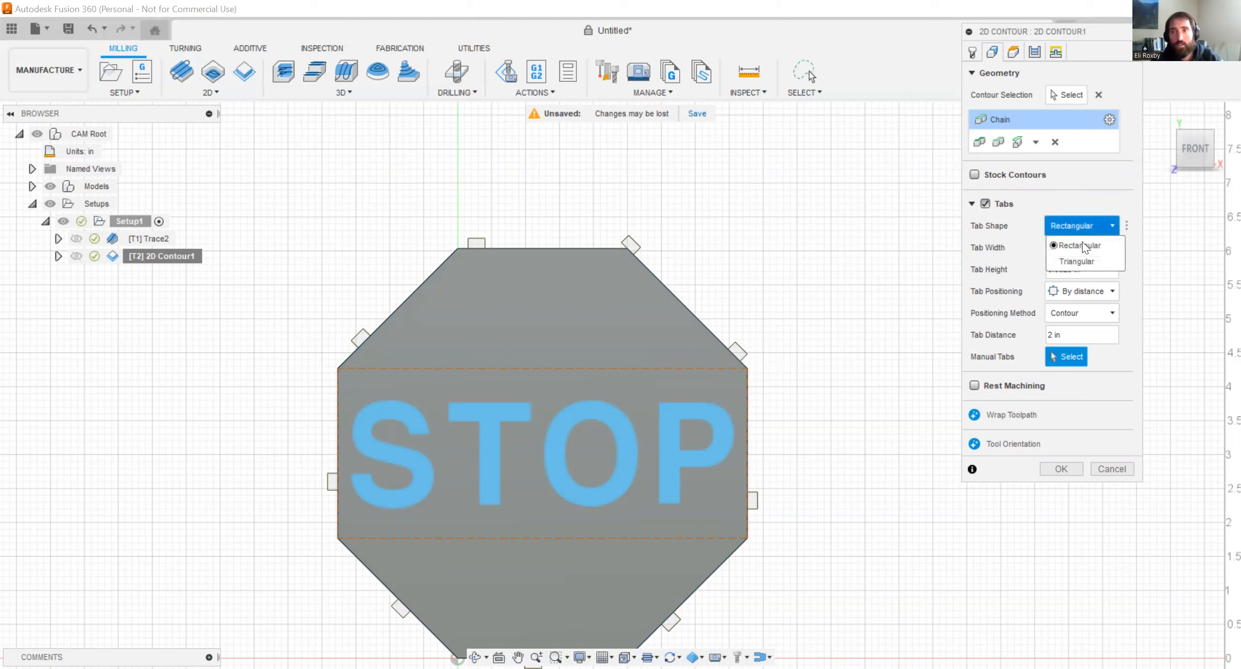
{"action": "left_click", "coordinate": [1083, 261]}
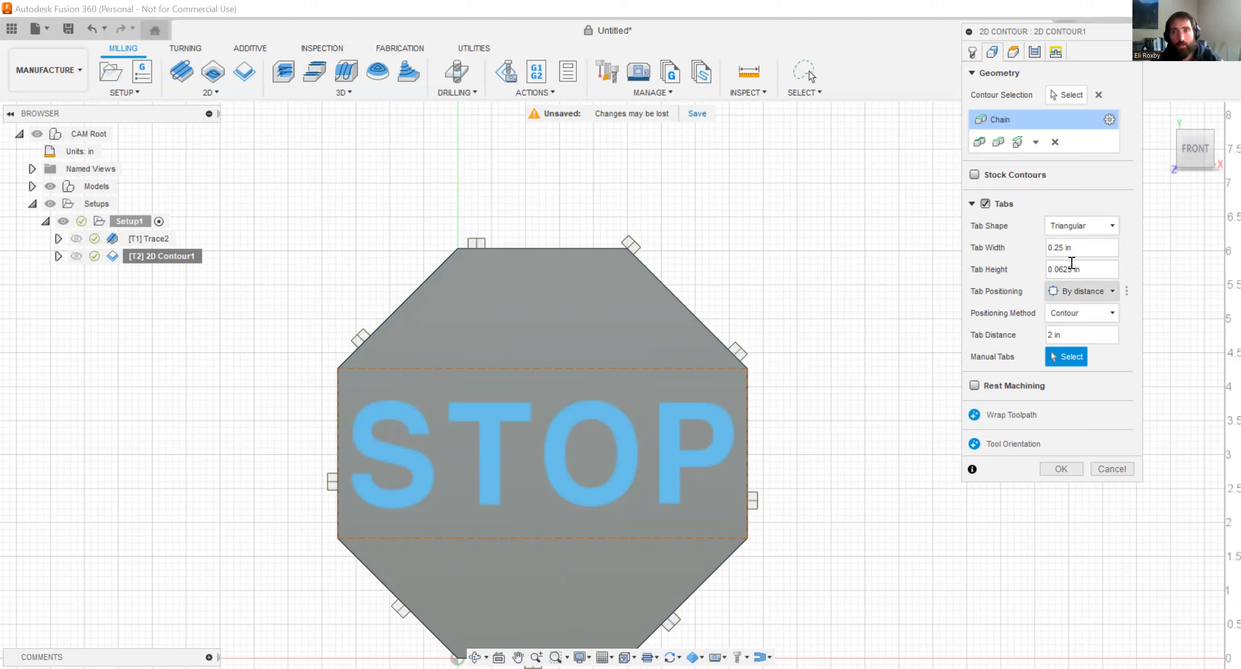
{"action": "left_click_drag", "start_coordinate": [1086, 335], "coordinate": [1050, 334]}
{"action": "type", "text": "5"}
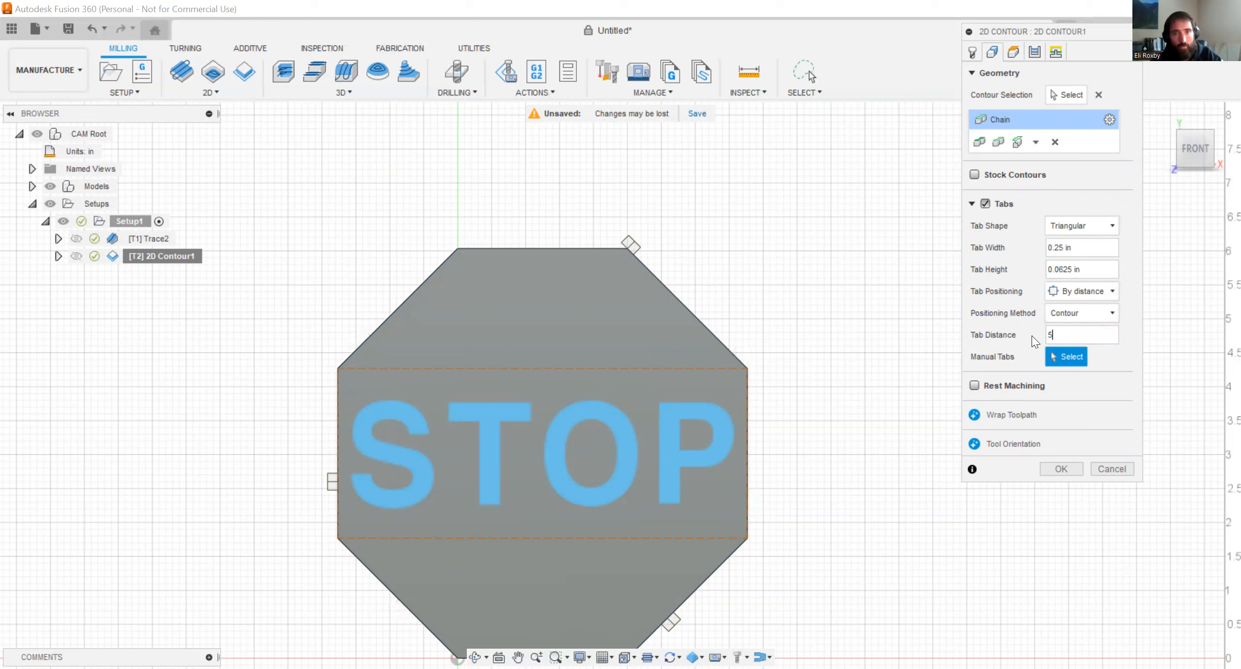
Try a Tab Distance of 4 in around the octagon and set it back to 5 in.
{"action": "left_click_drag", "start_coordinate": [1082, 342], "coordinate": [1049, 340]}
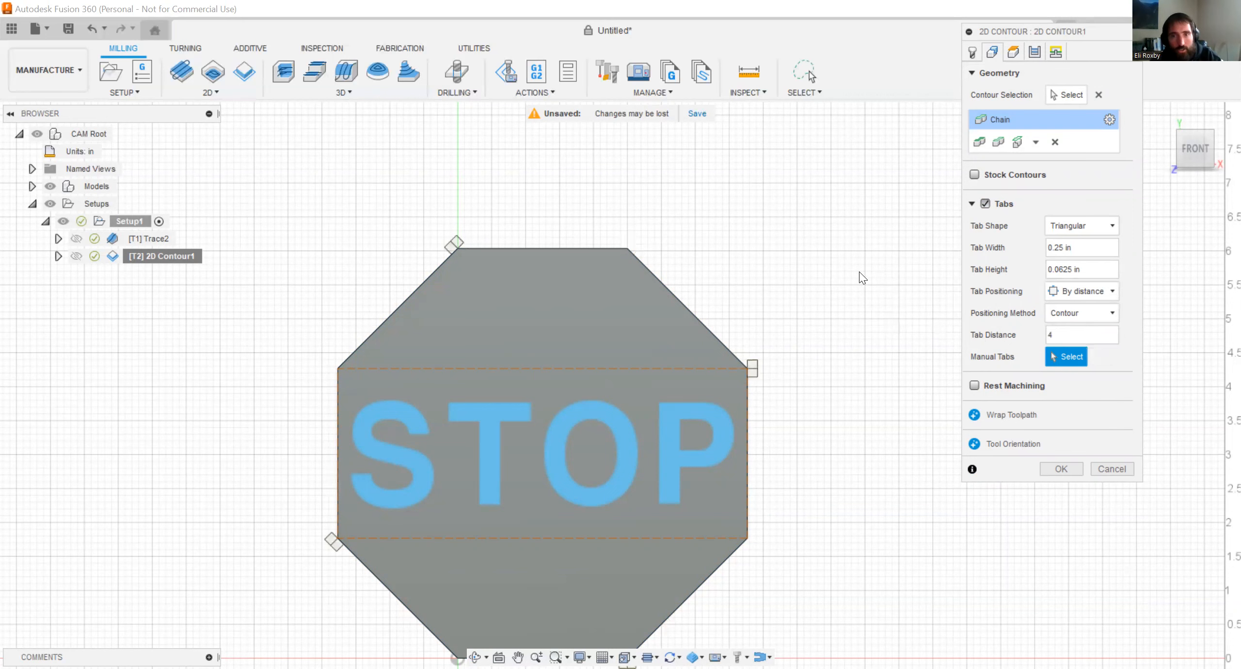
{"action": "scroll", "coordinate": [622, 369], "scroll_direction": "down", "scroll_amount": 3}
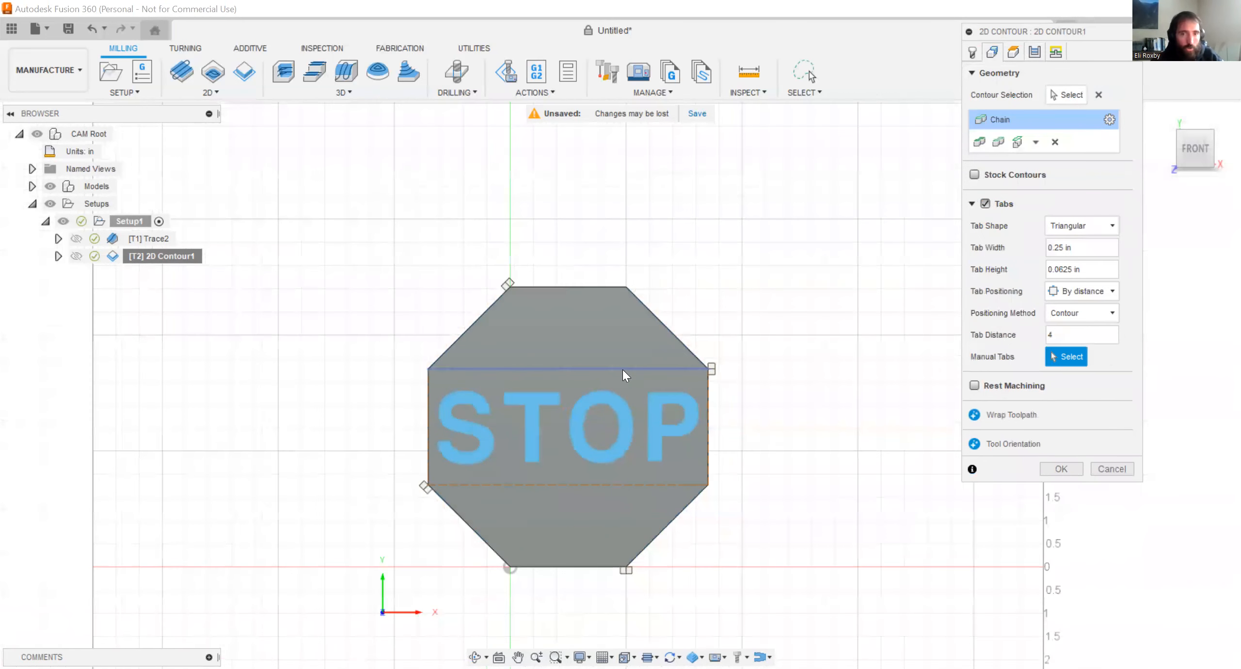
{"action": "middle_click_drag", "start_coordinate": [438, 478], "coordinate": [405, 431], "text": "shift"}
{"action": "scroll", "coordinate": [472, 444], "scroll_direction": "up", "scroll_amount": 2}
{"action": "scroll", "coordinate": [473, 448], "scroll_direction": "up", "scroll_amount": 5}
{"action": "scroll", "coordinate": [451, 372], "scroll_direction": "down", "scroll_amount": 5}
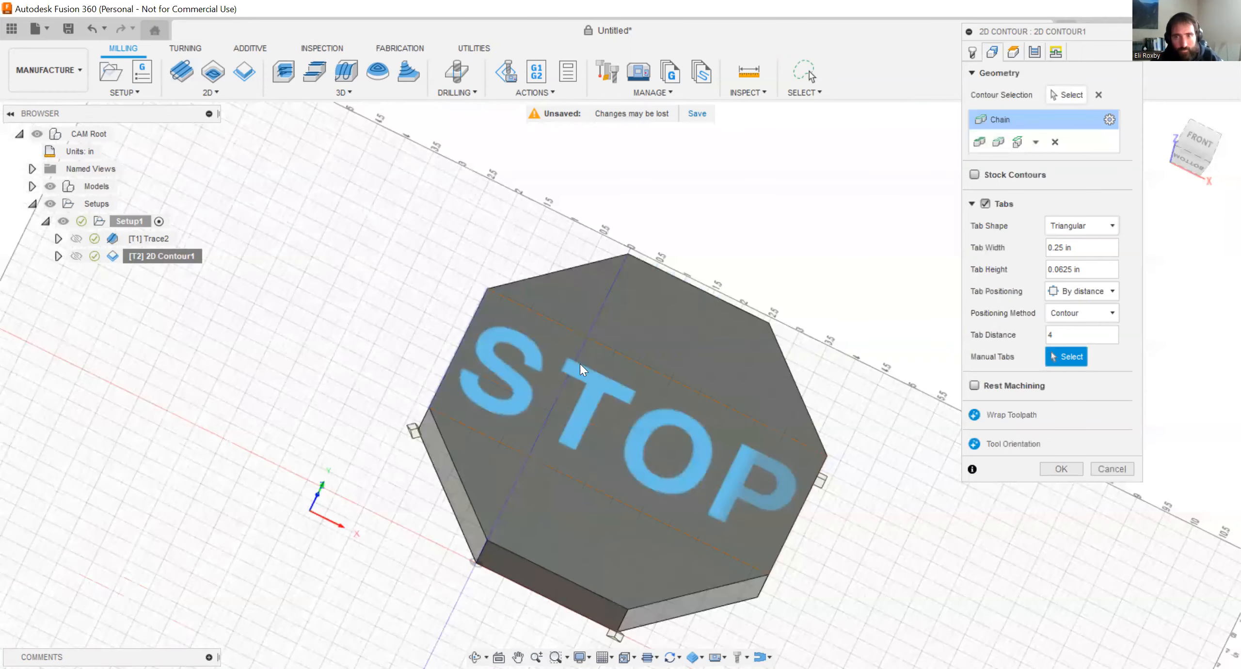
{"action": "left_click", "coordinate": [1196, 144]}
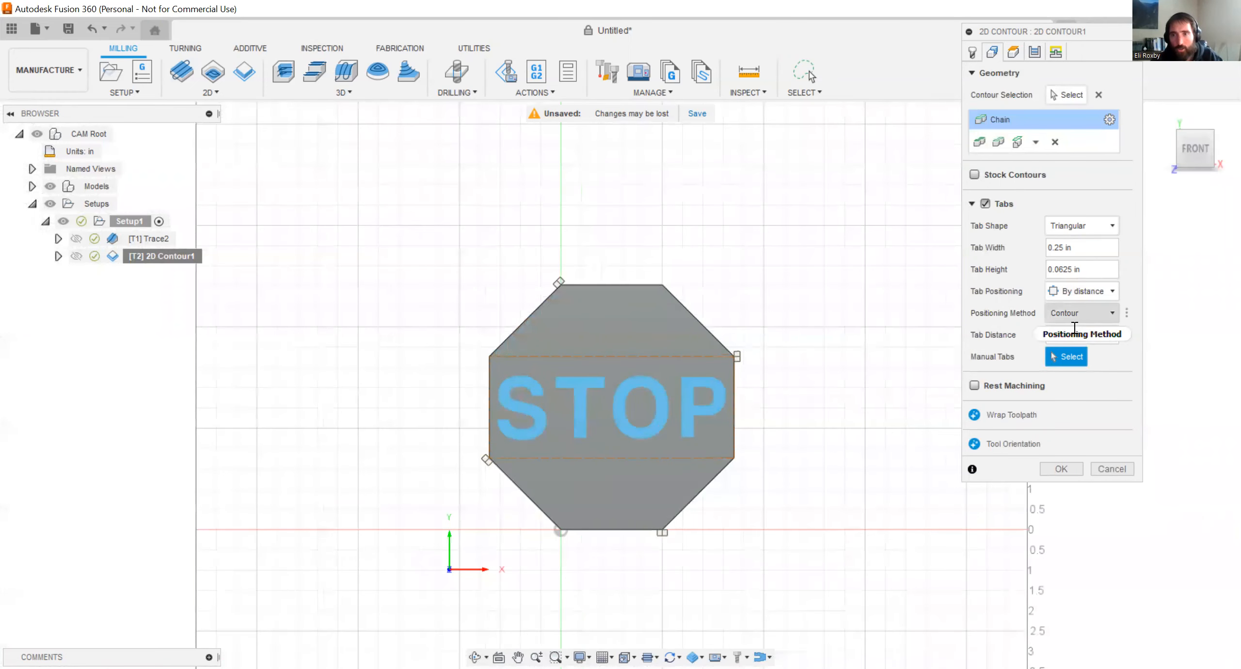
{"action": "left_click", "coordinate": [1068, 332]}
{"action": "type", "text": "5"}
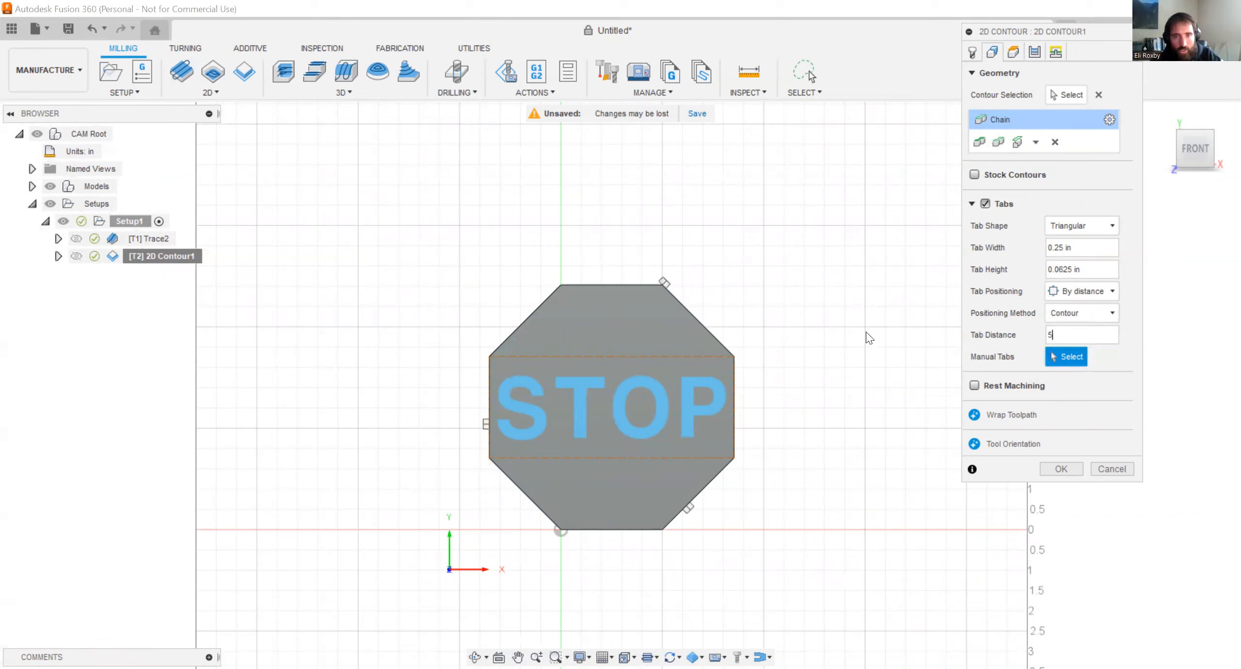
Try placing manual tabs at the octagon's upper-right corner and on its upper-right edge, and clear the manual tab selection.
{"action": "left_click", "coordinate": [664, 284]}
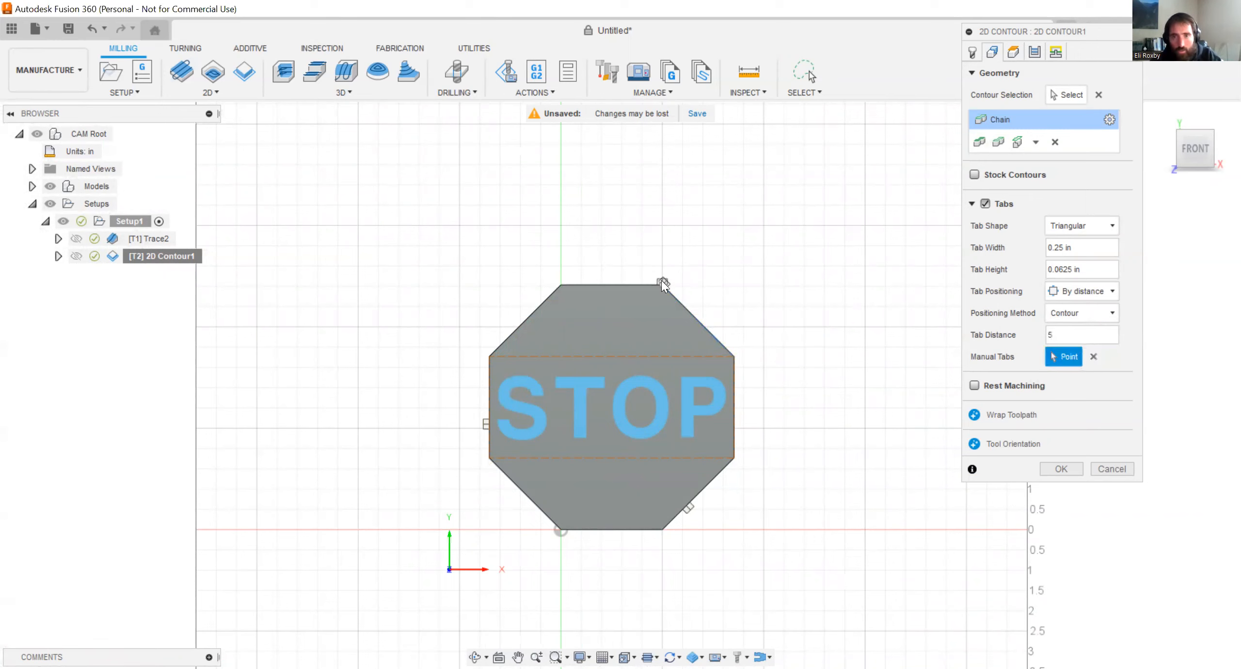
{"action": "scroll", "coordinate": [718, 348], "scroll_direction": "up", "scroll_amount": 3}
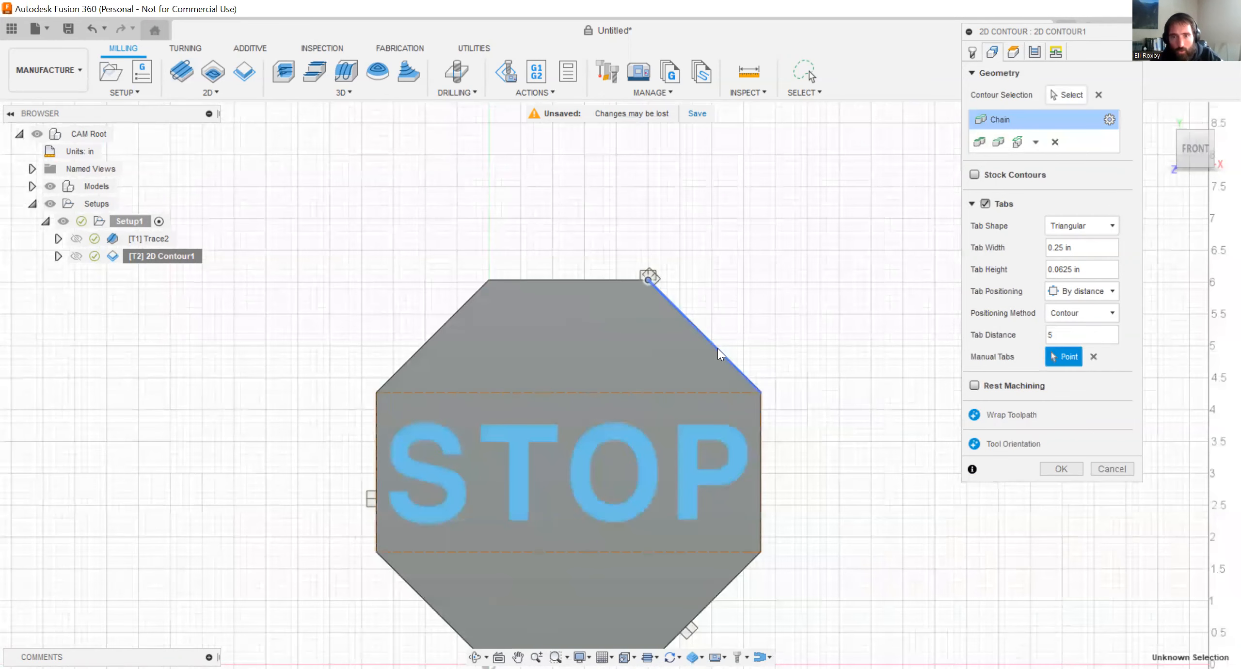
{"action": "left_click", "coordinate": [717, 348]}
{"action": "middle_click_drag", "start_coordinate": [693, 351], "coordinate": [762, 290], "text": "shift"}
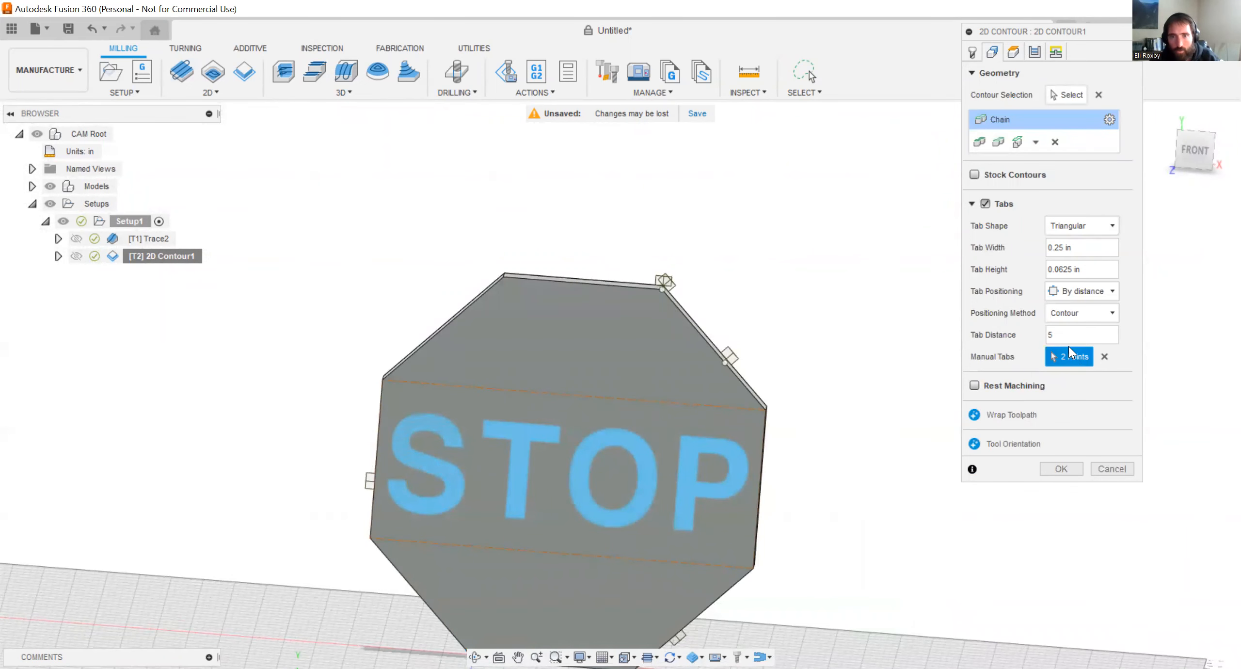
{"action": "left_click", "coordinate": [1101, 357]}
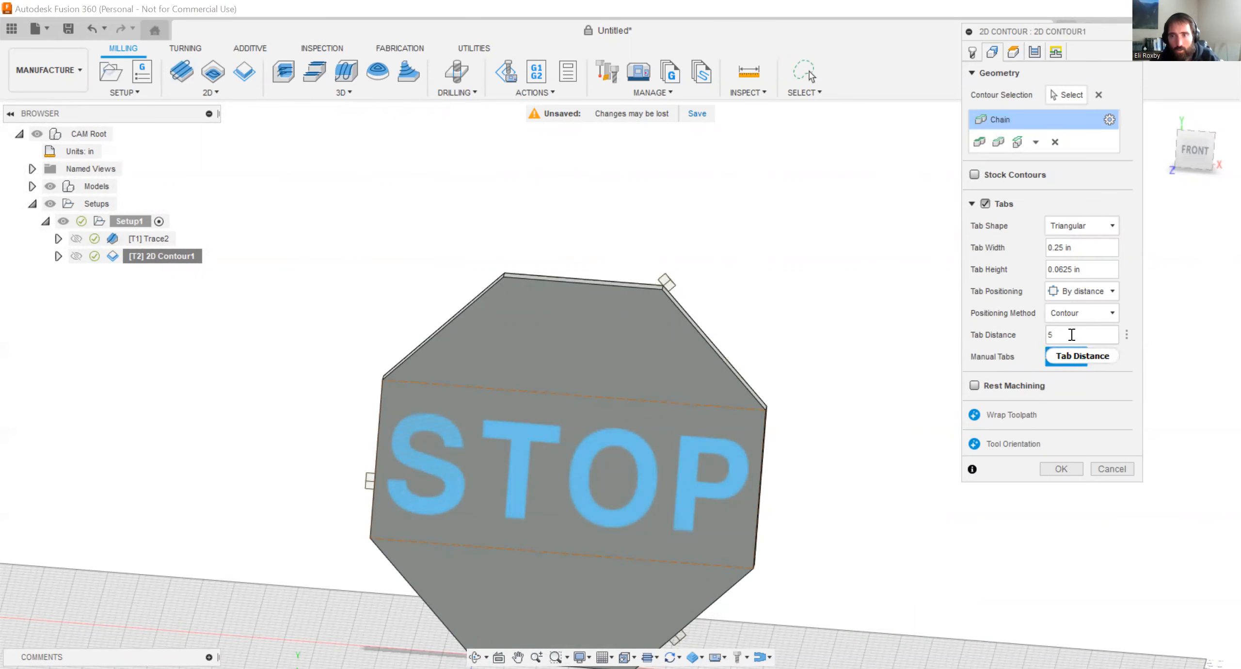
{"action": "scroll", "coordinate": [568, 308], "scroll_direction": "down", "scroll_amount": 2}
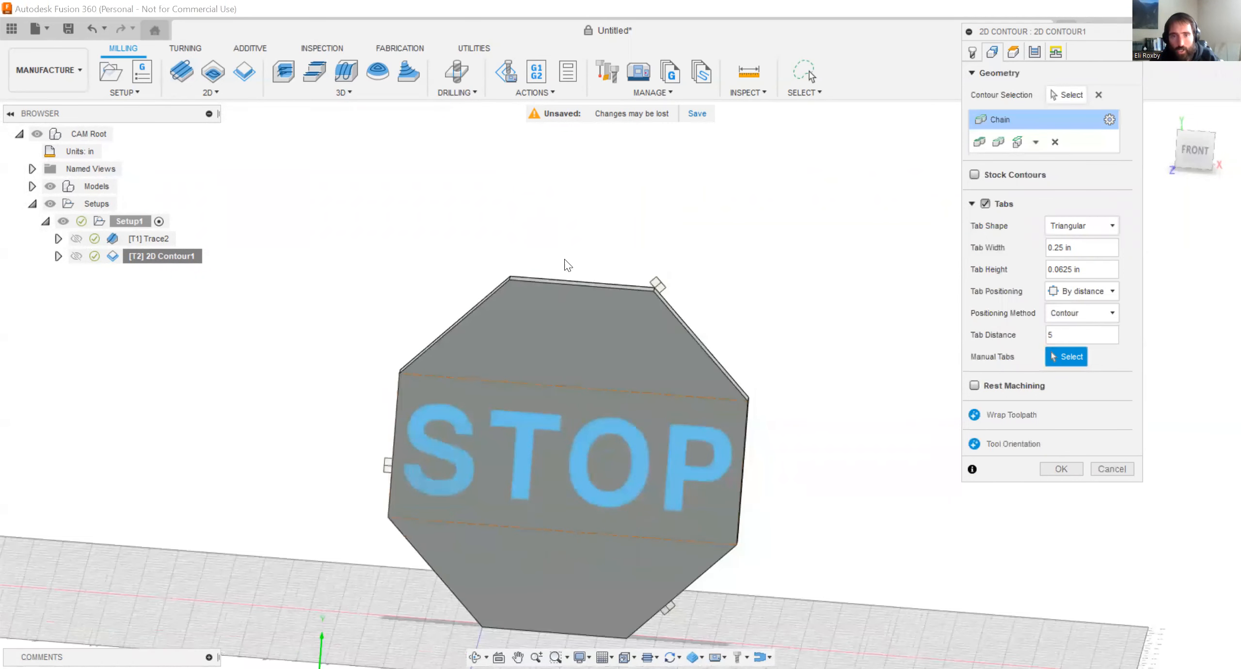
{"action": "scroll", "coordinate": [677, 280], "scroll_direction": "down", "scroll_amount": 2}
{"action": "scroll", "coordinate": [677, 280], "scroll_direction": "up", "scroll_amount": 2}
{"action": "scroll", "coordinate": [678, 296], "scroll_direction": "down", "scroll_amount": 2}
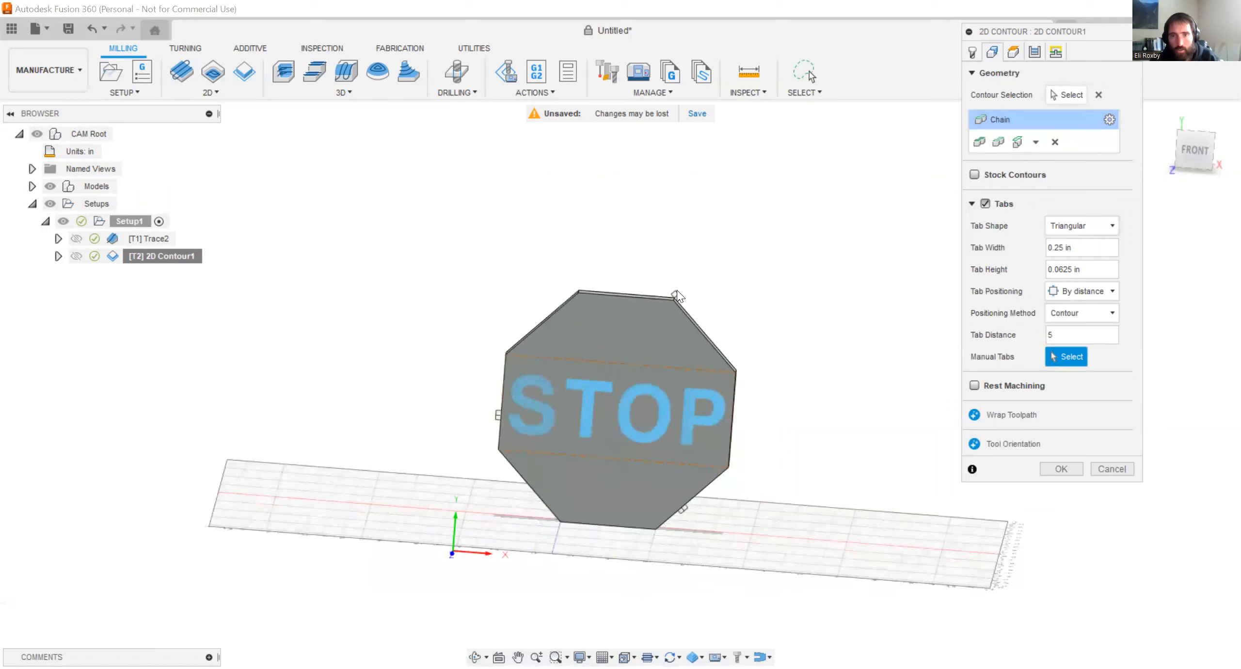
{"action": "scroll", "coordinate": [668, 302], "scroll_direction": "up", "scroll_amount": 1}
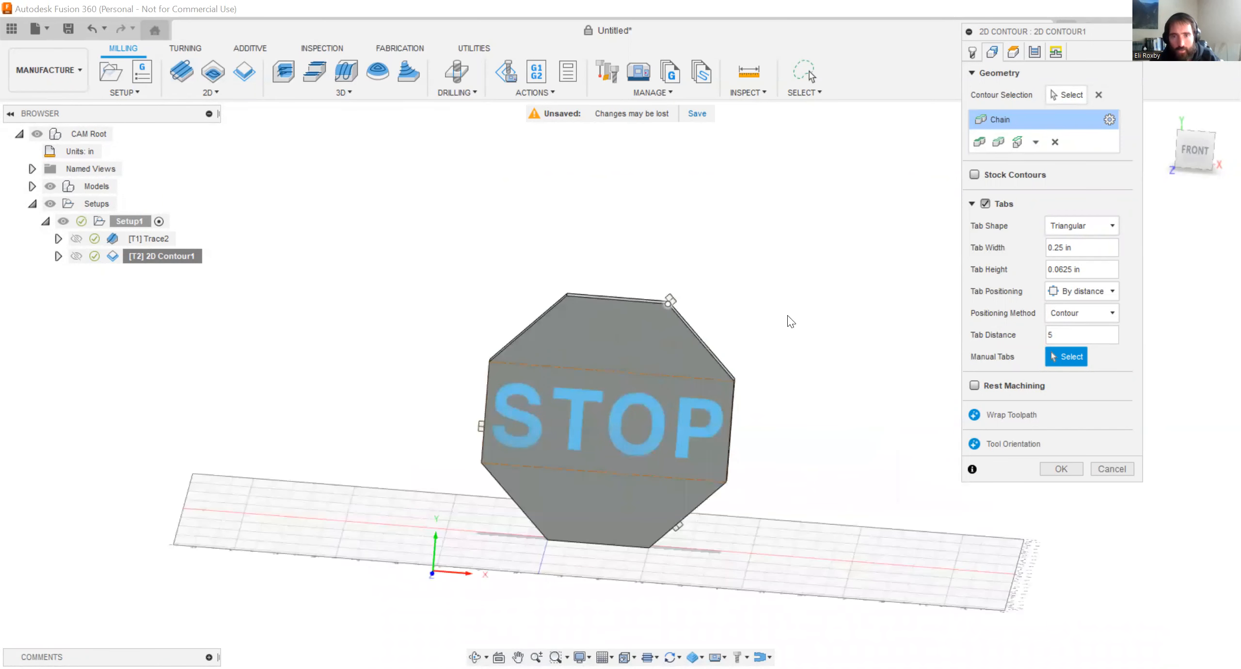
Set the Tab Distance to 4 in, and switch the Tab Positioning to Number of tabs with 4 Tabs per Contour.
{"action": "type", "text": "4"}
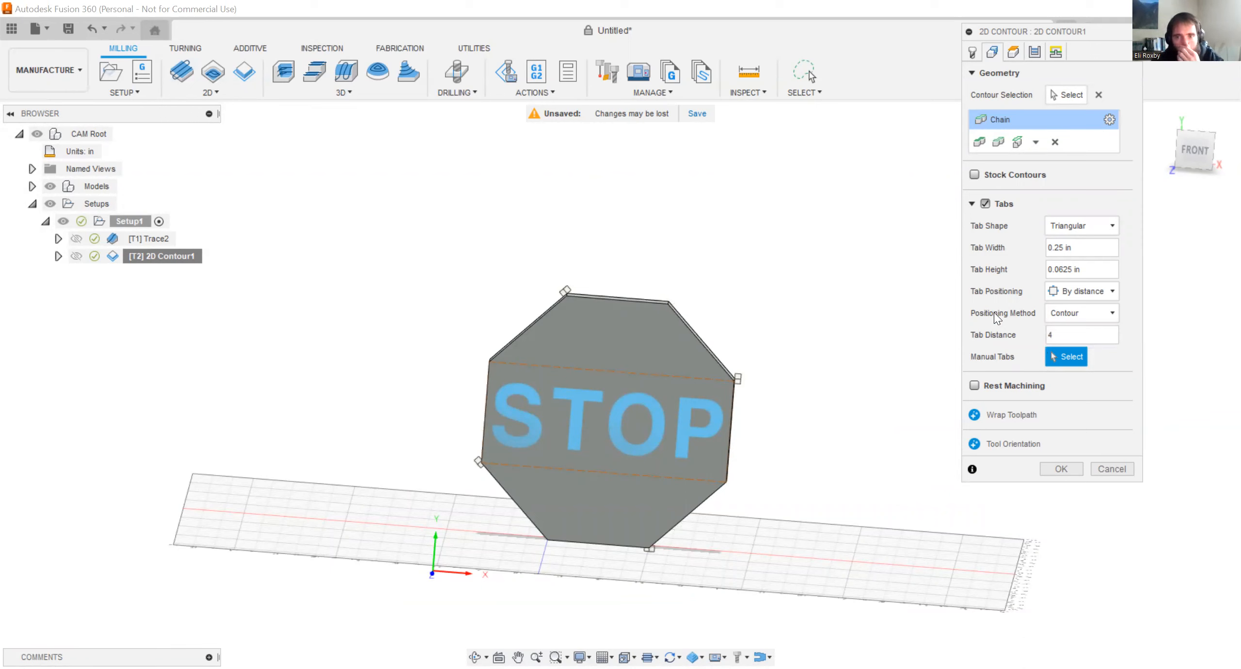
{"action": "left_click", "coordinate": [1061, 292]}
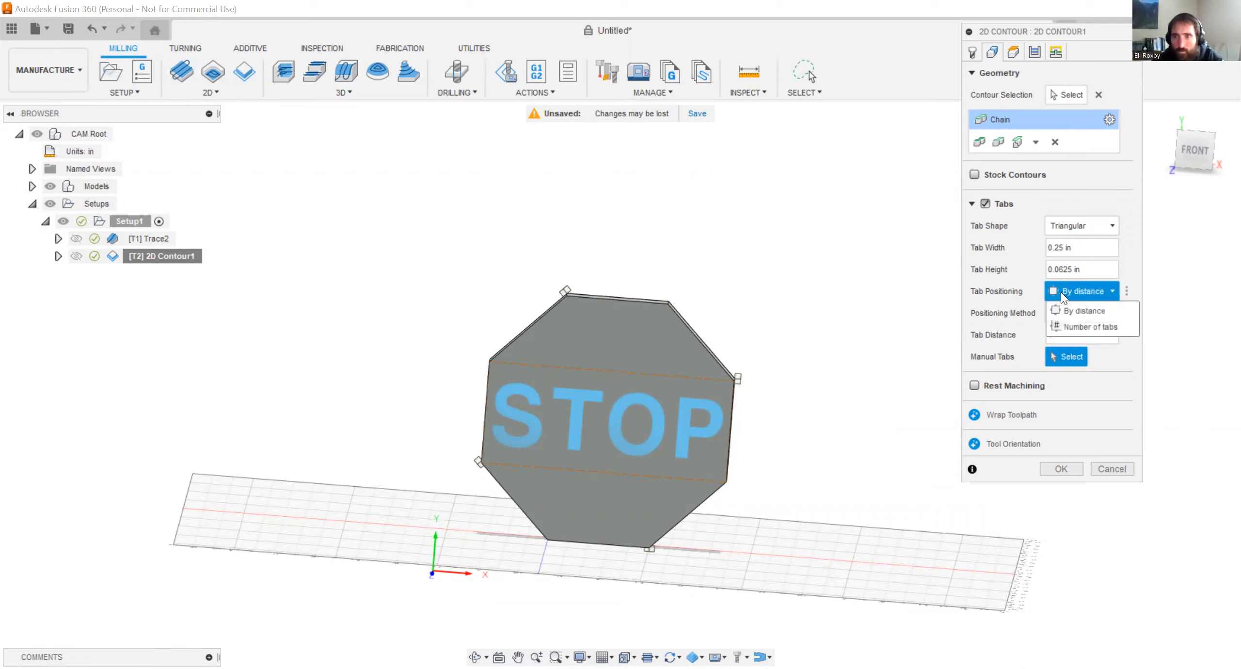
{"action": "left_click", "coordinate": [1075, 328]}
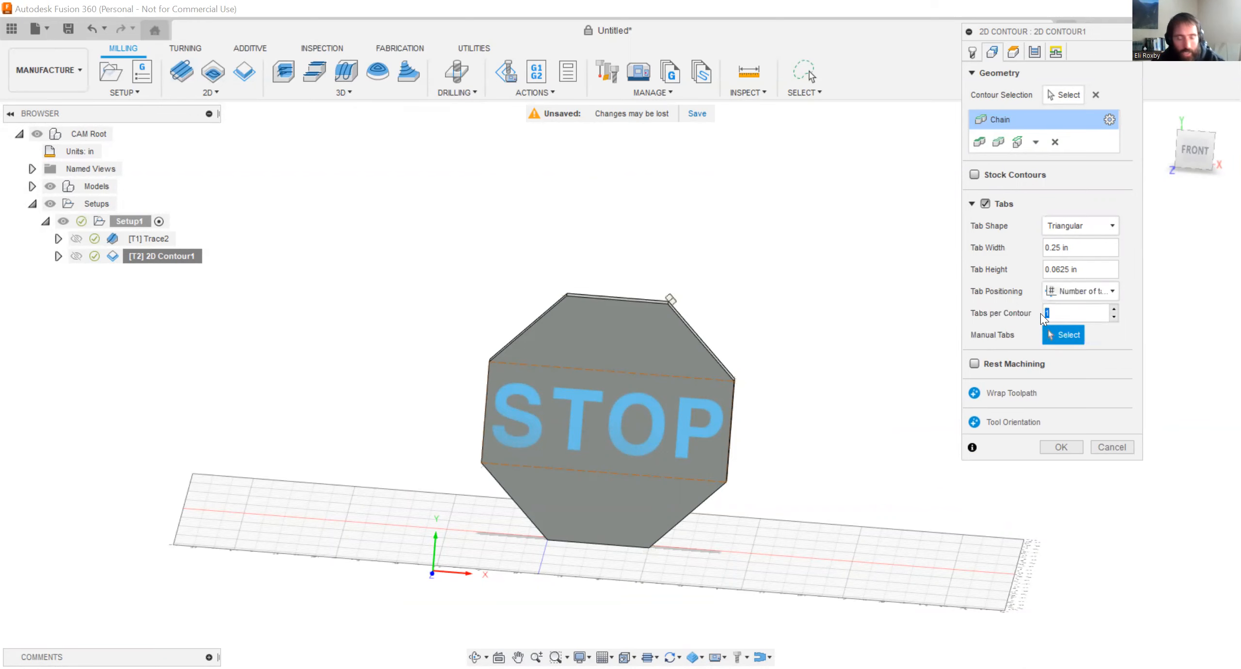
{"action": "type", "text": "4"}
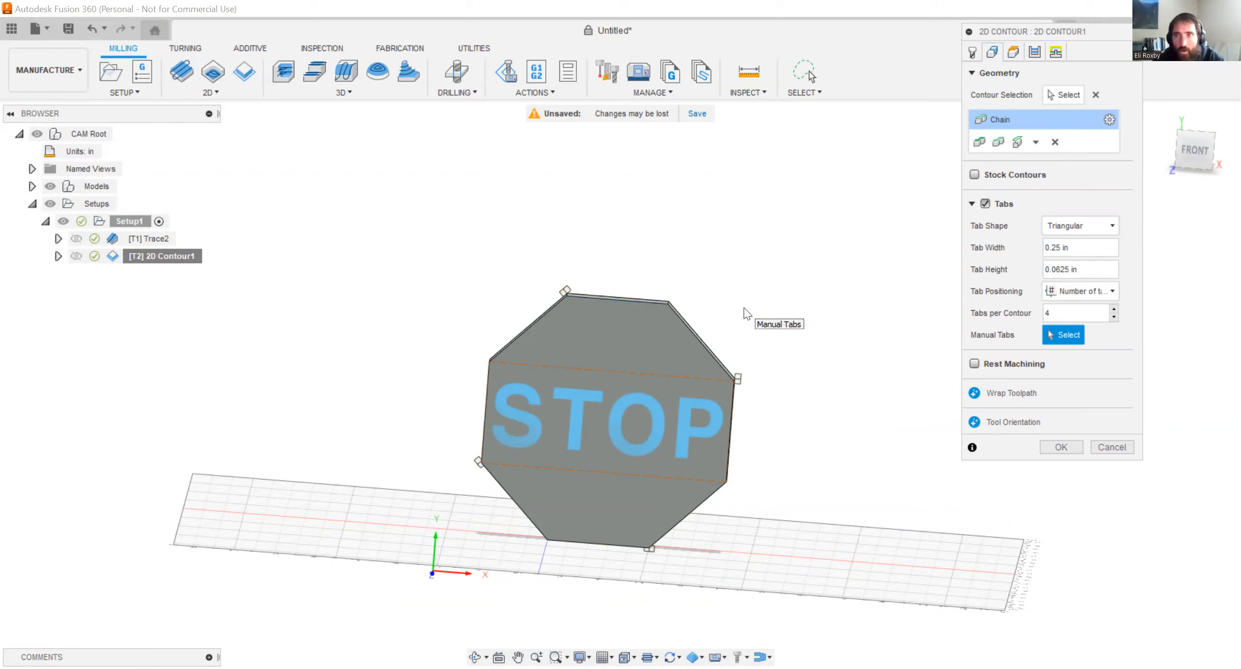
Review the 2D Contour's passes and linking settings and accept the operation to generate its toolpath.
{"action": "left_click", "coordinate": [1034, 52]}
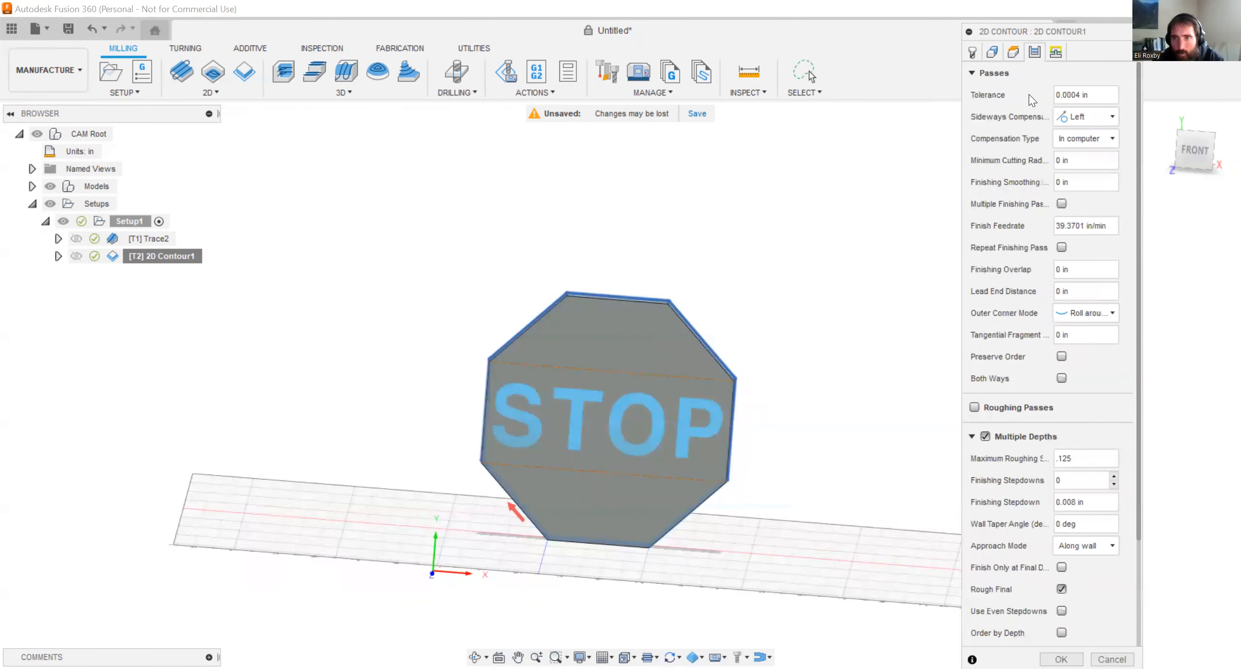
{"action": "left_click", "coordinate": [1056, 52]}
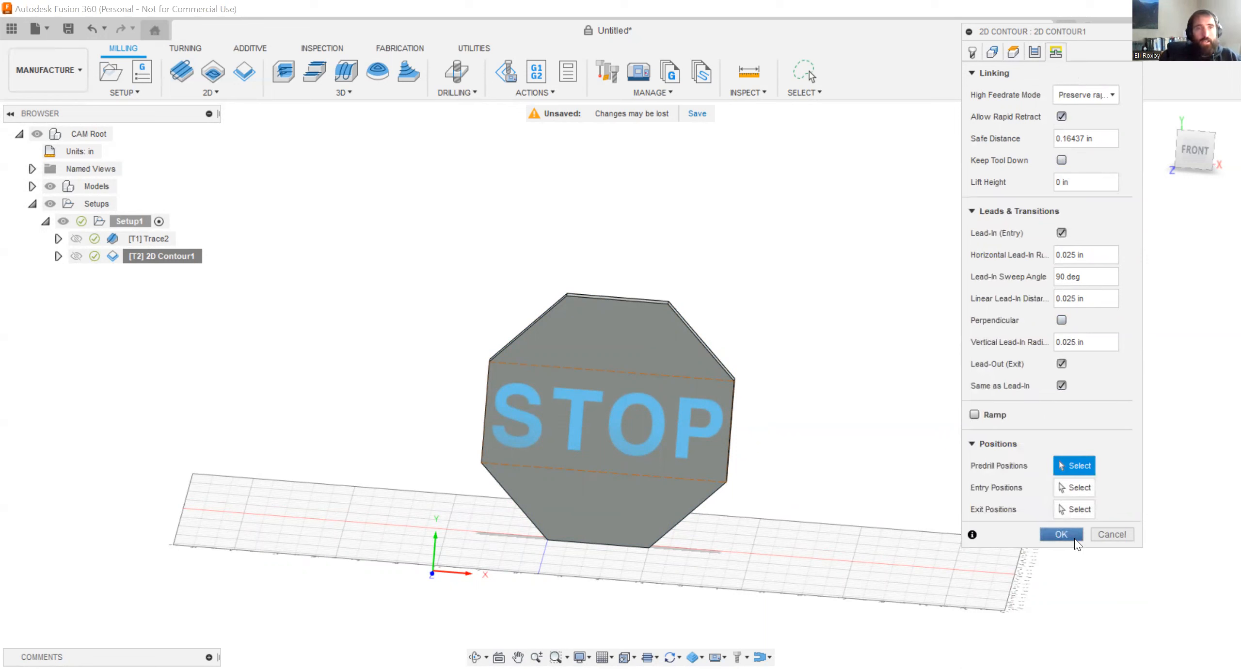
{"action": "left_click", "coordinate": [1062, 534]}
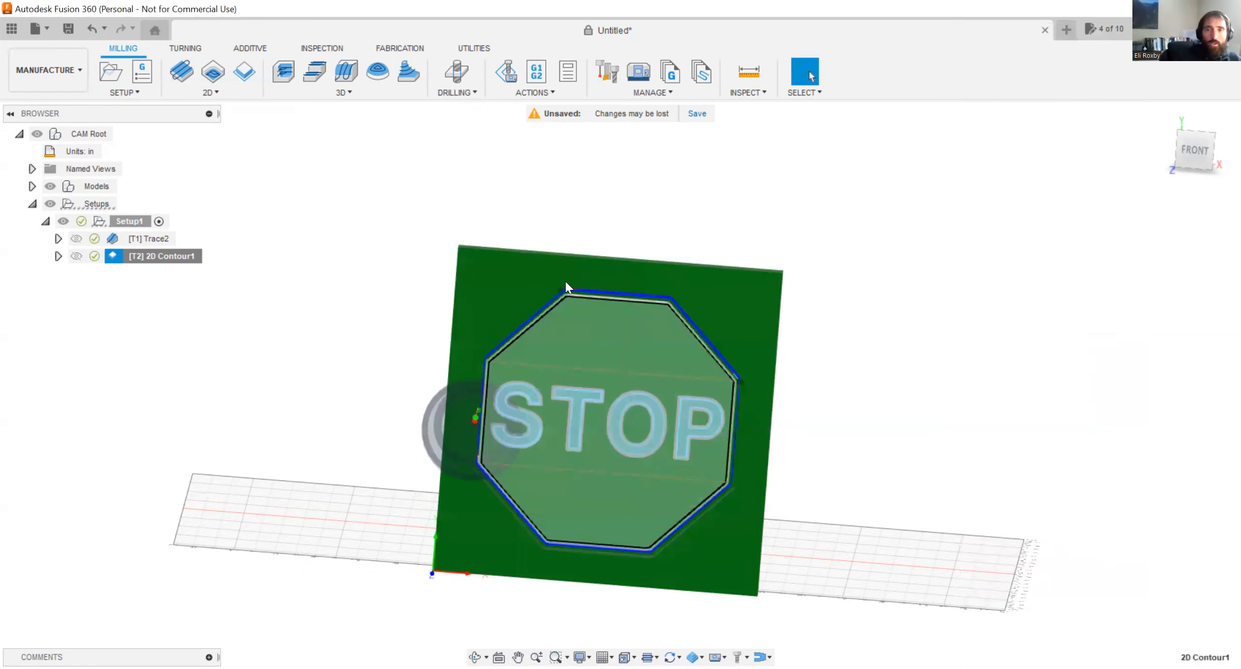
Simulate the 2D Contour operation and watch the tool cut the octagonal outline from an angled view of the stock.
{"action": "right_click", "coordinate": [139, 252]}
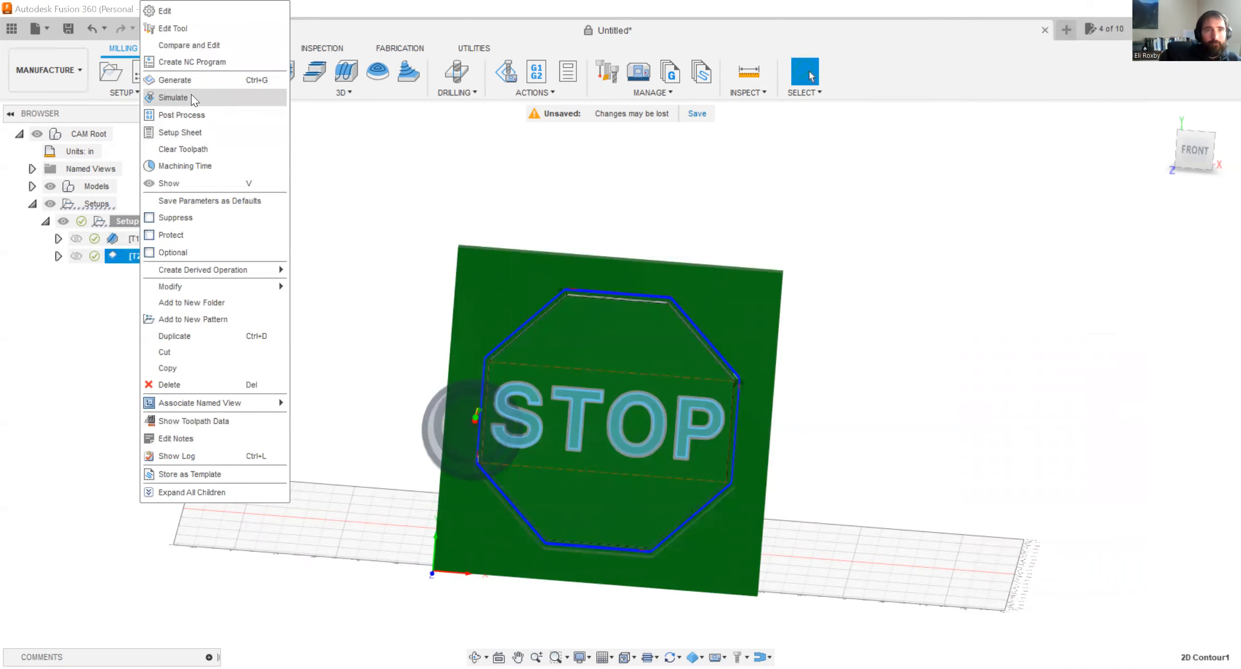
{"action": "left_click", "coordinate": [192, 97]}
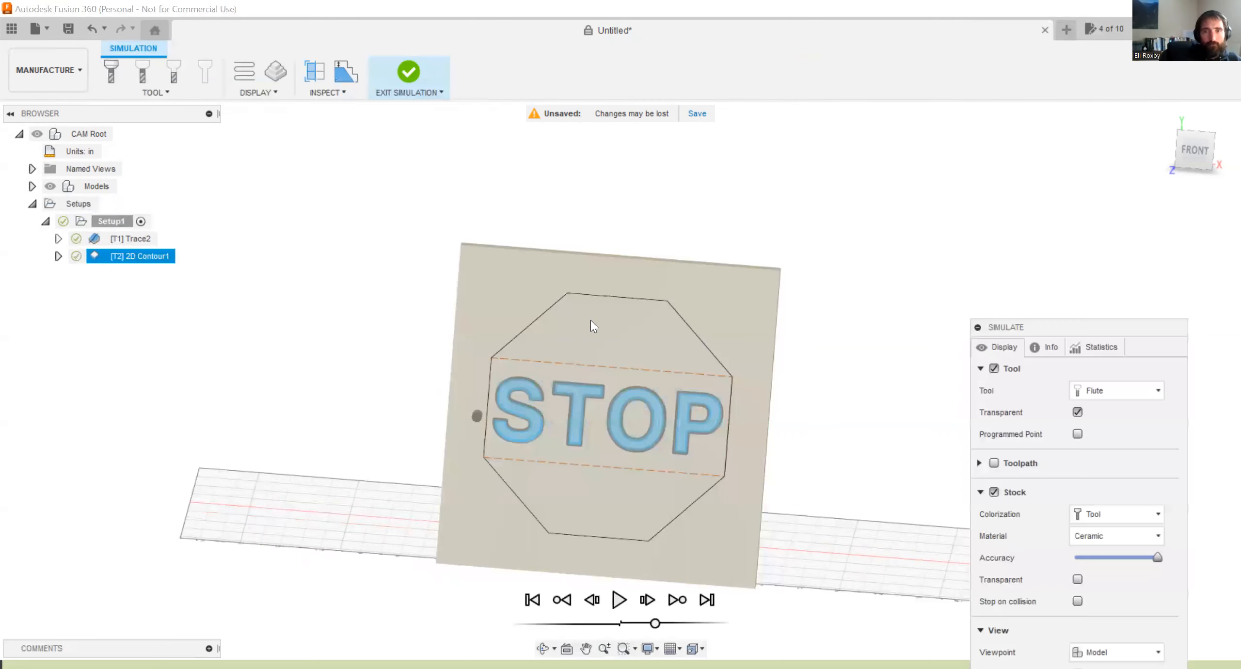
{"action": "middle_click_drag", "start_coordinate": [537, 281], "coordinate": [502, 252], "text": "shift"}
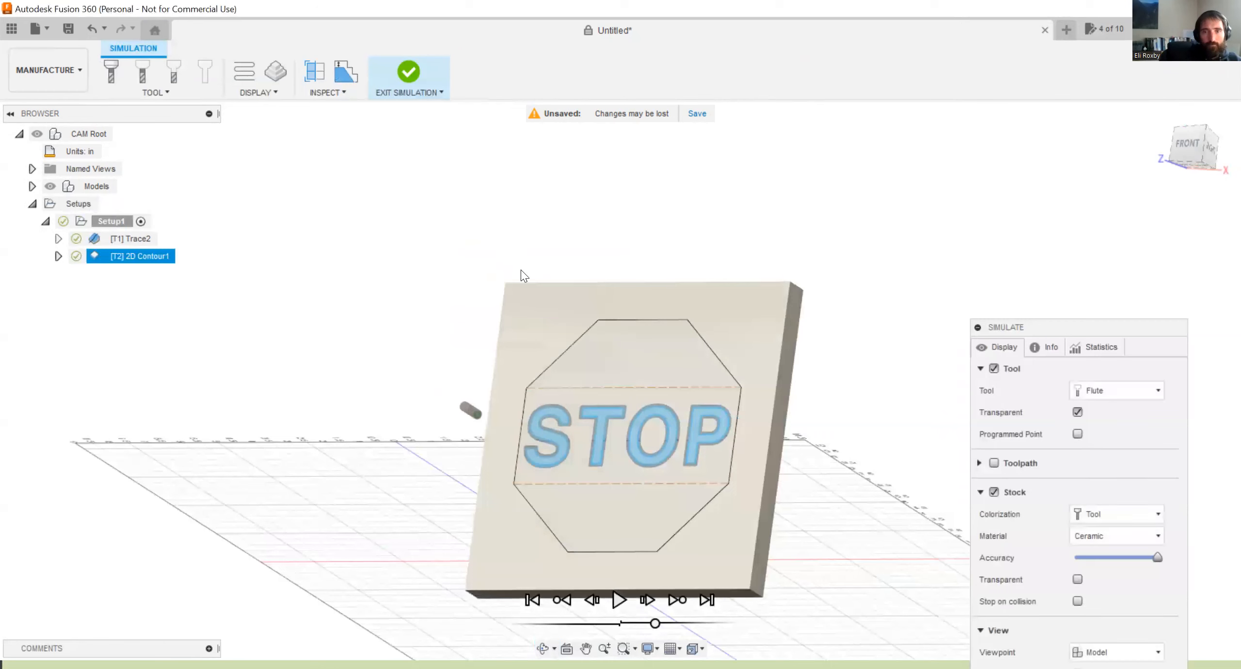
{"action": "scroll", "coordinate": [568, 354], "scroll_direction": "up", "scroll_amount": 3}
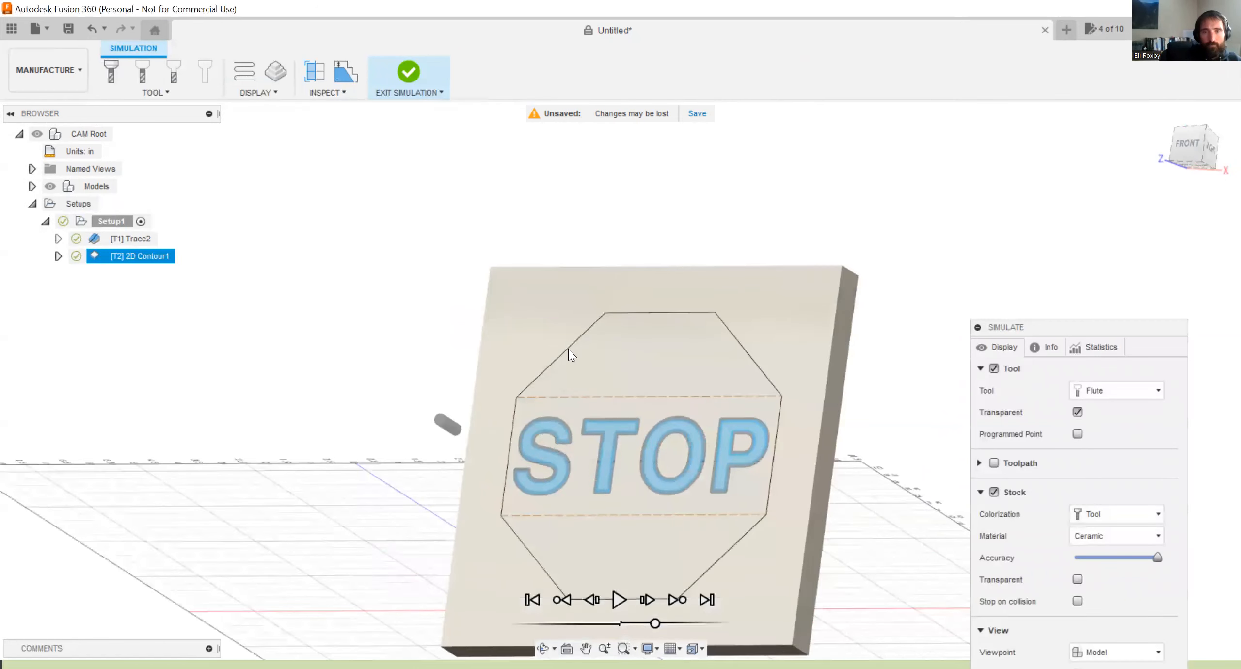
{"action": "left_click", "coordinate": [620, 600]}
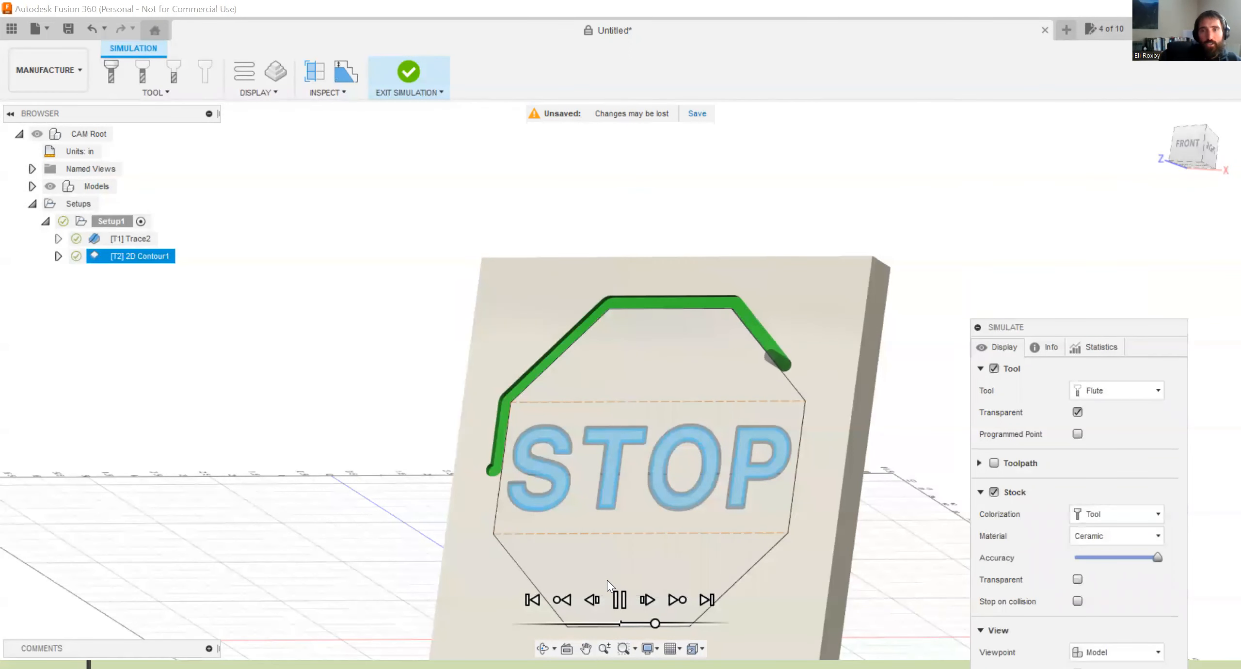
{"action": "middle_click_drag", "start_coordinate": [515, 317], "coordinate": [670, 323], "text": "shift"}
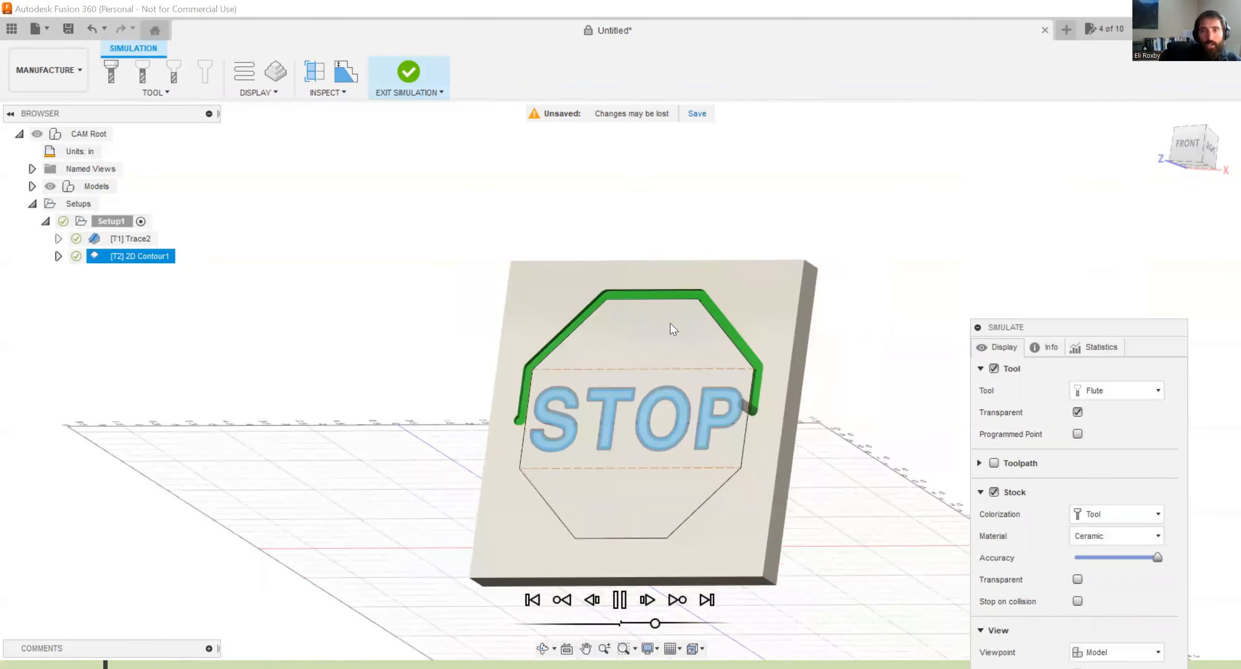
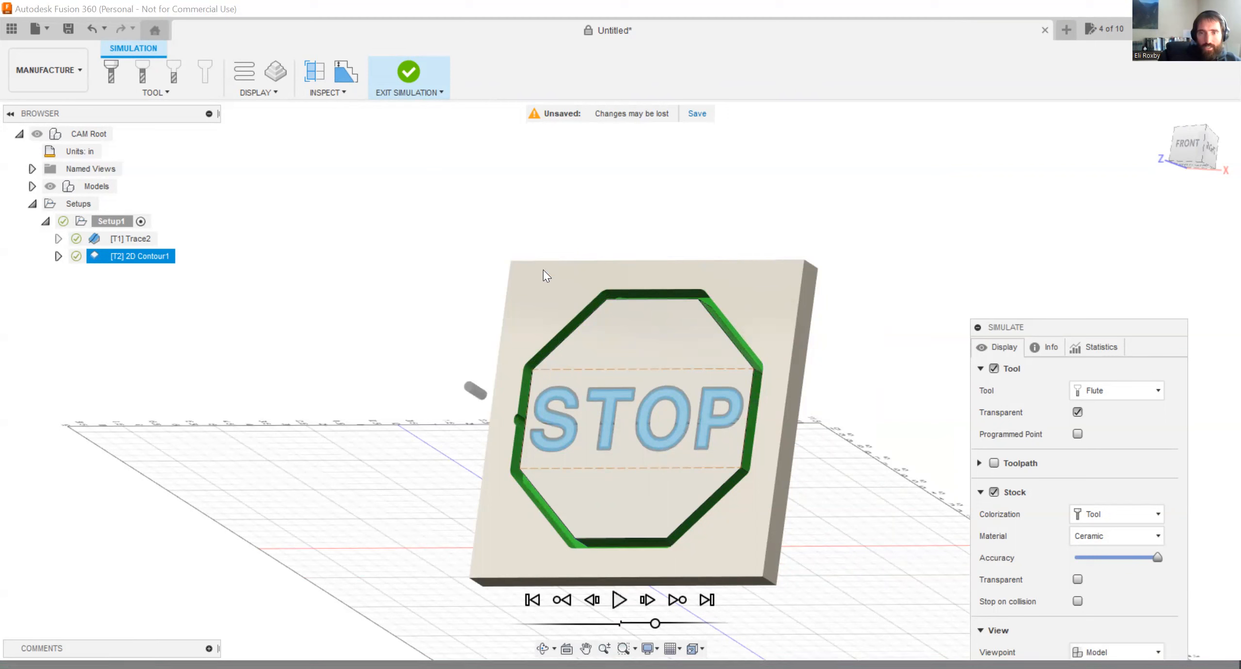
Inspect the cut depth and the tabs at the octagon's corners in the simulated stock, and exit the simulation.
{"action": "middle_click_drag", "start_coordinate": [535, 377], "coordinate": [504, 313], "text": "shift"}
{"action": "scroll", "coordinate": [506, 311], "scroll_direction": "up", "scroll_amount": 3}
{"action": "scroll", "coordinate": [514, 310], "scroll_direction": "up", "scroll_amount": 5}
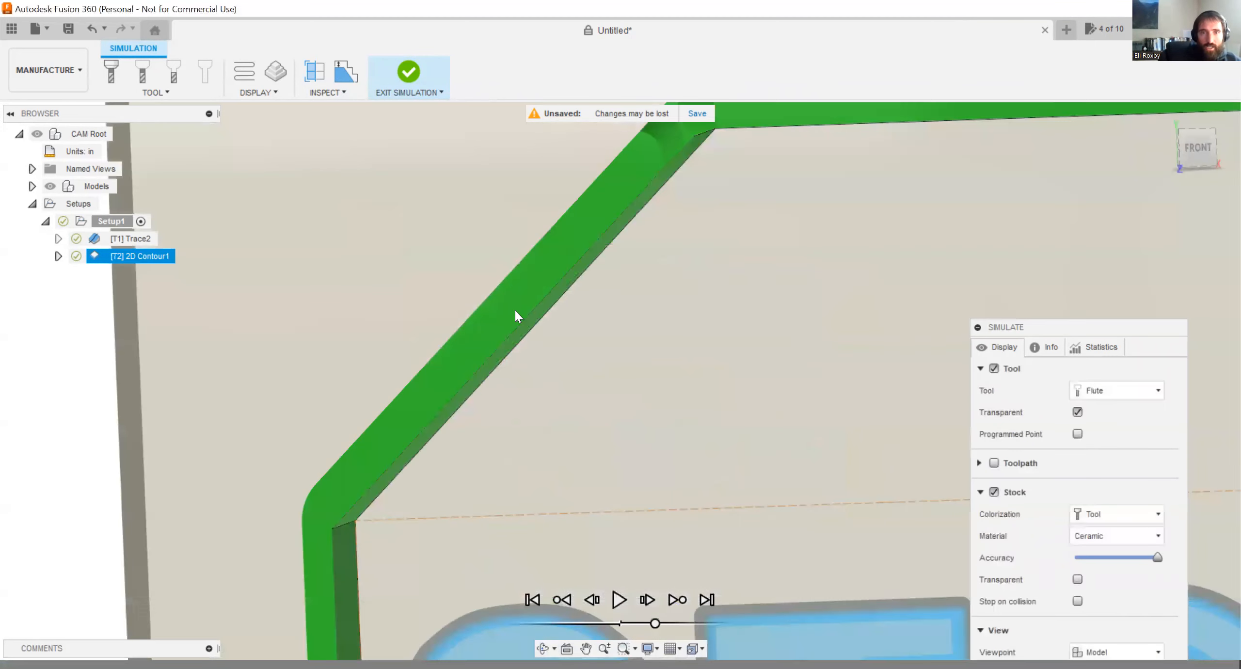
{"action": "scroll", "coordinate": [536, 308], "scroll_direction": "down", "scroll_amount": 2}
{"action": "scroll", "coordinate": [531, 302], "scroll_direction": "up", "scroll_amount": 1}
{"action": "scroll", "coordinate": [531, 301], "scroll_direction": "down", "scroll_amount": 4}
{"action": "middle_click_drag", "start_coordinate": [512, 283], "coordinate": [535, 295], "text": "shift"}
{"action": "left_click_drag", "start_coordinate": [562, 280], "coordinate": [406, 310]}
{"action": "middle_click_drag", "start_coordinate": [407, 310], "coordinate": [363, 311], "text": "shift"}
{"action": "scroll", "coordinate": [466, 363], "scroll_direction": "down", "scroll_amount": 4}
{"action": "scroll", "coordinate": [567, 304], "scroll_direction": "up", "scroll_amount": 6}
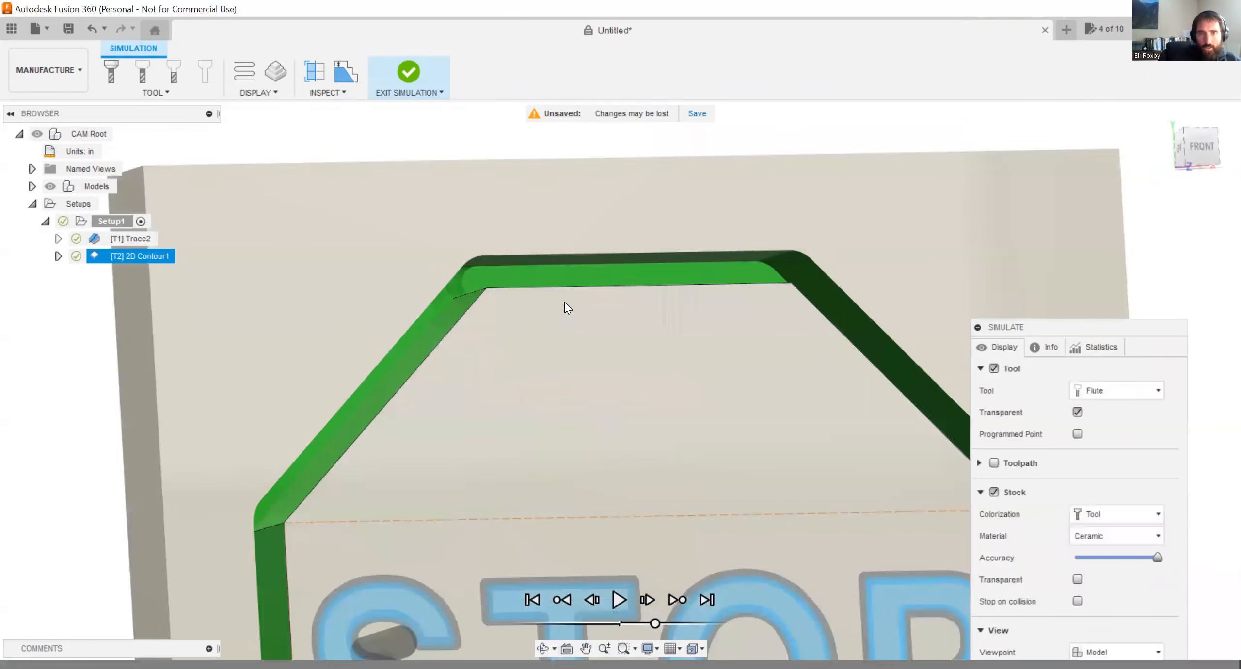
{"action": "middle_click_drag", "start_coordinate": [482, 273], "coordinate": [444, 277], "text": "shift"}
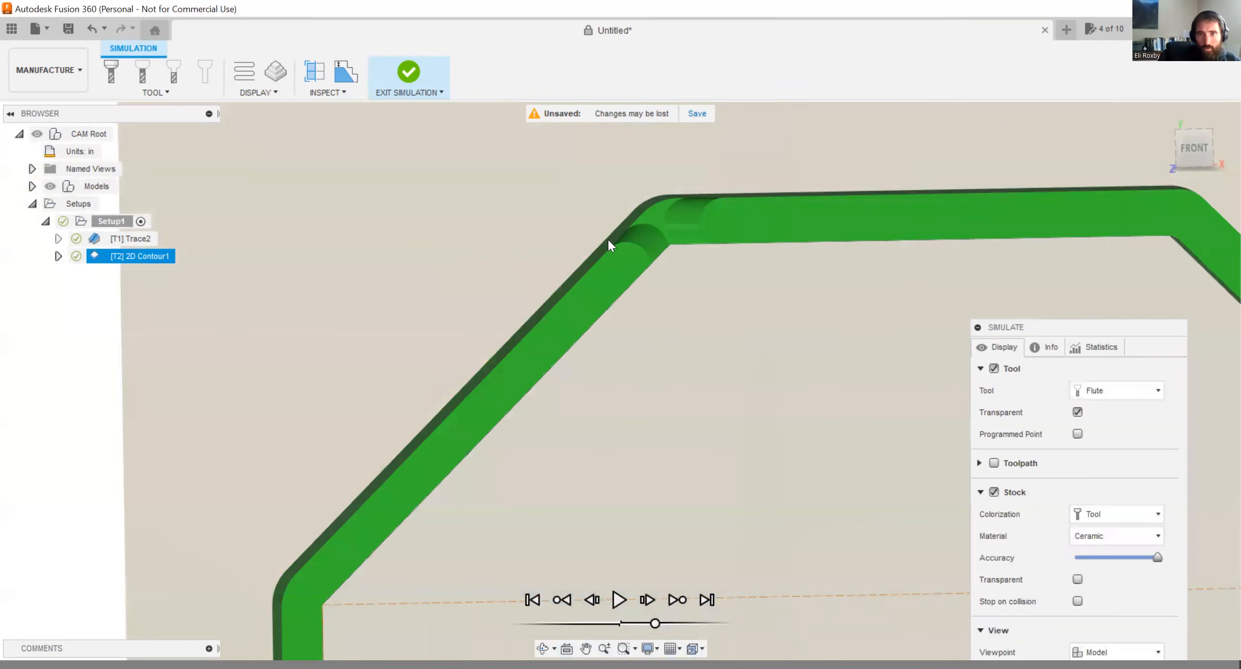
{"action": "scroll", "coordinate": [667, 212], "scroll_direction": "up", "scroll_amount": 5}
{"action": "scroll", "coordinate": [607, 248], "scroll_direction": "down", "scroll_amount": 6}
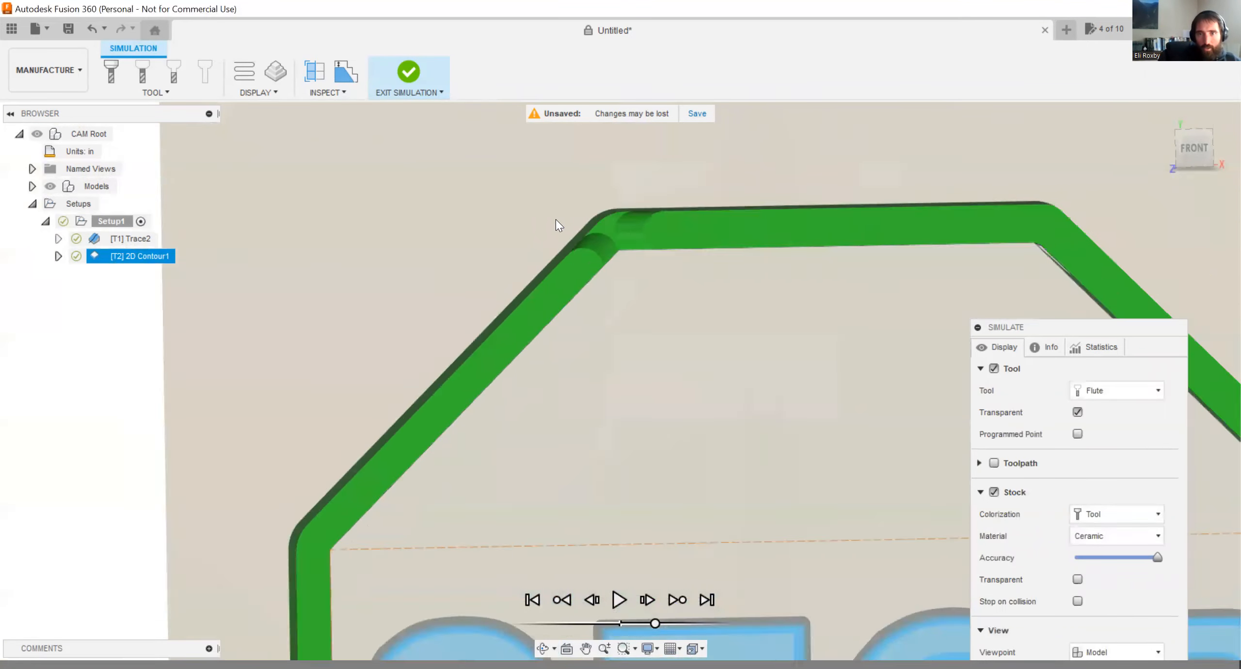
{"action": "scroll", "coordinate": [802, 318], "scroll_direction": "up", "scroll_amount": 6}
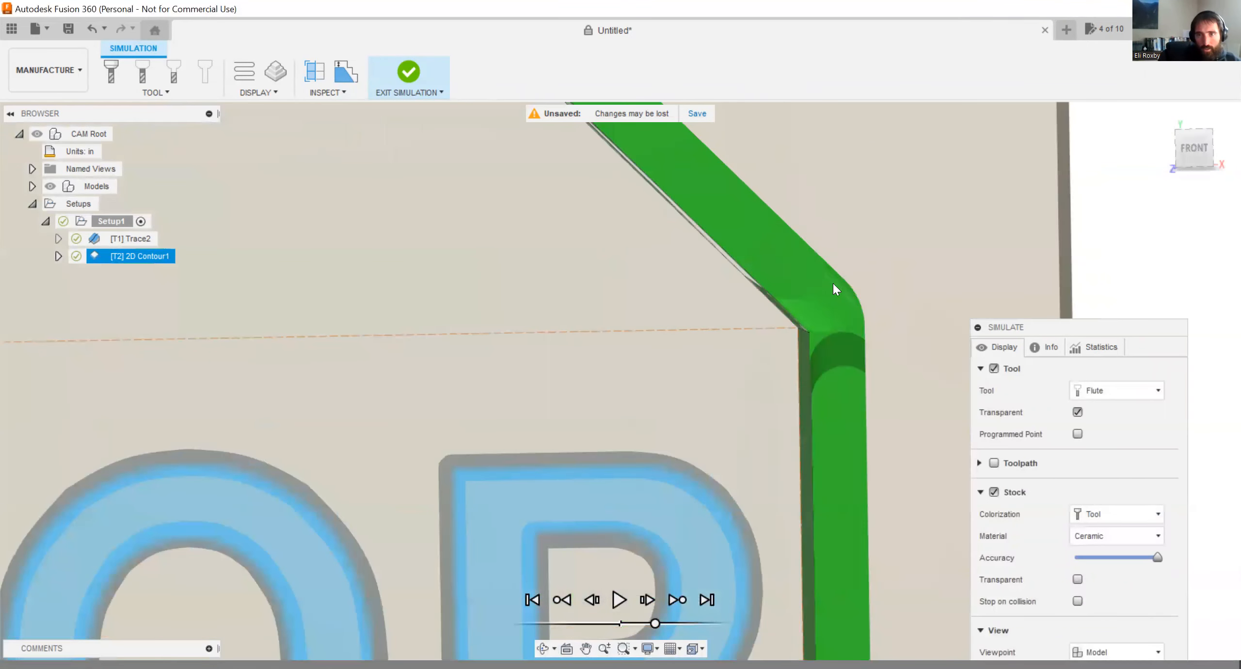
{"action": "left_click", "coordinate": [408, 77]}
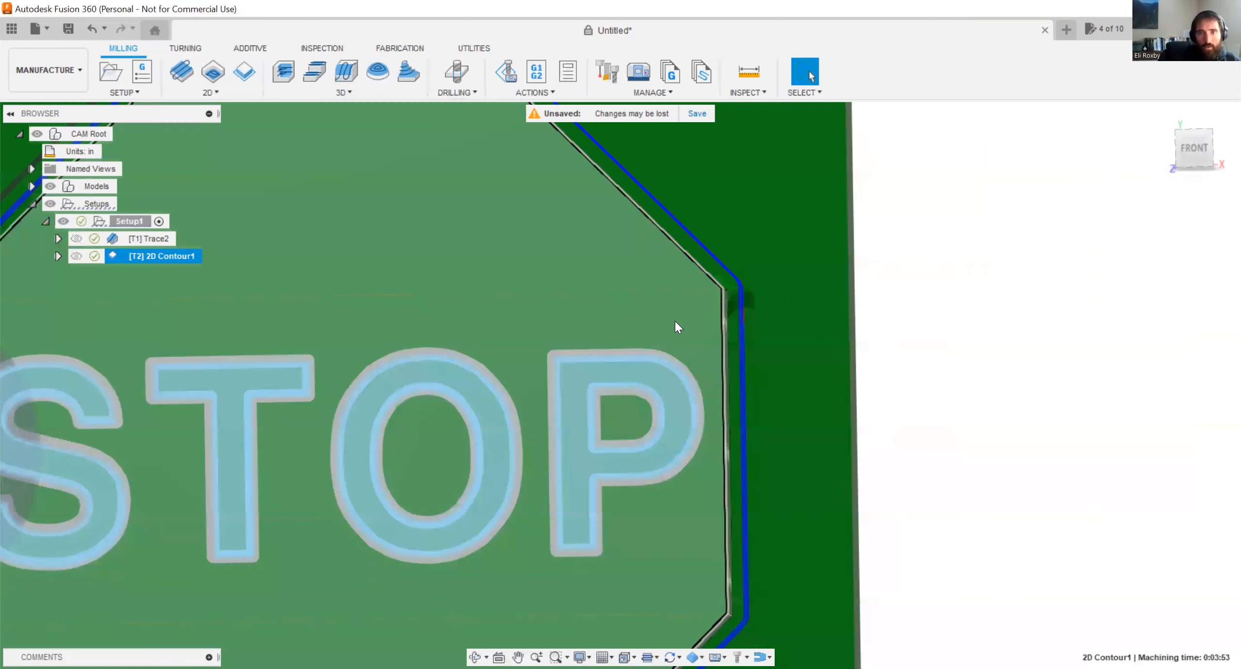
{"action": "scroll", "coordinate": [674, 321], "scroll_direction": "down", "scroll_amount": 6}
{"action": "left_click", "coordinate": [989, 355]}
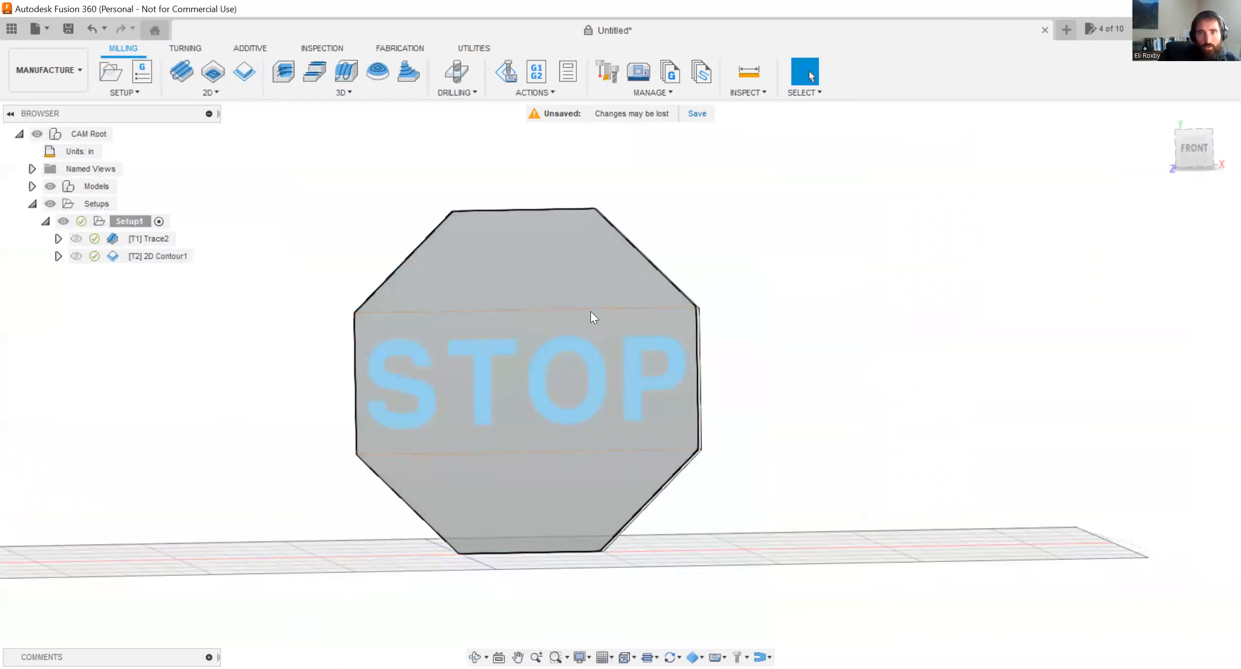
Edit the 2D Contour operation, set its Bottom Height offset to 0, and accept it to regenerate the toolpath.
{"action": "left_click", "coordinate": [188, 255]}
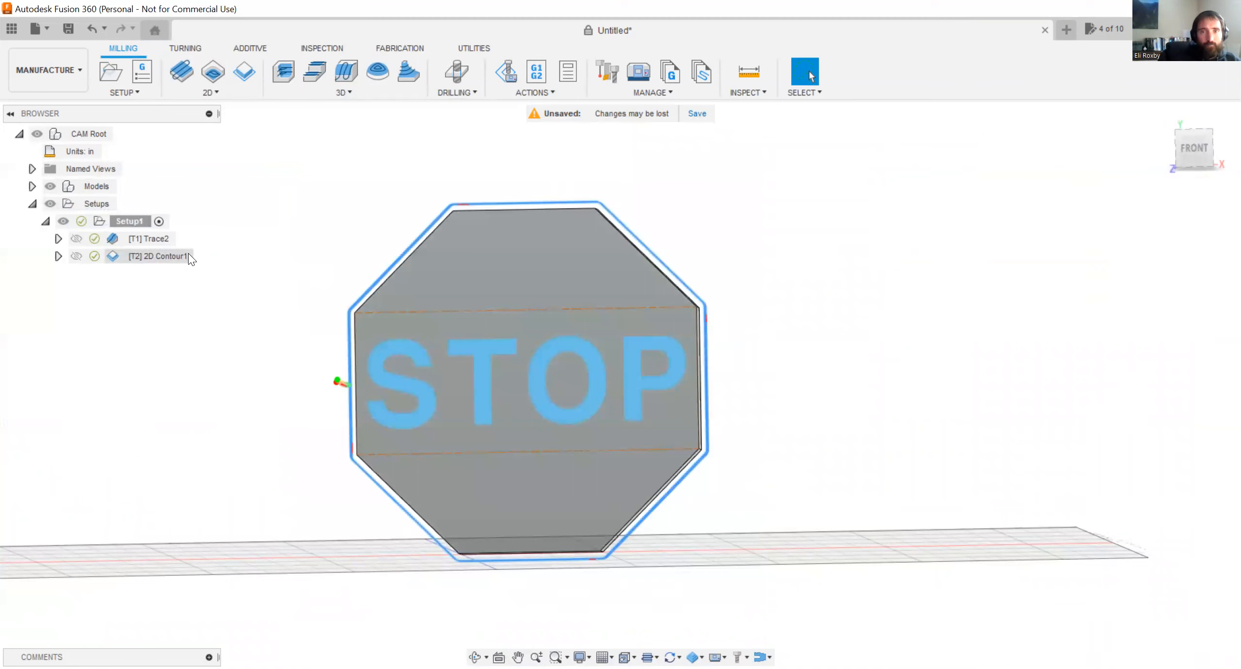
{"action": "right_click", "coordinate": [180, 256]}
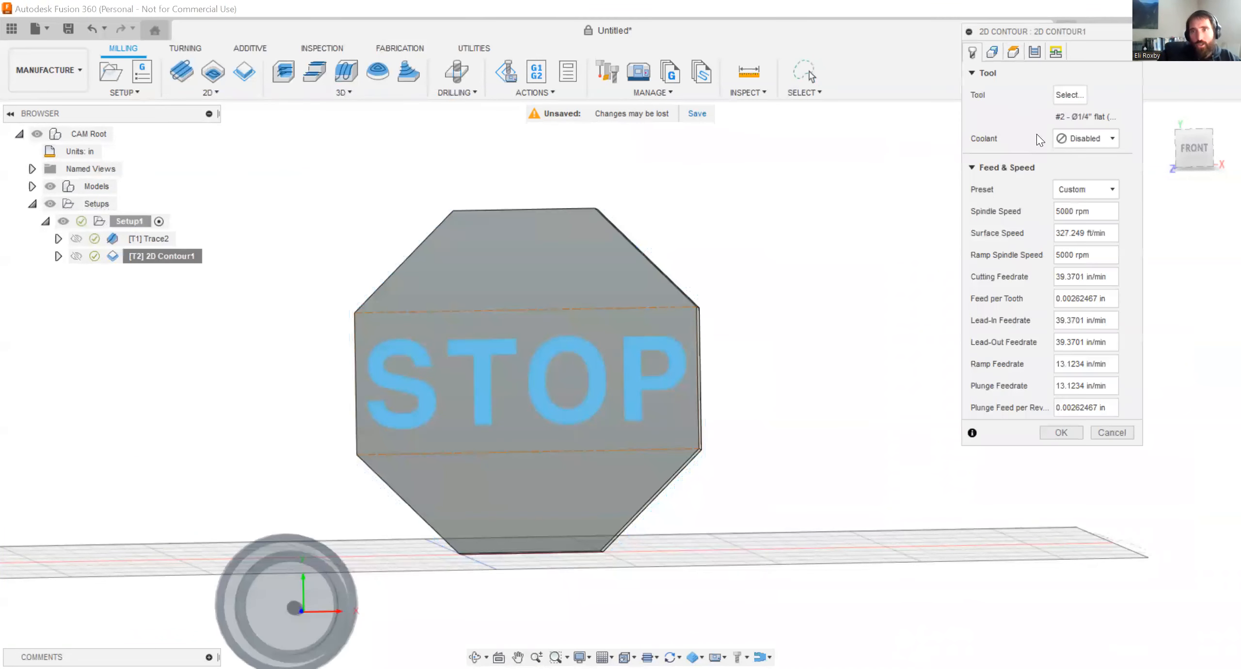
{"action": "left_click", "coordinate": [1014, 51]}
{"action": "left_click_drag", "start_coordinate": [1047, 406], "coordinate": [955, 396]}
{"action": "type", "text": "0"}
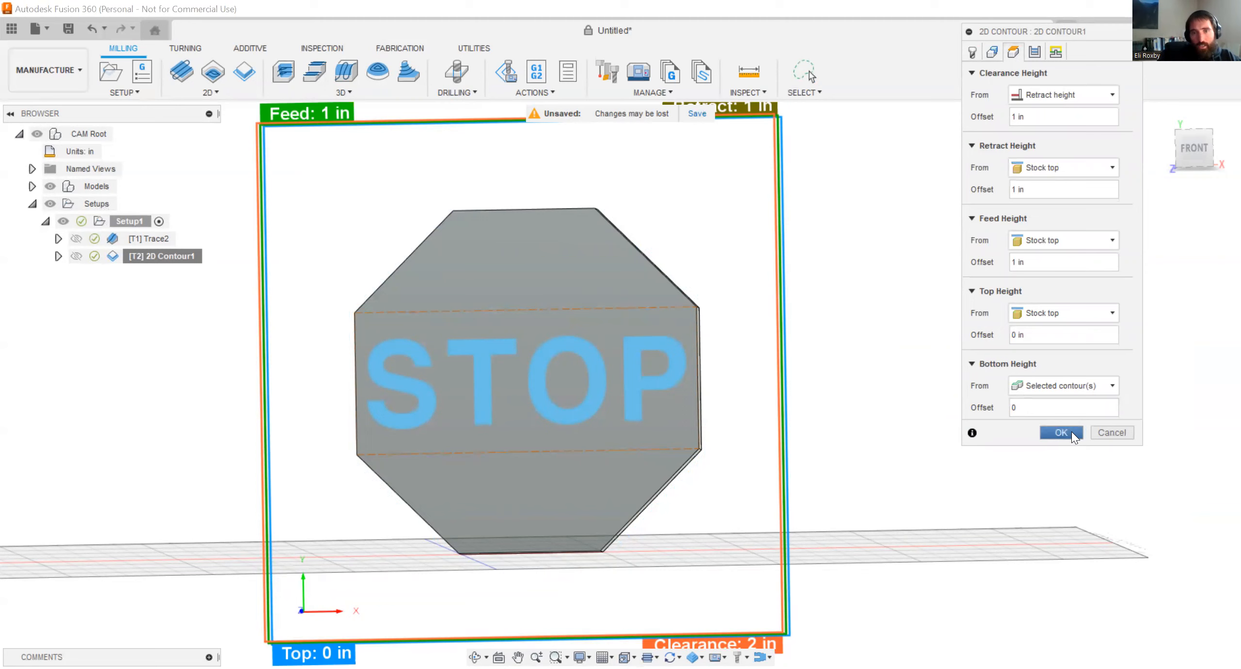
{"action": "left_click", "coordinate": [1060, 432]}
Examine the 2D Contour toolpath and its tab gaps around the octagon, both up close and from the straight front view.
{"action": "left_click", "coordinate": [151, 255]}
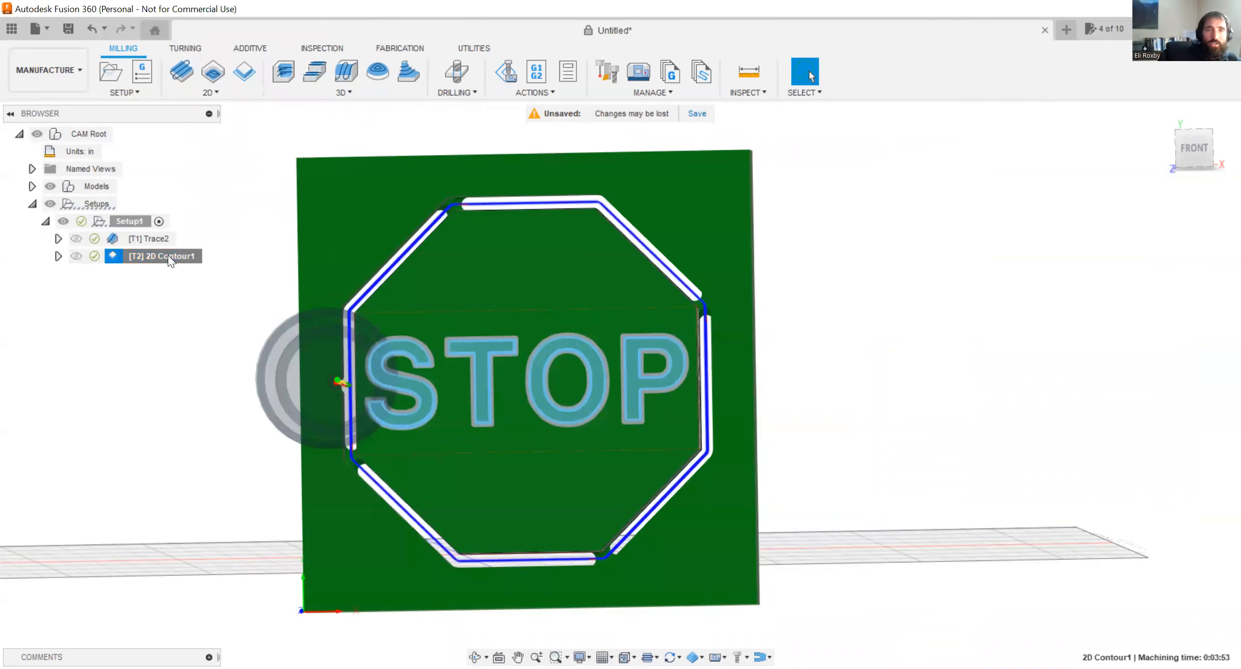
{"action": "scroll", "coordinate": [497, 220], "scroll_direction": "up", "scroll_amount": 3}
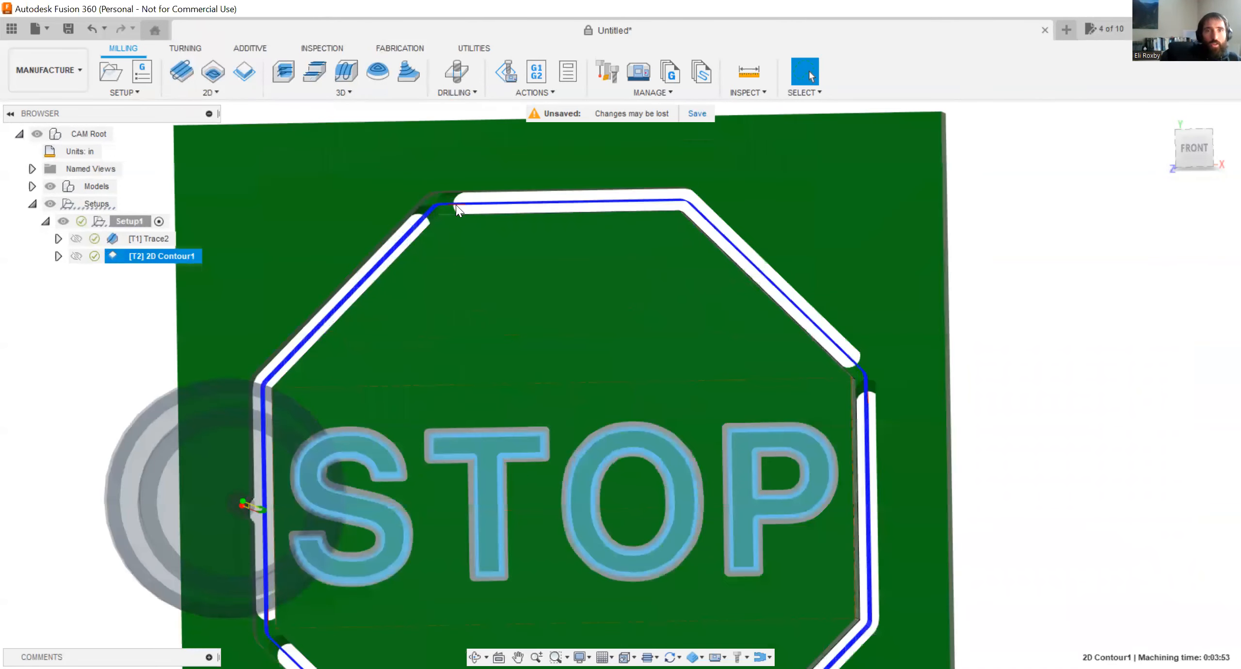
{"action": "scroll", "coordinate": [437, 197], "scroll_direction": "up", "scroll_amount": 2}
{"action": "scroll", "coordinate": [476, 220], "scroll_direction": "down", "scroll_amount": 5}
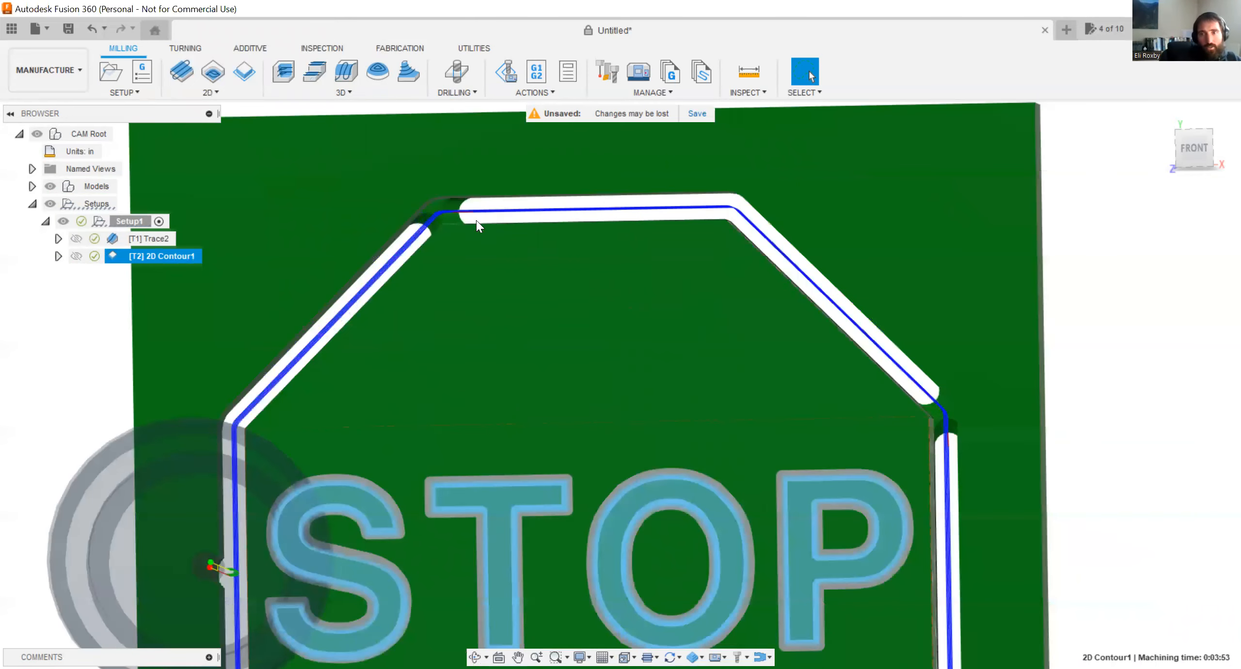
{"action": "scroll", "coordinate": [726, 315], "scroll_direction": "down", "scroll_amount": 1}
{"action": "scroll", "coordinate": [789, 419], "scroll_direction": "up", "scroll_amount": 3}
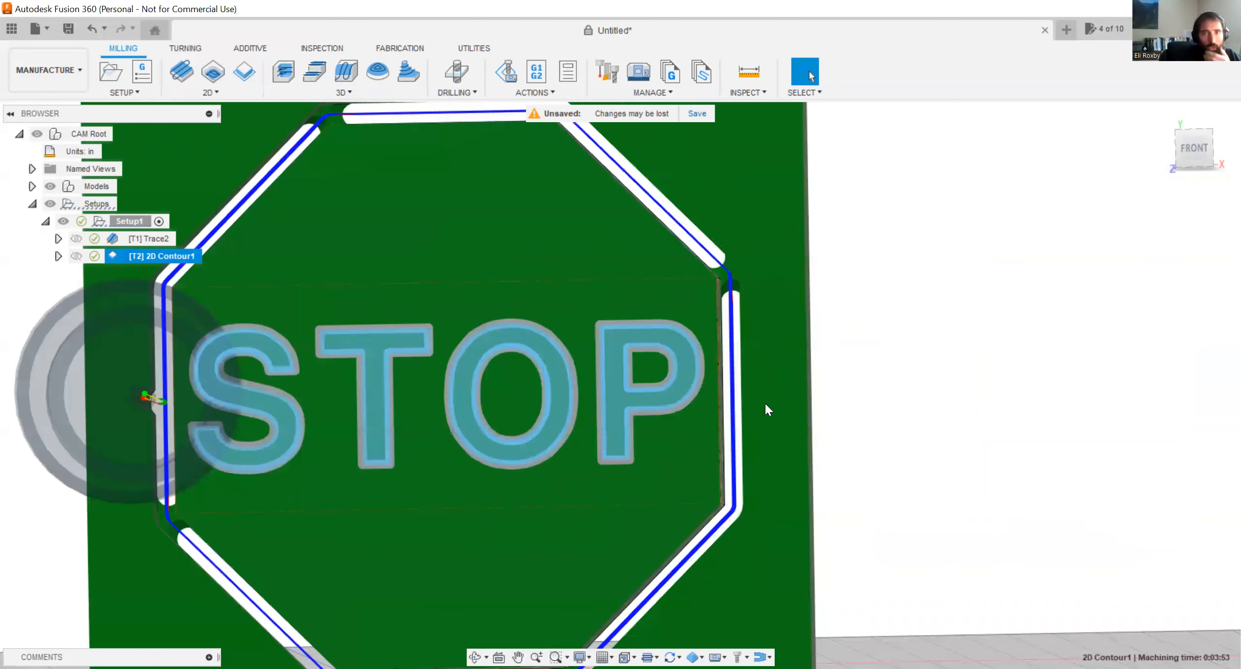
{"action": "scroll", "coordinate": [751, 387], "scroll_direction": "down", "scroll_amount": 2}
{"action": "scroll", "coordinate": [750, 388], "scroll_direction": "down", "scroll_amount": 1}
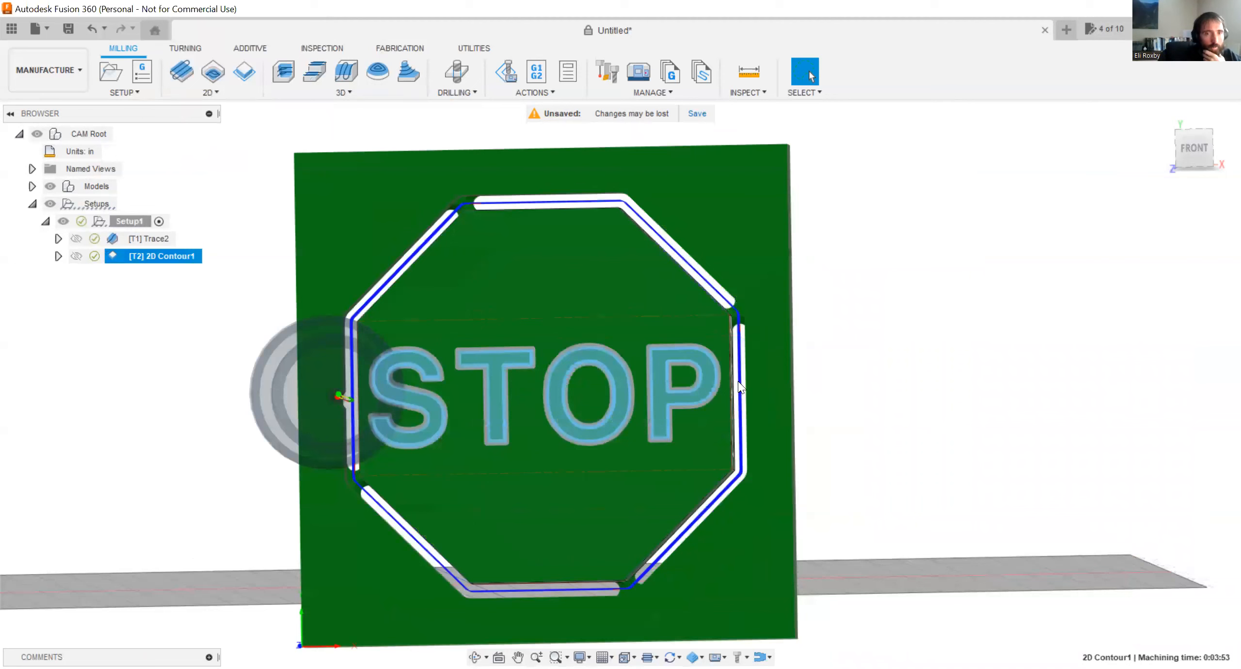
{"action": "scroll", "coordinate": [737, 303], "scroll_direction": "up", "scroll_amount": 2}
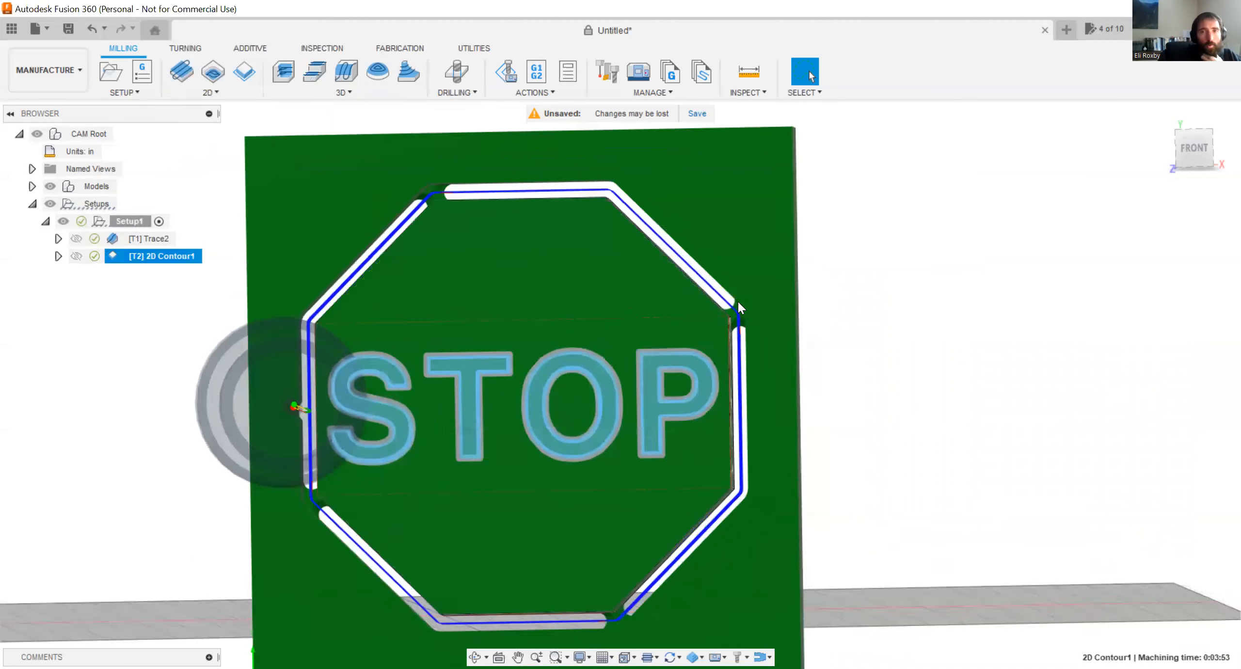
{"action": "scroll", "coordinate": [738, 302], "scroll_direction": "down", "scroll_amount": 1}
{"action": "left_click", "coordinate": [1195, 150]}
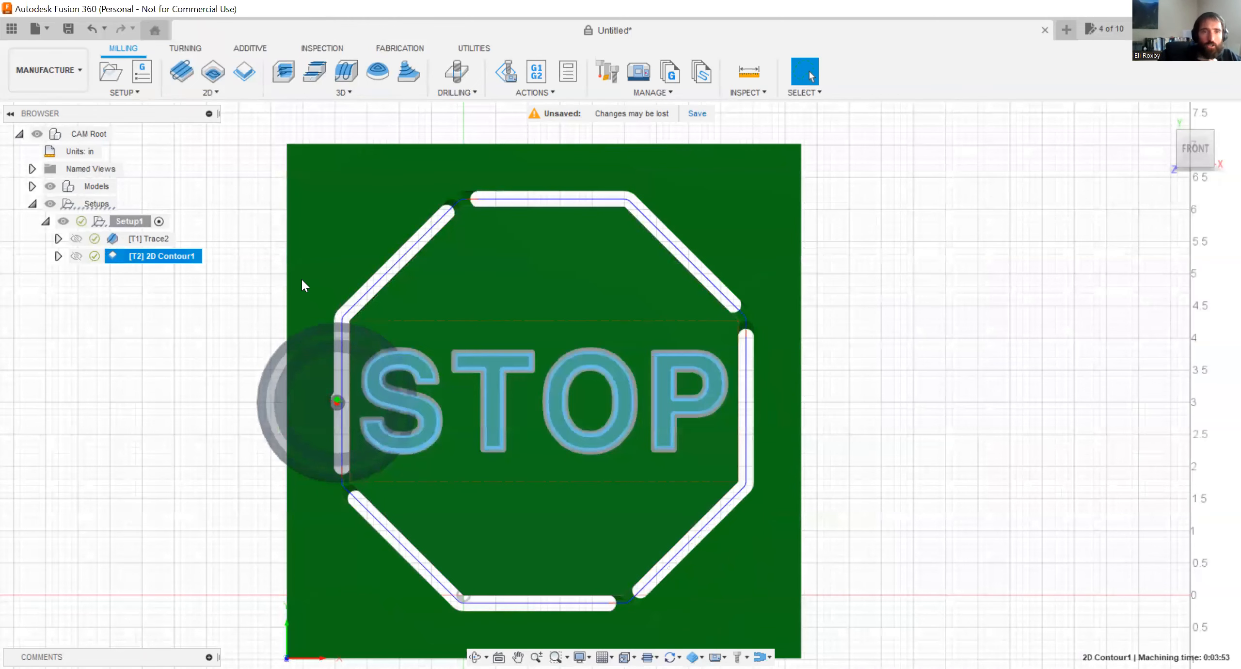
Edit the 2D Contour operation and set its Bottom Height offset to .005 in from the selected contours.
{"action": "right_click", "coordinate": [129, 252]}
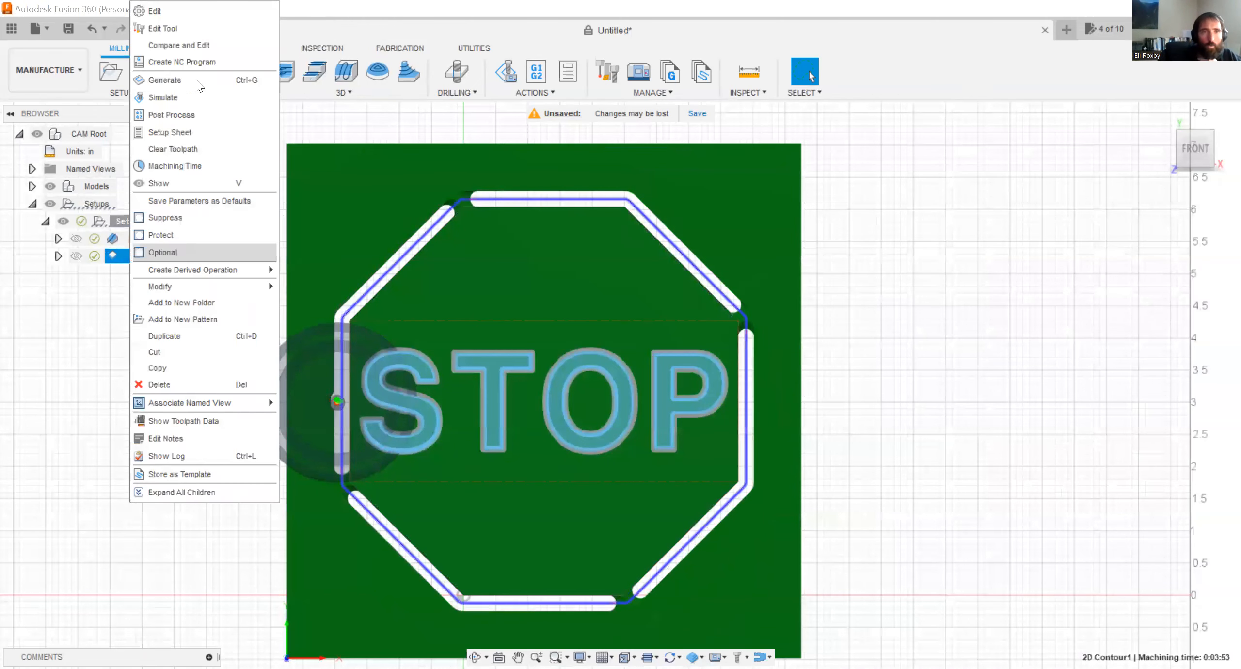
{"action": "left_click", "coordinate": [192, 12]}
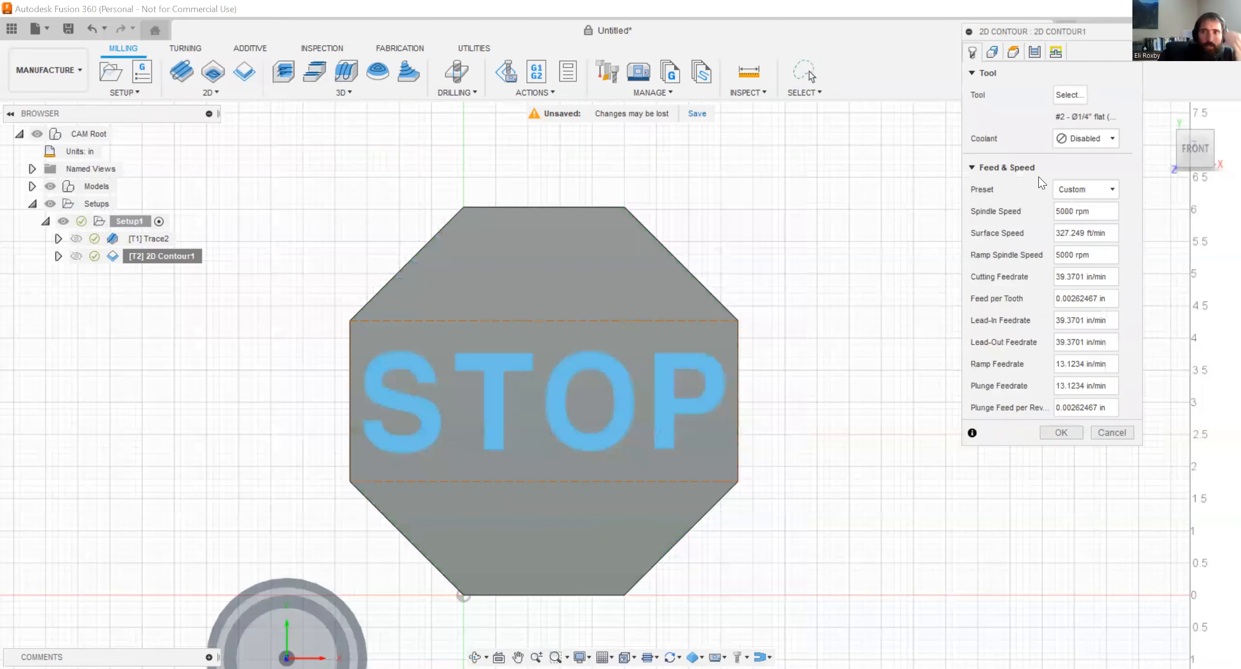
{"action": "left_click", "coordinate": [1013, 51]}
{"action": "left_click", "coordinate": [1035, 405]}
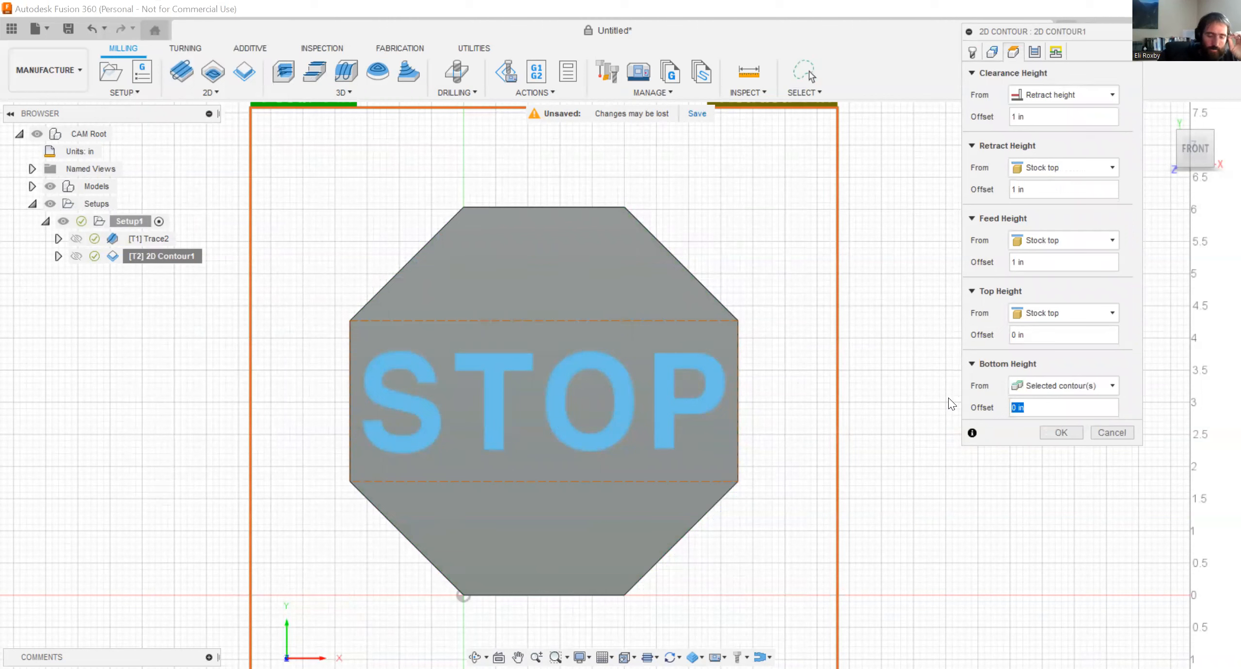
{"action": "type", "text": ".0"}
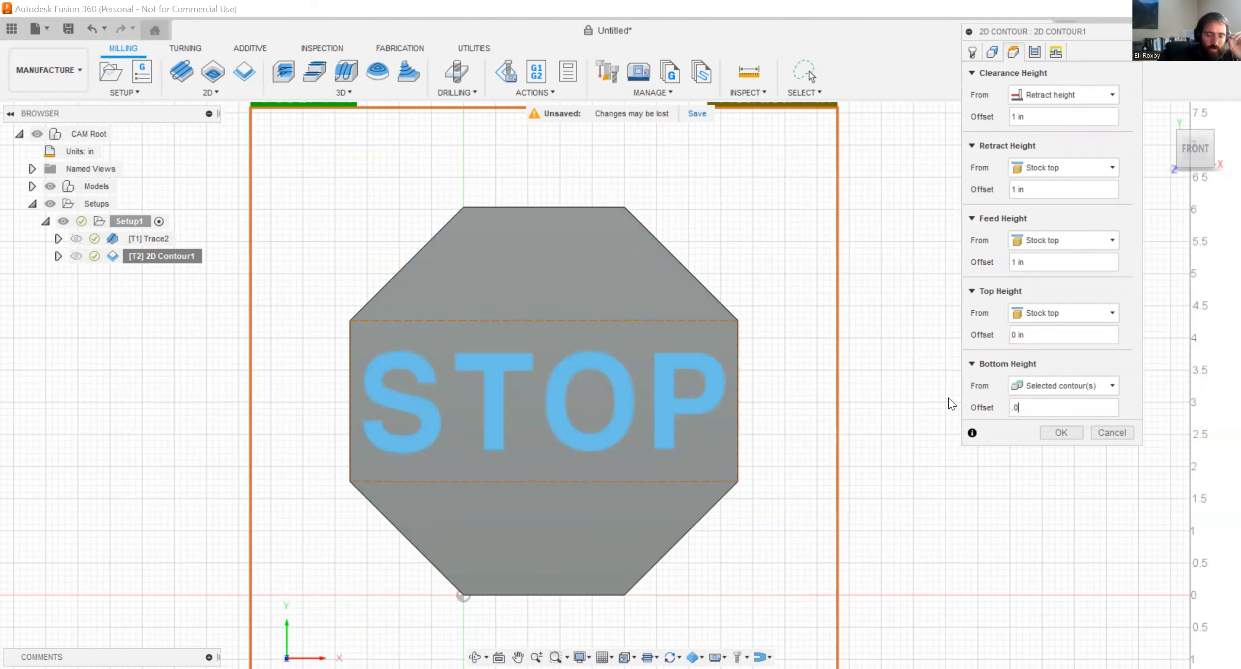
{"action": "type", "text": "05"}
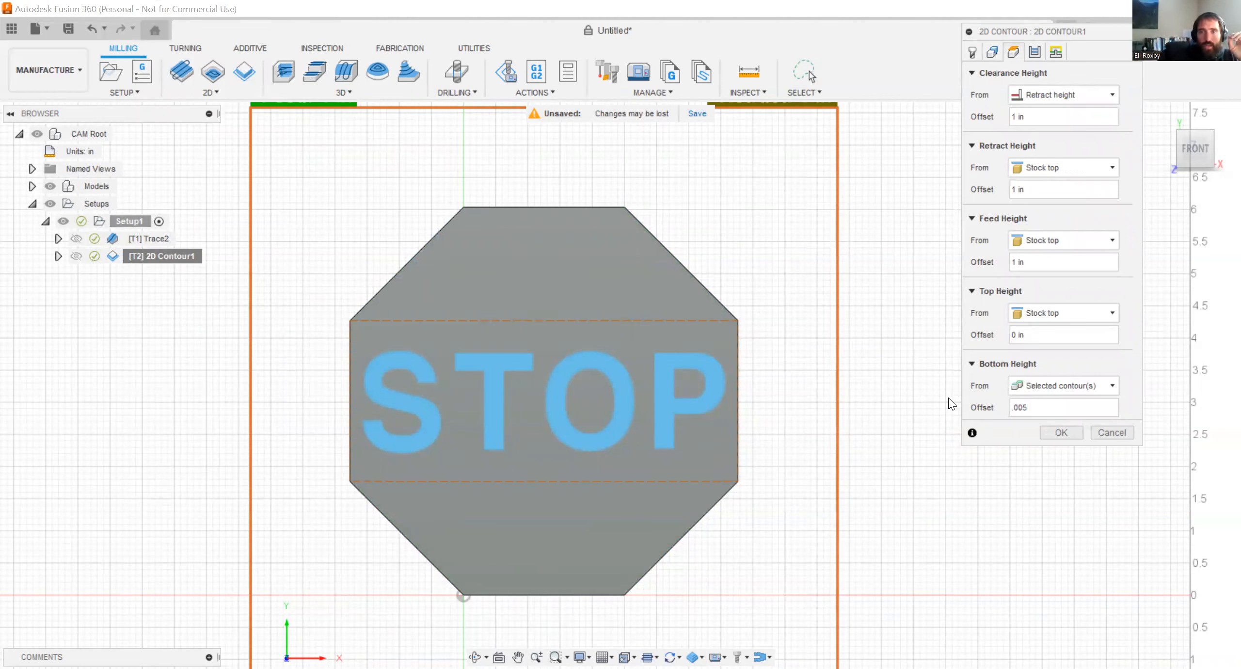
{"action": "key", "text": "Return"}
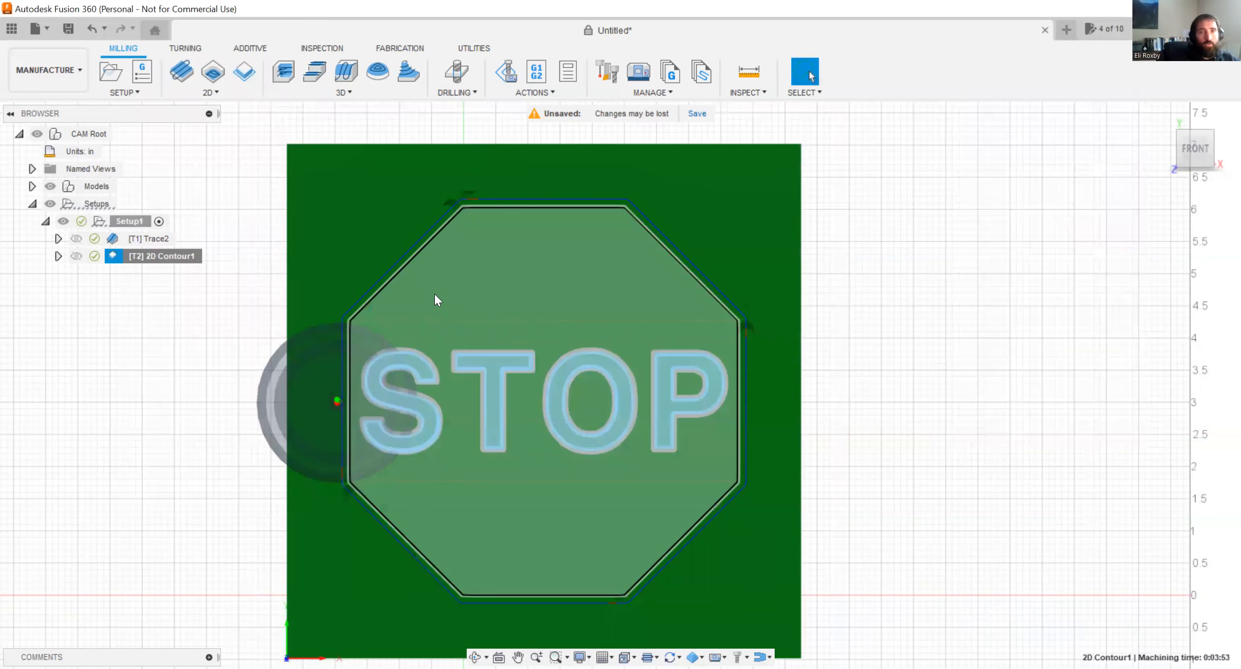
Check the Trace2 toolpath over the lettering and the regenerated 2D Contour toolpath on the stock.
{"action": "scroll", "coordinate": [434, 293], "scroll_direction": "down", "scroll_amount": 1}
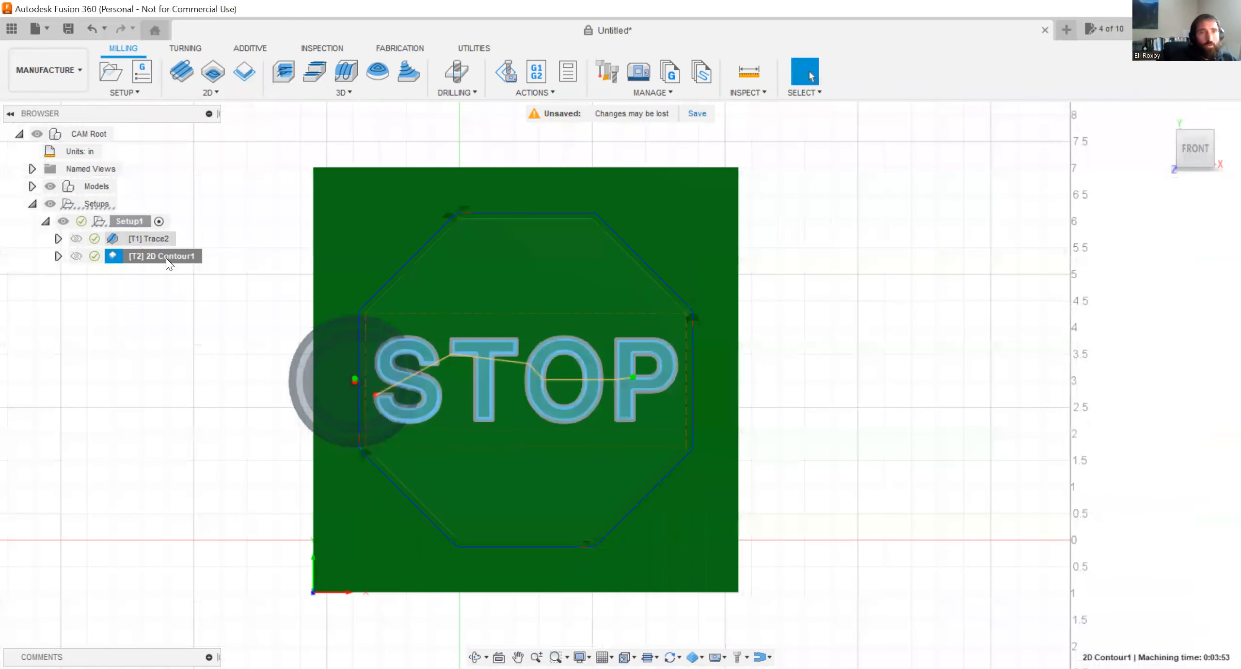
{"action": "left_click", "coordinate": [165, 239]}
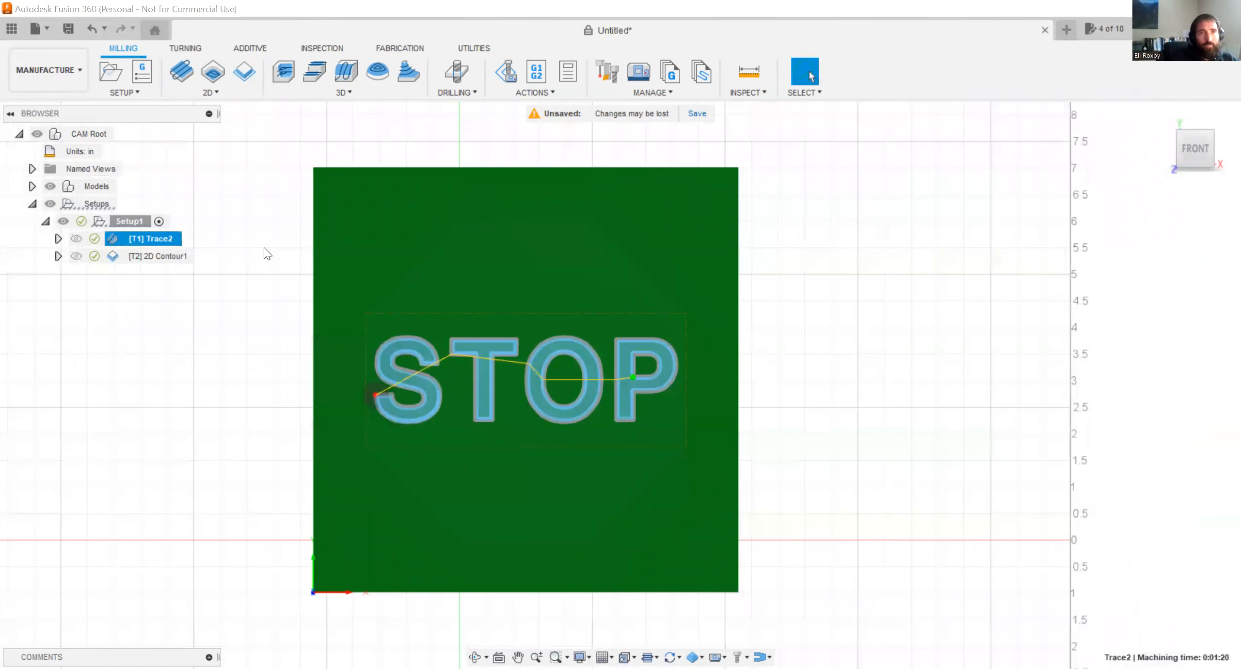
{"action": "left_click", "coordinate": [183, 261]}
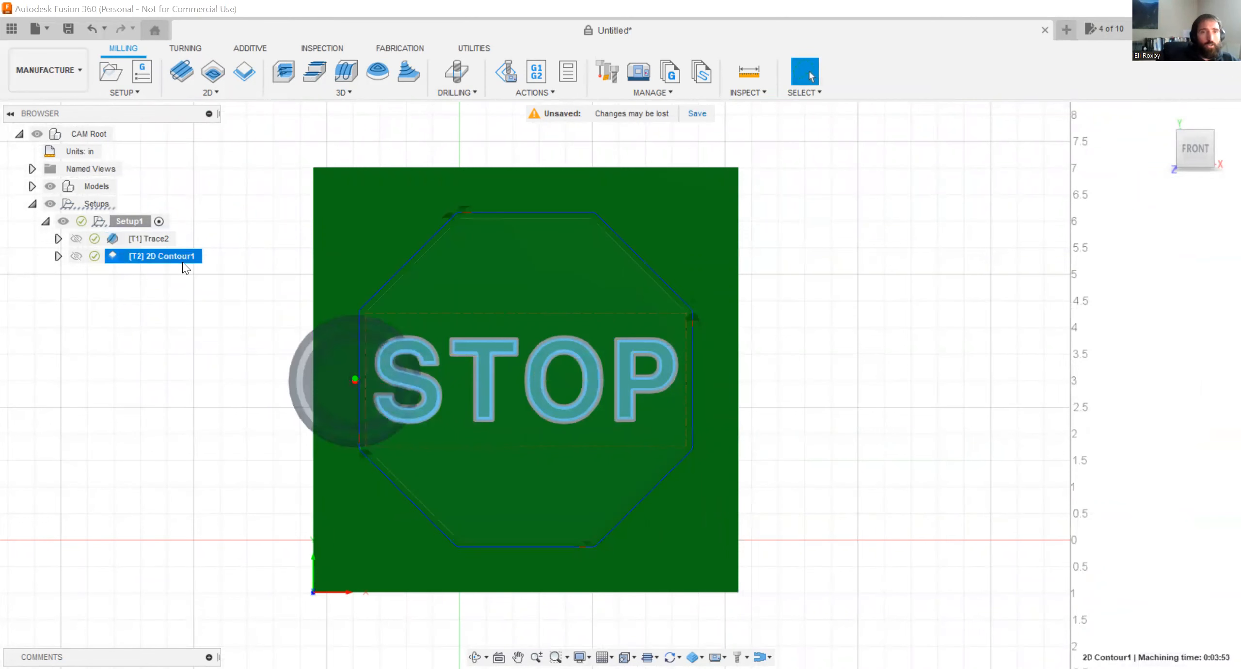
{"action": "scroll", "coordinate": [266, 216], "scroll_direction": "down", "scroll_amount": 2}
{"action": "scroll", "coordinate": [812, 432], "scroll_direction": "down", "scroll_amount": 2}
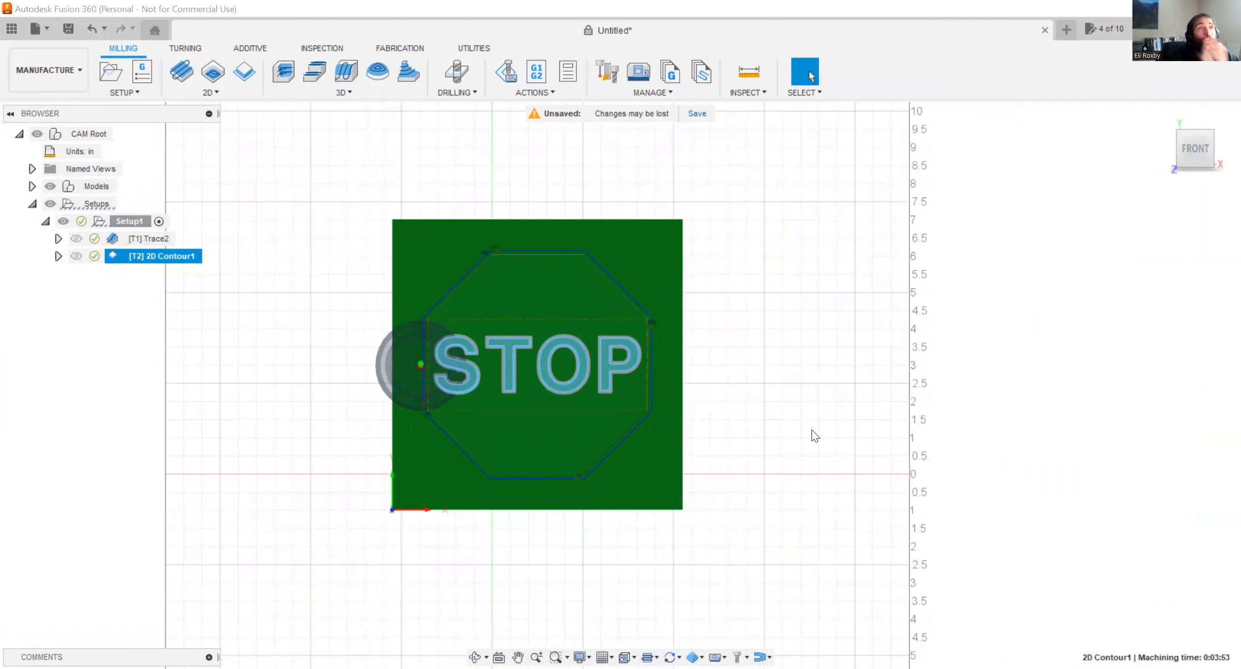
{"action": "left_click", "coordinate": [138, 70]}
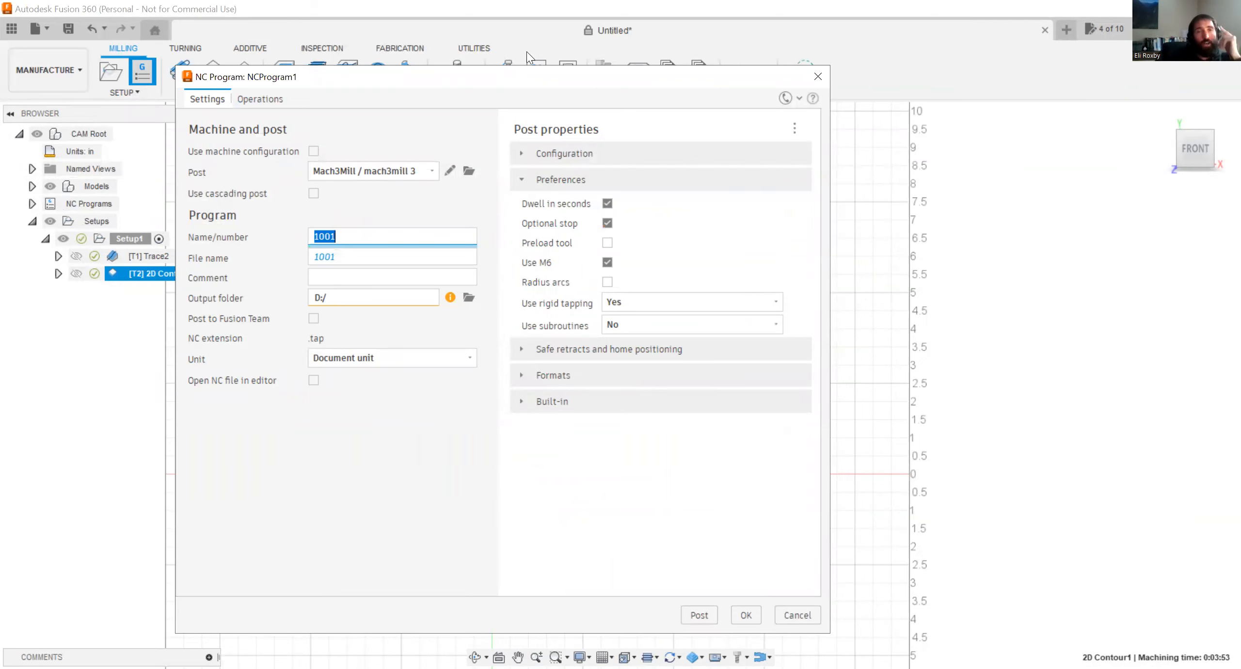
{"action": "left_click_drag", "start_coordinate": [515, 71], "coordinate": [527, 52]}
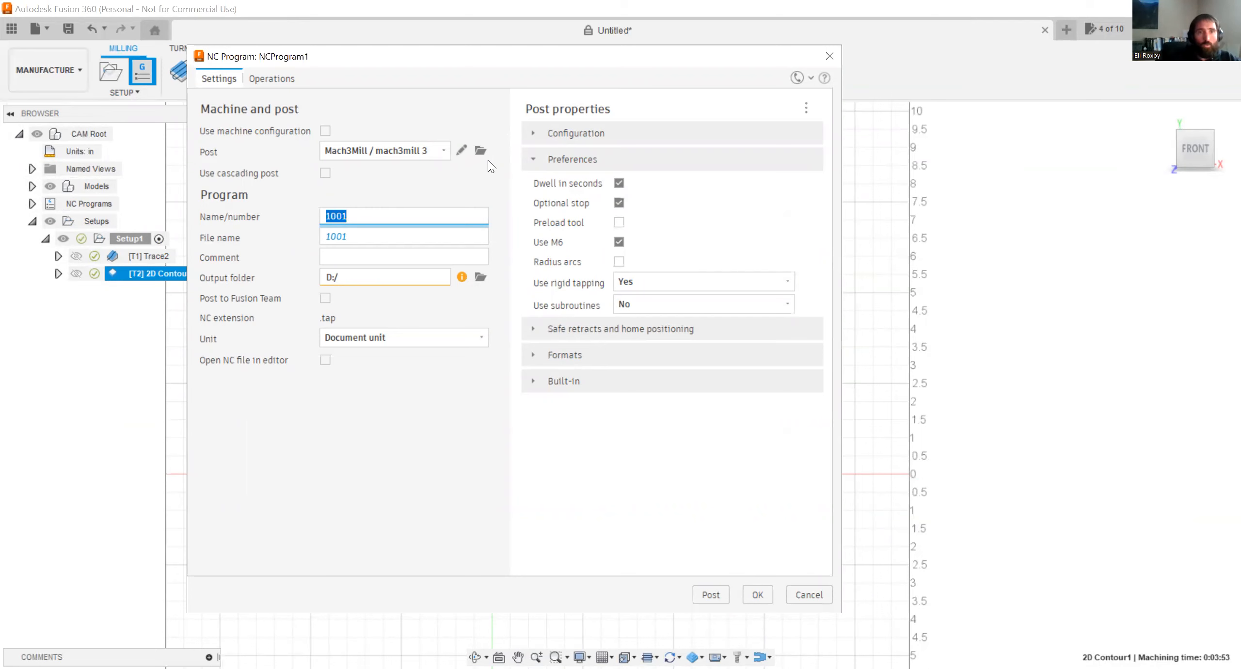
{"action": "left_click", "coordinate": [827, 596]}
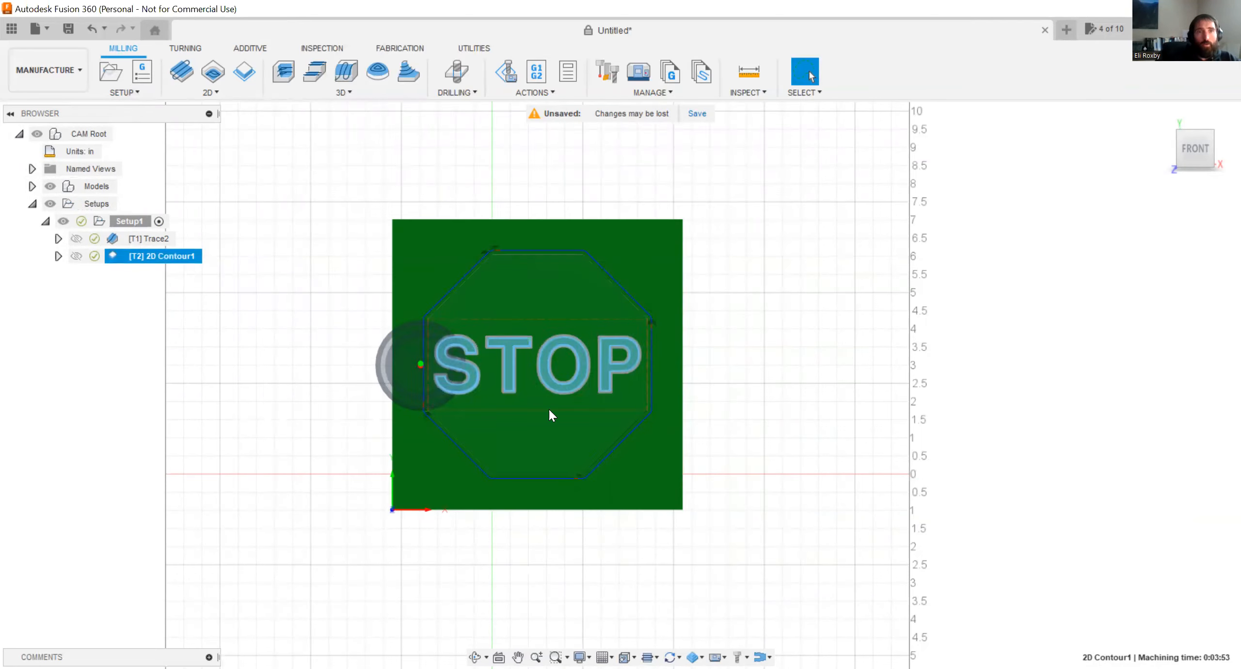
{"action": "left_click", "coordinate": [103, 70]}
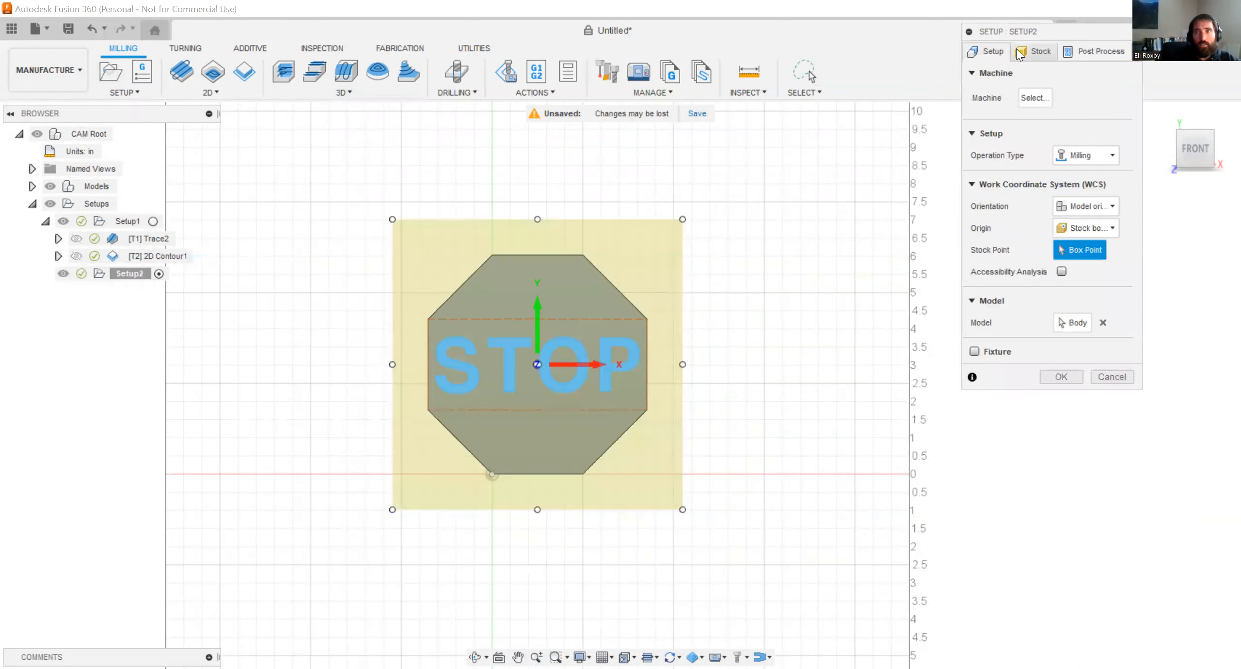
{"action": "left_click", "coordinate": [1125, 381]}
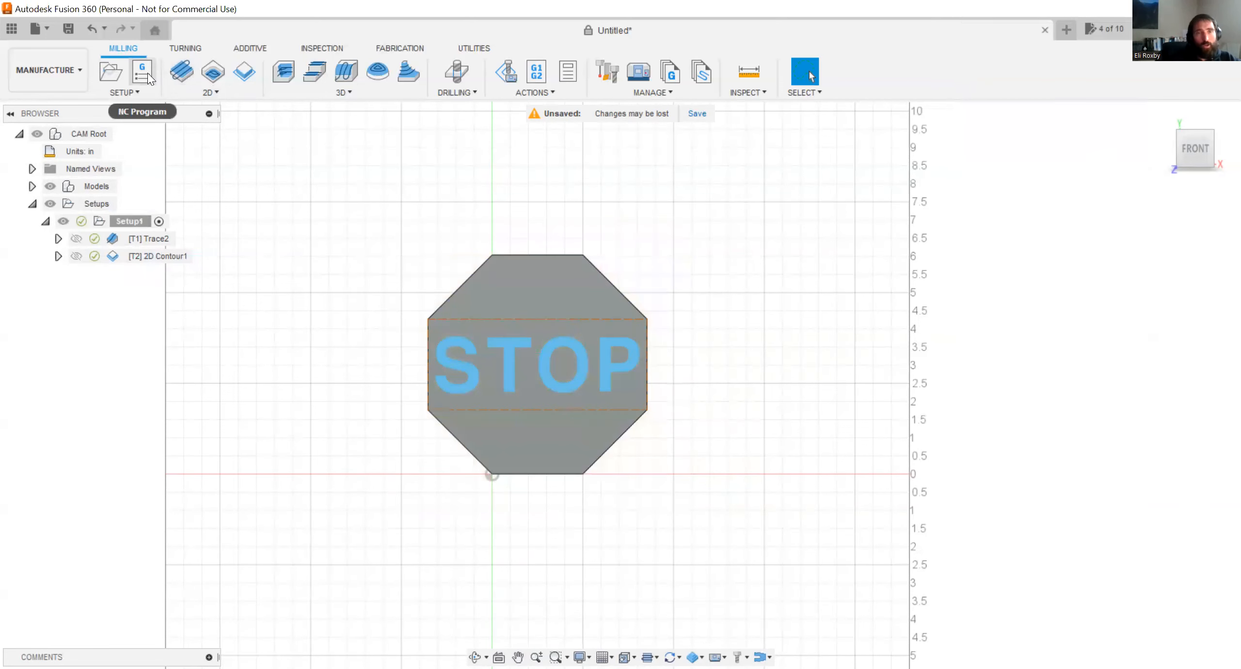
Create an NC program for Setup1 and choose the Artsoft Mach3Mill post in the Fusion 360 post library.
{"action": "left_click", "coordinate": [148, 77]}
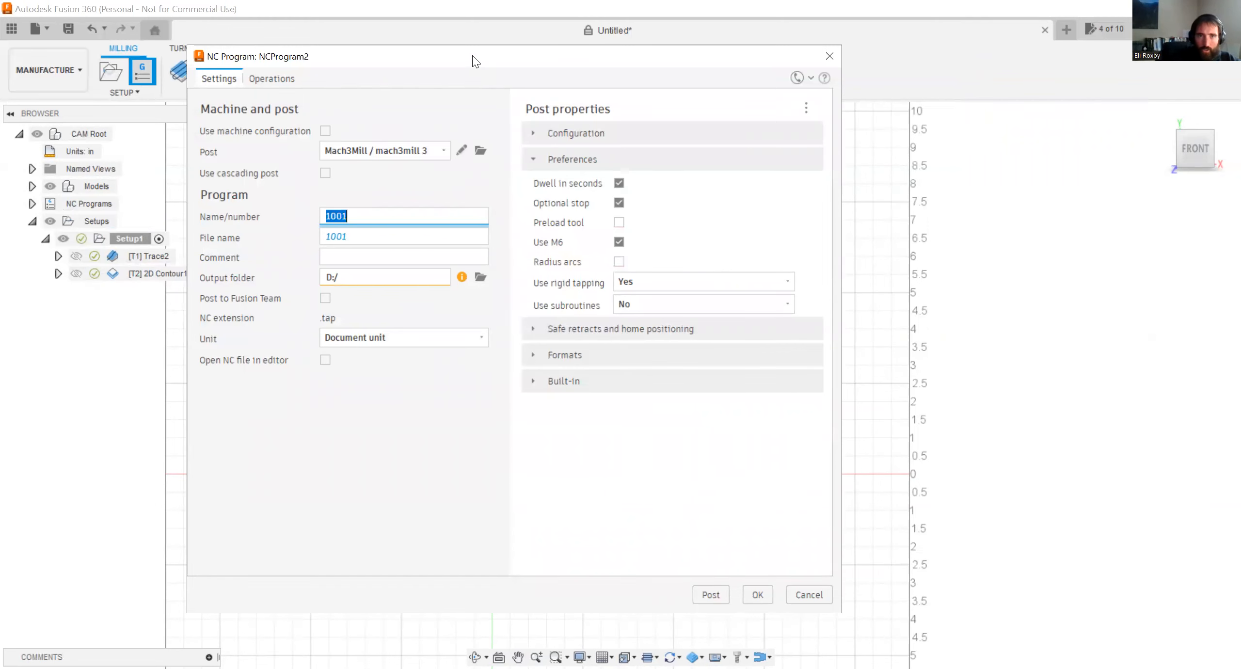
{"action": "left_click_drag", "start_coordinate": [474, 60], "coordinate": [461, 59]}
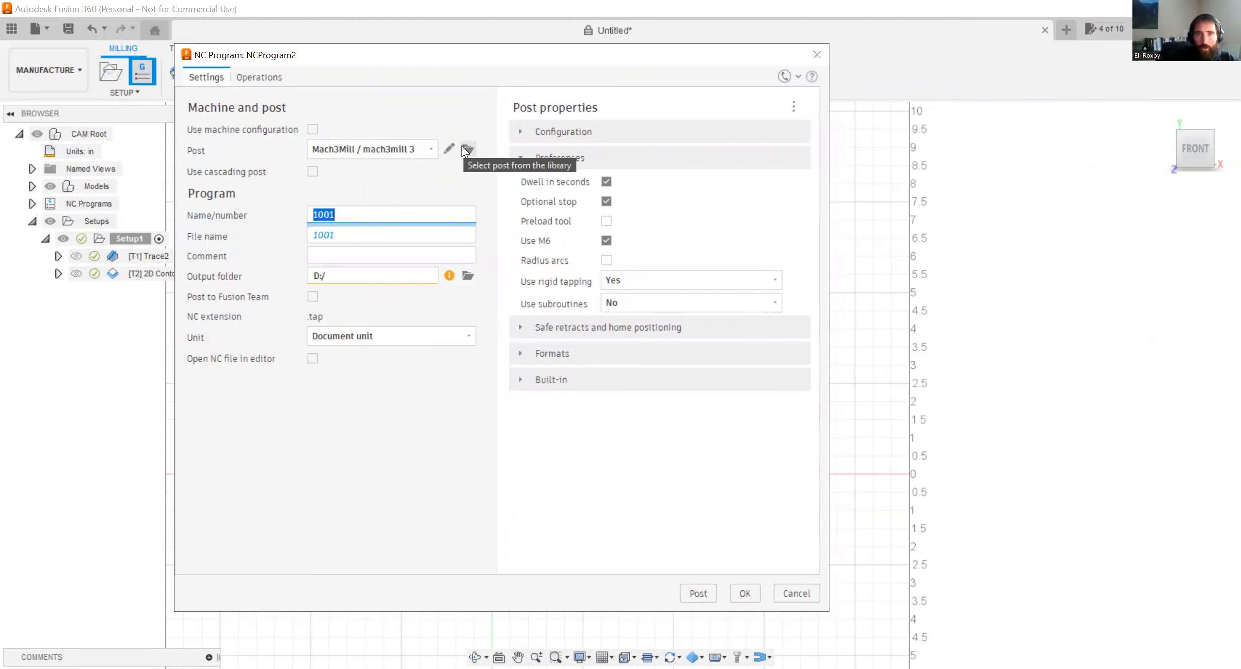
{"action": "left_click", "coordinate": [467, 150]}
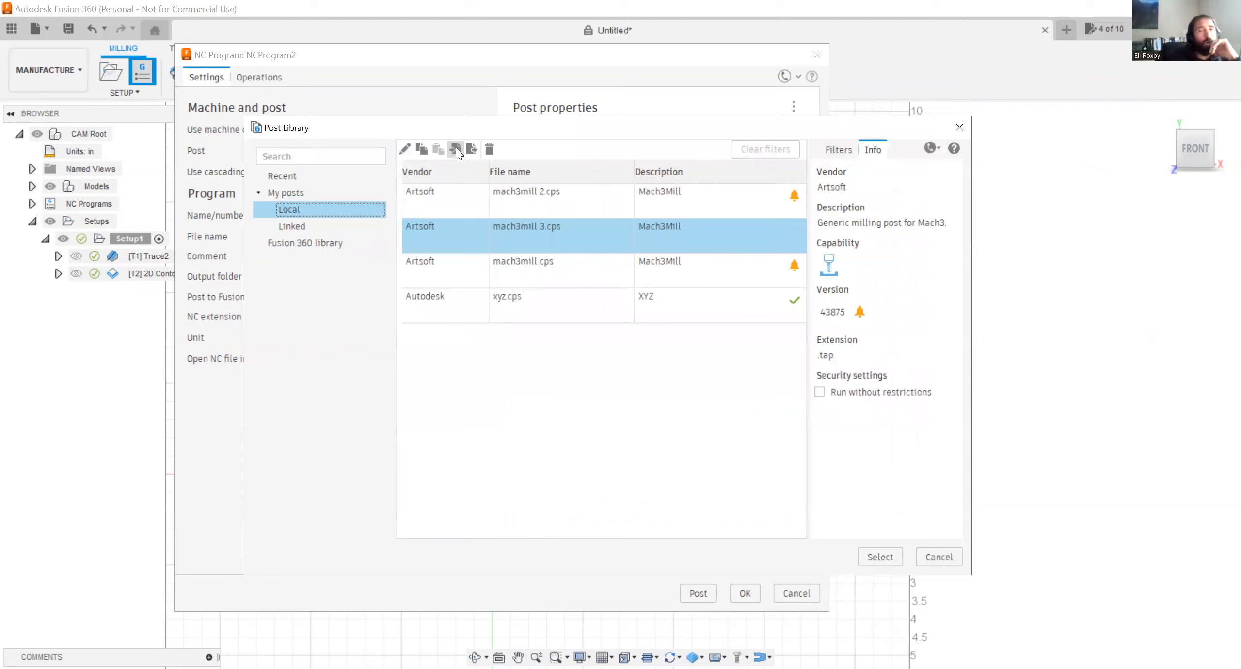
{"action": "left_click", "coordinate": [339, 239]}
{"action": "scroll", "coordinate": [515, 279], "scroll_direction": "down", "scroll_amount": 3}
{"action": "scroll", "coordinate": [516, 280], "scroll_direction": "up", "scroll_amount": 3}
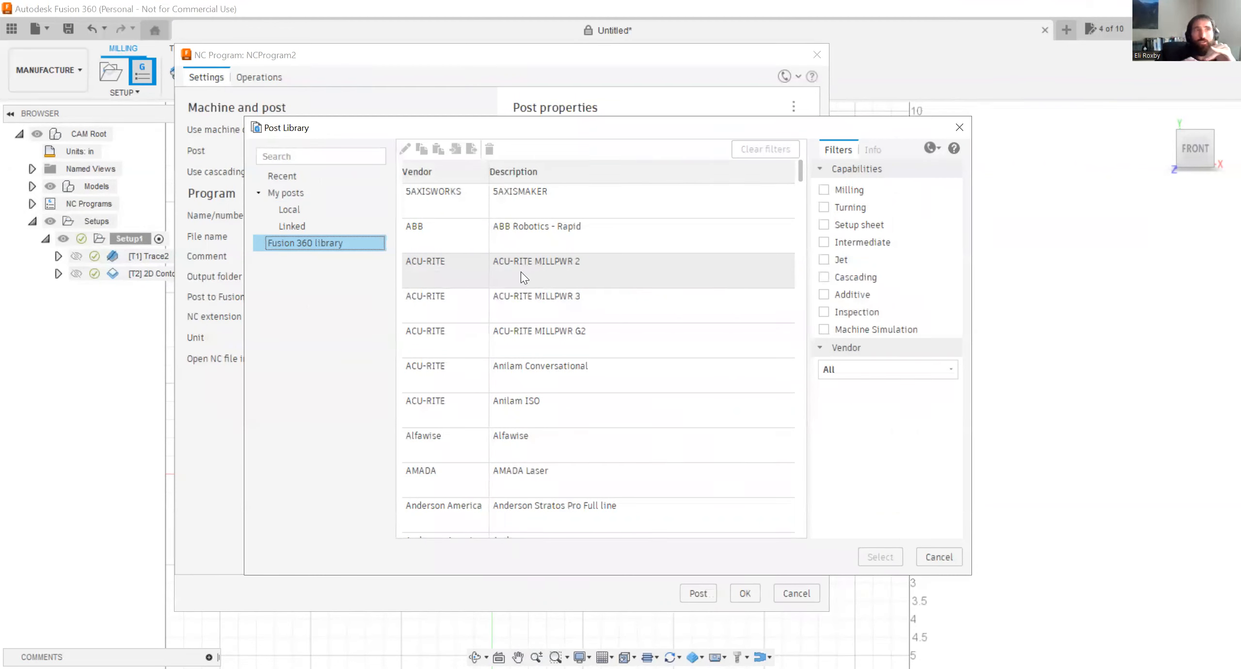
{"action": "scroll", "coordinate": [521, 271], "scroll_direction": "down", "scroll_amount": 2}
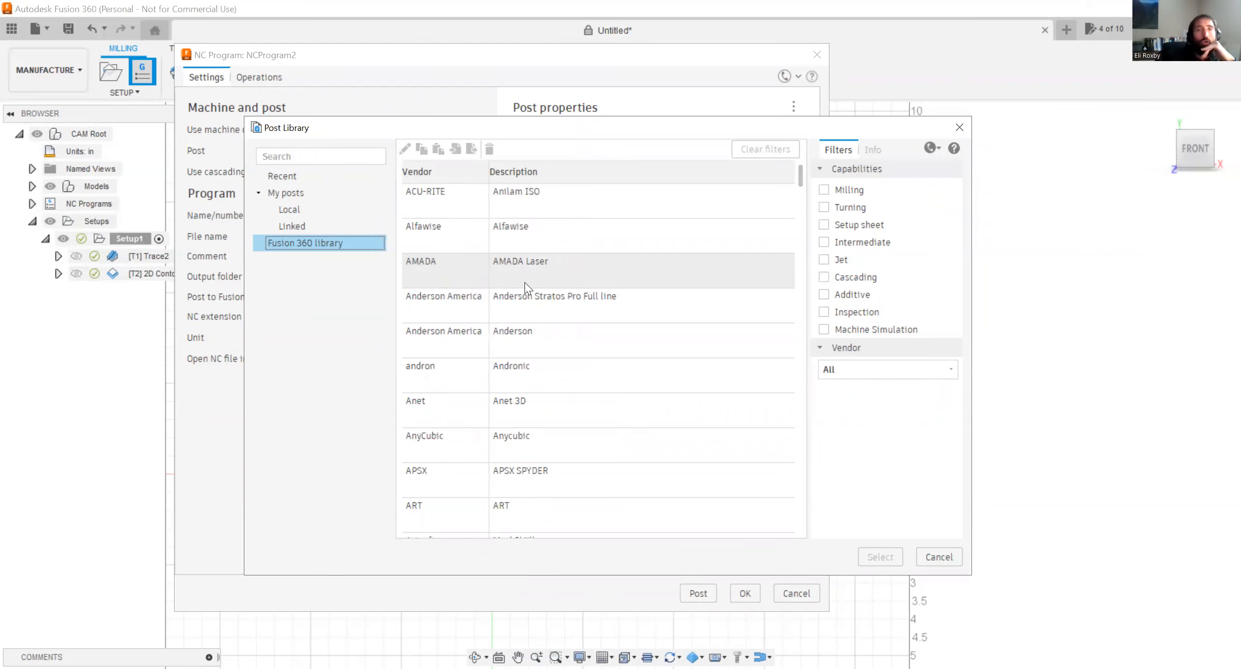
{"action": "scroll", "coordinate": [519, 303], "scroll_direction": "down", "scroll_amount": 2}
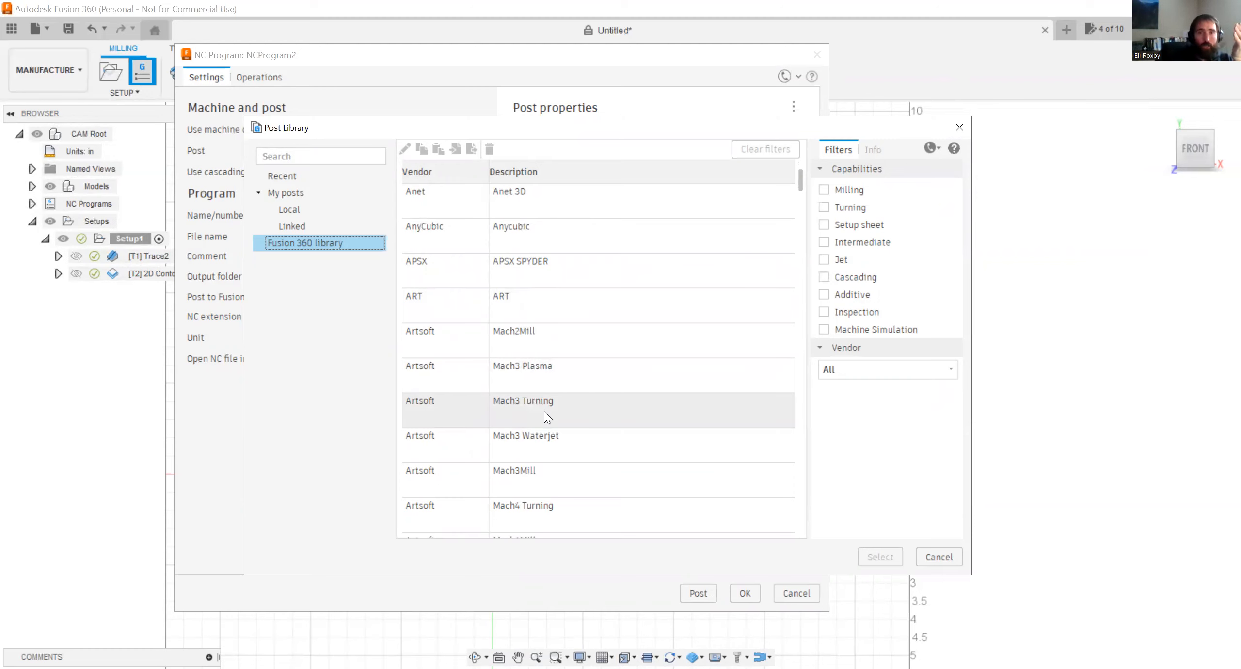
{"action": "left_click", "coordinate": [586, 472]}
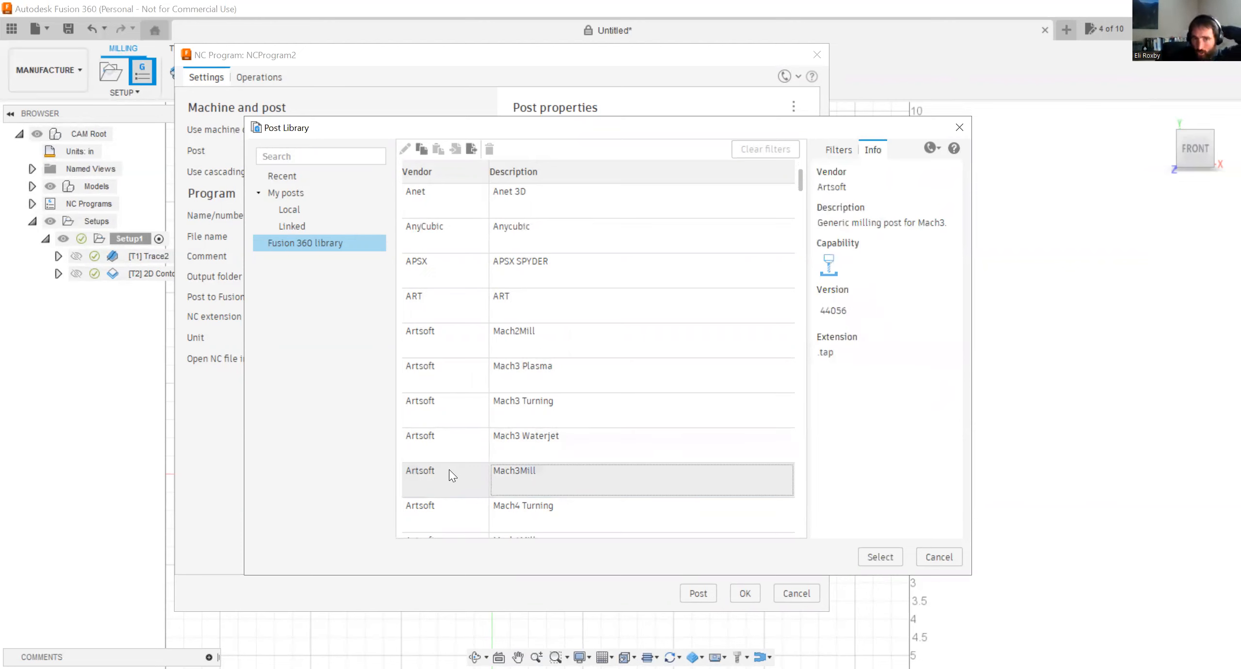
{"action": "left_click", "coordinate": [535, 480]}
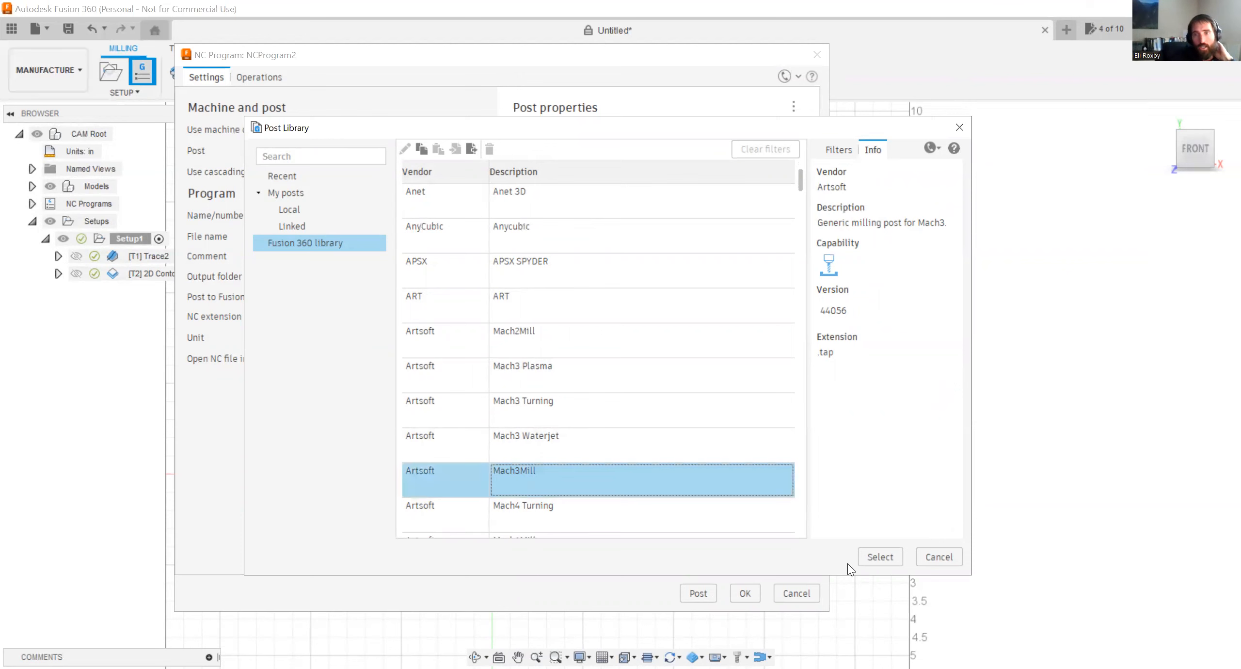
Copy the Mach3Mill post to the Local location of My Posts and assign it to the NC program.
{"action": "left_click", "coordinate": [880, 557]}
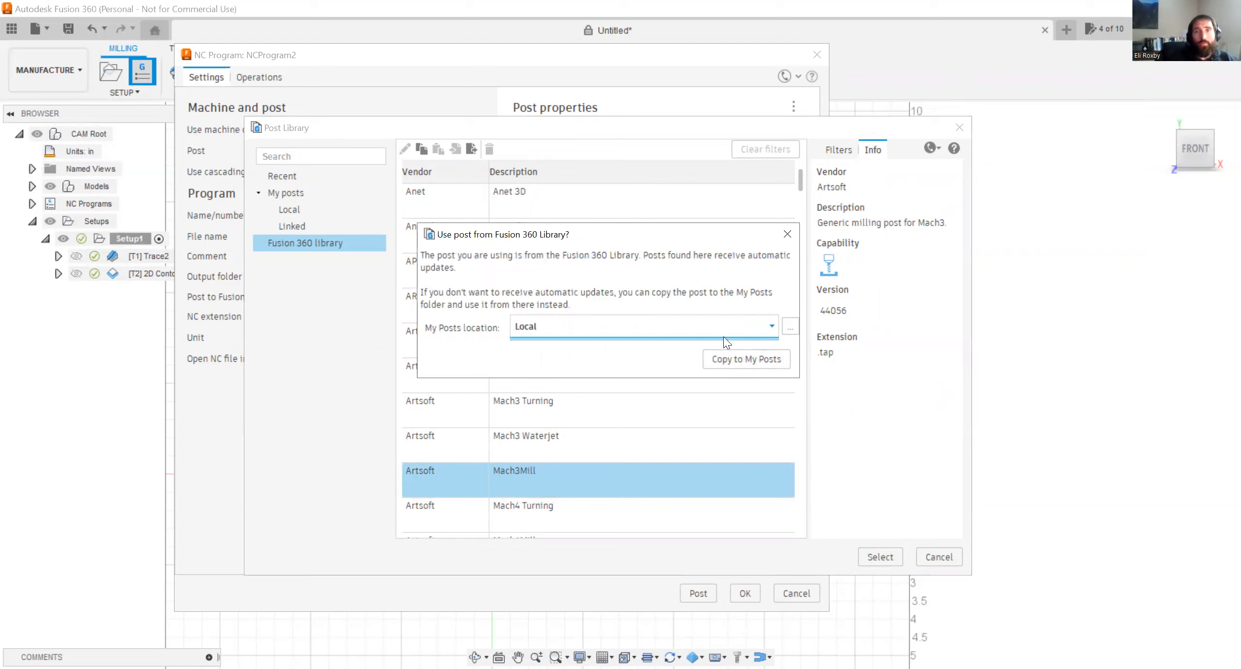
{"action": "left_click", "coordinate": [712, 328]}
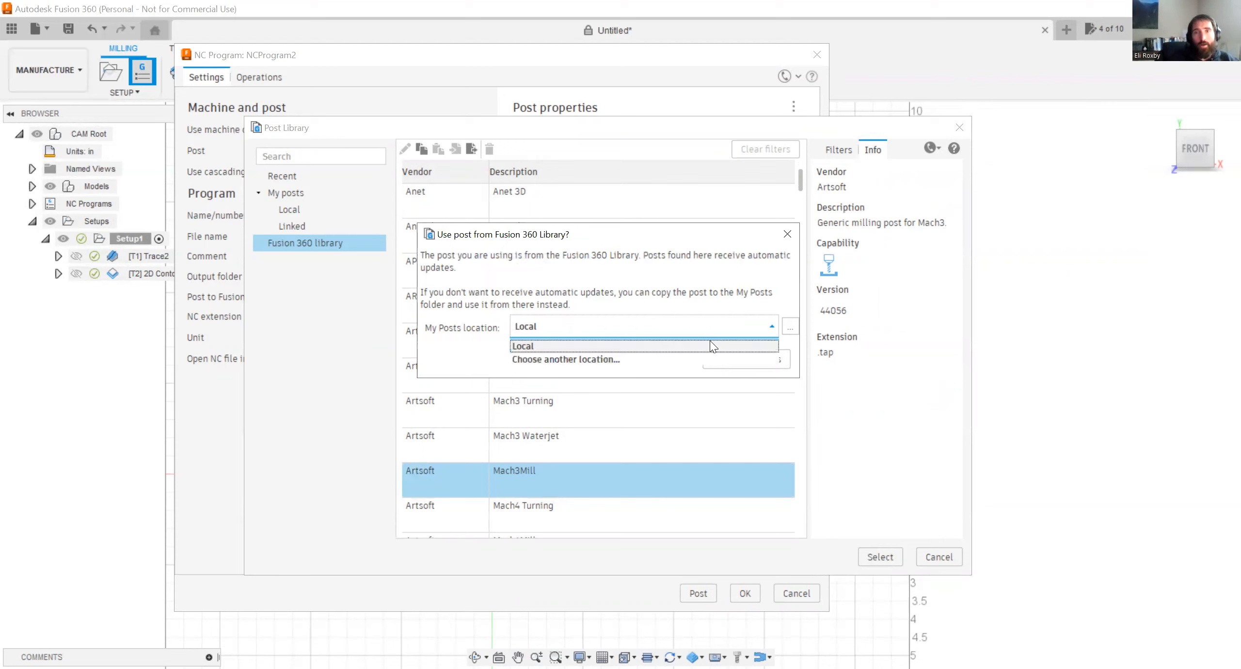
{"action": "left_click", "coordinate": [703, 345]}
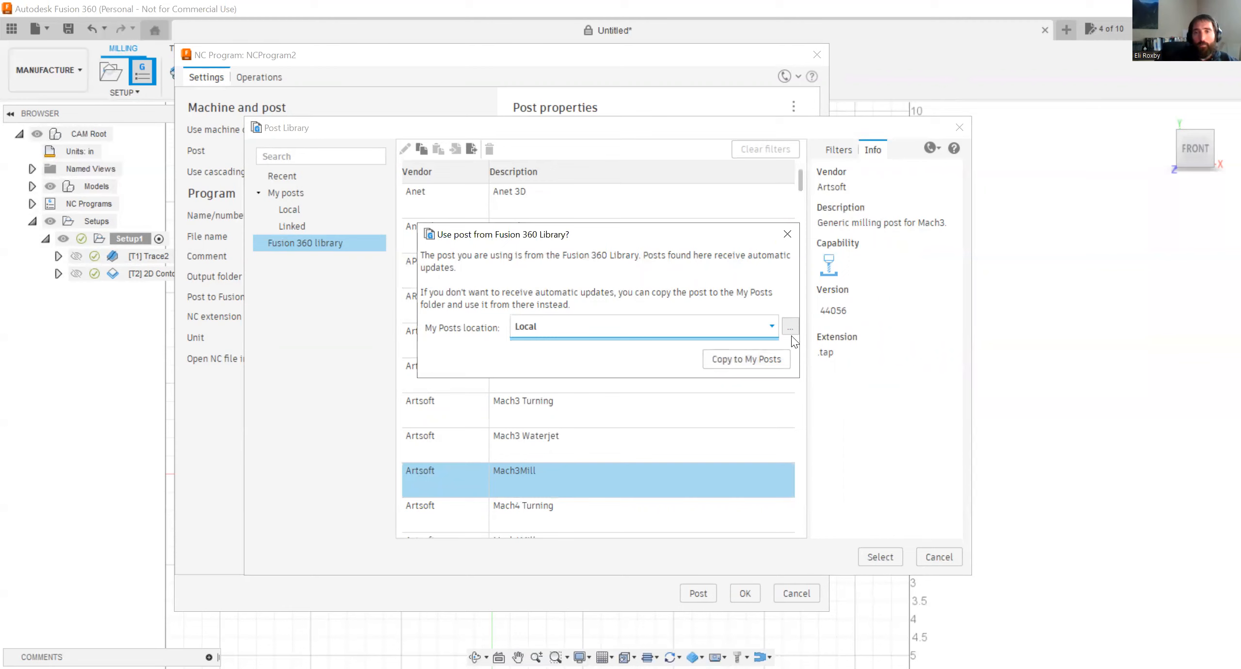
{"action": "left_click", "coordinate": [784, 234]}
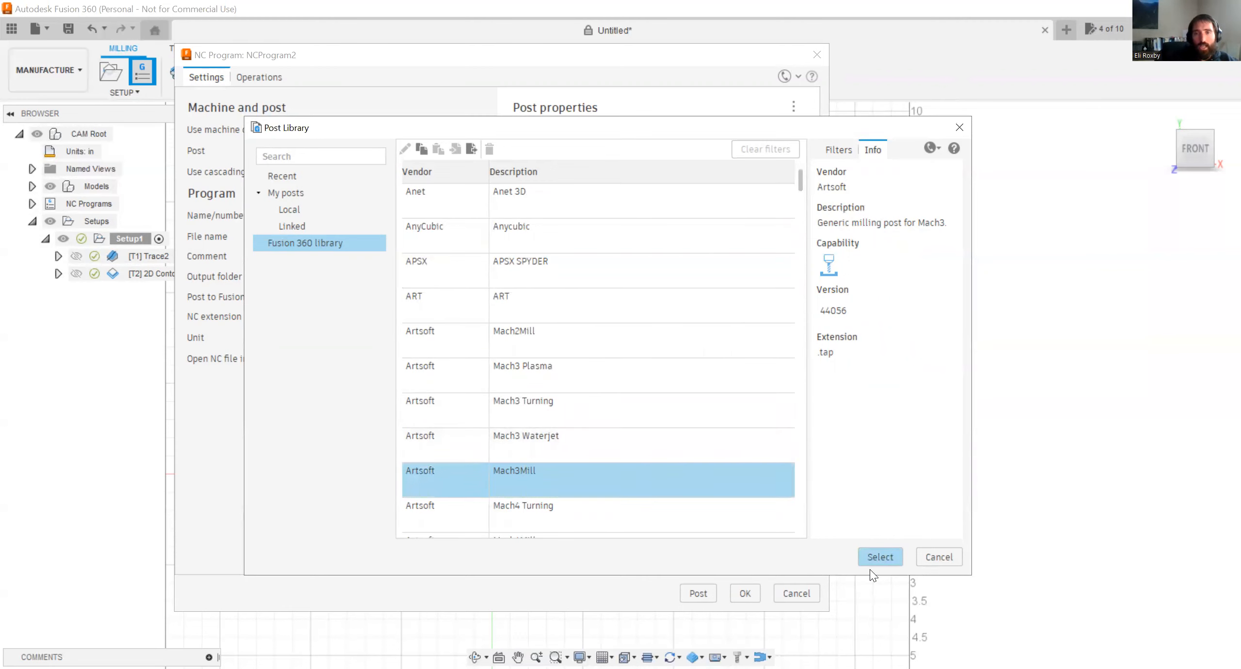
{"action": "left_click", "coordinate": [871, 557]}
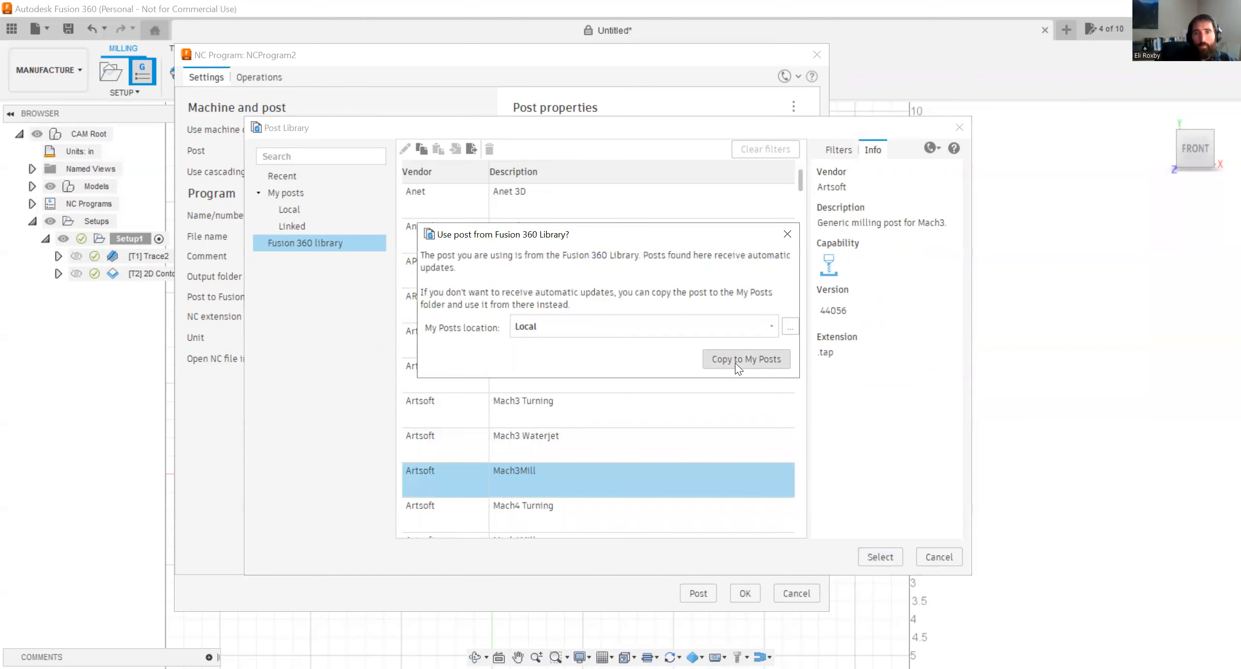
{"action": "left_click", "coordinate": [735, 362]}
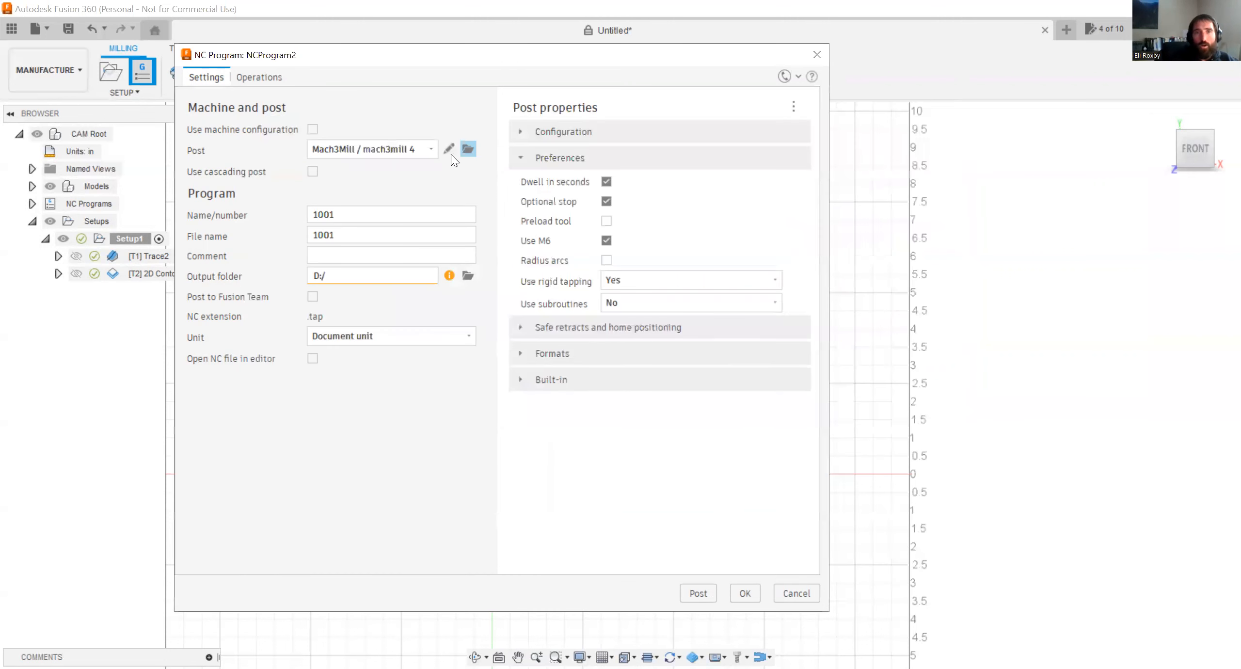
Check the mach3mill 4 post among the recent posts and in the local post library.
{"action": "left_click", "coordinate": [423, 152]}
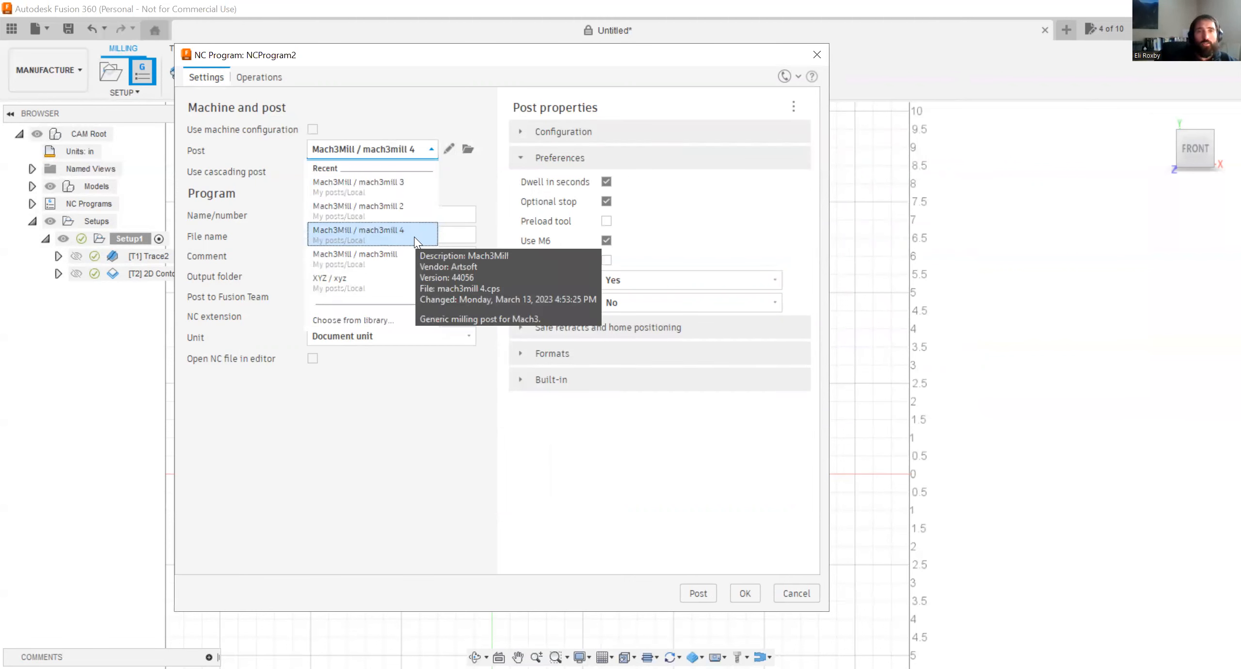
{"action": "left_click", "coordinate": [414, 234]}
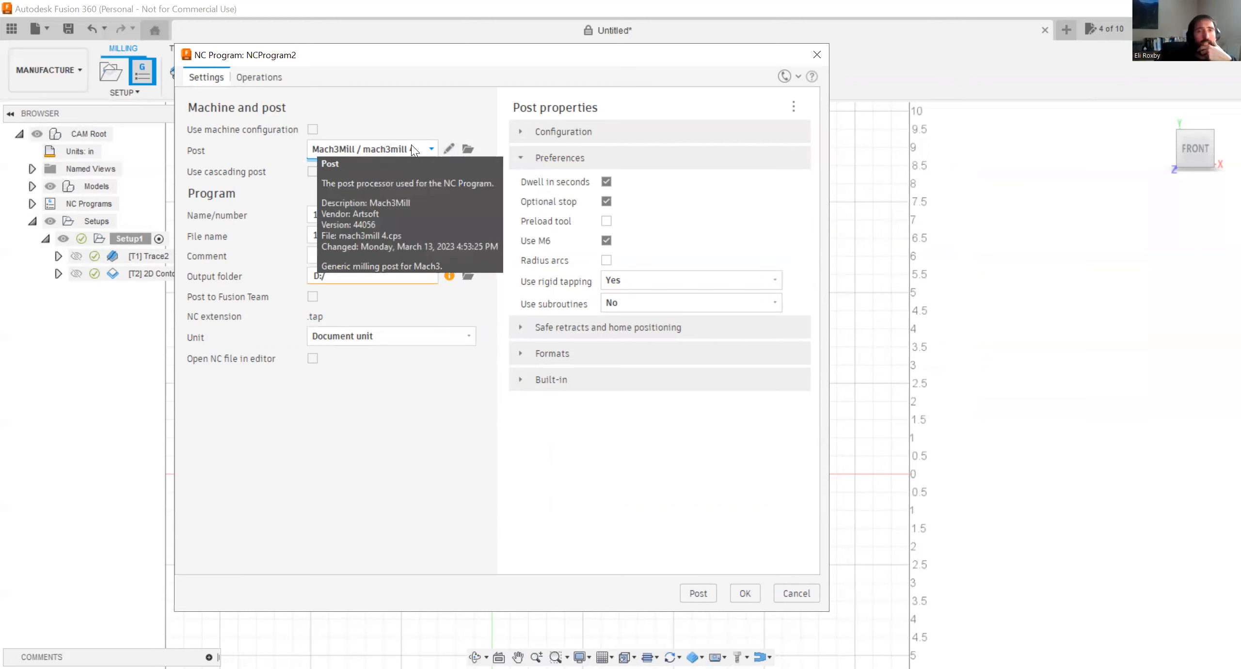
{"action": "left_click", "coordinate": [465, 149]}
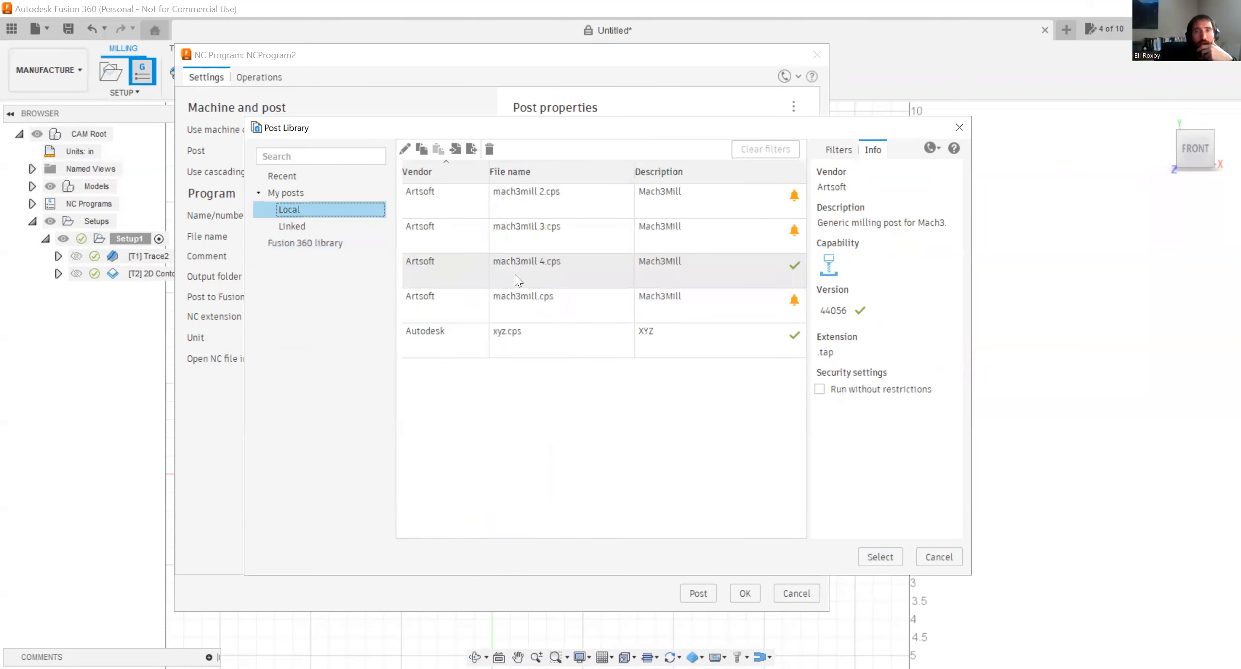
{"action": "left_click", "coordinate": [656, 279]}
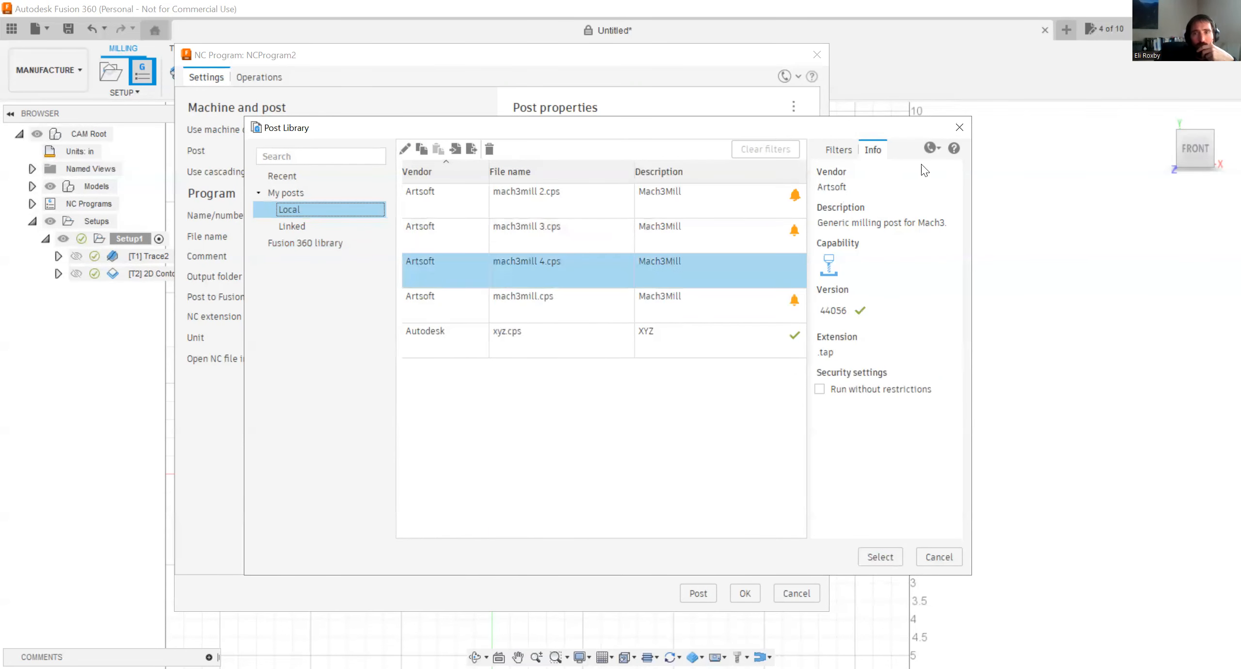
{"action": "left_click", "coordinate": [960, 127]}
Keep 1001 as the program name and enter "Stop sign engrave" as the program comment.
{"action": "left_click", "coordinate": [399, 215]}
{"action": "left_click_drag", "start_coordinate": [398, 215], "coordinate": [155, 197]}
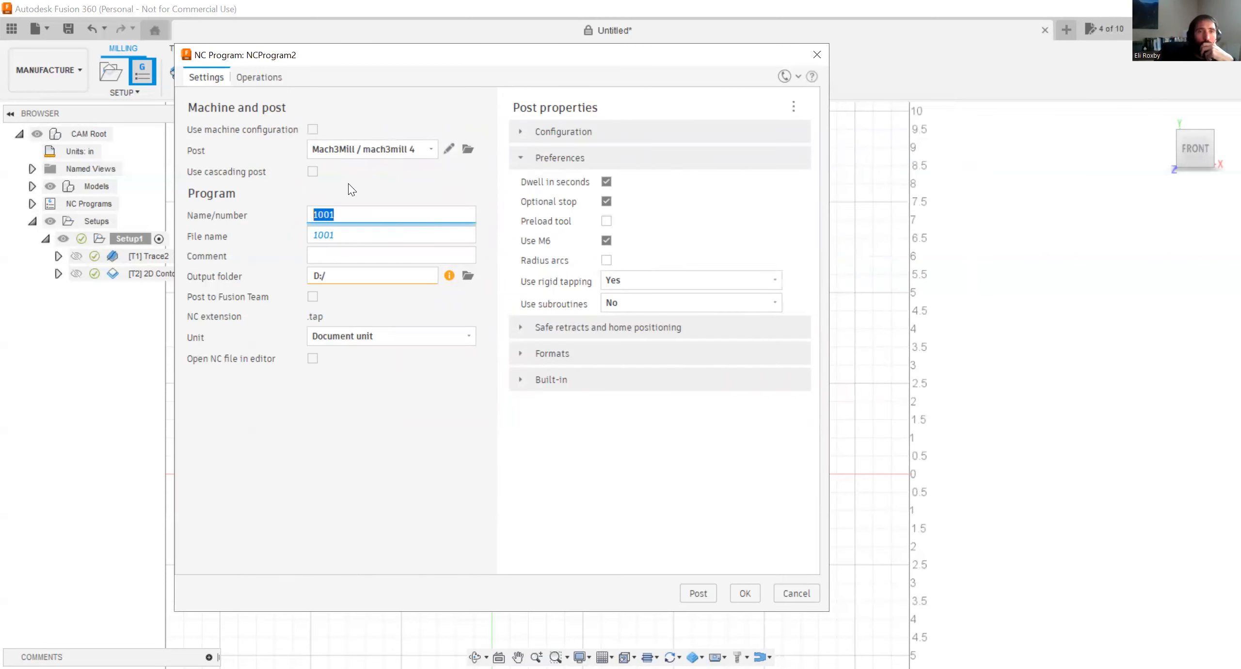
{"action": "left_click", "coordinate": [373, 218]}
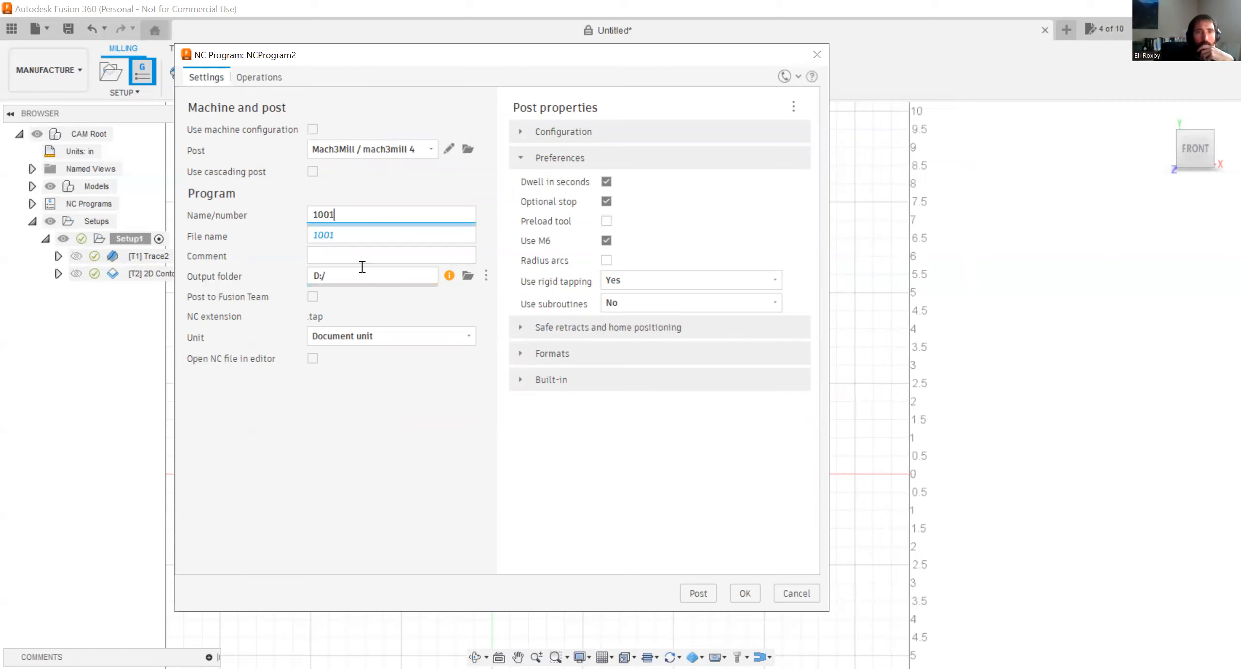
{"action": "left_click", "coordinate": [342, 256]}
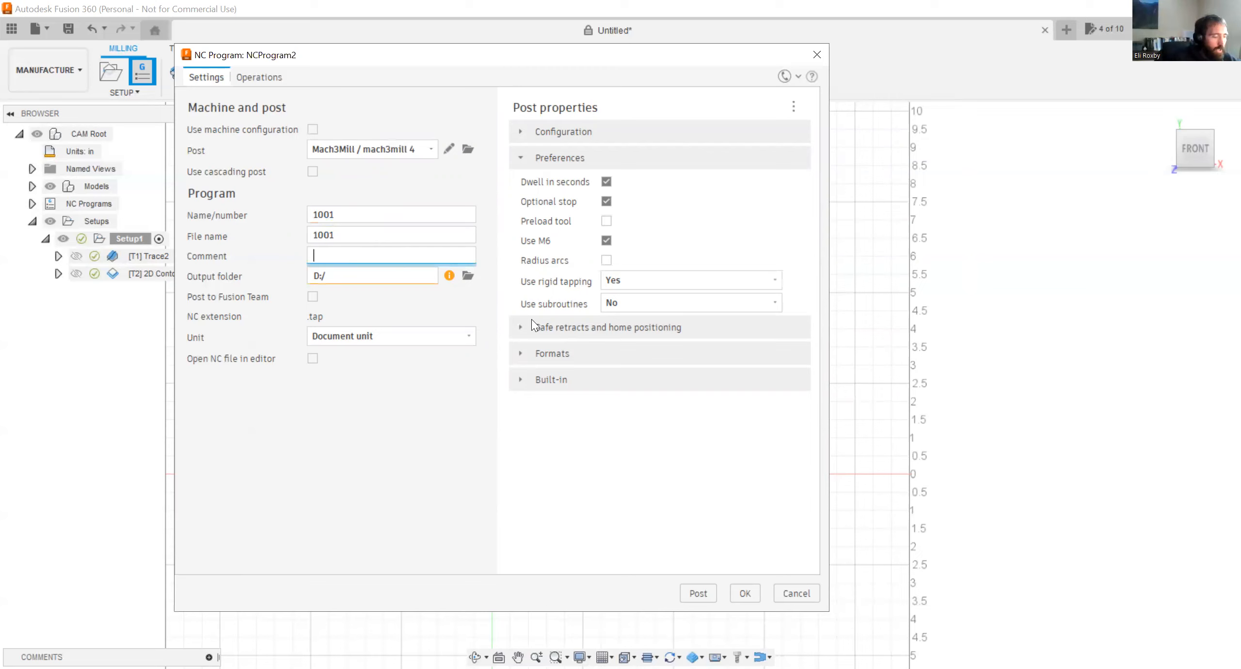
{"action": "type", "text": "sTOP SI"}
{"action": "key", "text": "BackSpace"}
{"action": "key", "text": "BackSpace"}
{"action": "key", "text": "BackSpace"}
{"action": "key", "text": "BackSpace"}
{"action": "key", "text": "BackSpace"}
{"action": "key", "text": "BackSpace"}
{"action": "key", "text": "BackSpace"}
{"action": "type", "text": "Stop sign engav"}
{"action": "key", "text": "BackSpace"}
{"action": "key", "text": "BackSpace"}
{"action": "type", "text": "gra"}
{"action": "key", "text": "BackSpace"}
{"action": "key", "text": "BackSpace"}
{"action": "key", "text": "BackSpace"}
{"action": "type", "text": "rave"}
Set the NC program's output folder to the Desktop.
{"action": "left_click", "coordinate": [467, 275]}
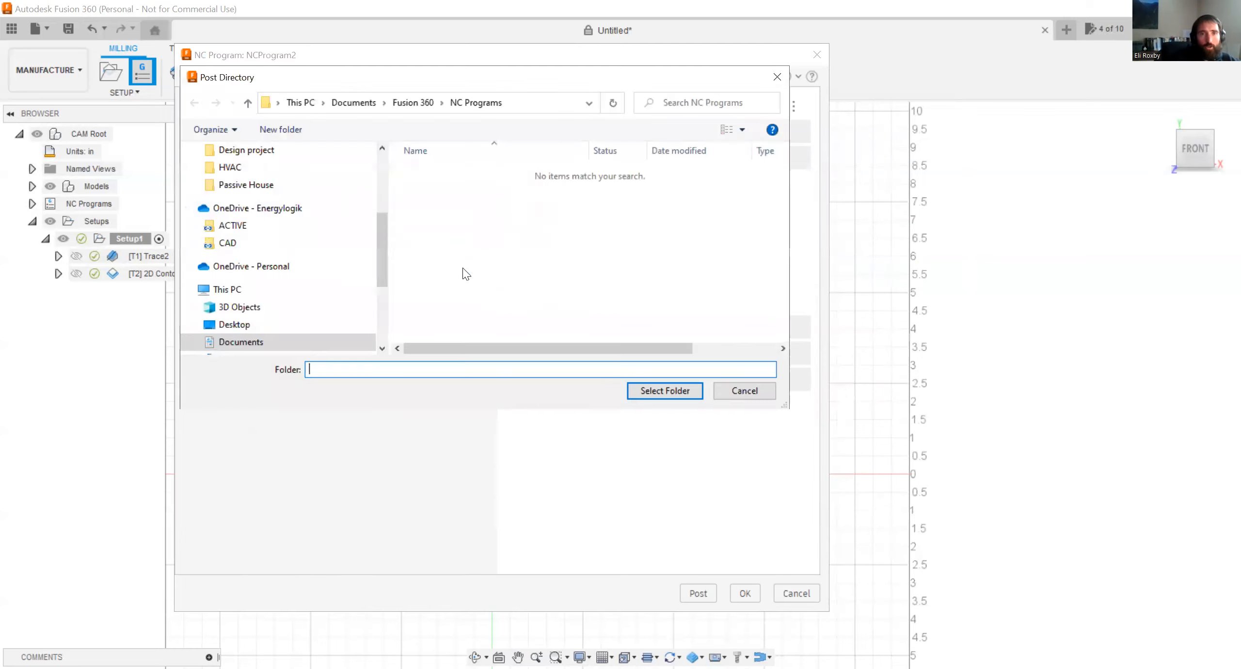
{"action": "left_click", "coordinate": [289, 325]}
{"action": "left_click", "coordinate": [669, 396]}
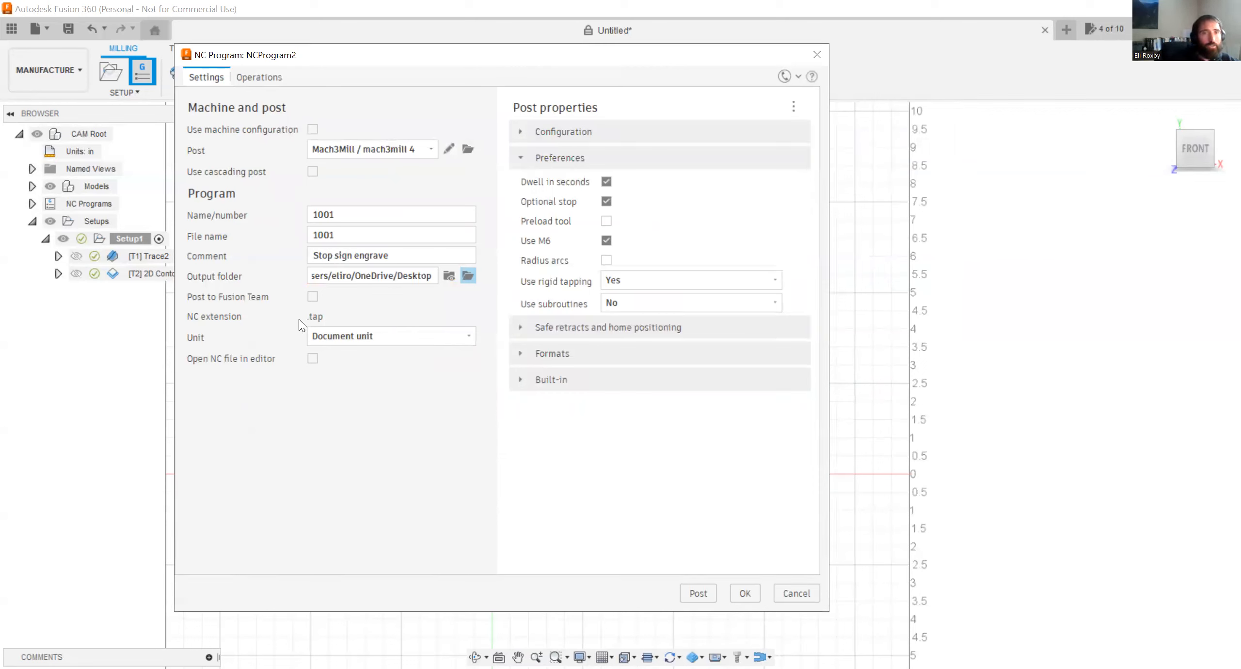
Review the available output units and the Configuration post properties of the NC program.
{"action": "left_click", "coordinate": [373, 331]}
{"action": "left_click", "coordinate": [373, 331]}
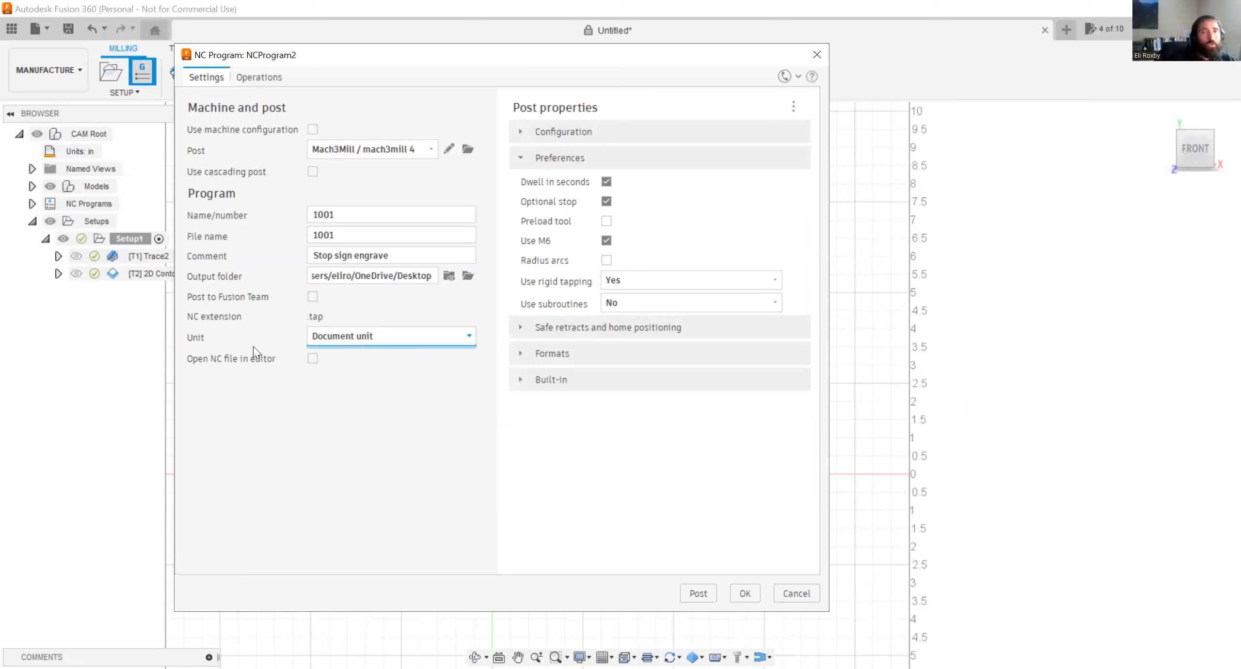
{"action": "left_click", "coordinate": [411, 343]}
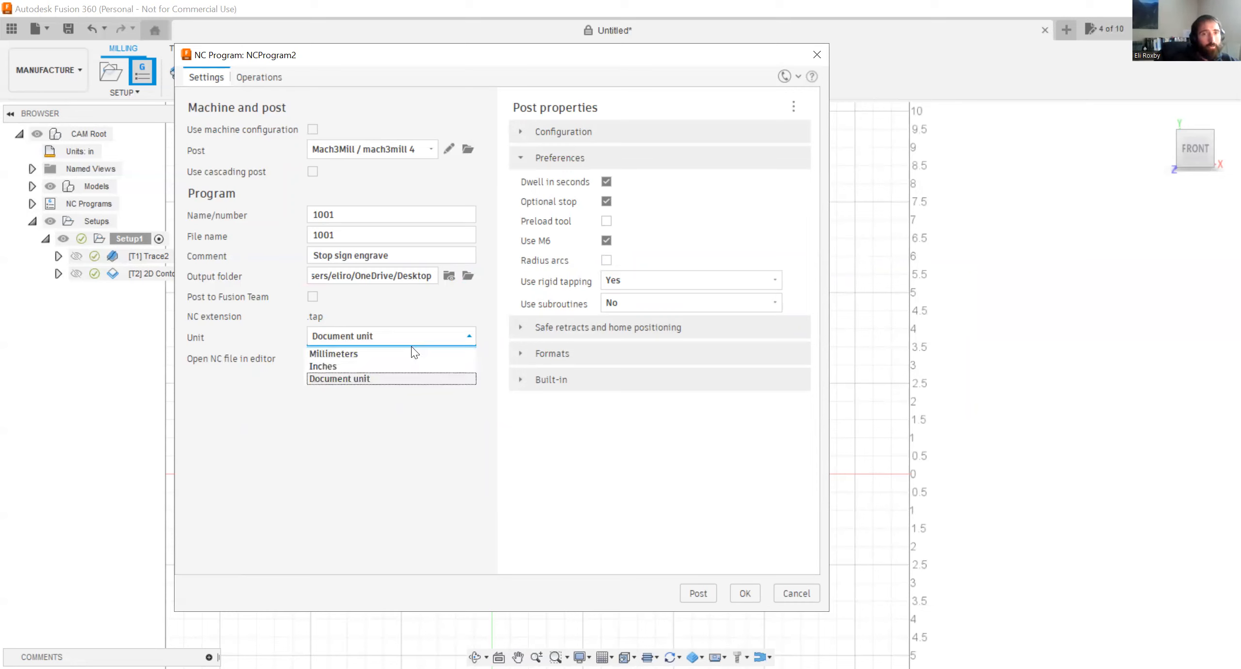
{"action": "left_click", "coordinate": [410, 331]}
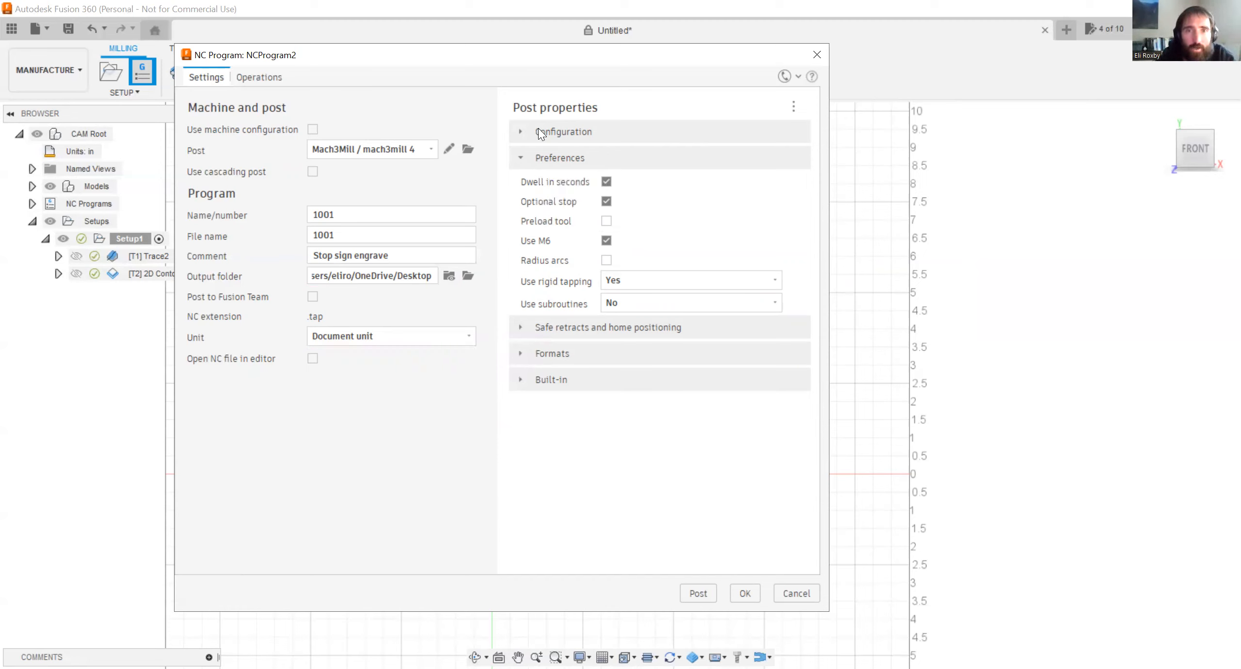
{"action": "left_click", "coordinate": [524, 132]}
{"action": "left_click", "coordinate": [524, 132]}
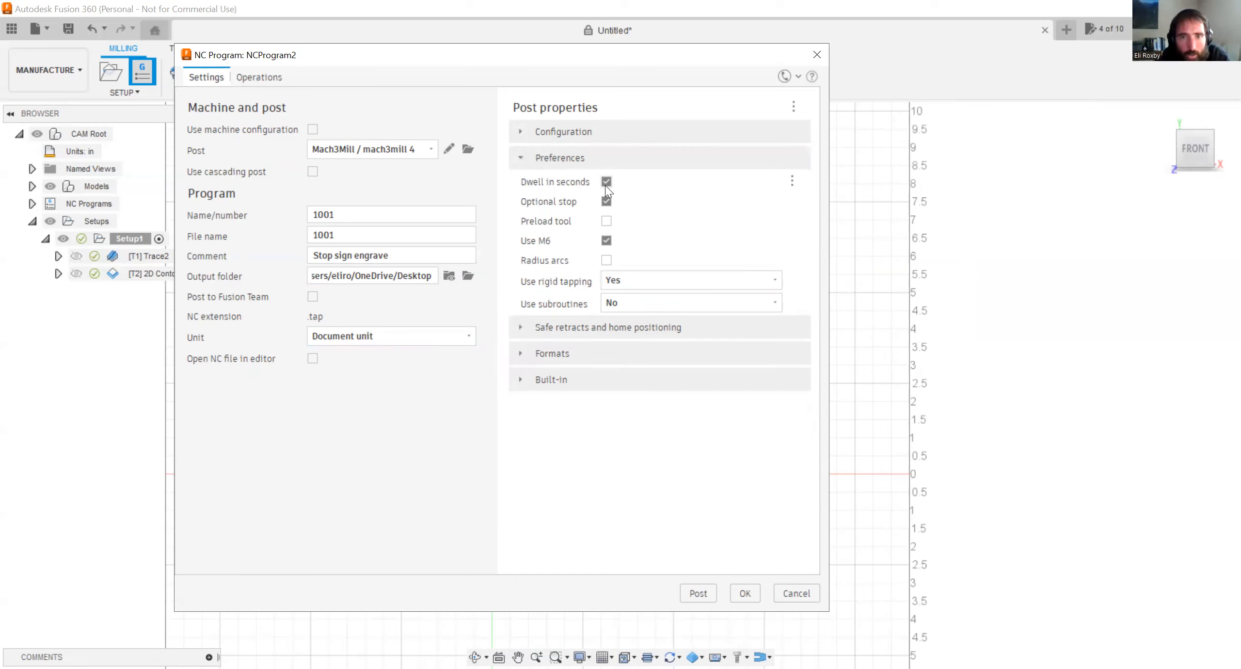
Set Safe Retracts to Clearance Height in the safe retracts and home positioning properties.
{"action": "left_click", "coordinate": [520, 327]}
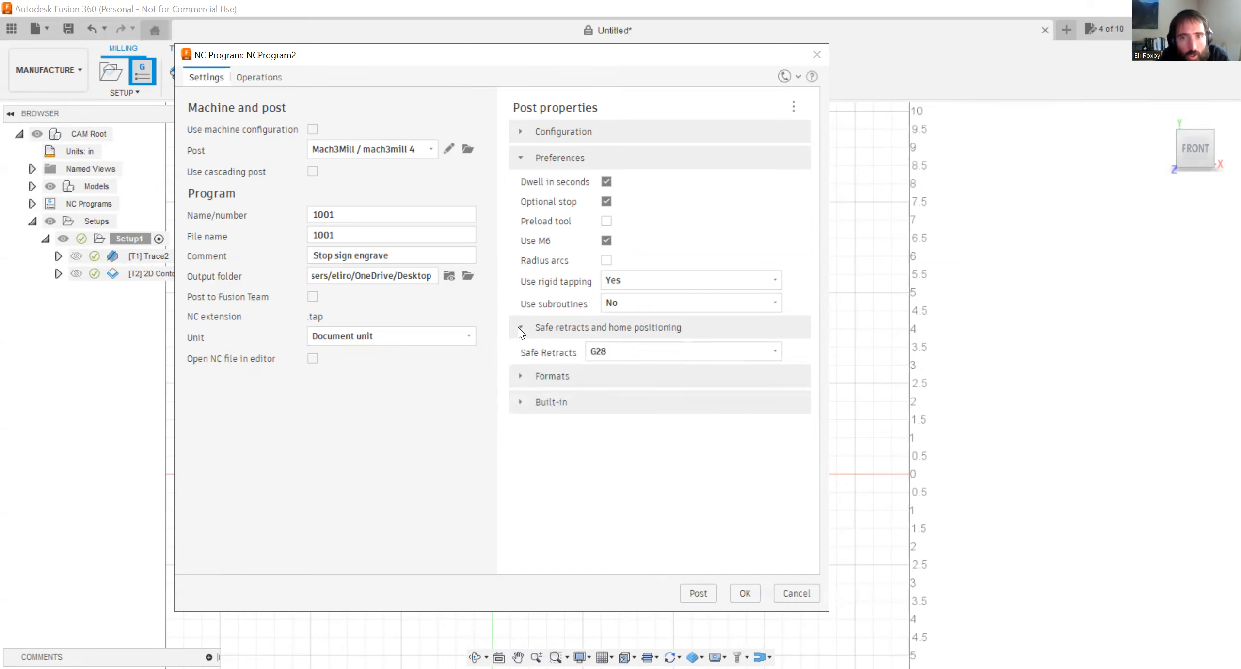
{"action": "left_click", "coordinate": [624, 362]}
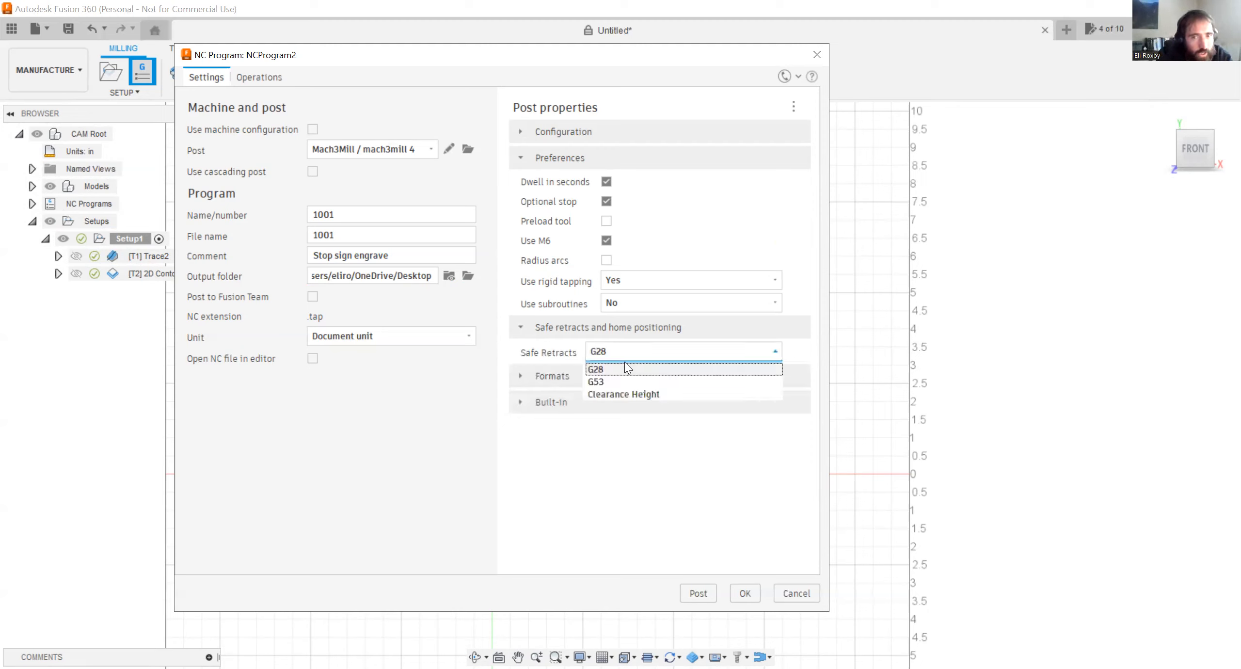
{"action": "key", "text": "Down"}
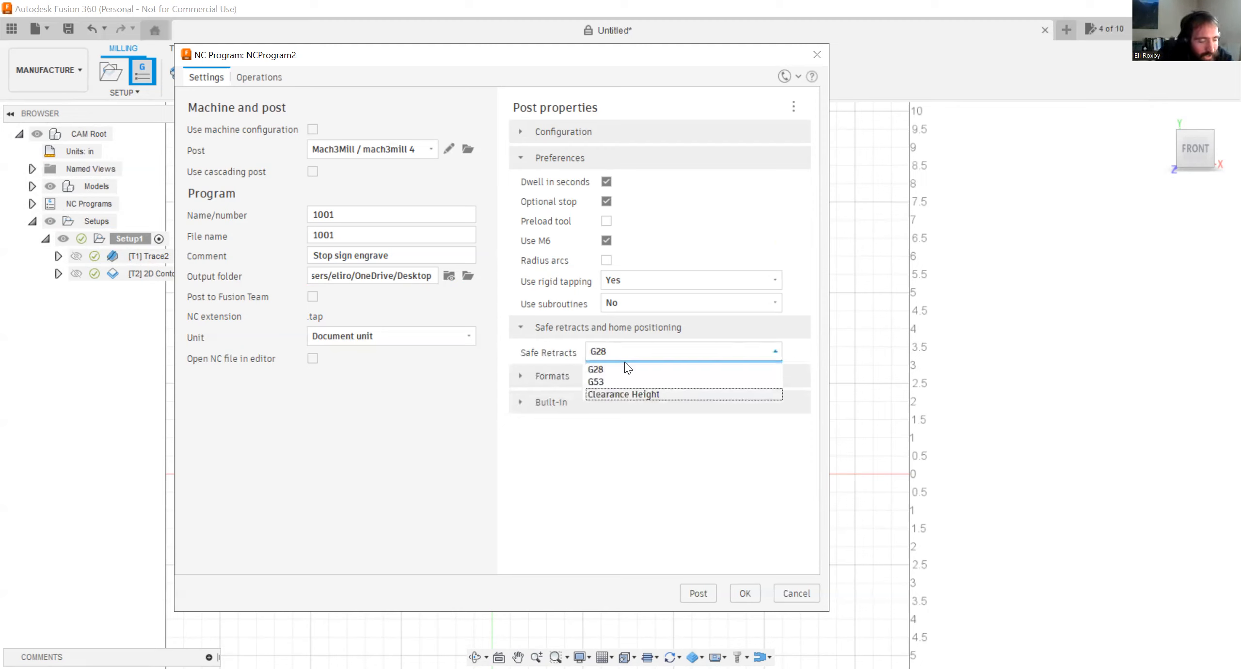
{"action": "key", "text": "Return"}
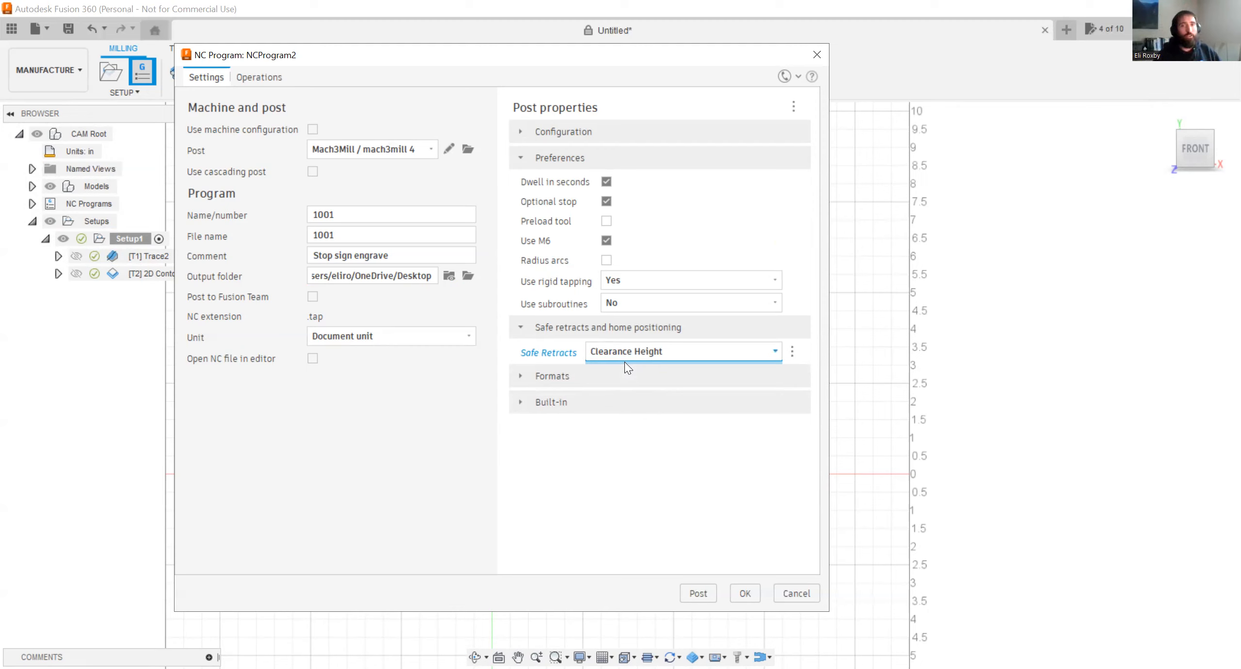
{"action": "left_click", "coordinate": [626, 352]}
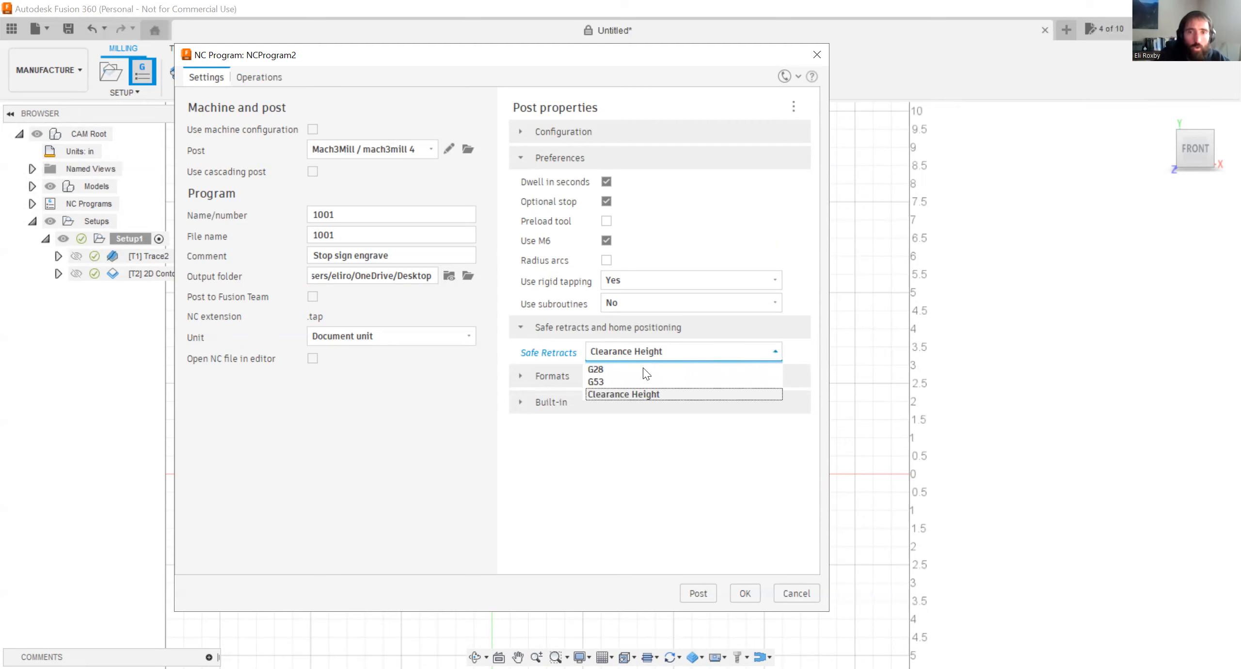
{"action": "key", "text": "Up"}
{"action": "key", "text": "Up"}
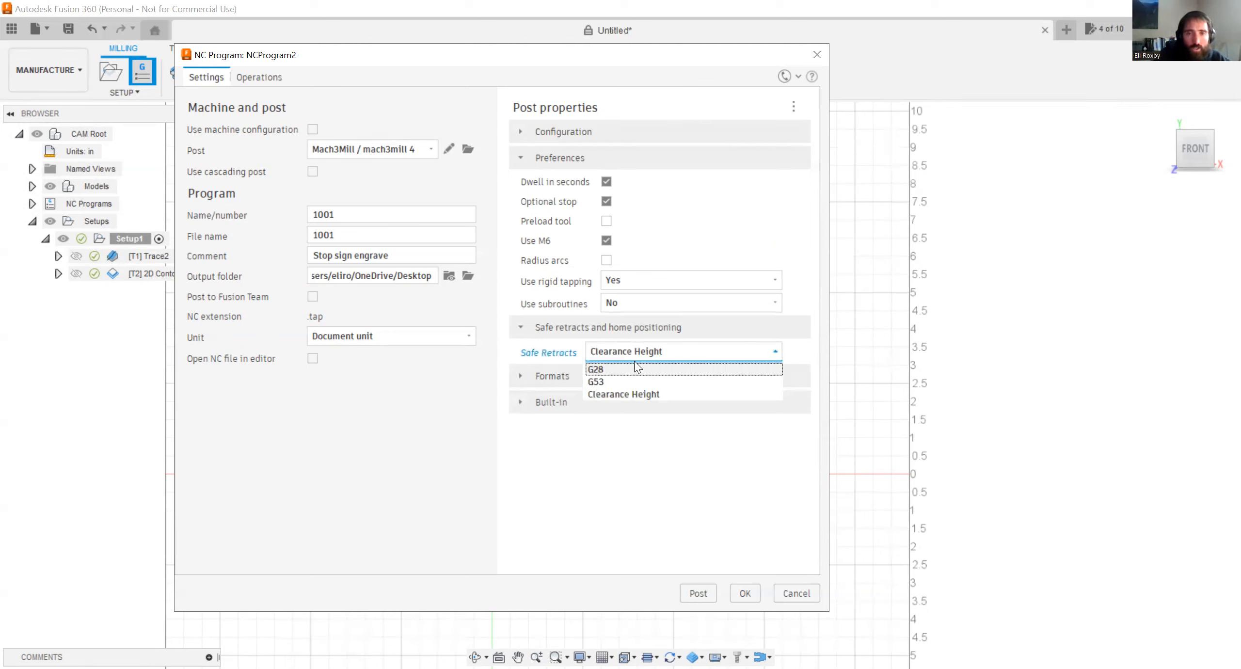
{"action": "left_click", "coordinate": [648, 394]}
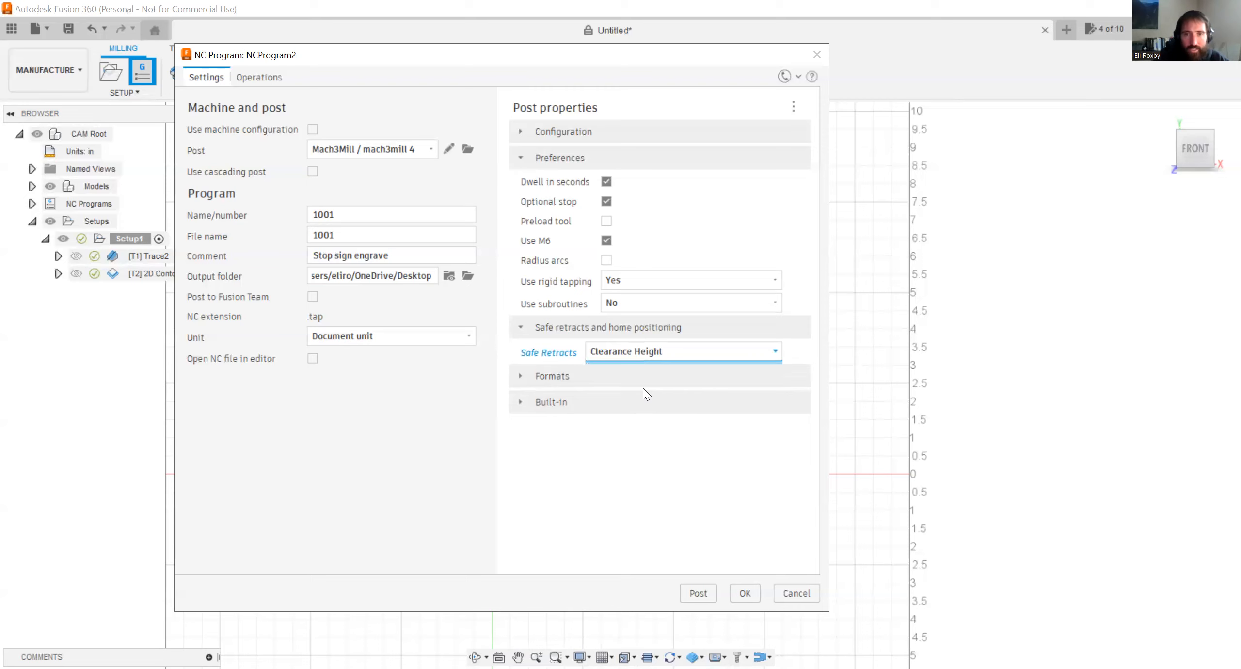
Include only the Trace2 operation and post the program, overwriting the existing 1001.tap, and open the posted NC code.
{"action": "left_click", "coordinate": [271, 83]}
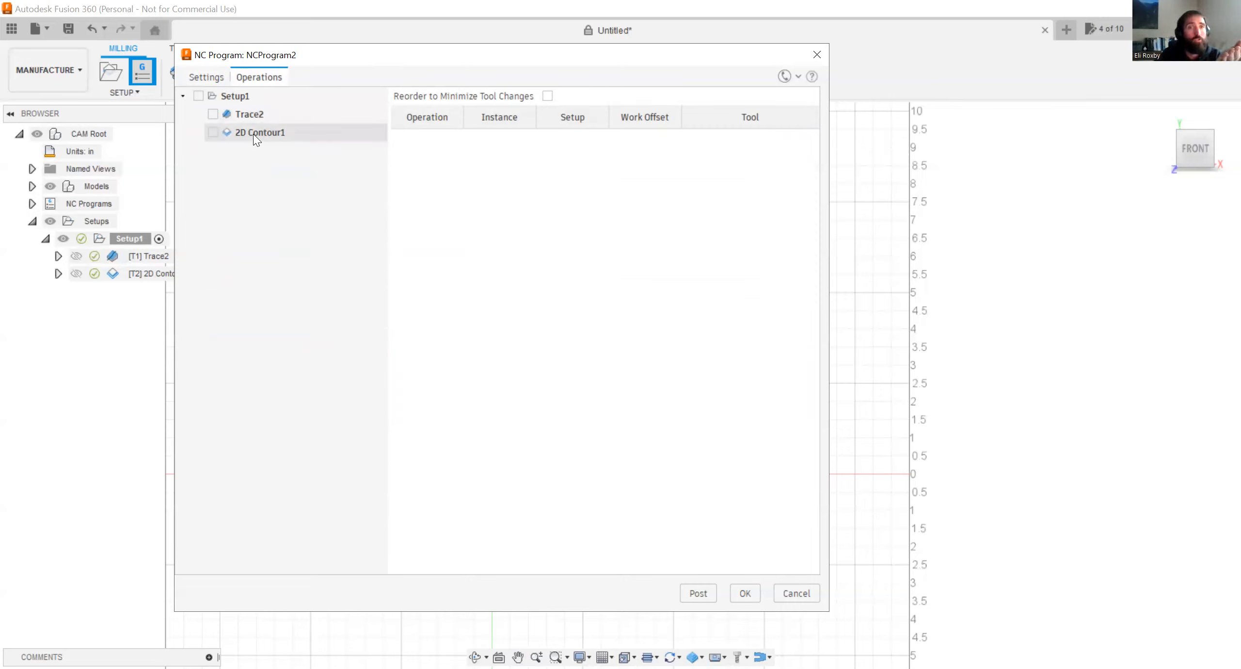
{"action": "left_click", "coordinate": [213, 115]}
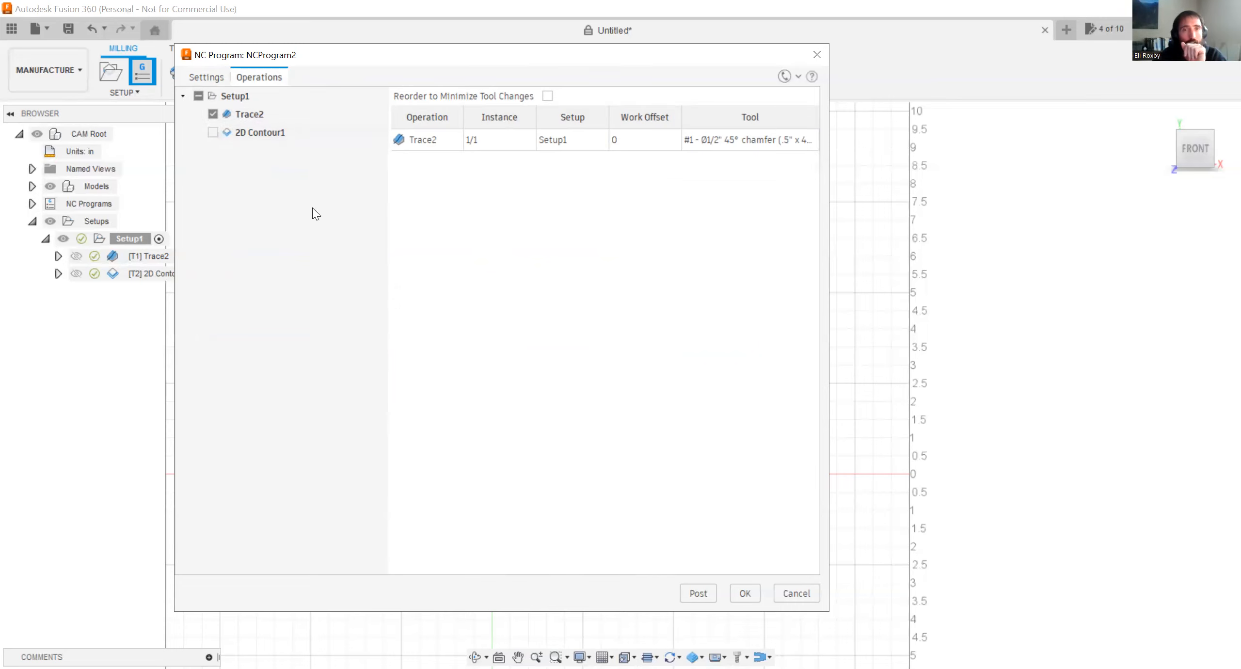
{"action": "left_click", "coordinate": [692, 594]}
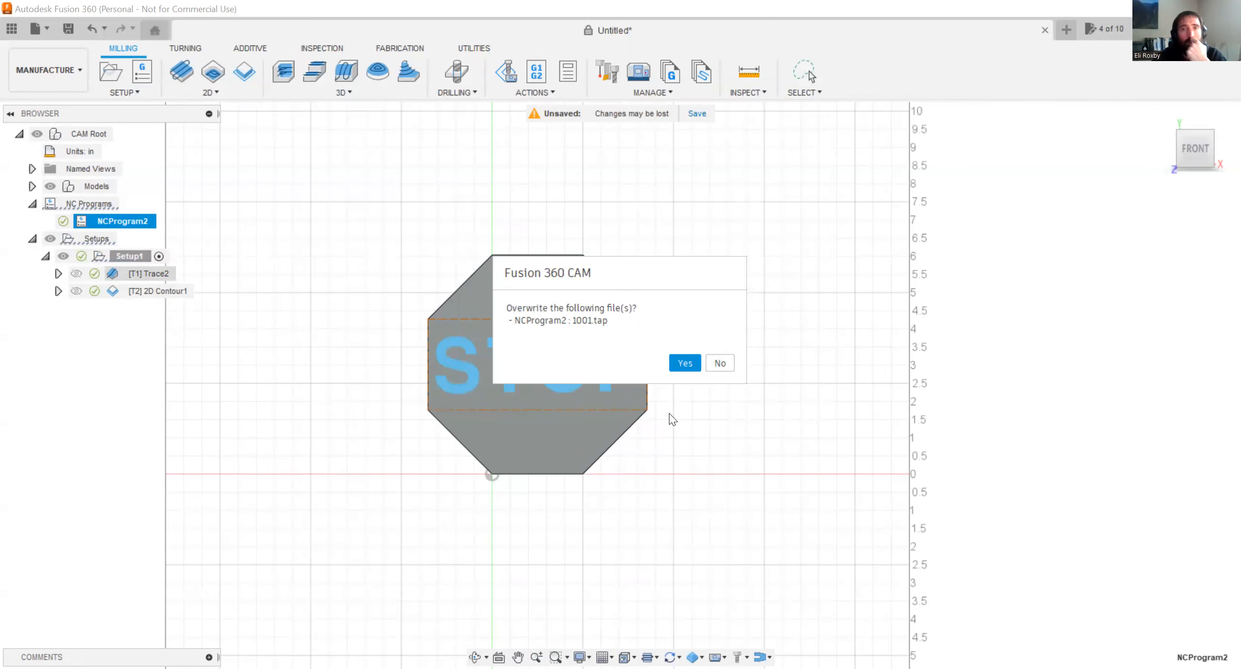
{"action": "left_click", "coordinate": [690, 365]}
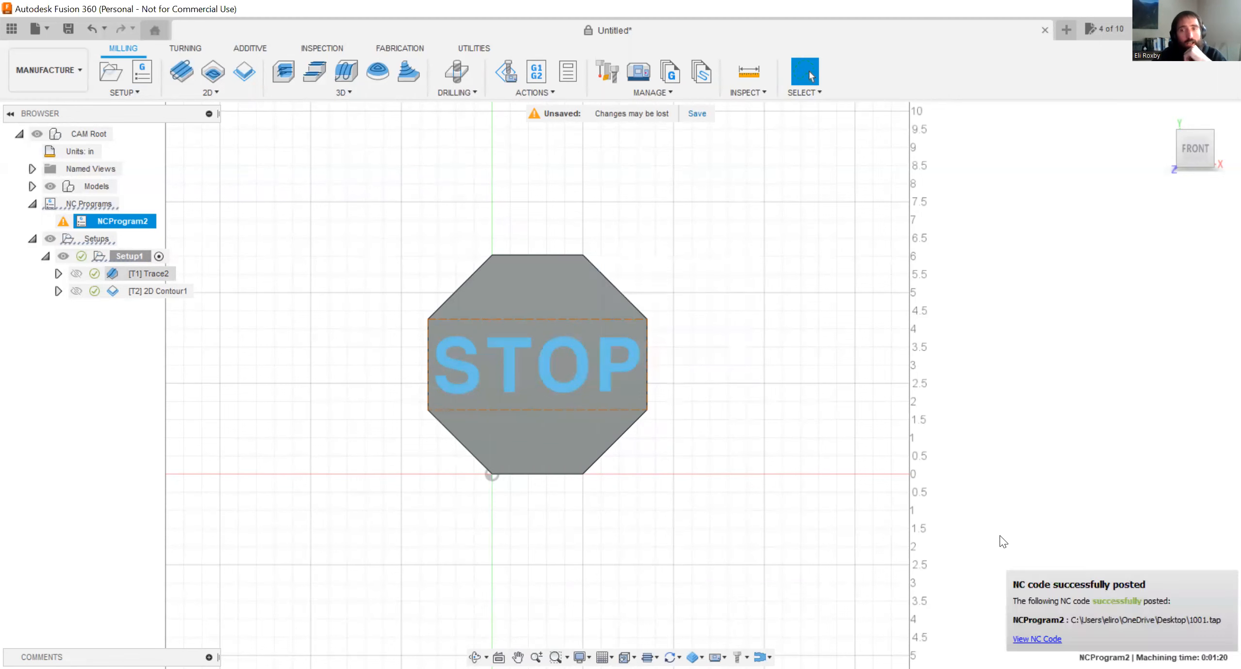
{"action": "left_click", "coordinate": [1044, 640]}
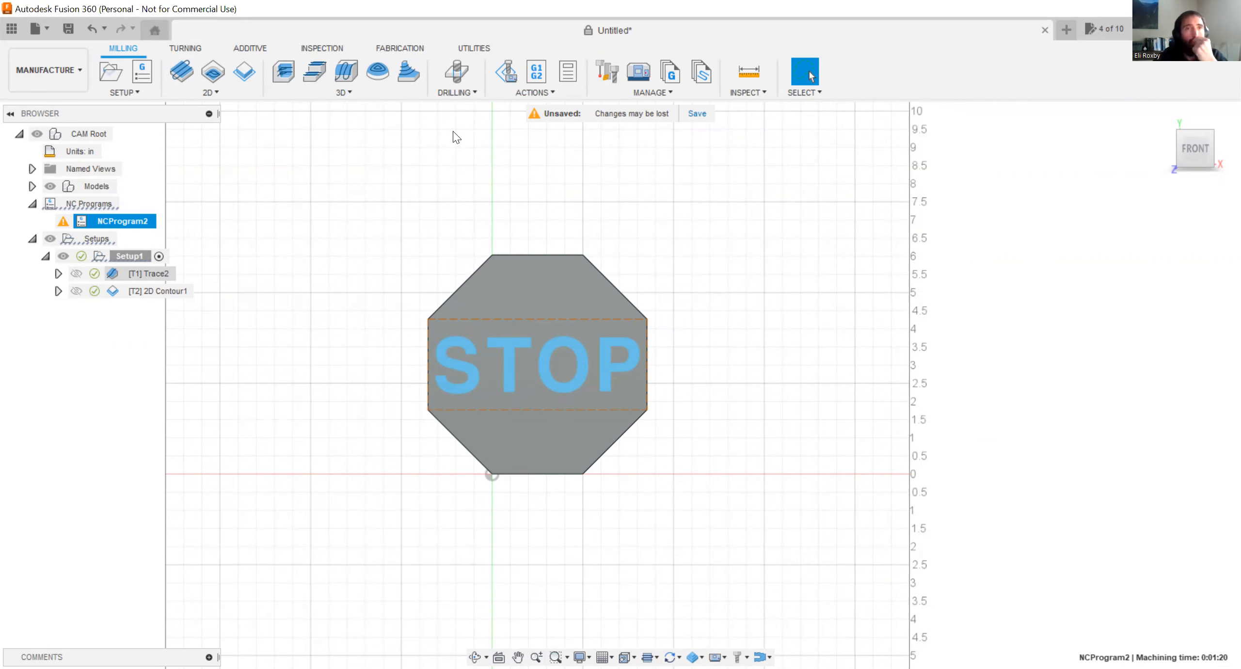
{"action": "left_click", "coordinate": [71, 73]}
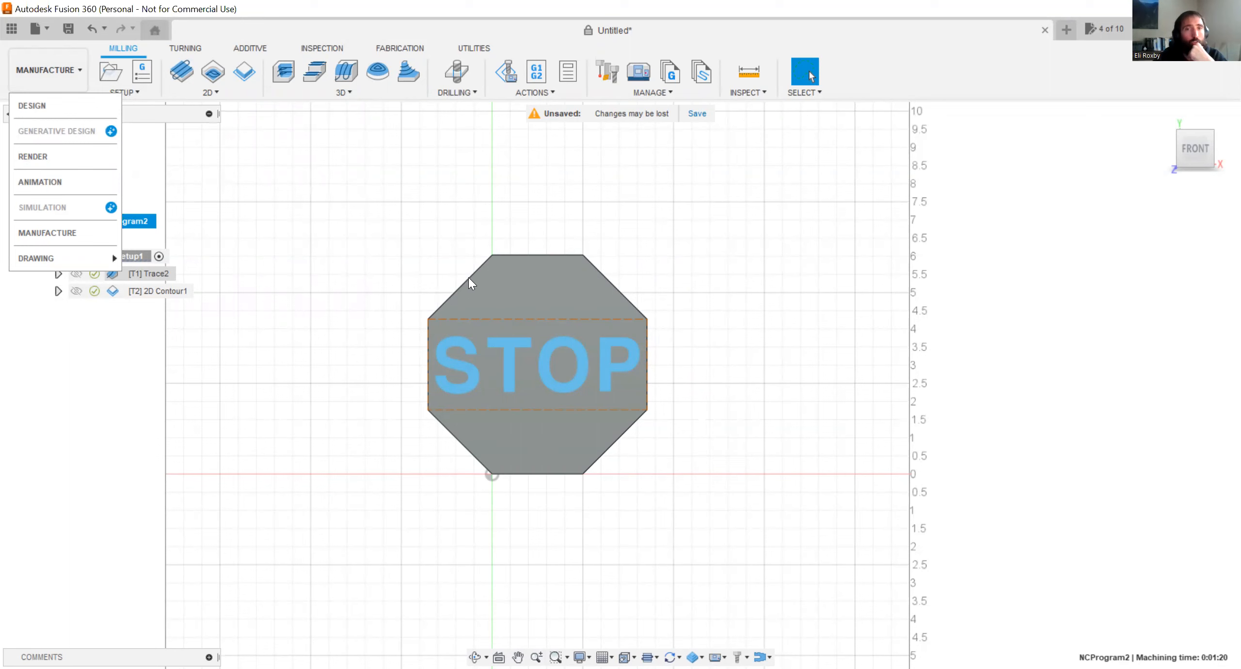
{"action": "left_click", "coordinate": [384, 300]}
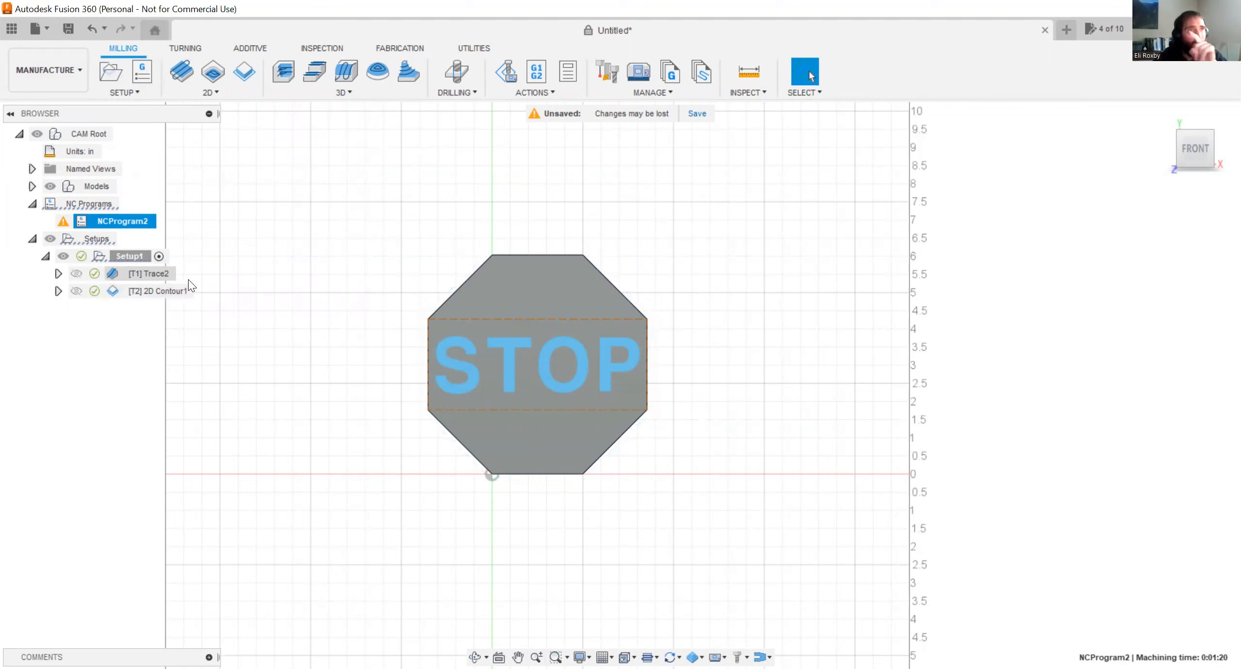
Create another NC program with 1002 as its name and file name and "Contour" as the comment.
{"action": "left_click", "coordinate": [142, 72]}
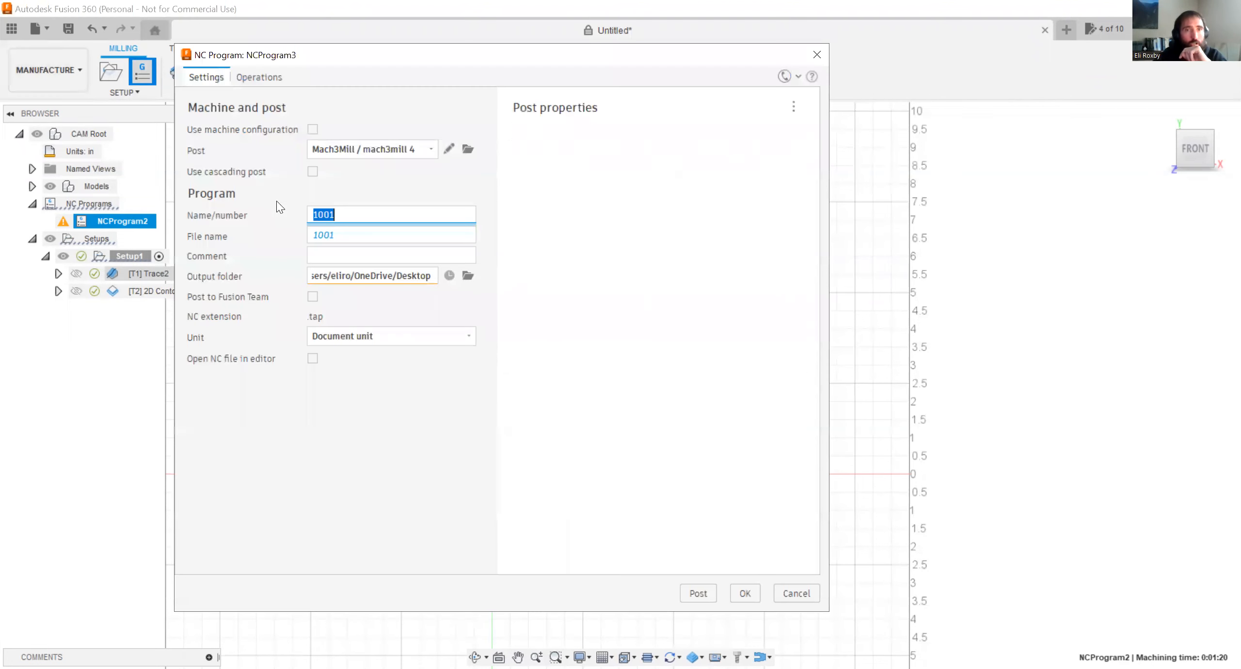
{"action": "type", "text": "1002"}
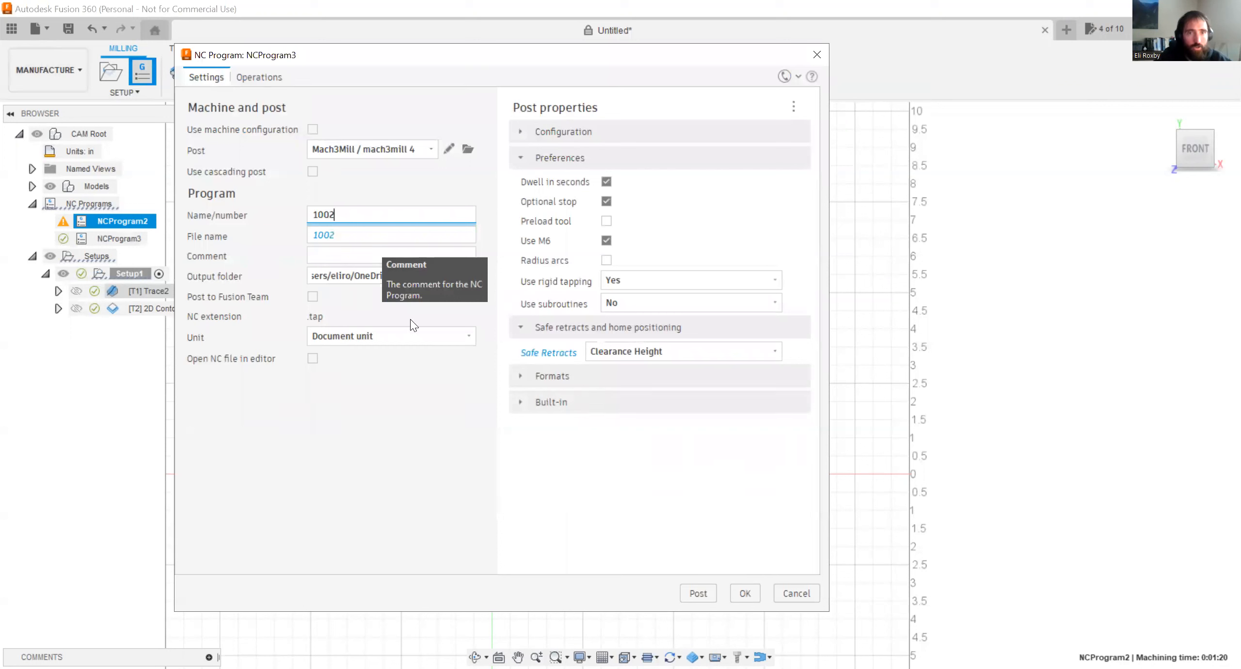
{"action": "left_click", "coordinate": [398, 294]}
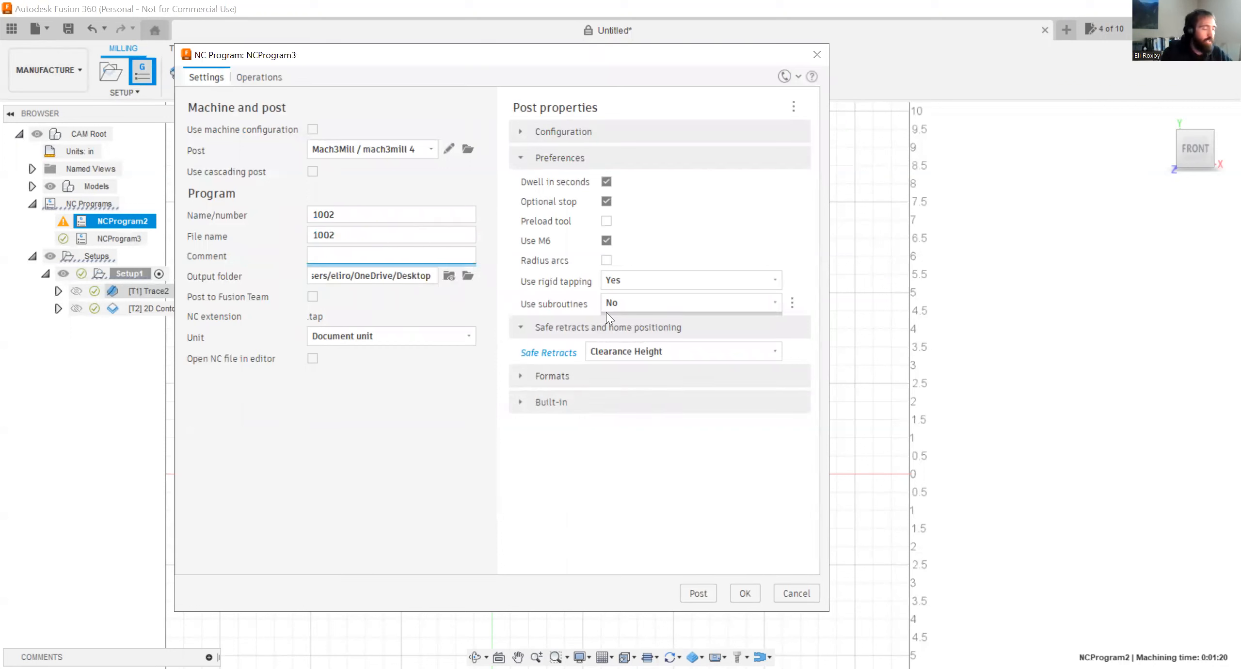
{"action": "type", "text": "Contour"}
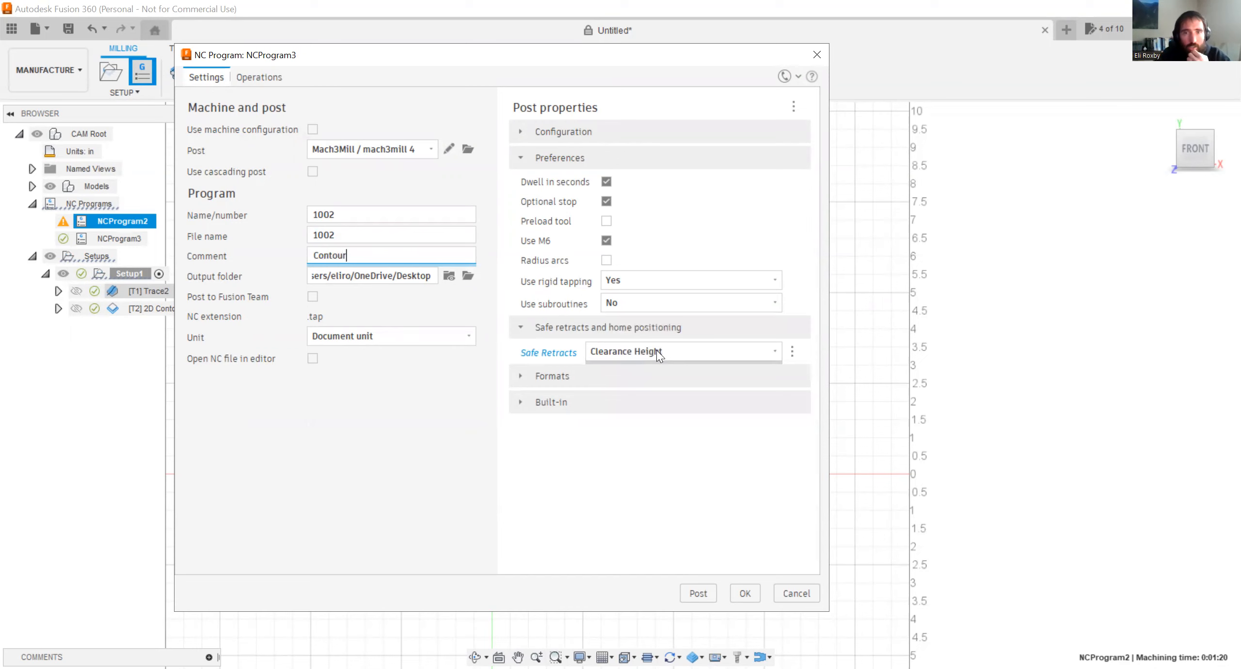
Include only the 2D Contour1 operation in program 1002 and post it.
{"action": "left_click", "coordinate": [246, 76]}
{"action": "left_click", "coordinate": [213, 132]}
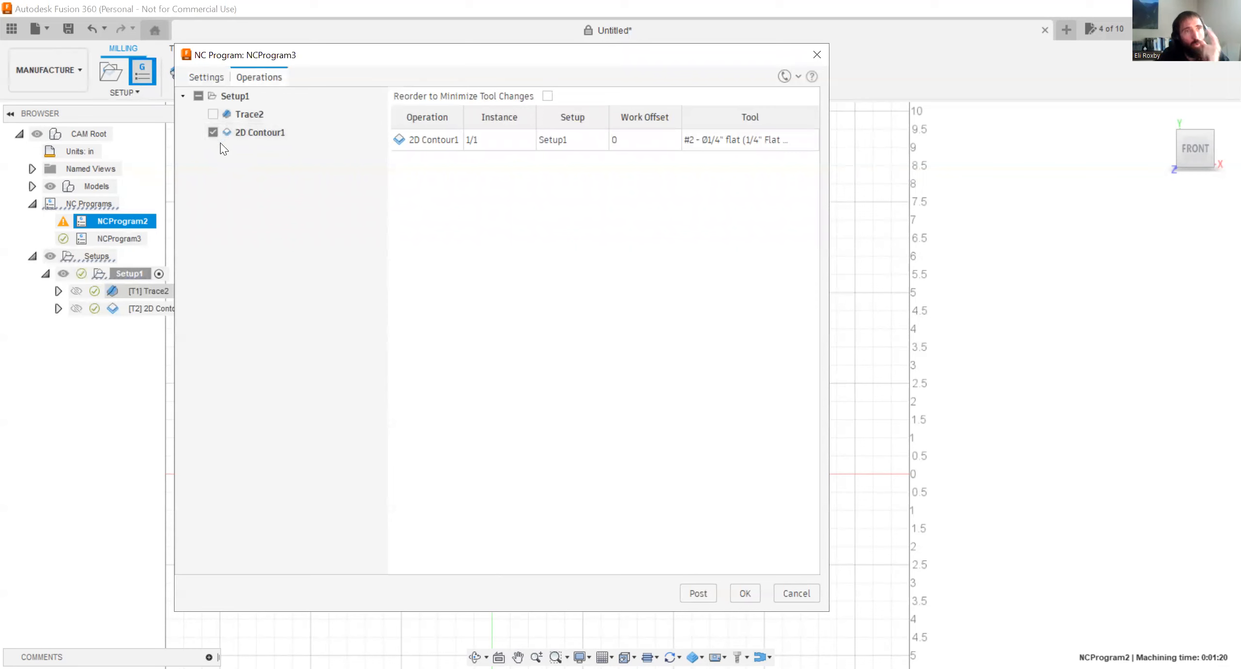
{"action": "left_click", "coordinate": [698, 593]}
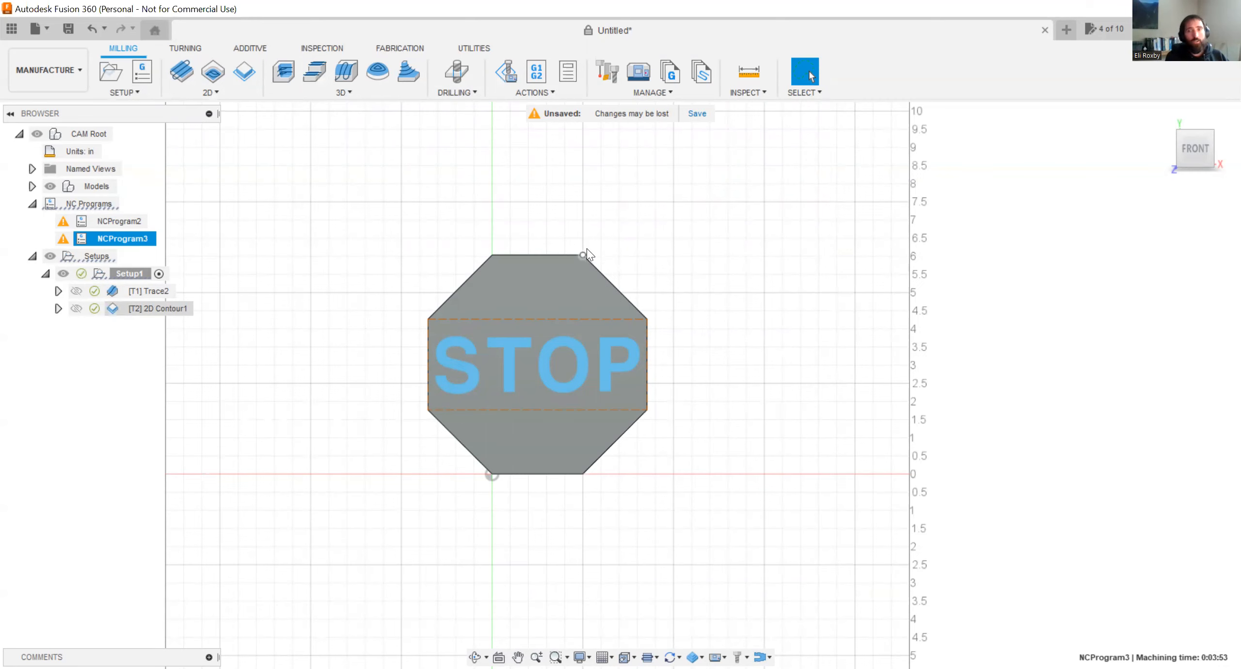
{"action": "scroll", "coordinate": [589, 247], "scroll_direction": "down", "scroll_amount": 2}
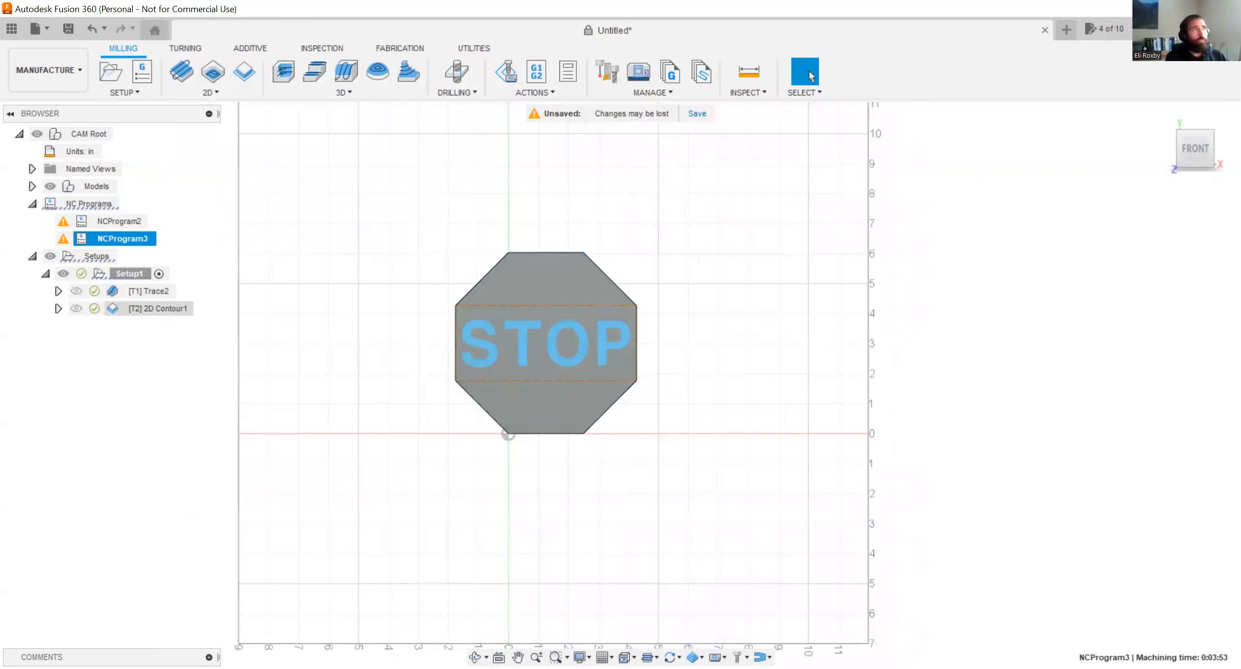